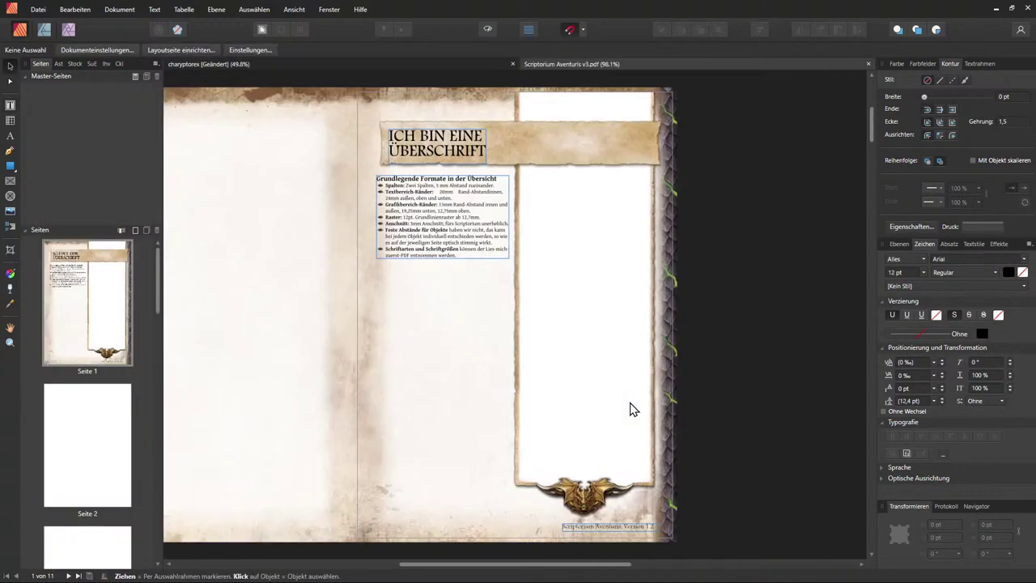
# Step: Look through the Scriptorium template's cover, parchment box, grey box and master mask pages for the available layout elements
pyautogui.moveTo(504, 564); pyautogui.dragTo(392, 568)
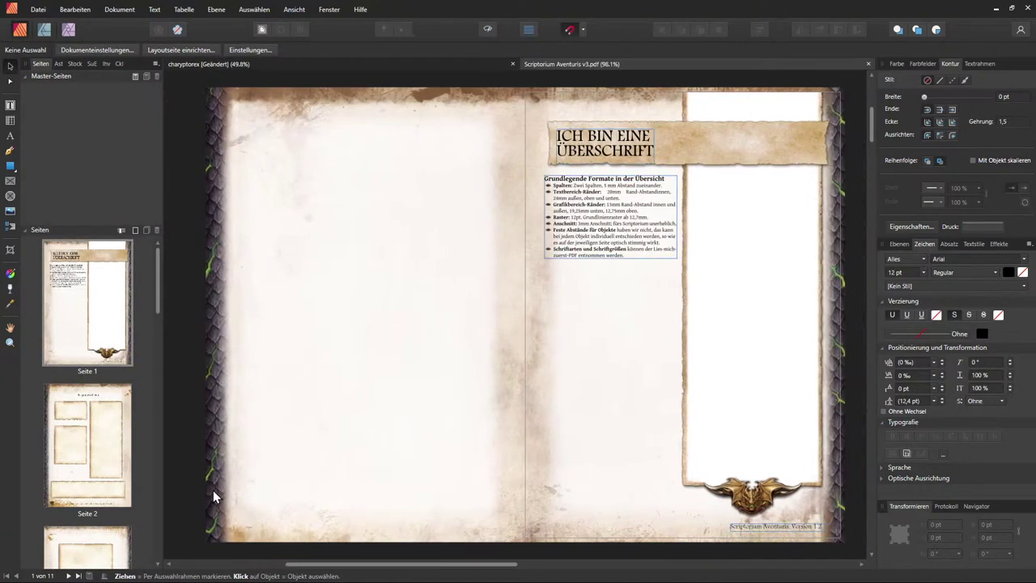
pyautogui.doubleClick(120, 484)
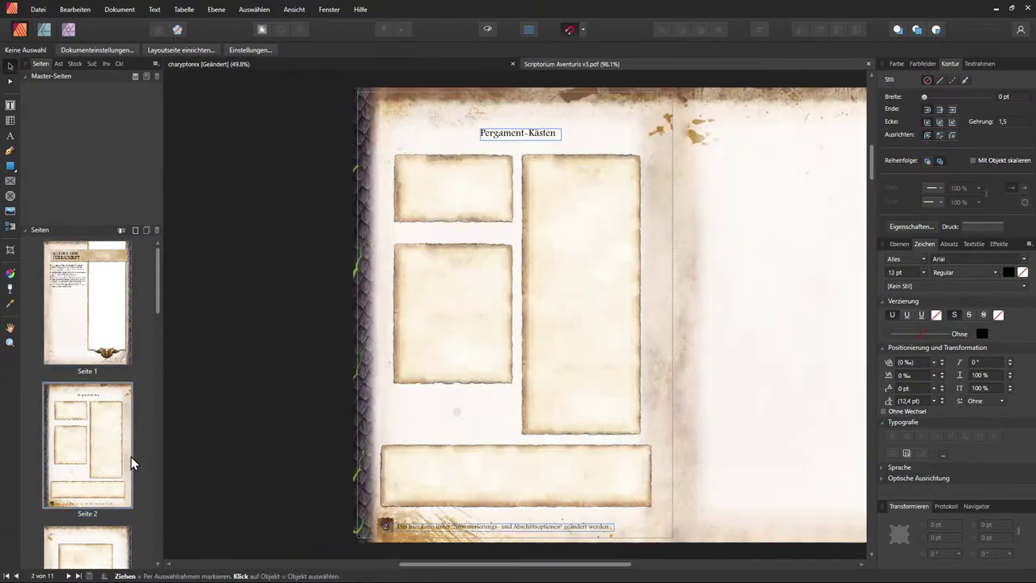
pyautogui.scroll(-2, 125, 463)
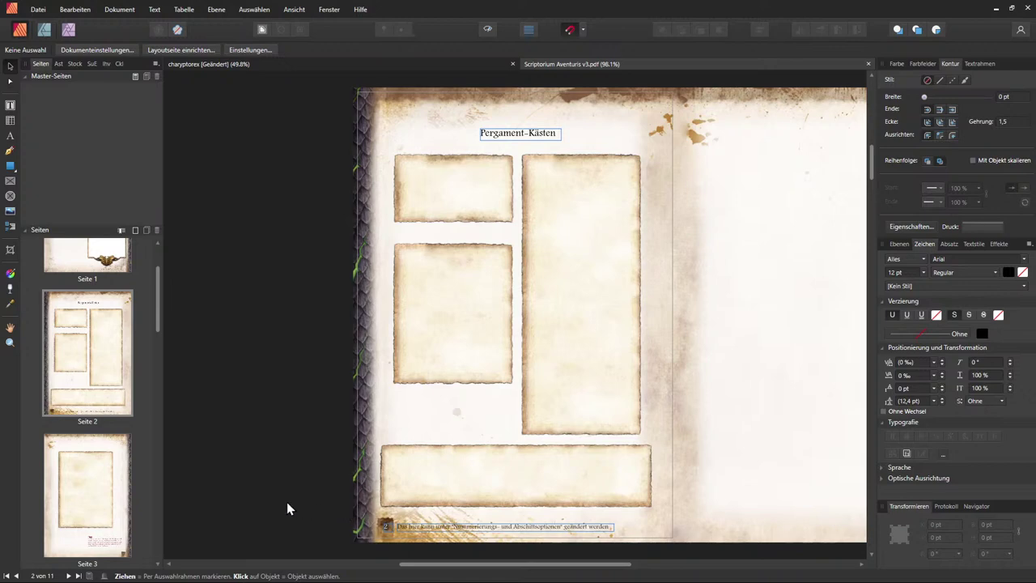
pyautogui.scroll(-10, 286, 501)
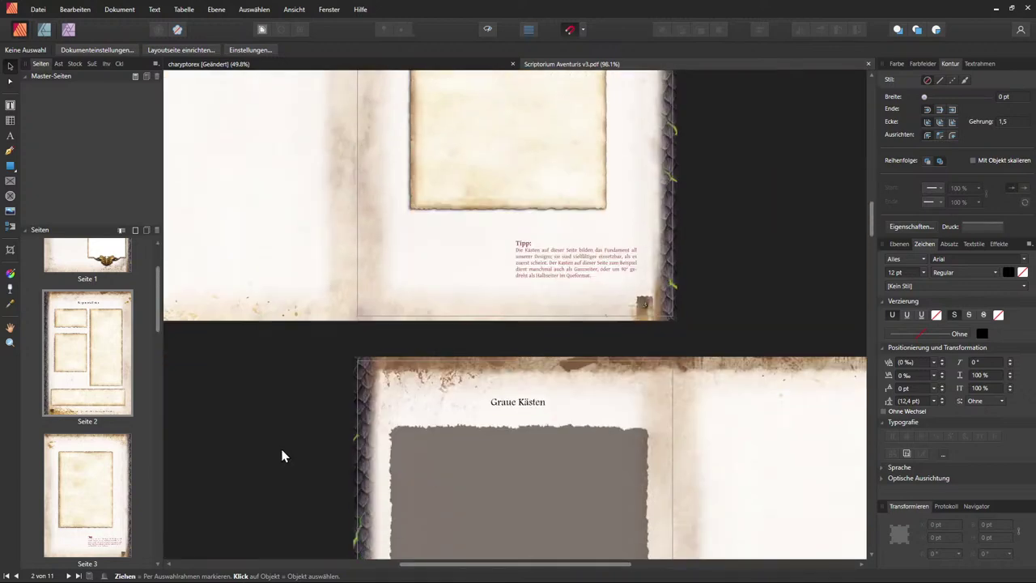
pyautogui.scroll(-5, 282, 459)
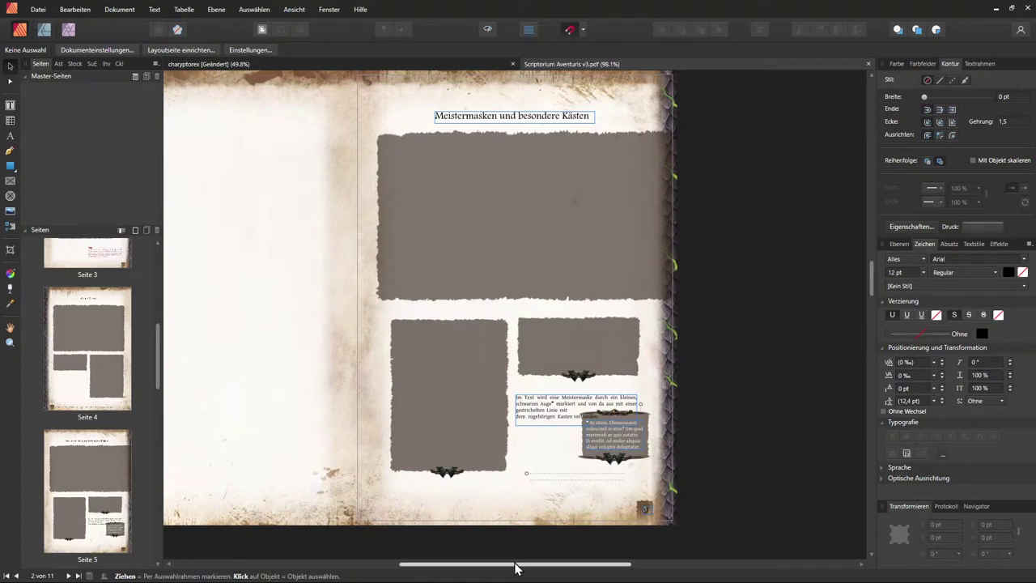
pyautogui.moveTo(513, 565); pyautogui.dragTo(407, 573)
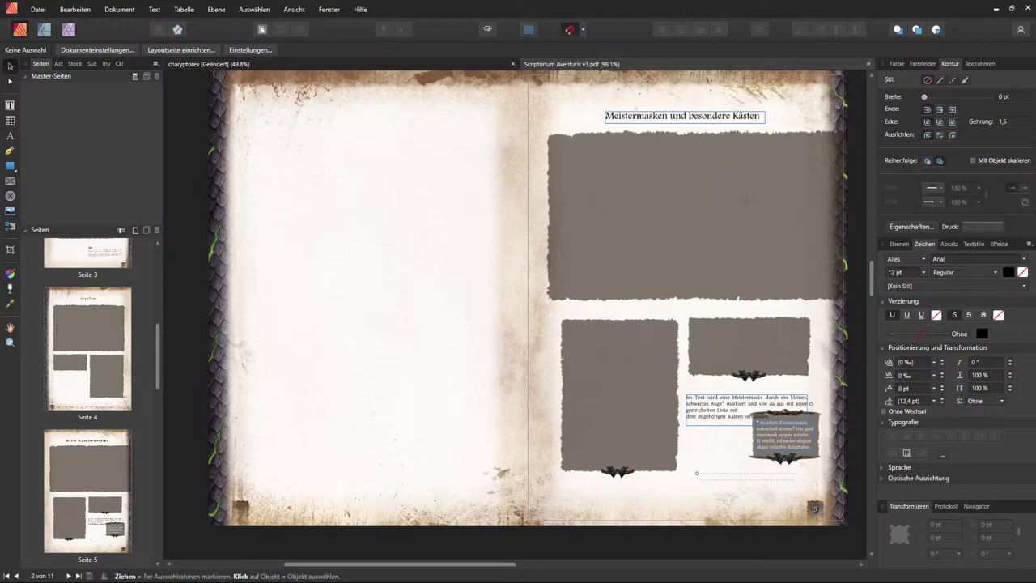
# Step: Create a new facing-pages document and open its Master A spread for editing
pyautogui.hotkey('ctrl', 'n')
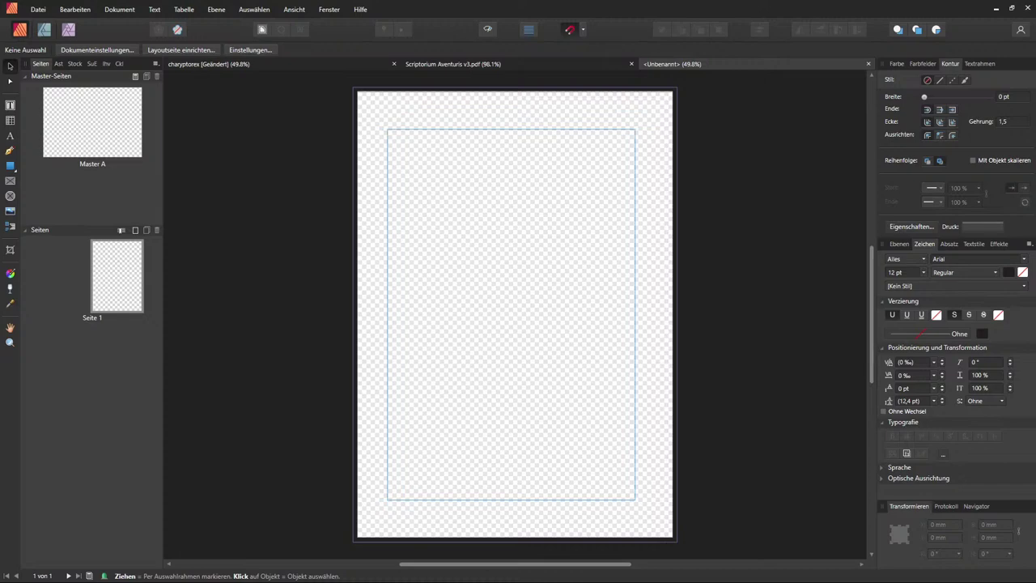
pyautogui.click(116, 132)
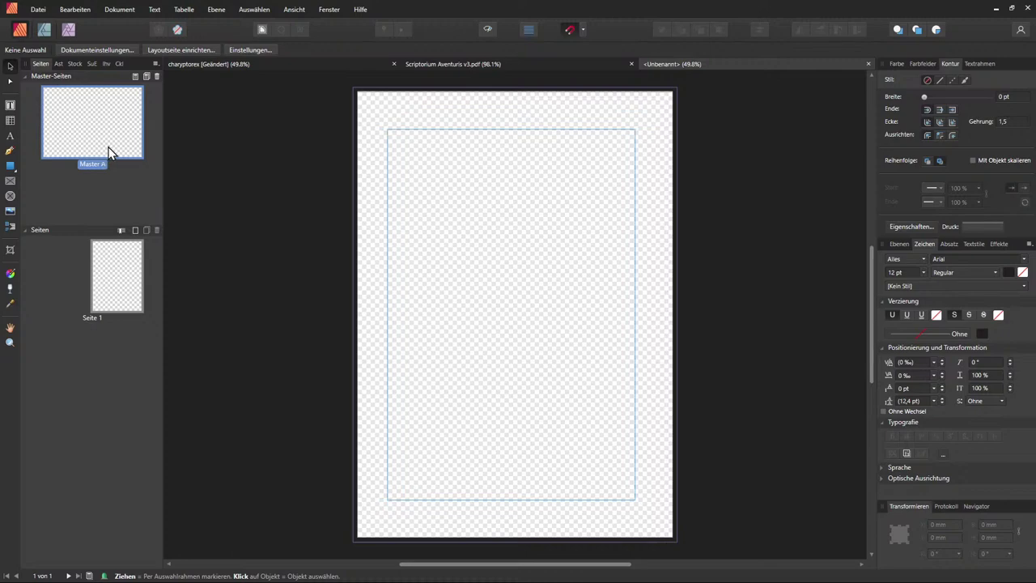
pyautogui.doubleClick(109, 154)
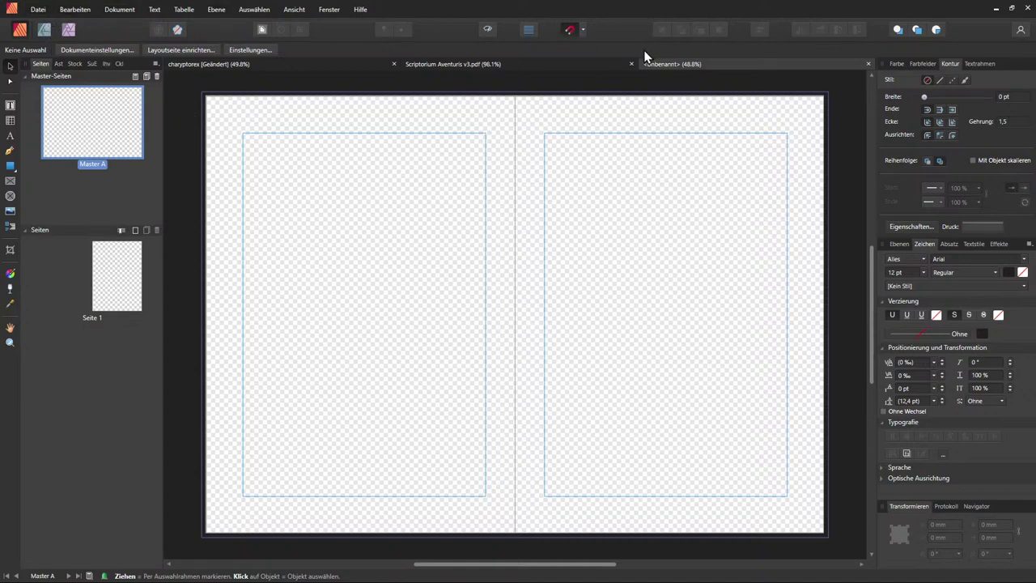
# Step: Place Doppelseite1_A4_scriptorium_3mm.jpg on Master A and stretch it across the whole spread out to the 3 mm bleed
pyautogui.press('alt')
pyautogui.hotkey('ctrl', 'shift', 'p')
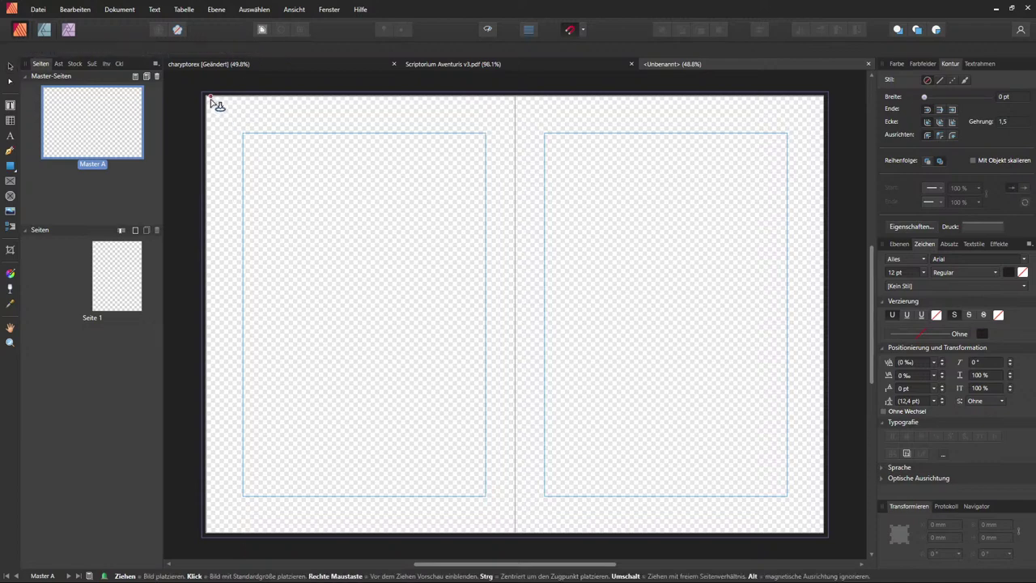
pyautogui.moveTo(207, 96); pyautogui.dragTo(824, 536)
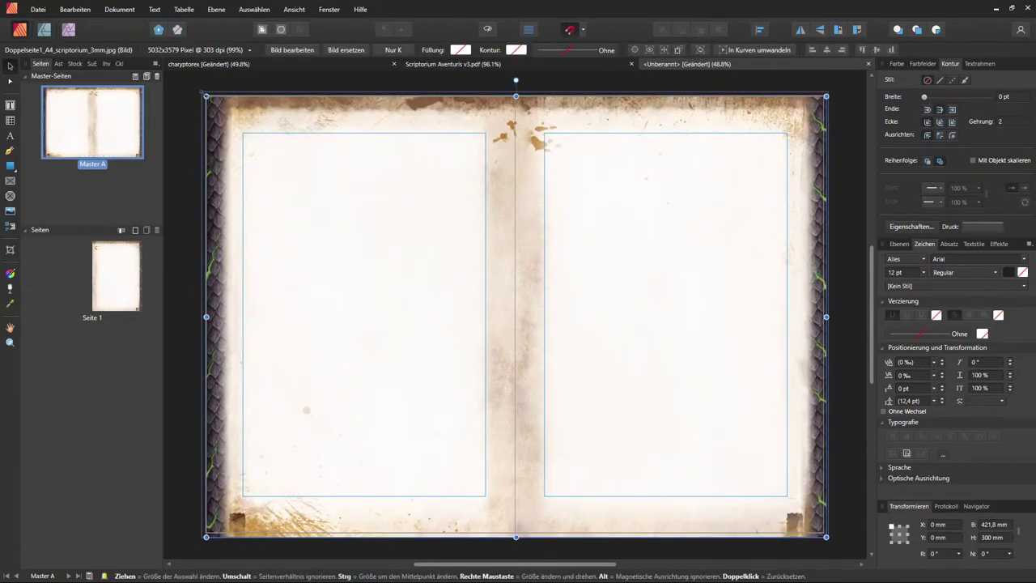
pyautogui.moveTo(206, 96); pyautogui.dragTo(202, 93)
pyautogui.moveTo(253, 168); pyautogui.dragTo(252, 168)
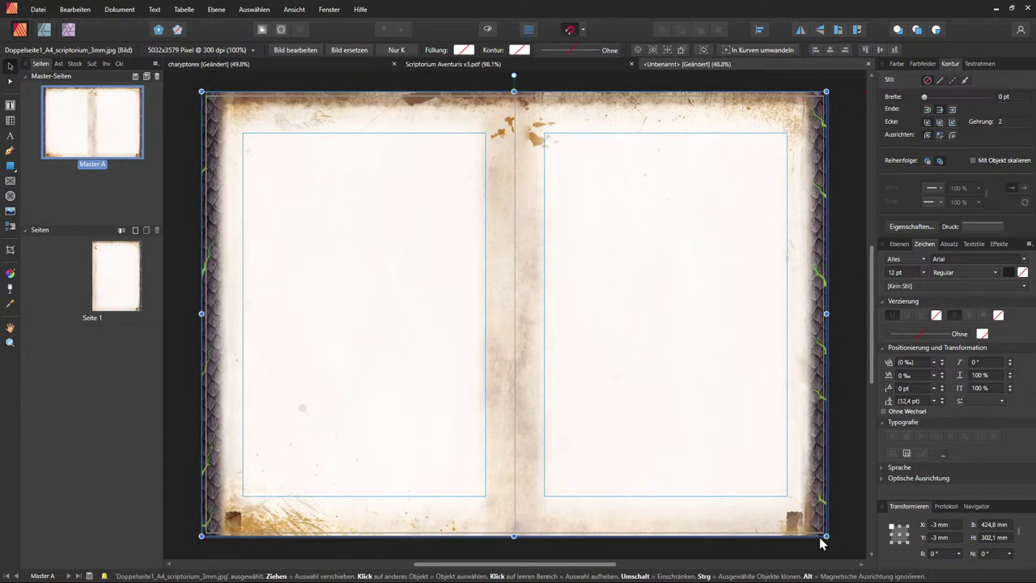
pyautogui.moveTo(825, 535); pyautogui.dragTo(828, 536)
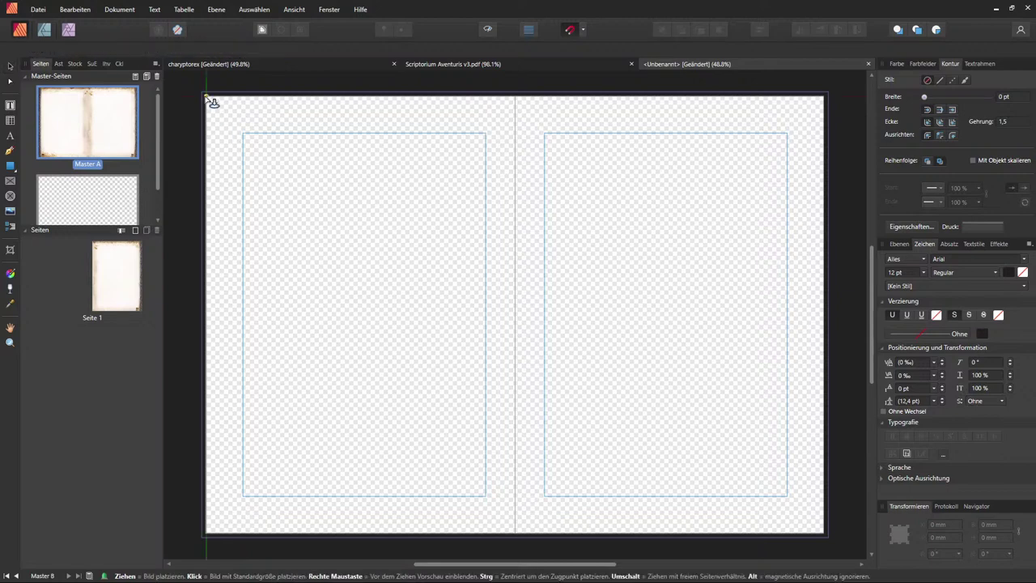
# Step: Place the second double-page background across Master B out to the bleed and compare it with Master A
pyautogui.moveTo(204, 94); pyautogui.dragTo(829, 537)
pyautogui.click(847, 462)
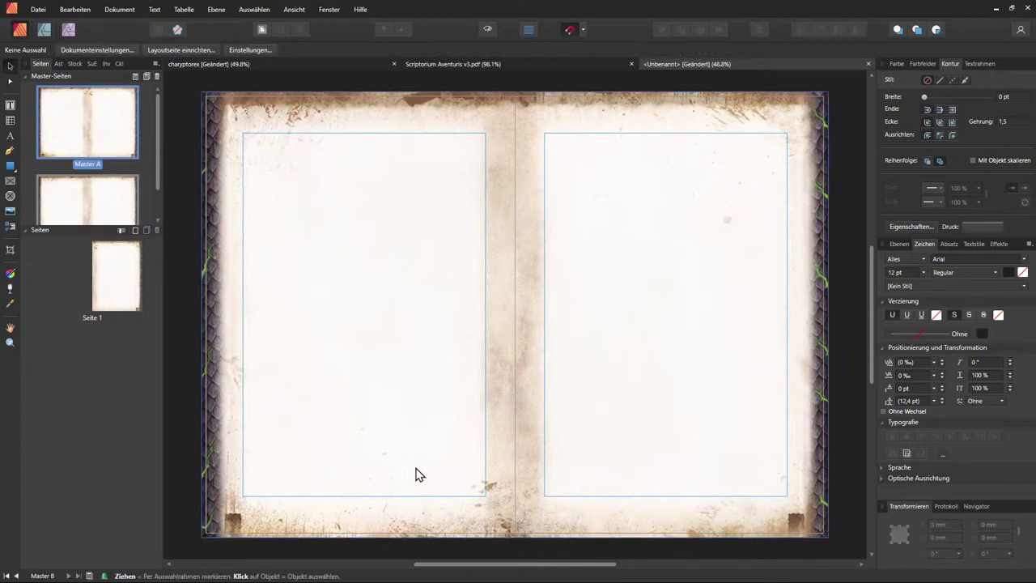
pyautogui.click(106, 208)
pyautogui.click(105, 118)
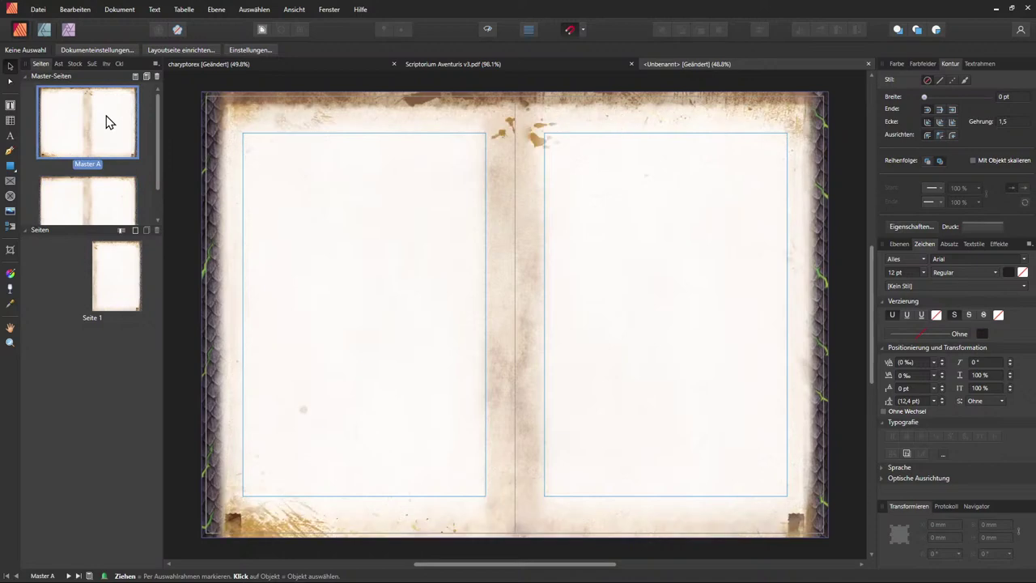
pyautogui.click(102, 220)
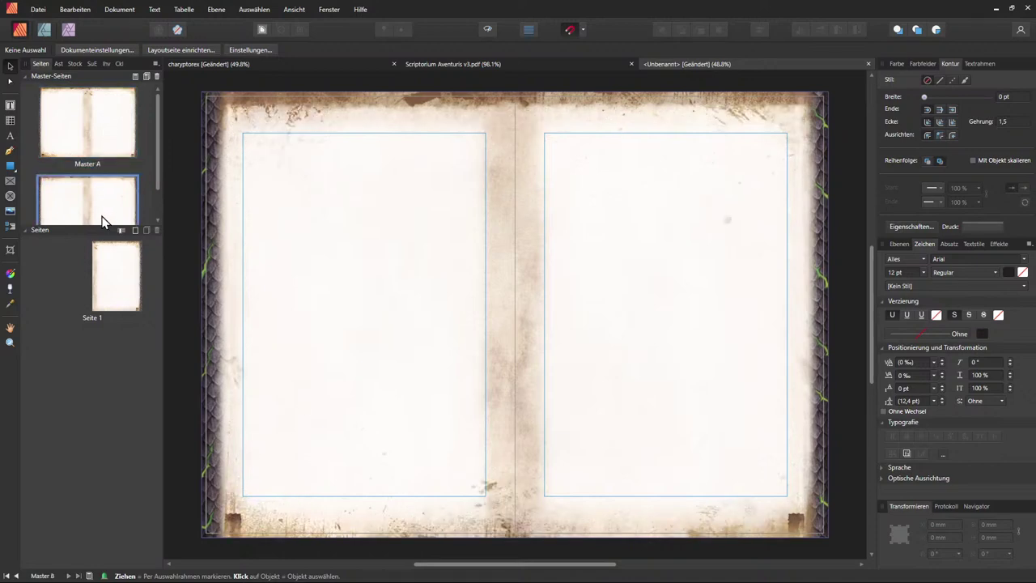
pyautogui.click(88, 127)
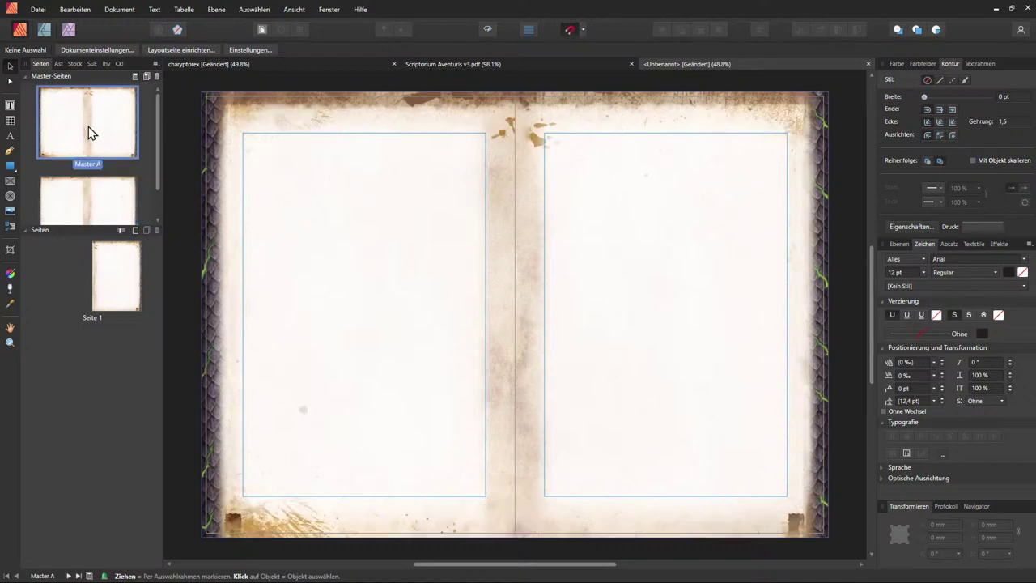
pyautogui.click(113, 212)
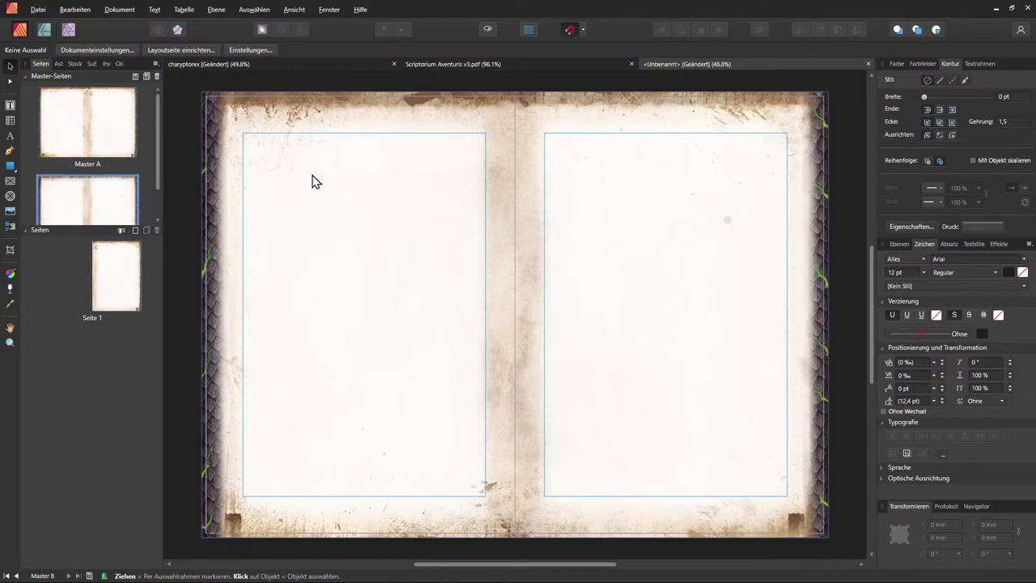
# Step: Place the Scriptorium Aventuris -vorne.png frame over page 1 at 216 × 303 mm, covering the bleed
pyautogui.doubleClick(115, 293)
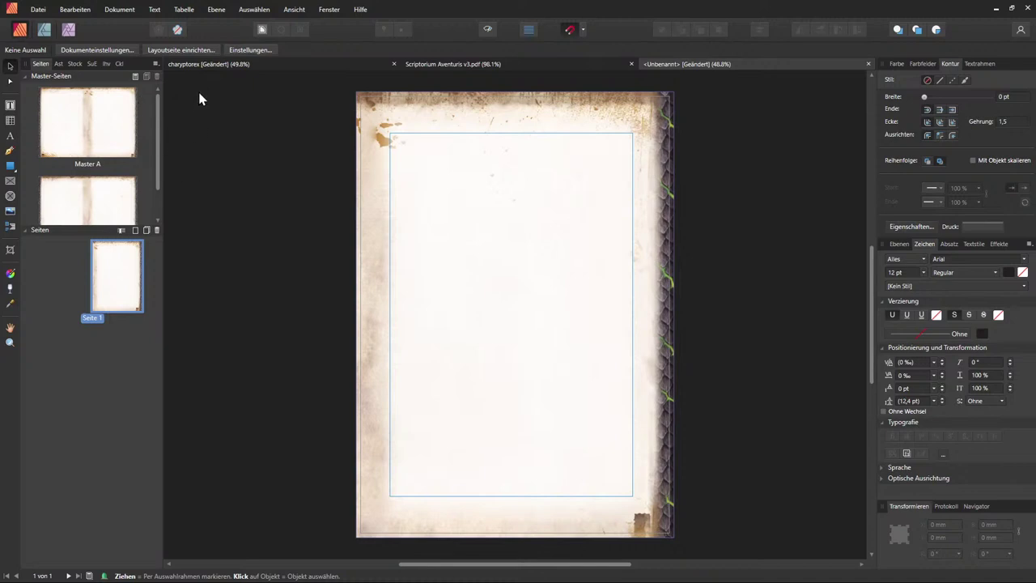
pyautogui.hotkey('ctrl', 'shift', 'p')
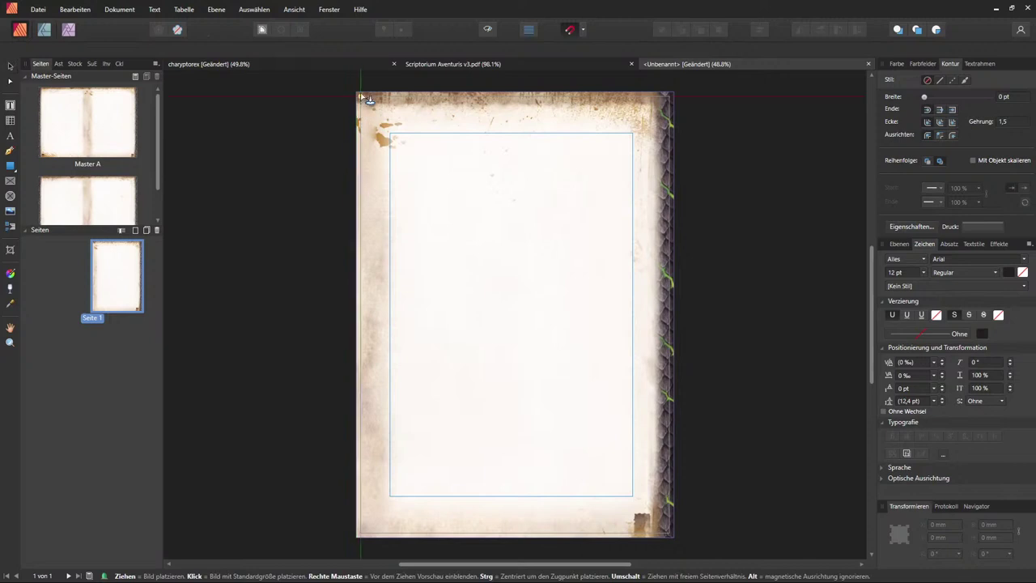
pyautogui.moveTo(358, 95); pyautogui.dragTo(696, 534)
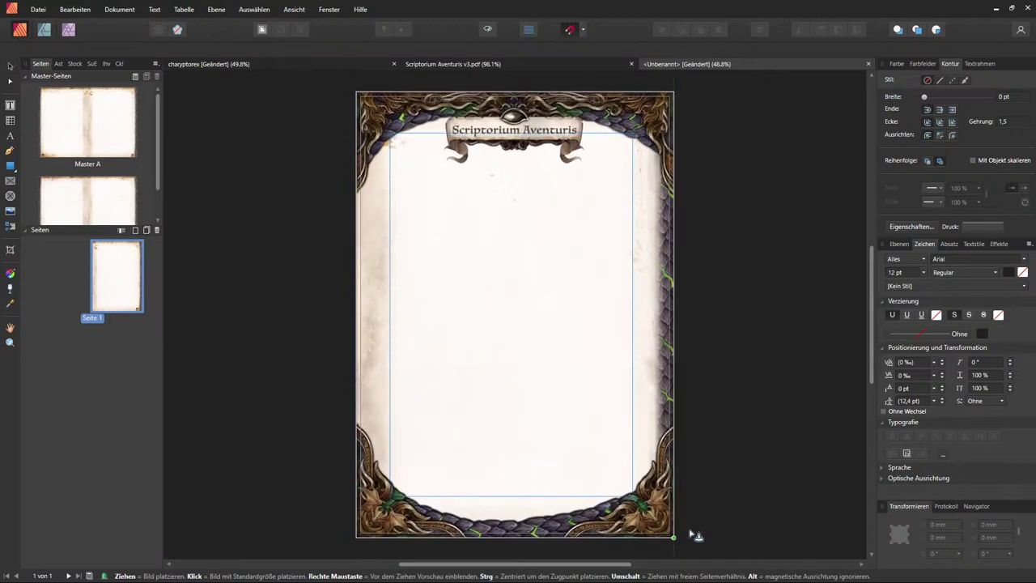
pyautogui.click(729, 484)
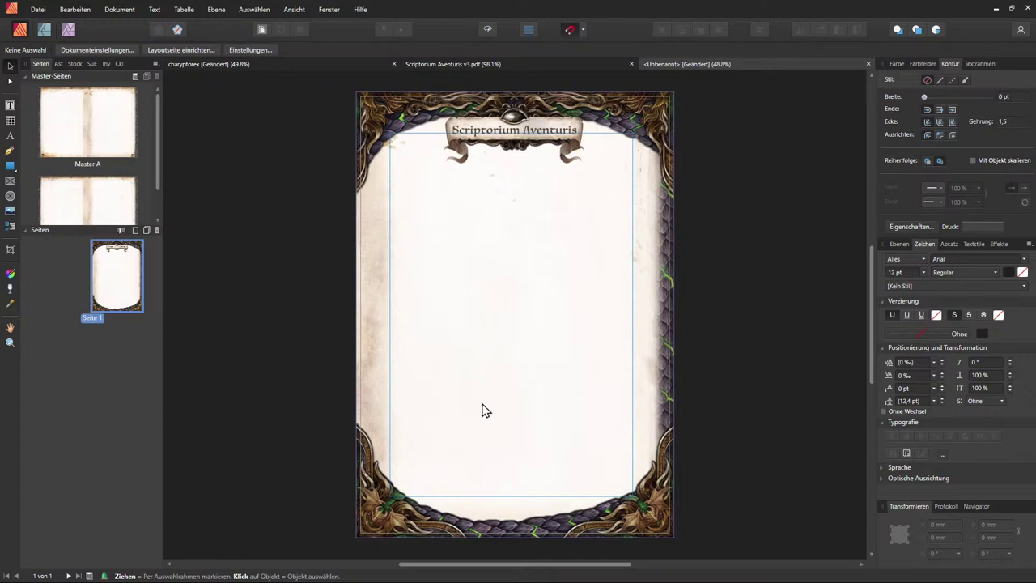
# Step: Inspect page 1's frame image and master layers, and toggle the visibility of the Master A - Rechts layer
pyautogui.click(897, 246)
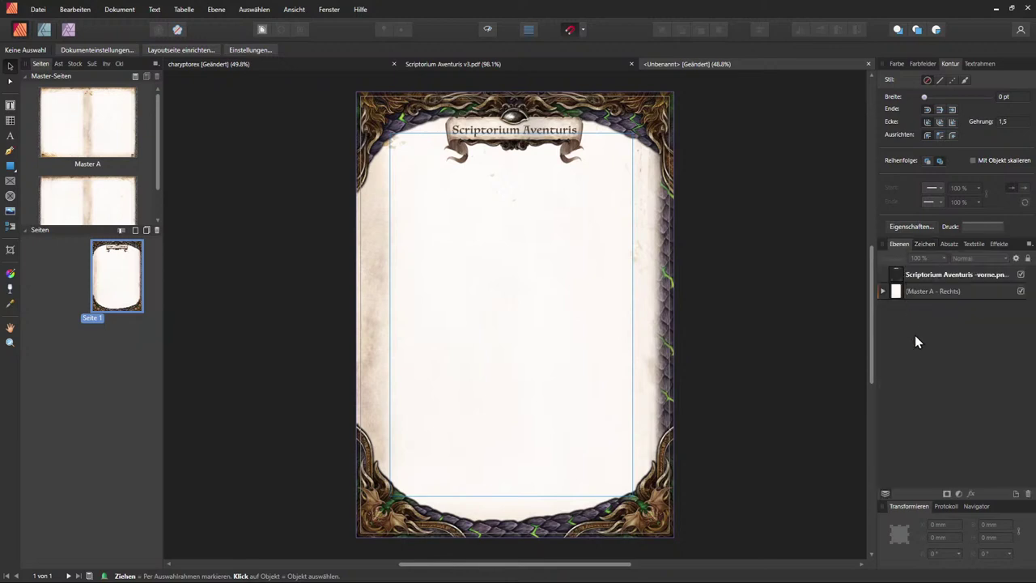
pyautogui.click(913, 276)
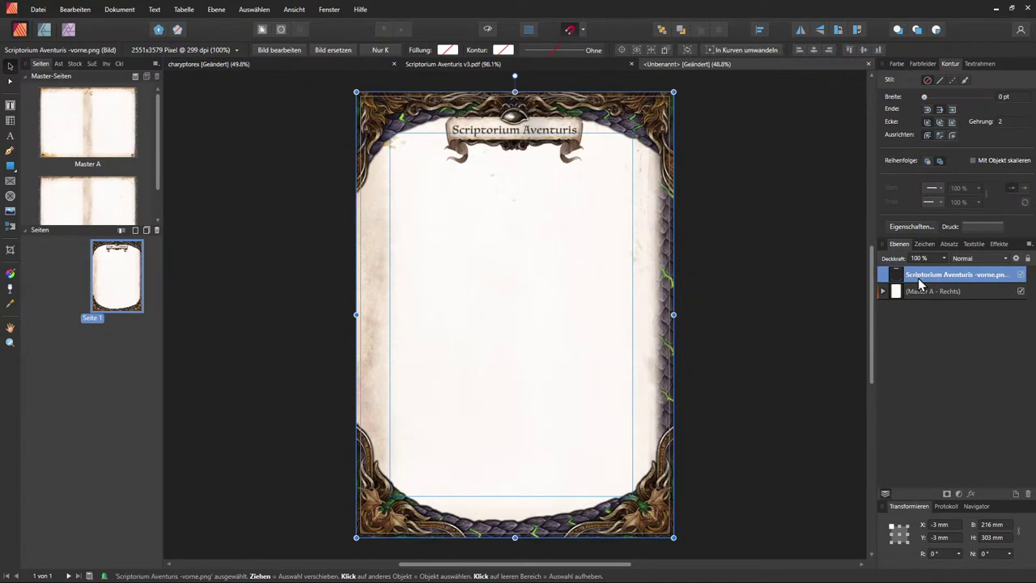
pyautogui.click(957, 290)
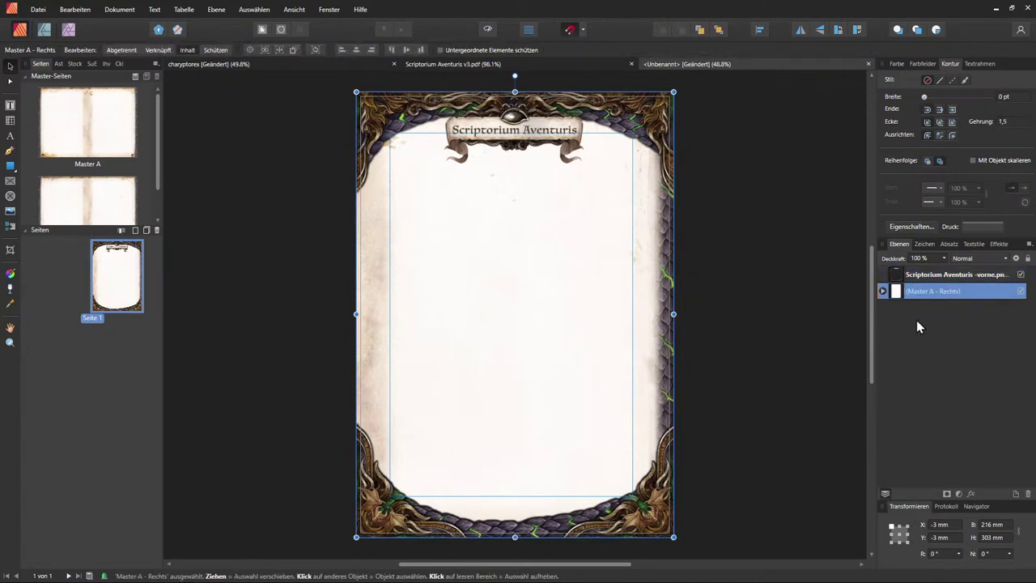
pyautogui.click(882, 290)
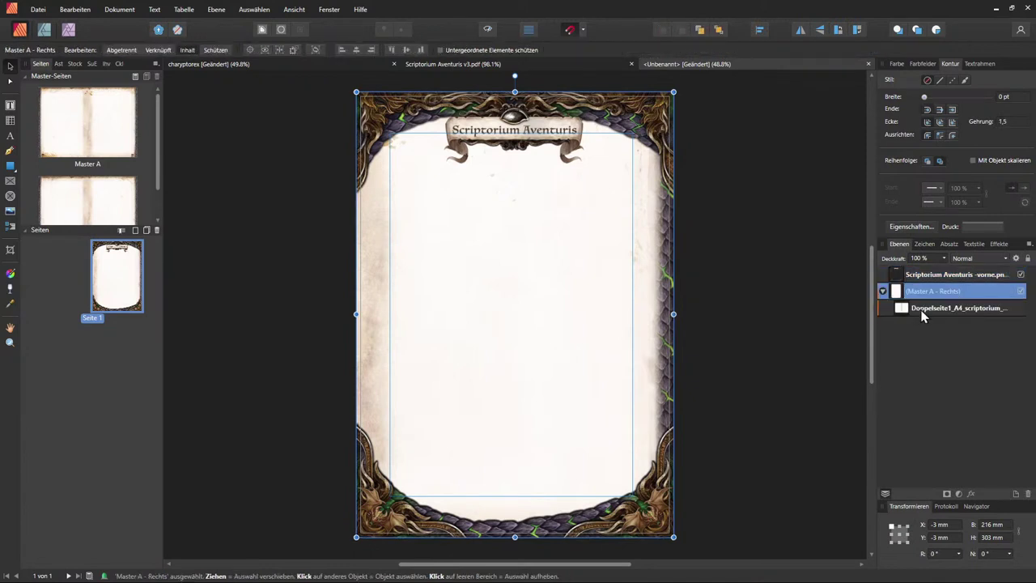
pyautogui.click(882, 292)
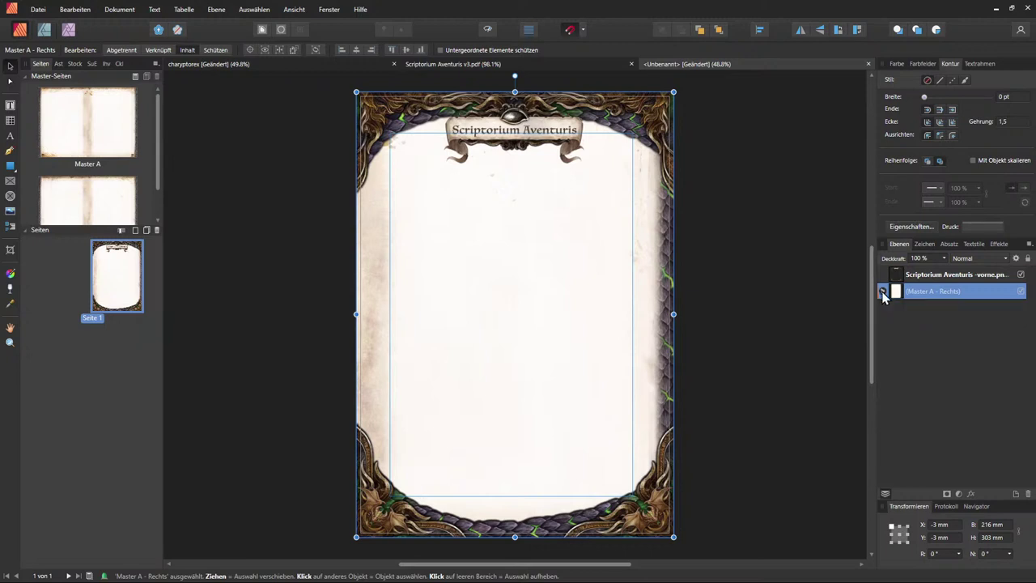
pyautogui.click(1019, 292)
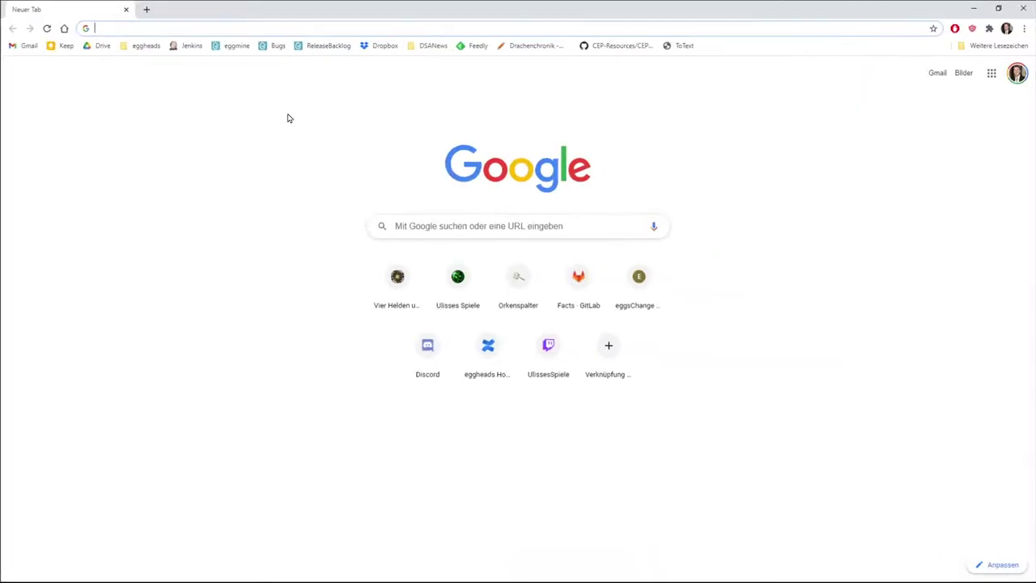
# Step: Switch to the web browser, open artbreeder.com/create and start composing an image in the Landscapes category
pyautogui.click(329, 28)
pyautogui.write('artbree')
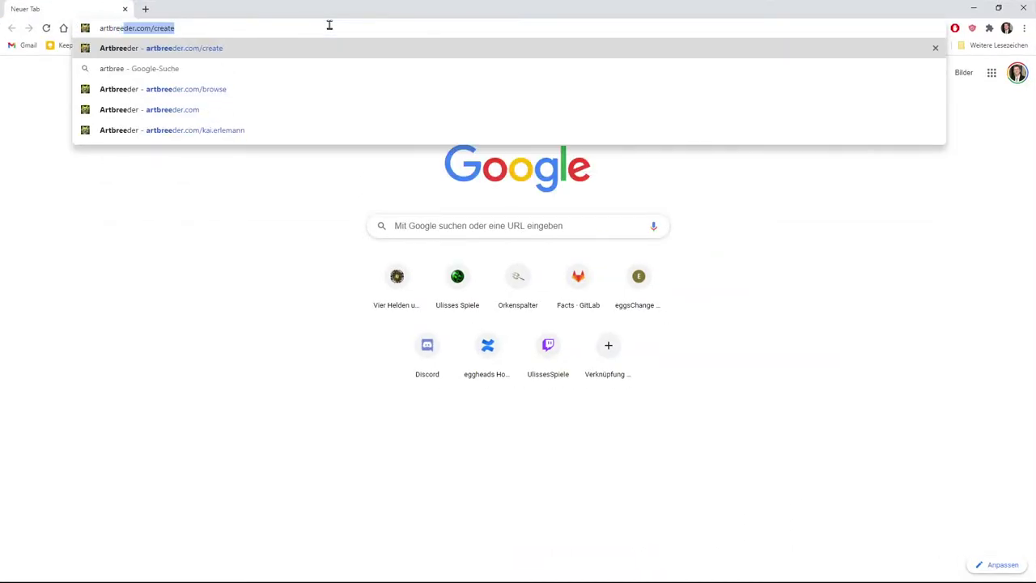
pyautogui.press('Return')
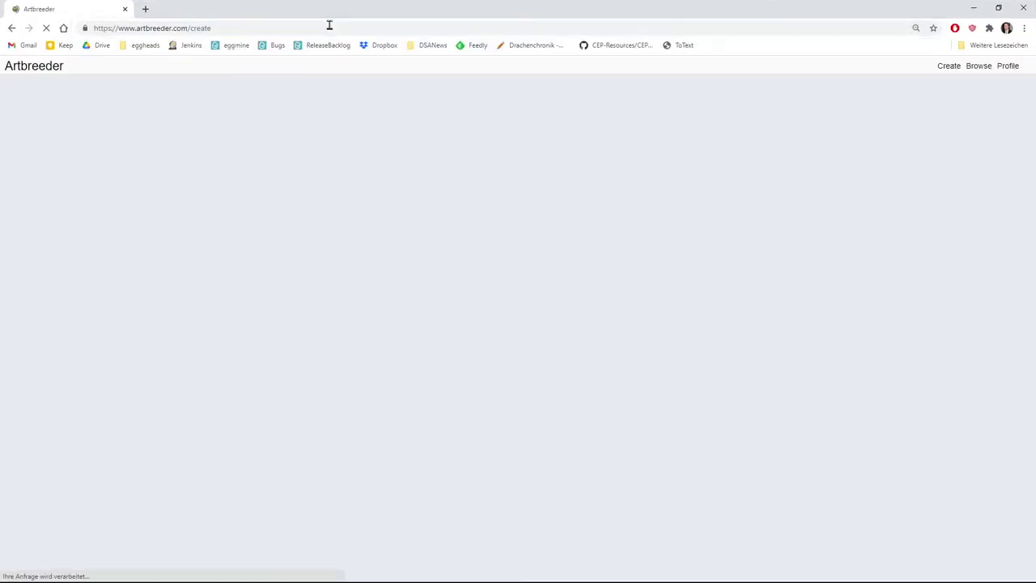
pyautogui.click(280, 158)
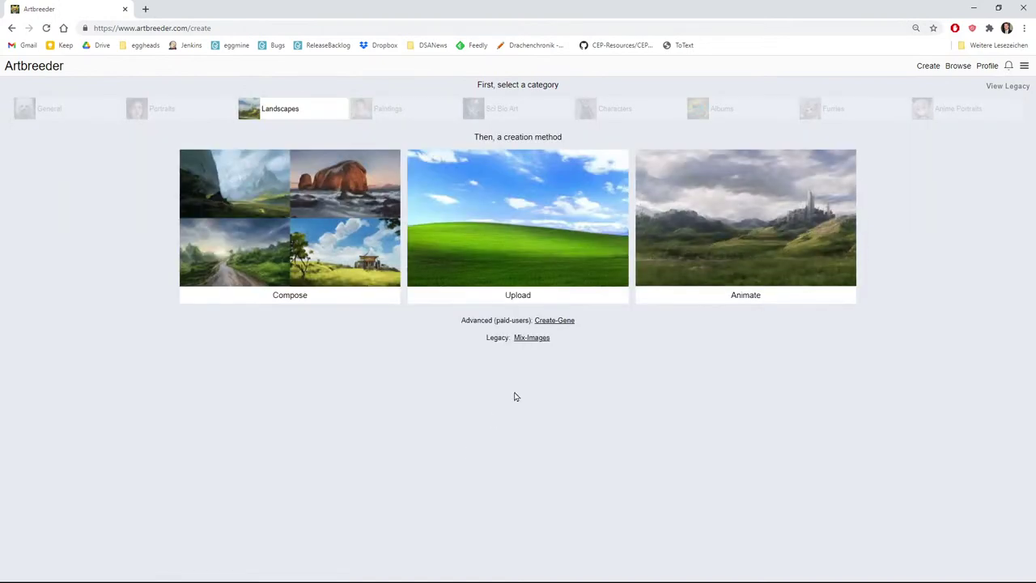
pyautogui.click(260, 293)
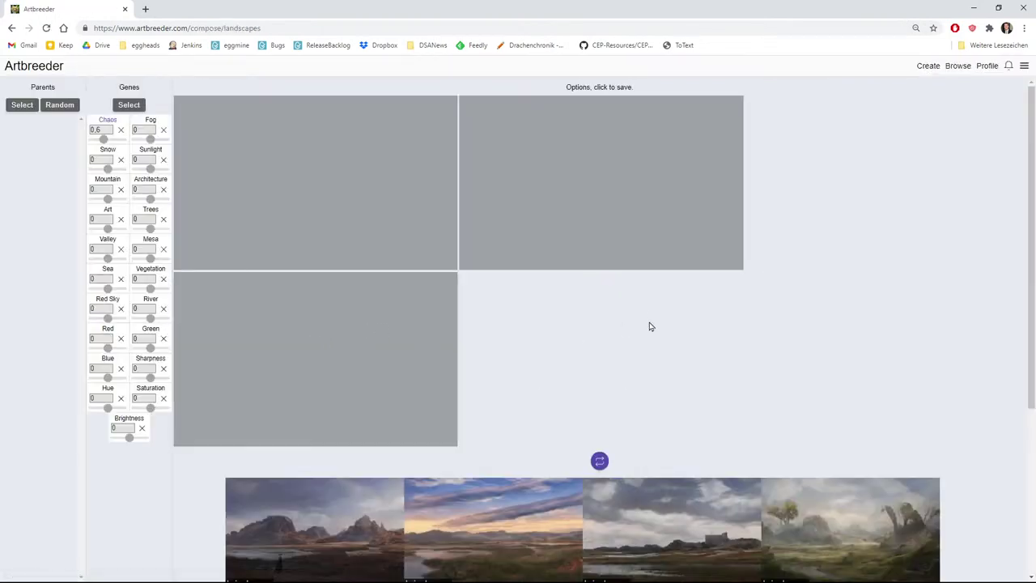
# Step: Save the third generated landscape option and open the saved image of dark, misty mountains
pyautogui.scroll(-1, 497, 315)
pyautogui.scroll(1, 492, 314)
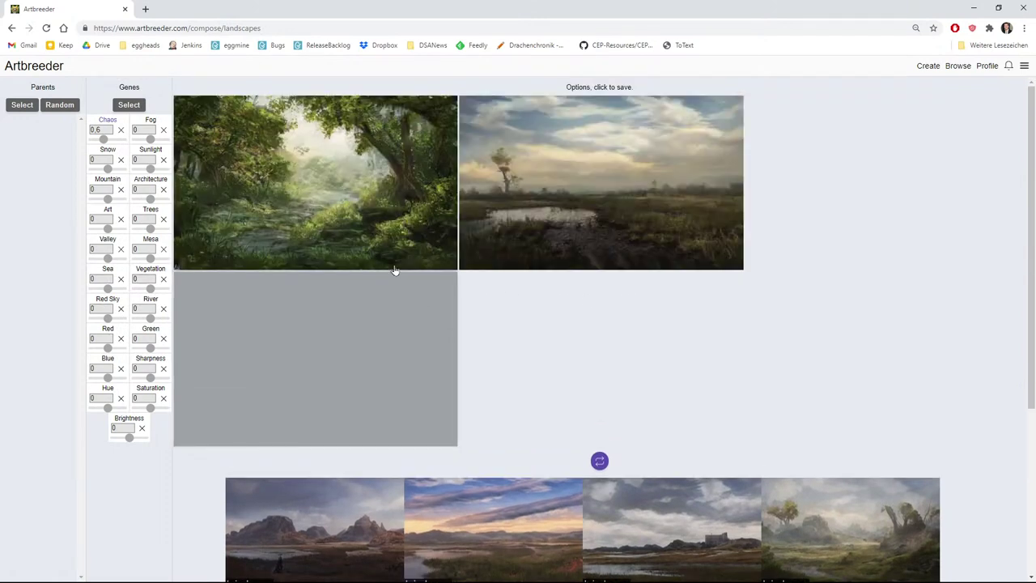
pyautogui.click(377, 397)
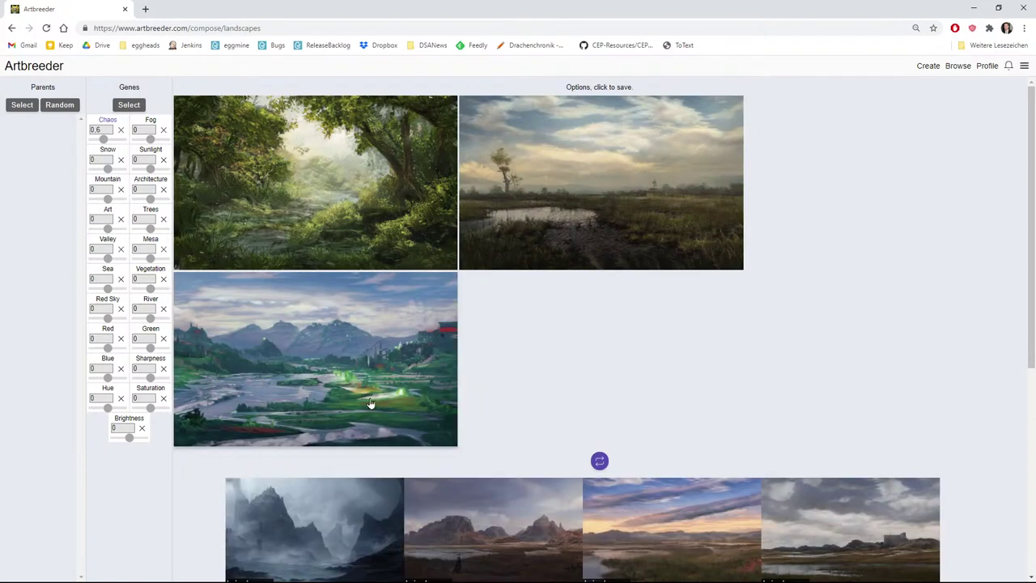
pyautogui.click(341, 534)
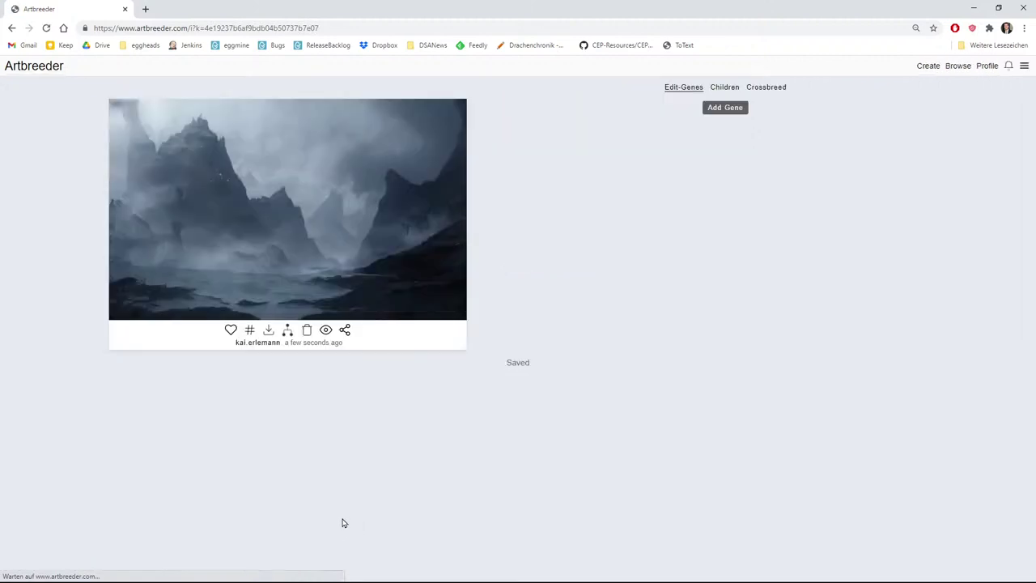
# Step: Copy the full-size view of the saved mountain image from Artbreeder and switch back to Affinity Publisher
pyautogui.click(308, 279)
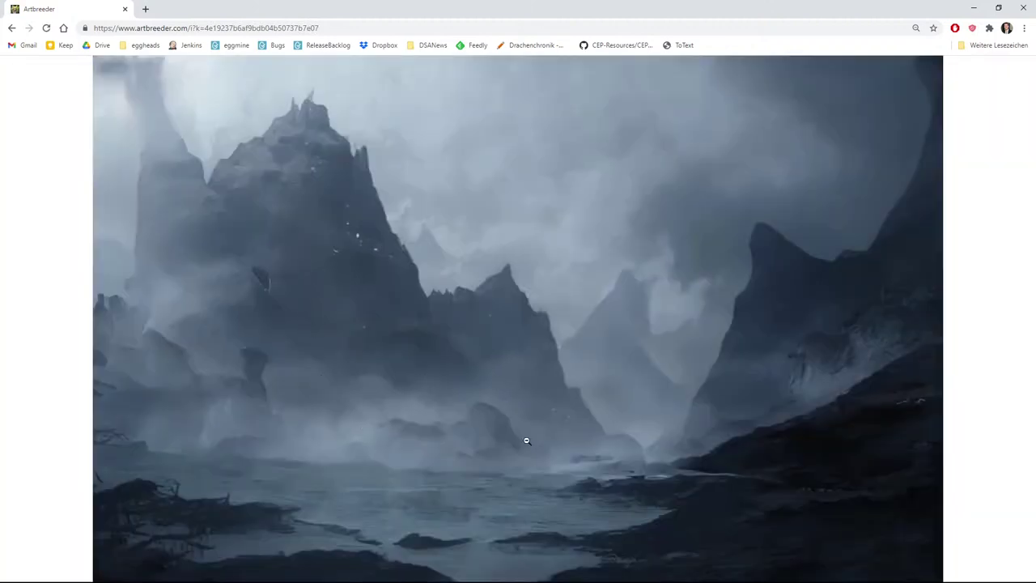
pyautogui.rightClick(461, 401)
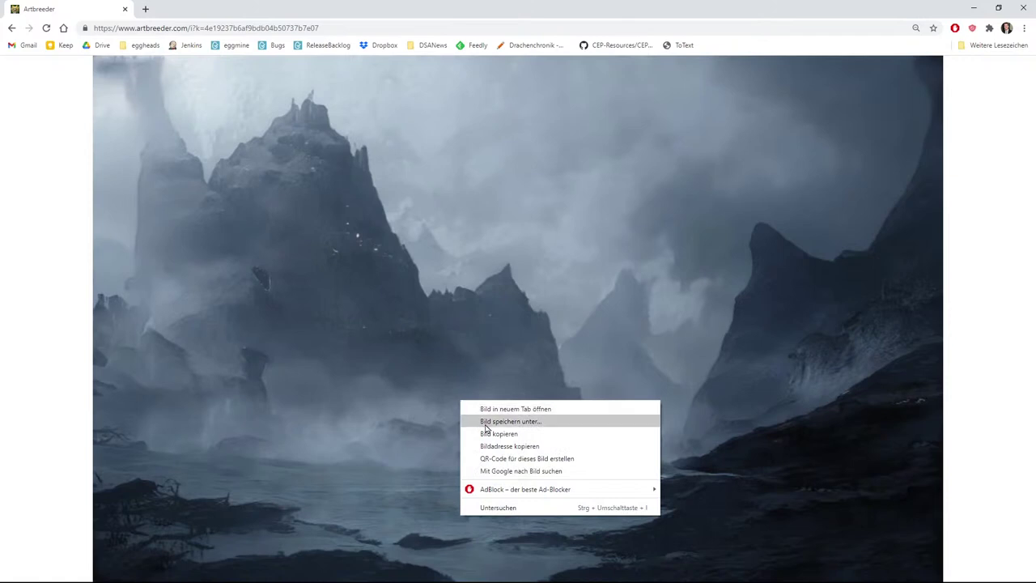
pyautogui.click(488, 434)
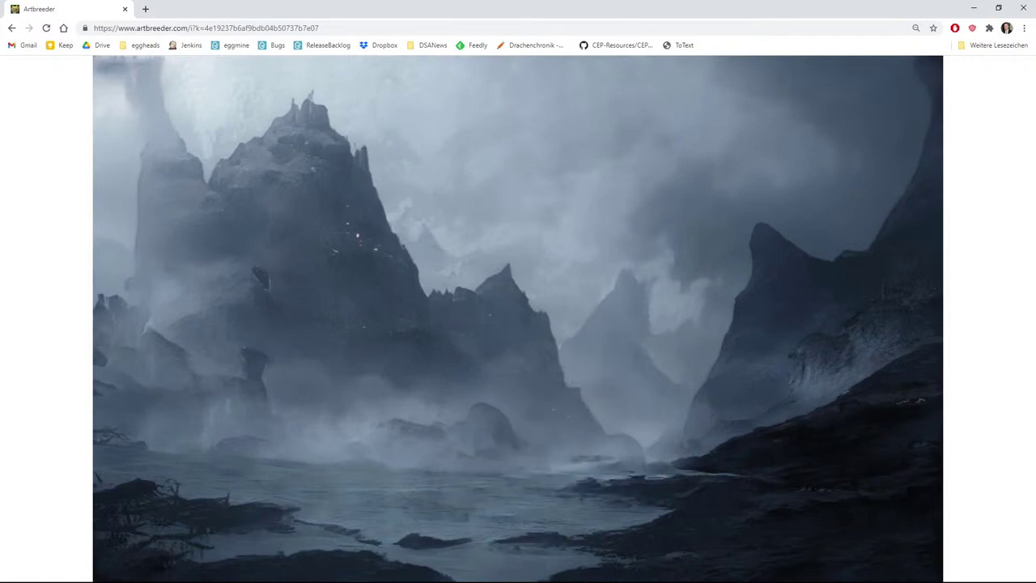
pyautogui.click(974, 8)
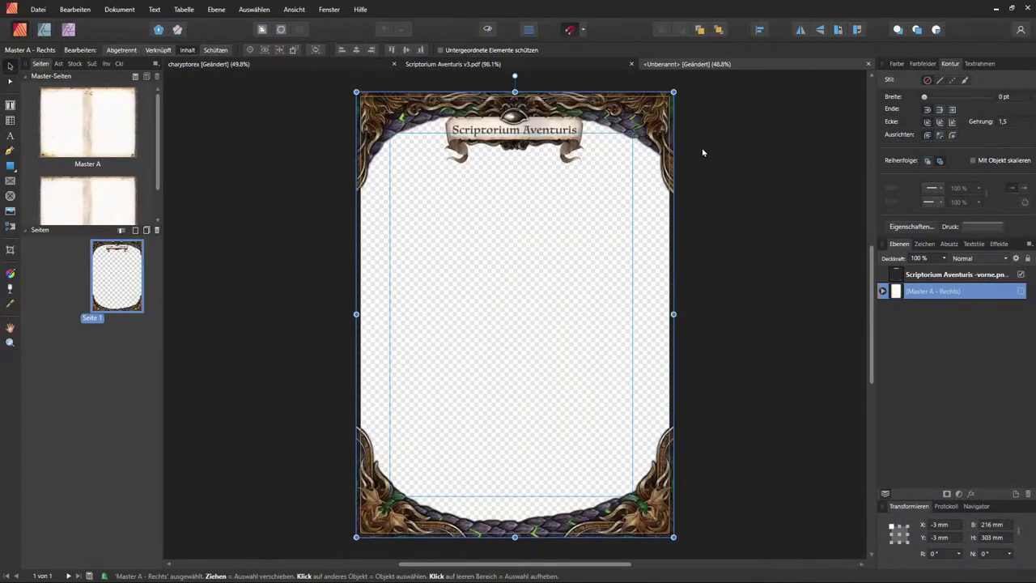
# Step: Paste the copied mountain image directly above the Master A - Rechts layer, beneath the Scriptorium Aventuris -vorne.png frame
pyautogui.click(933, 278)
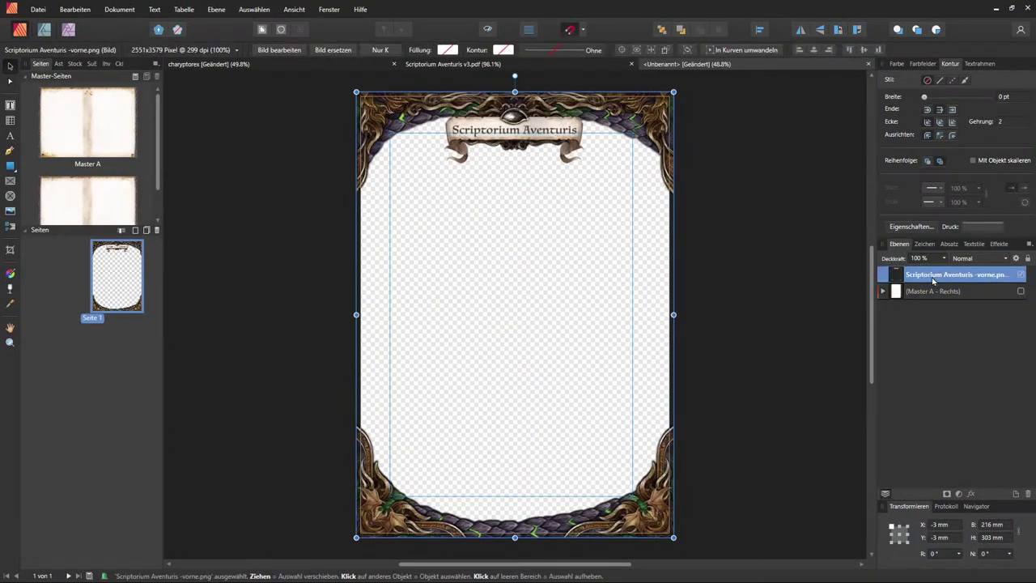
pyautogui.click(939, 291)
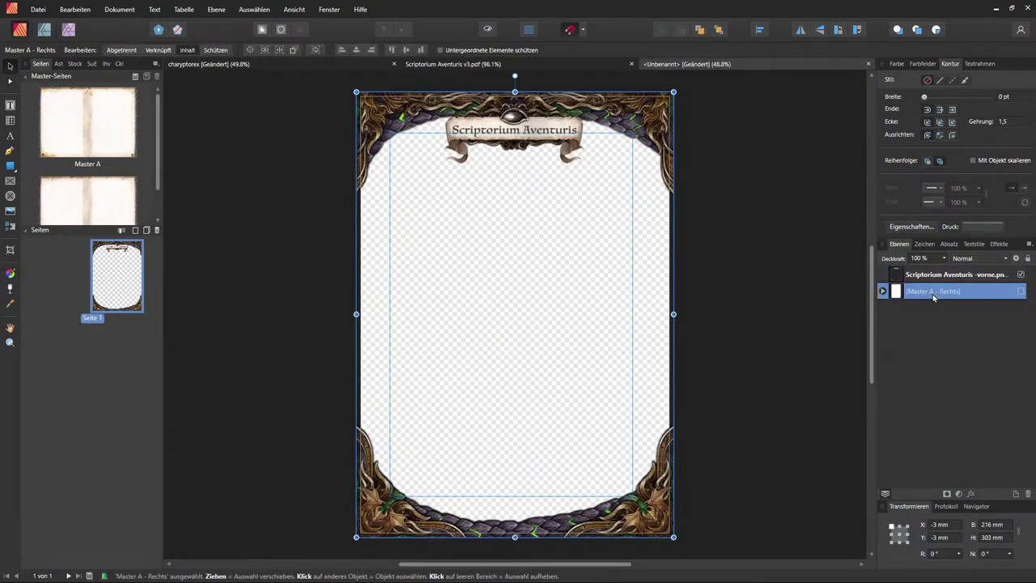
pyautogui.rightClick(932, 296)
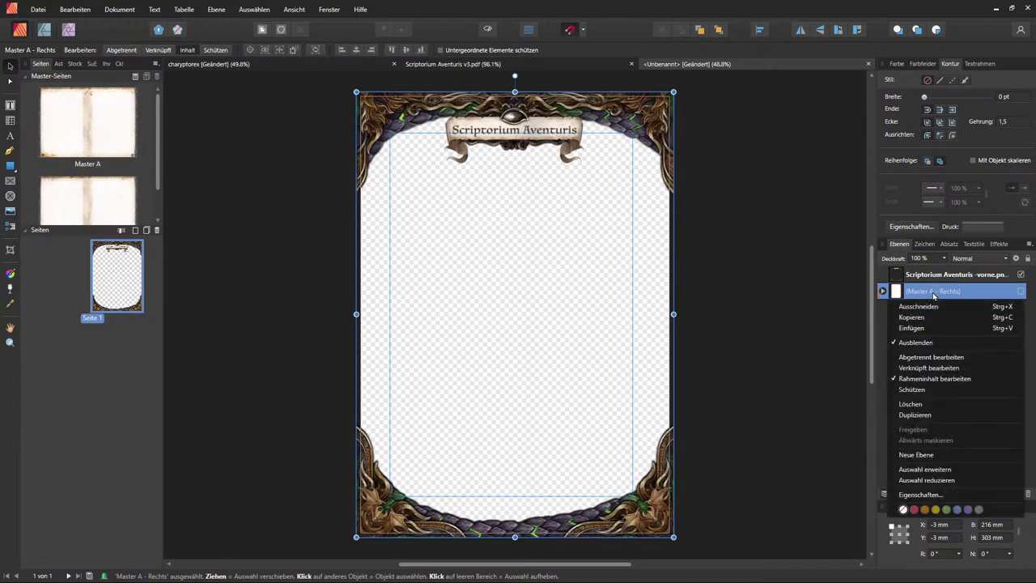
pyautogui.click(935, 328)
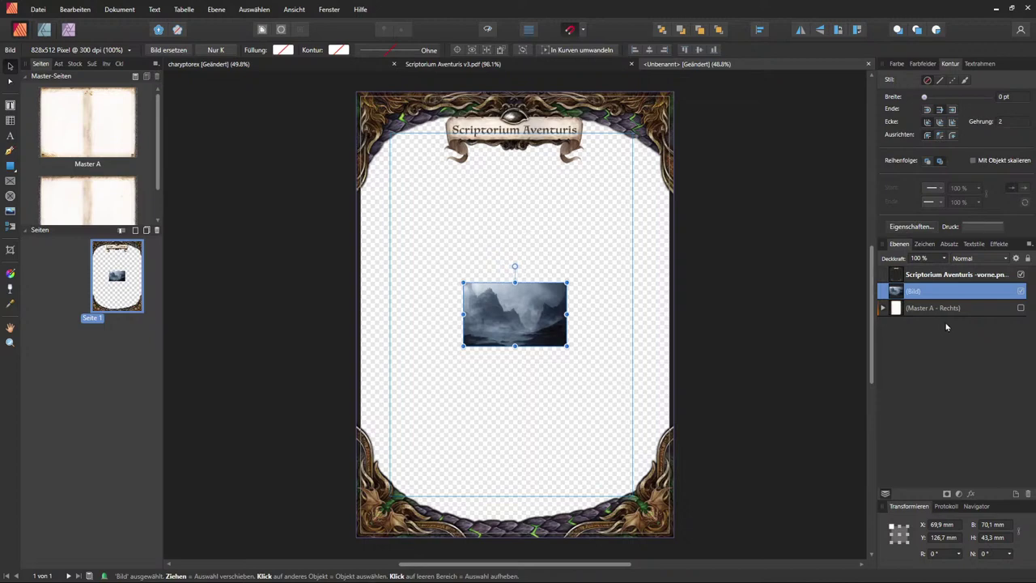
# Step: Enlarge the mountain image to about 466 × 288 mm and position it behind the cover frame at about X -94.5 mm, Y 8.9 mm
pyautogui.moveTo(538, 326); pyautogui.dragTo(867, 492)
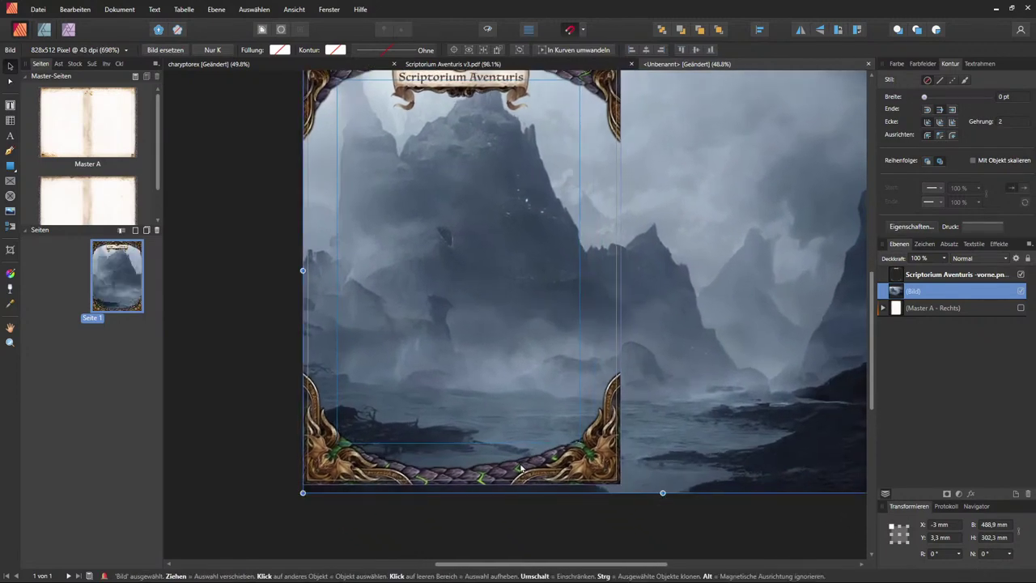
pyautogui.moveTo(302, 492); pyautogui.dragTo(344, 465)
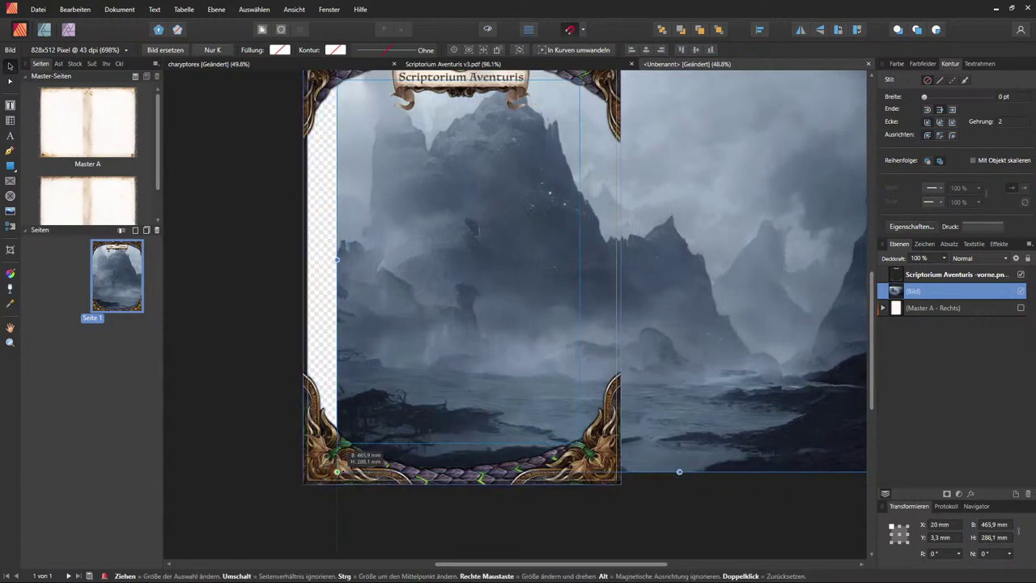
pyautogui.moveTo(723, 308); pyautogui.dragTo(590, 320)
pyautogui.scroll(-1, 672, 368)
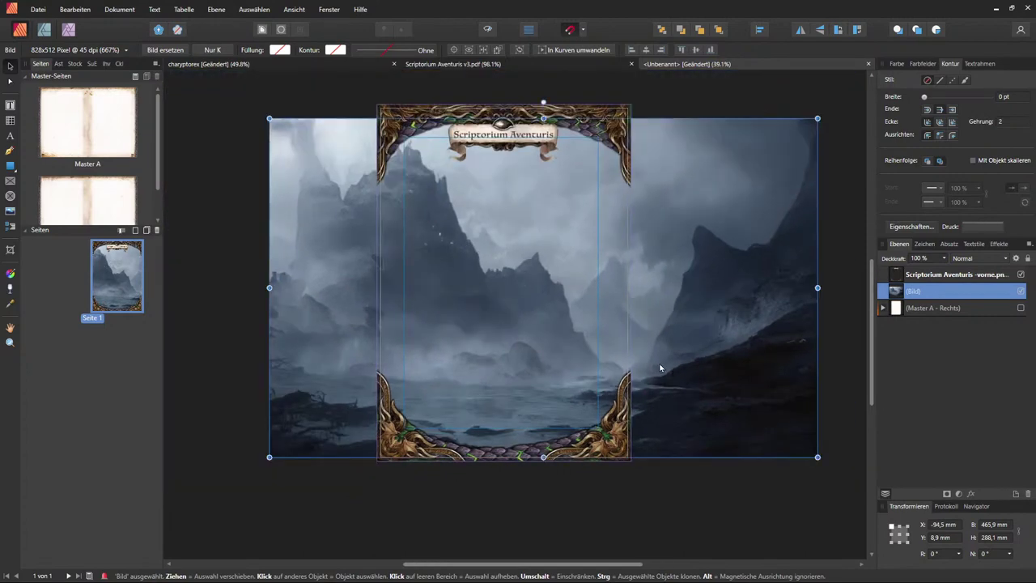
# Step: Crop both sides of the mountain image to the frame's outer edges, 216 mm wide, and deselect it
pyautogui.click(11, 252)
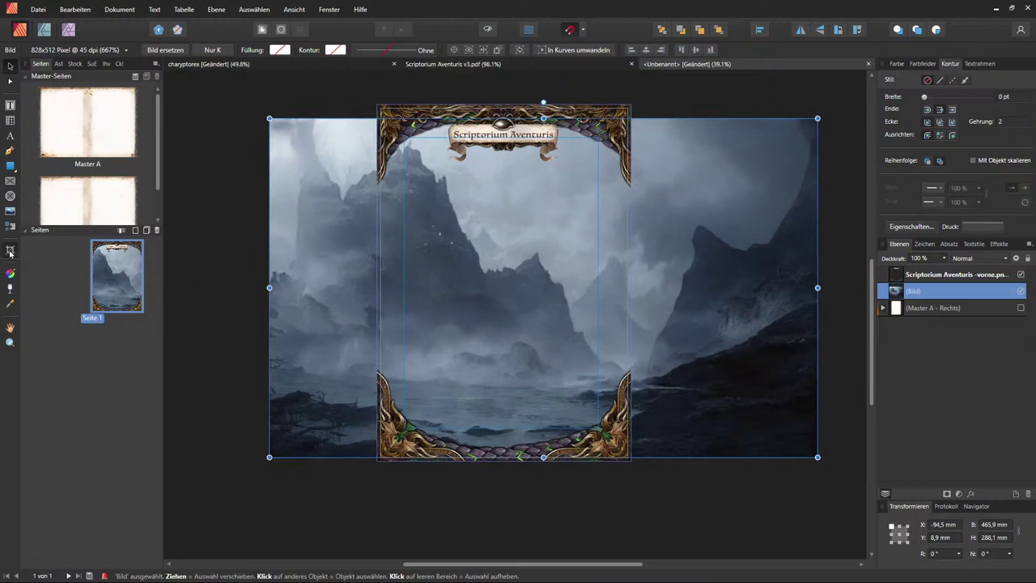
pyautogui.moveTo(268, 288); pyautogui.dragTo(377, 288)
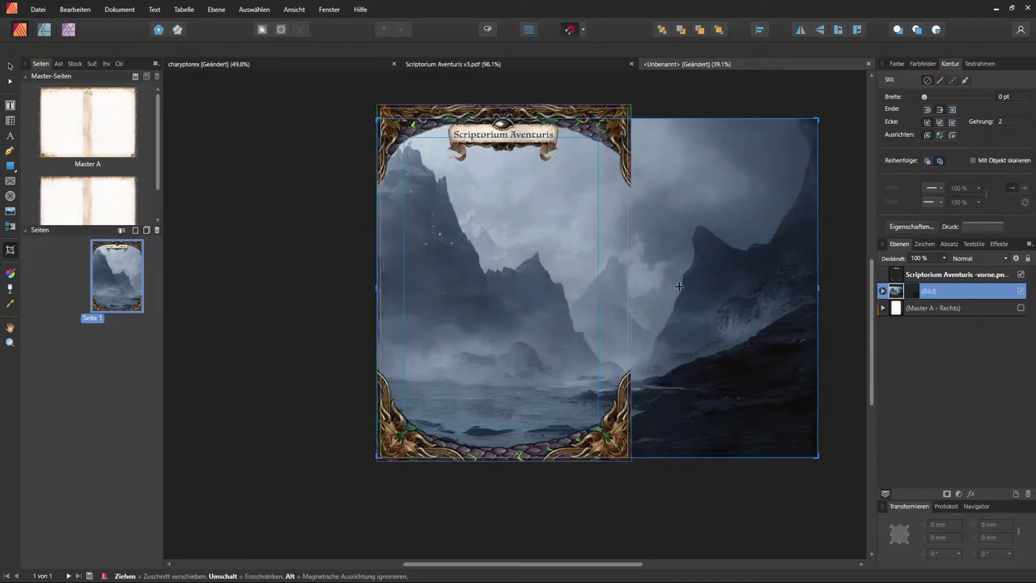
pyautogui.moveTo(807, 288); pyautogui.dragTo(630, 293)
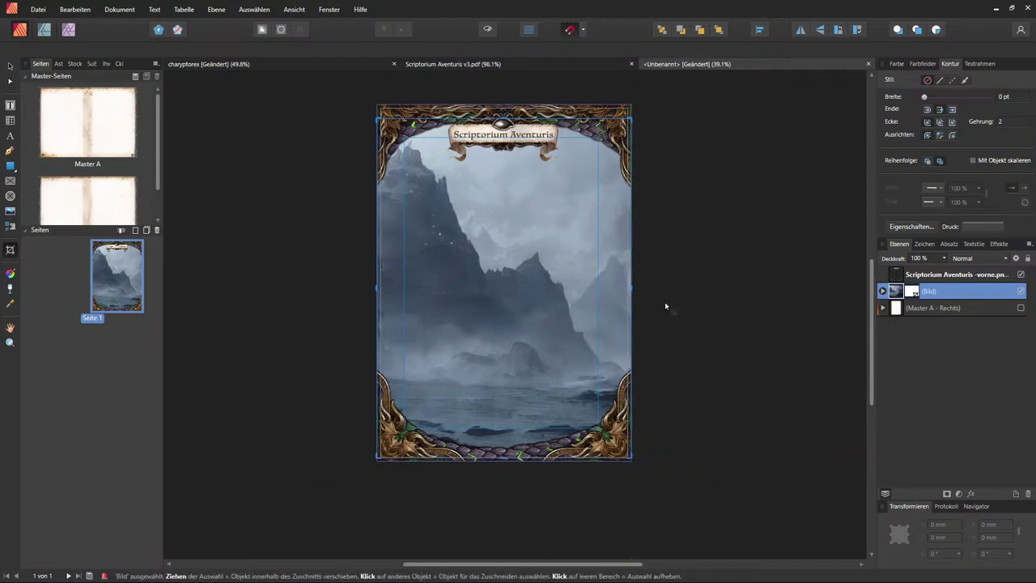
pyautogui.click(10, 66)
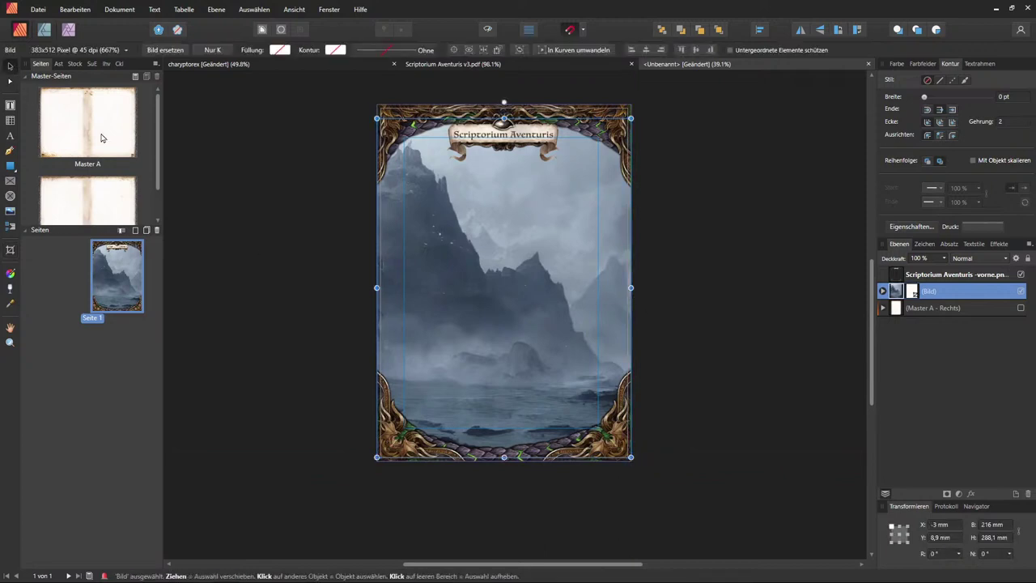
pyautogui.click(305, 277)
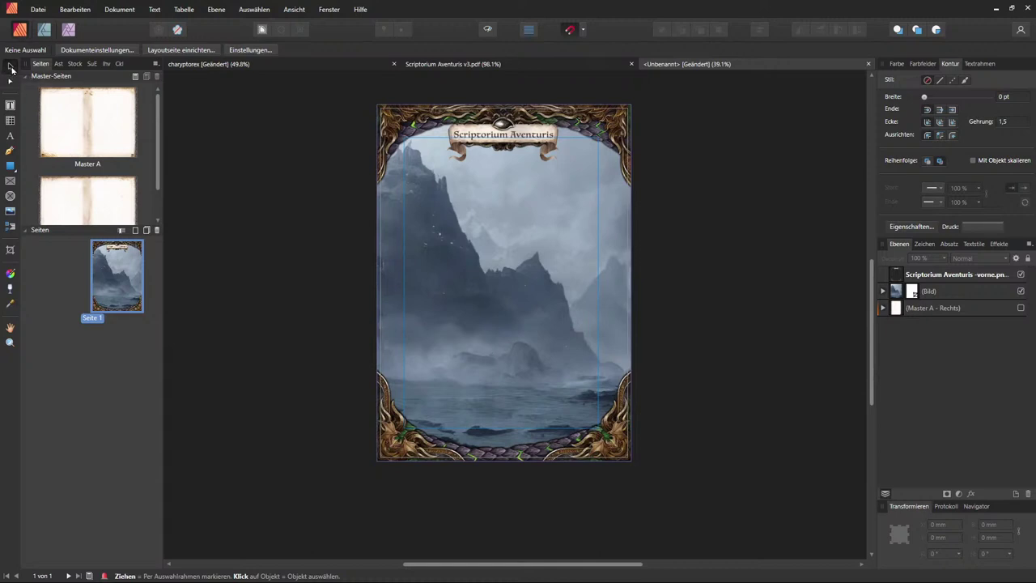
pyautogui.click(535, 342)
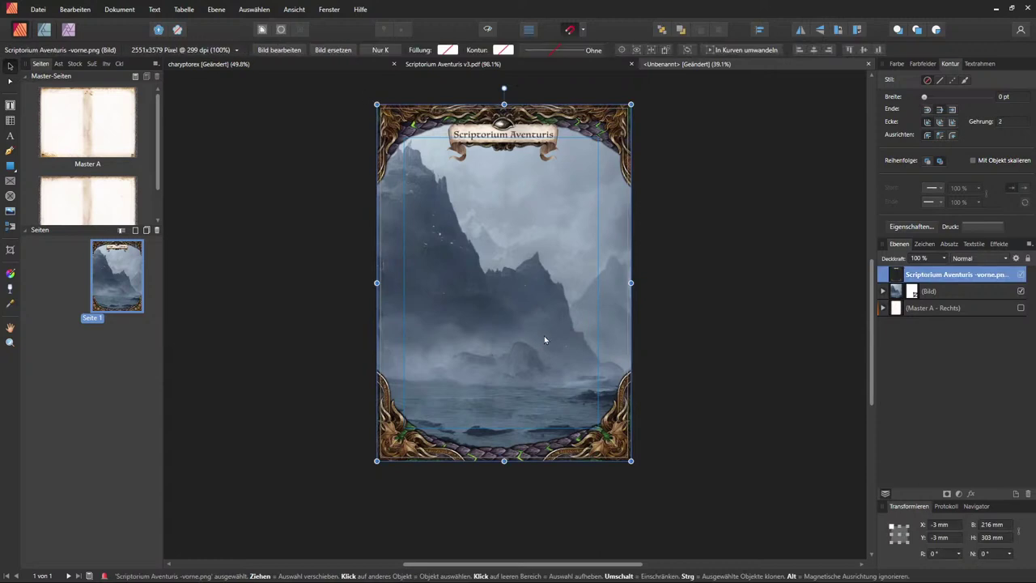
pyautogui.moveTo(547, 332)
pyautogui.mouseDown()
pyautogui.moveTo(492, 334)
pyautogui.moveTo(545, 332)
pyautogui.mouseUp()
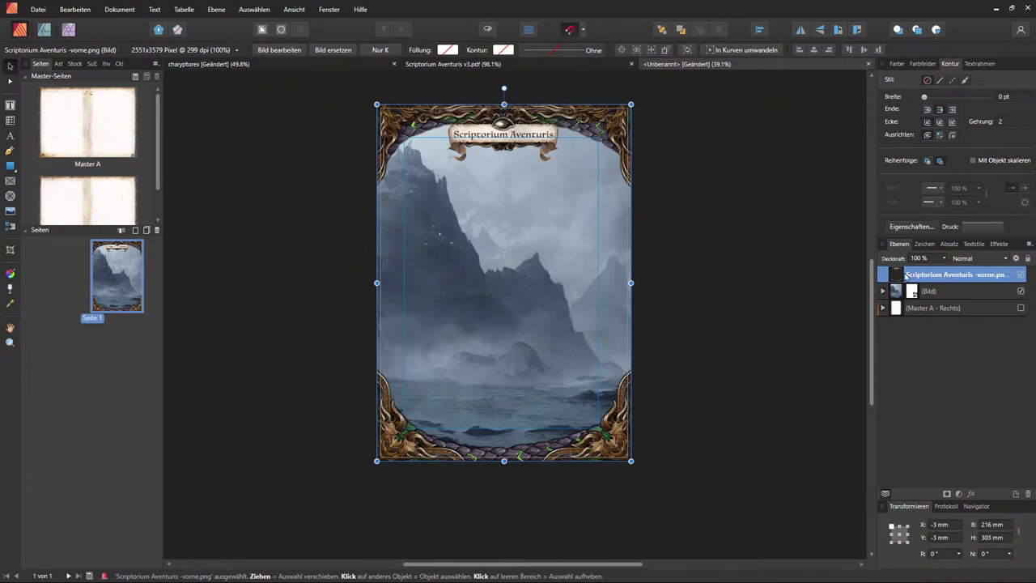
pyautogui.click(12, 82)
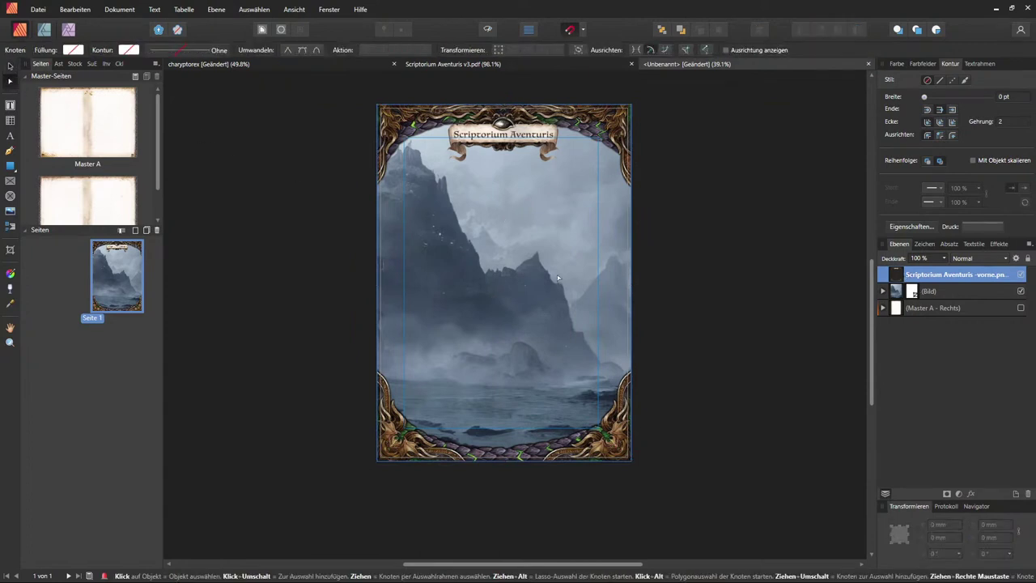
pyautogui.click(217, 347)
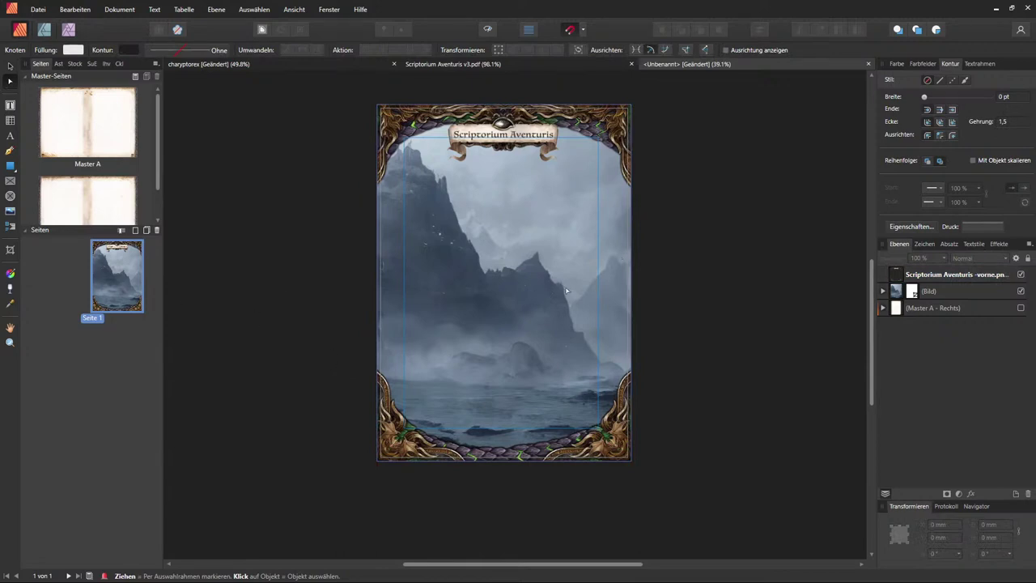
# Step: Widen the mountain image's crop to about 255 mm, shift the crop area leftward and trim it back to 216 mm at the frame's edges
pyautogui.click(10, 250)
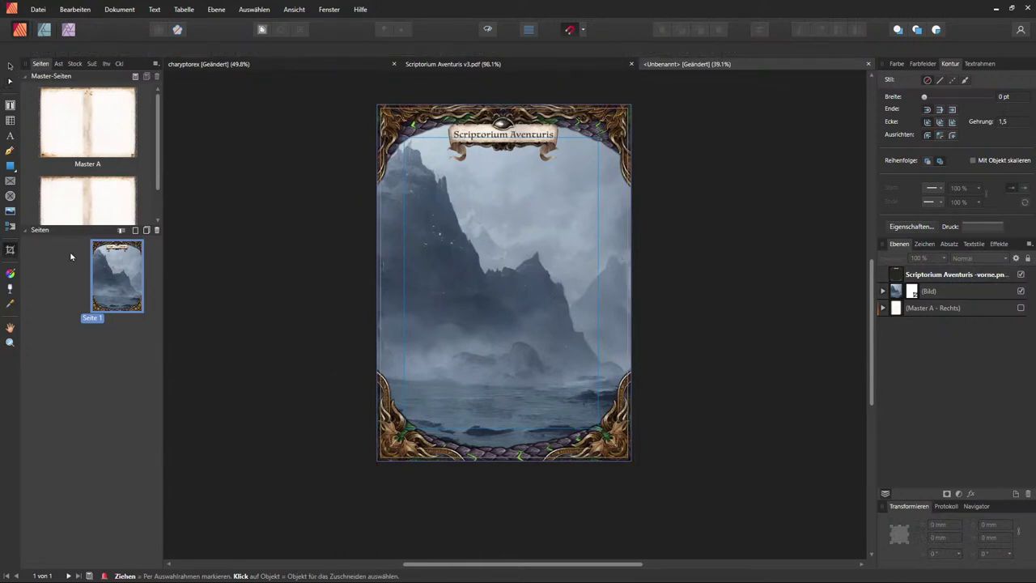
pyautogui.click(944, 292)
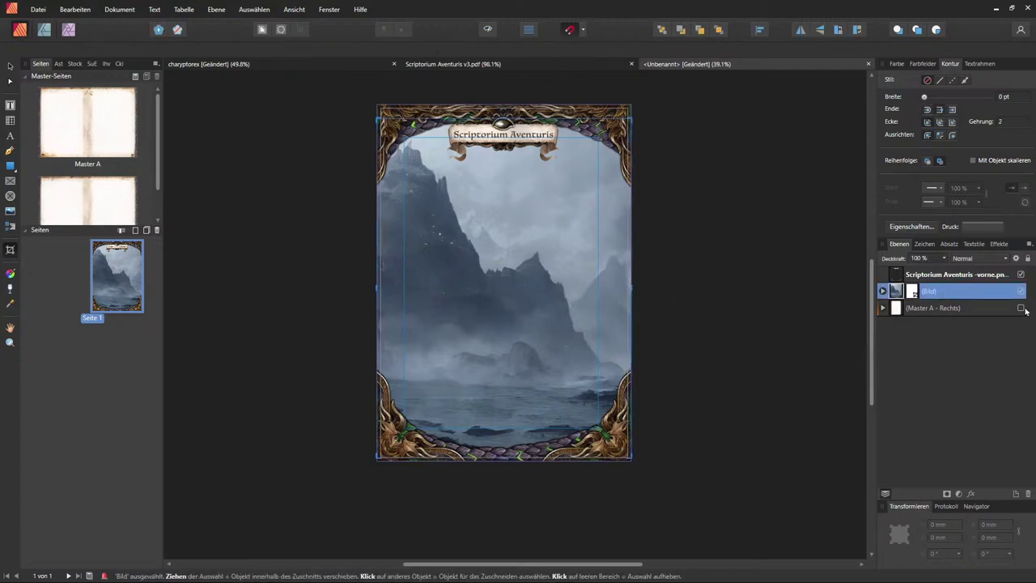
pyautogui.click(883, 295)
pyautogui.click(917, 307)
pyautogui.click(897, 293)
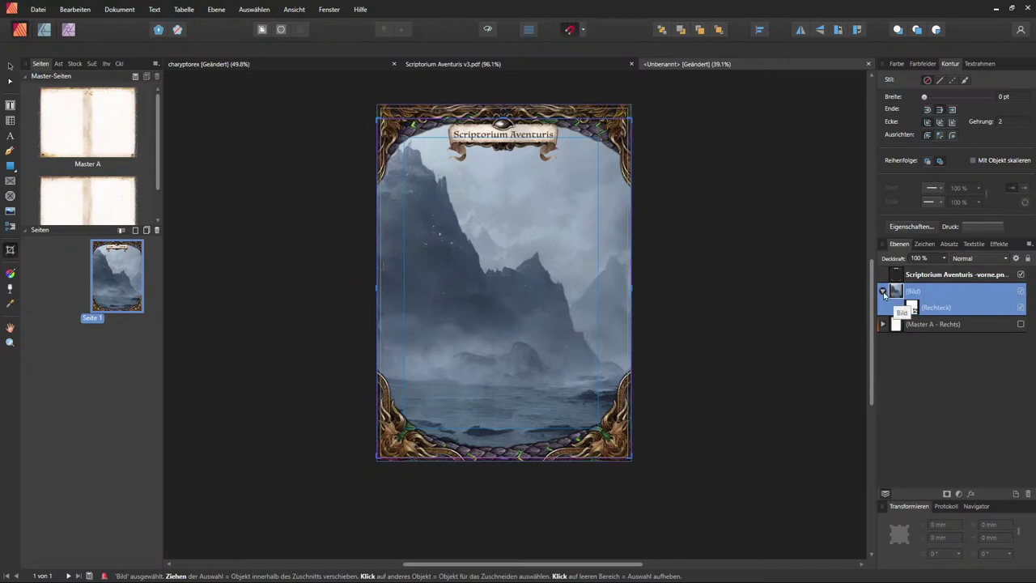
pyautogui.moveTo(631, 286); pyautogui.dragTo(677, 286)
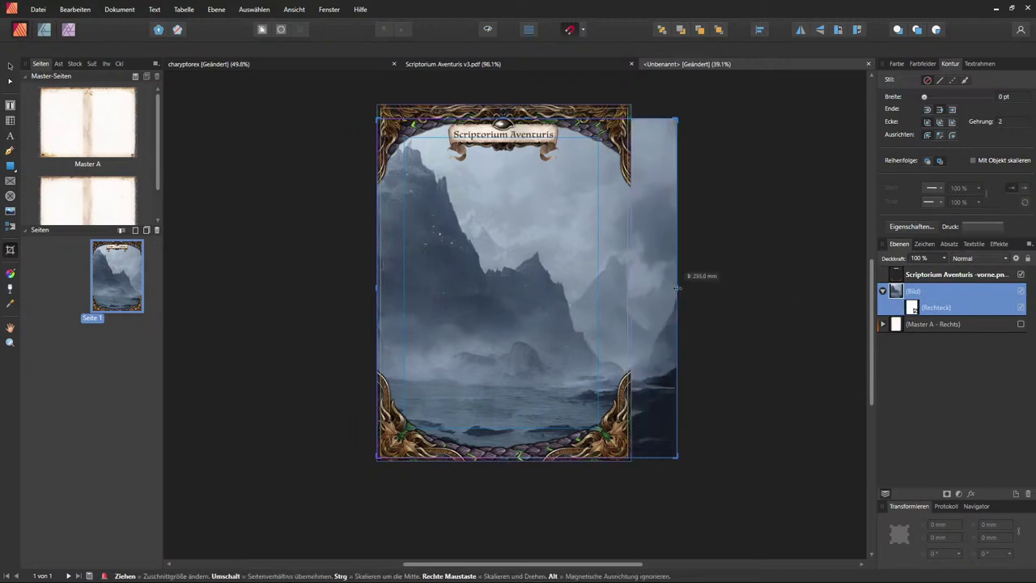
pyautogui.moveTo(544, 279); pyautogui.dragTo(497, 277)
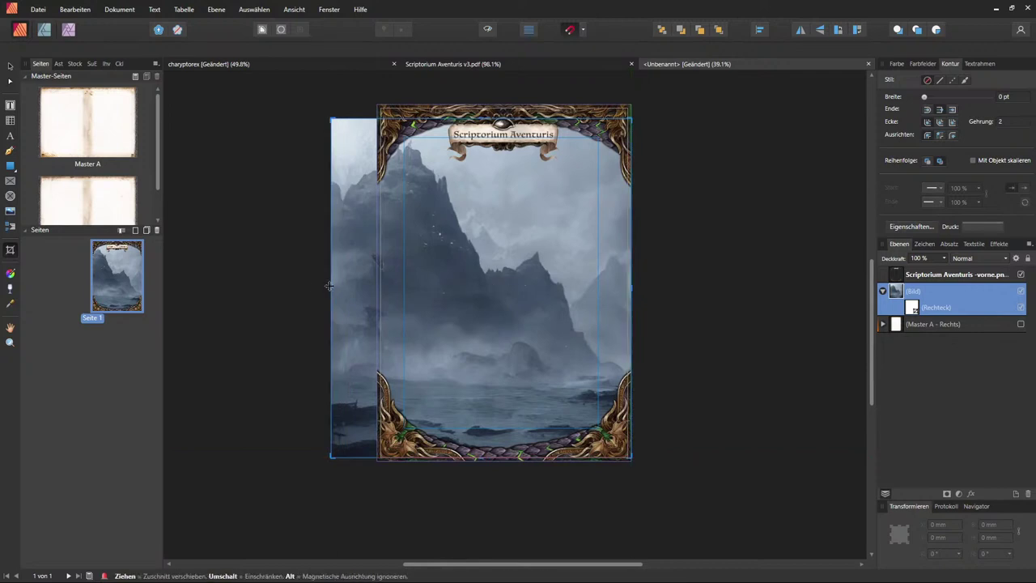
pyautogui.moveTo(331, 286); pyautogui.dragTo(377, 287)
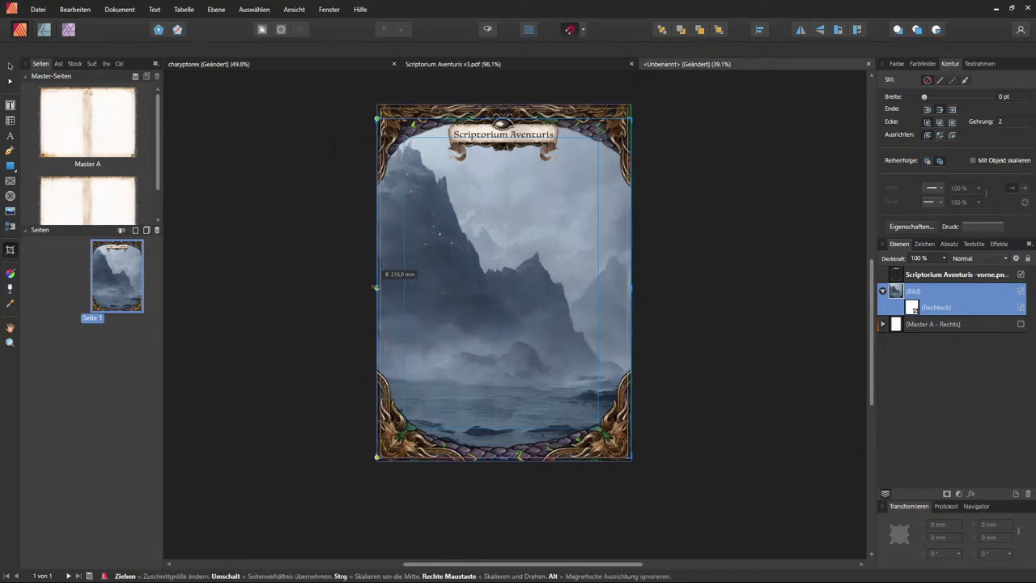
pyautogui.click(338, 289)
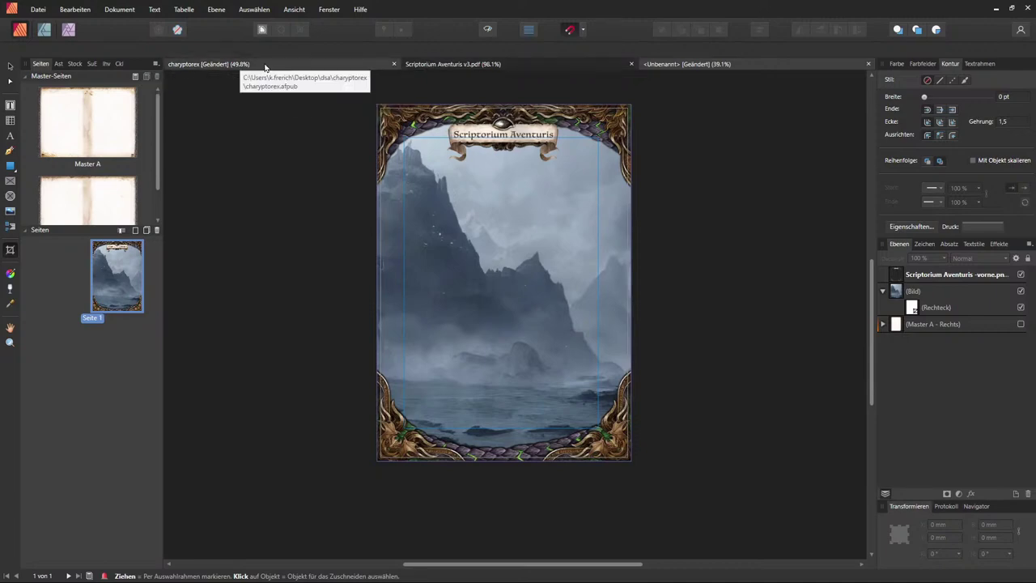
# Step: Examine the character formatting of the Charypto Rex title on the cover page of the charyptorex document
pyautogui.click(266, 64)
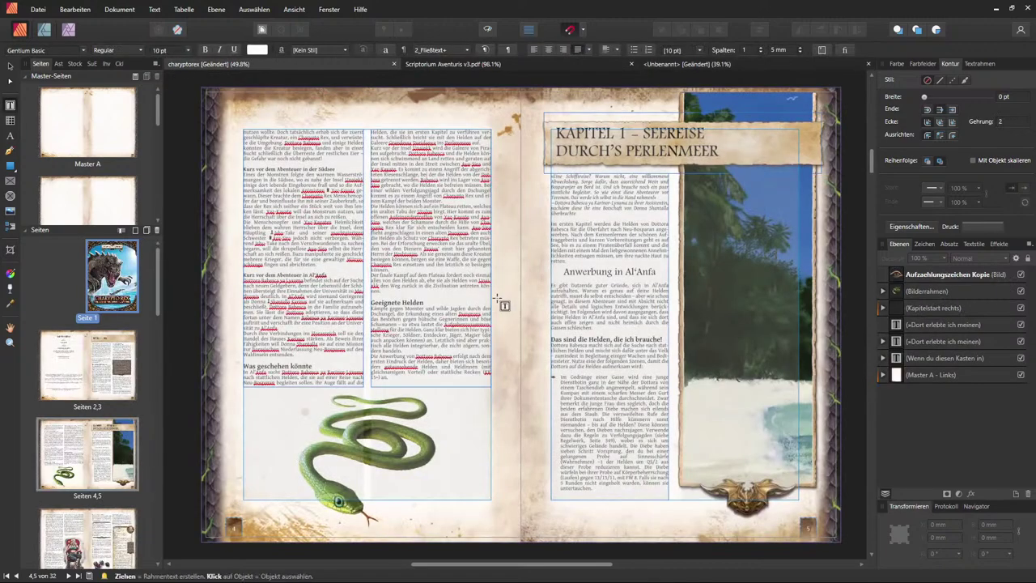
pyautogui.click(112, 279)
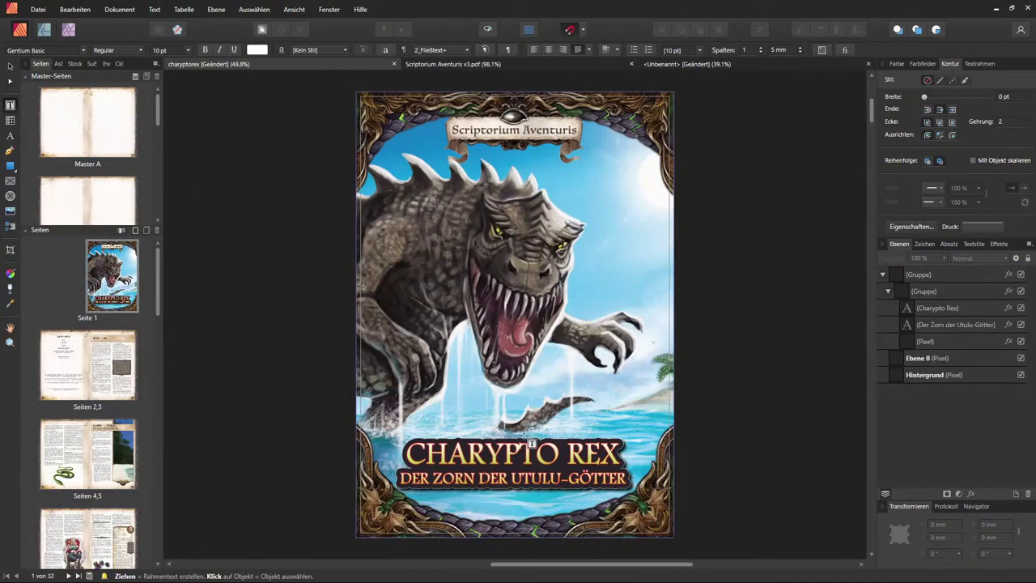
pyautogui.click(522, 458)
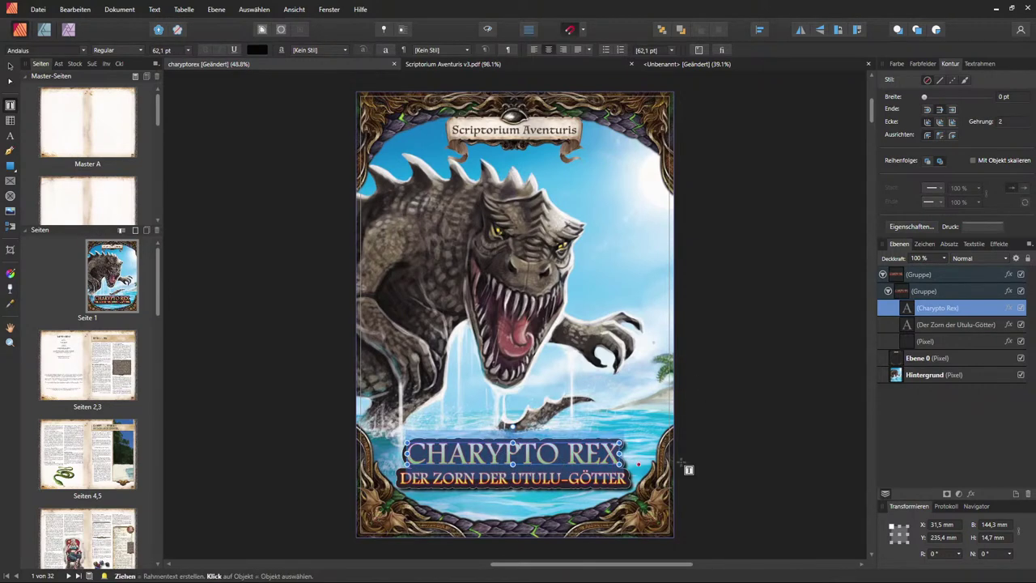
pyautogui.click(925, 244)
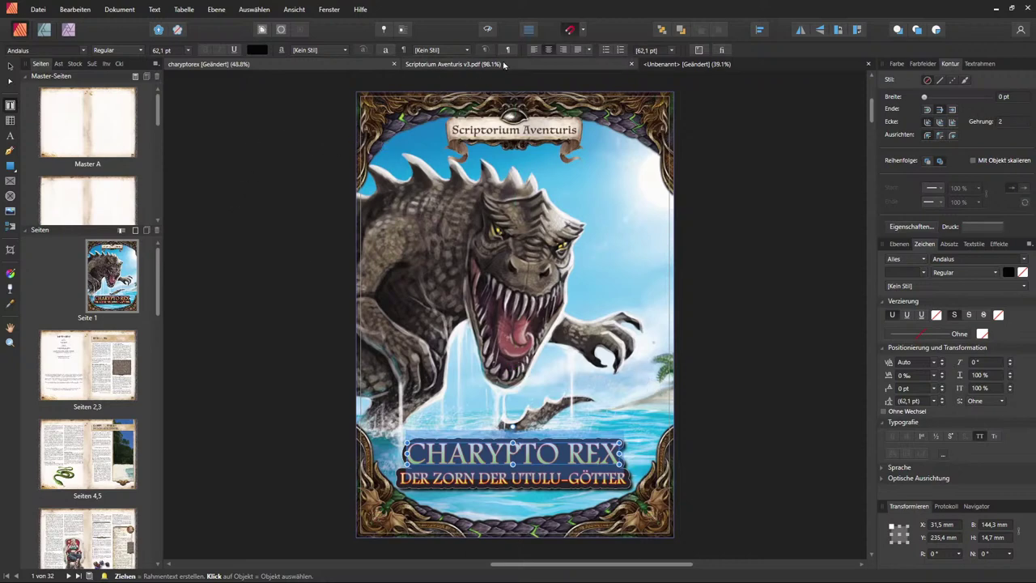
# Step: In the untitled cover document, add a text frame about 210 × 75.7 mm at X 0 mm, Y 186.1 mm reading "Die Insel des schrecklichen Grauens"
pyautogui.click(670, 65)
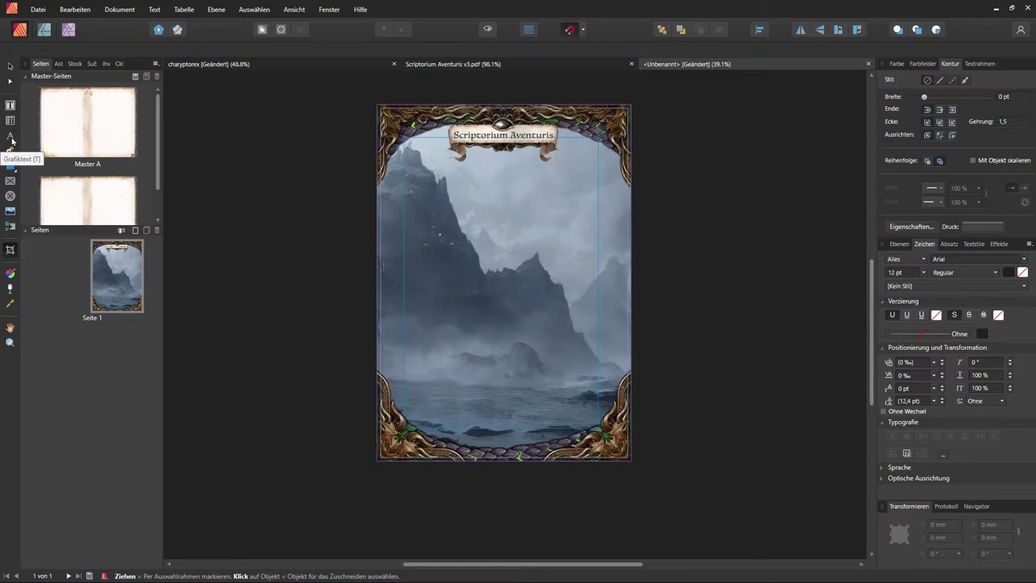
pyautogui.click(11, 106)
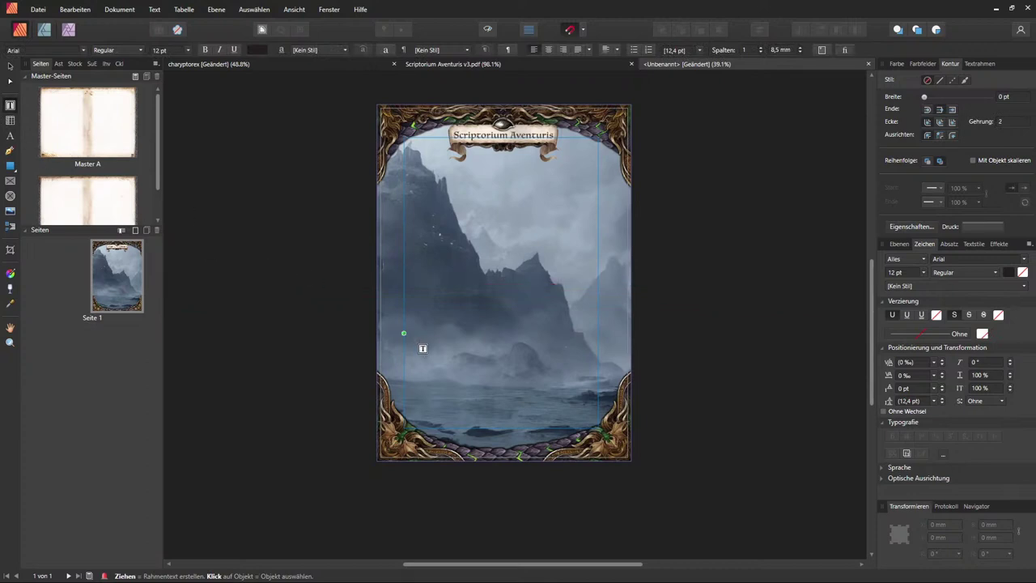
pyautogui.moveTo(381, 328); pyautogui.dragTo(637, 423)
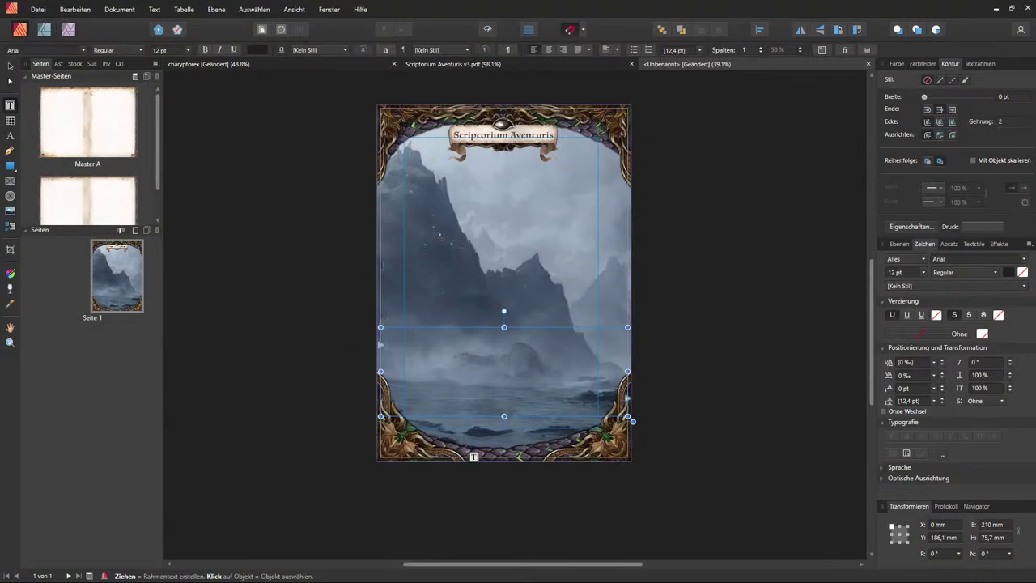
pyautogui.click(514, 363)
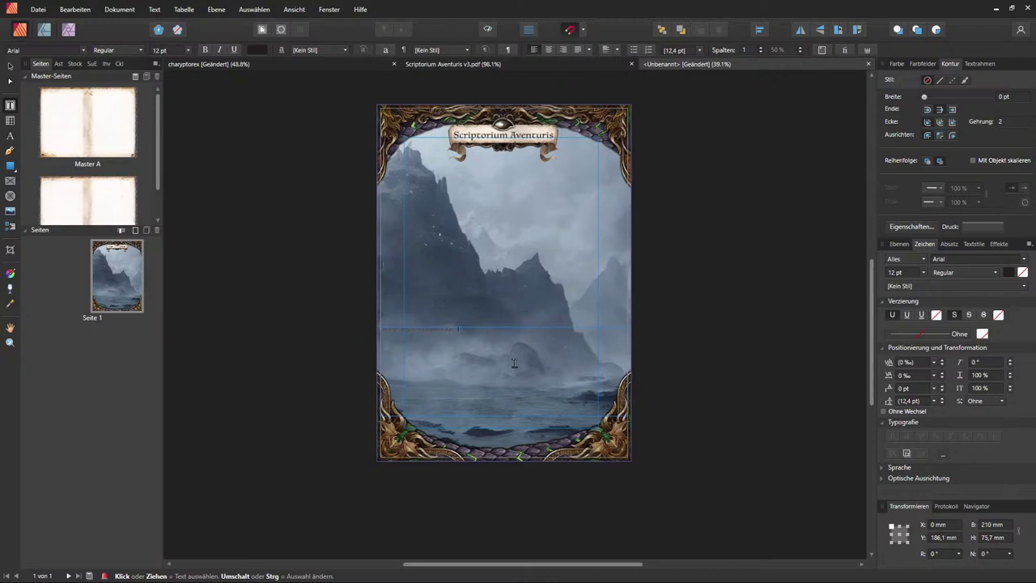
# Step: Select the whole title text and set its font to Andalus
pyautogui.hotkey('ctrl', 'a')
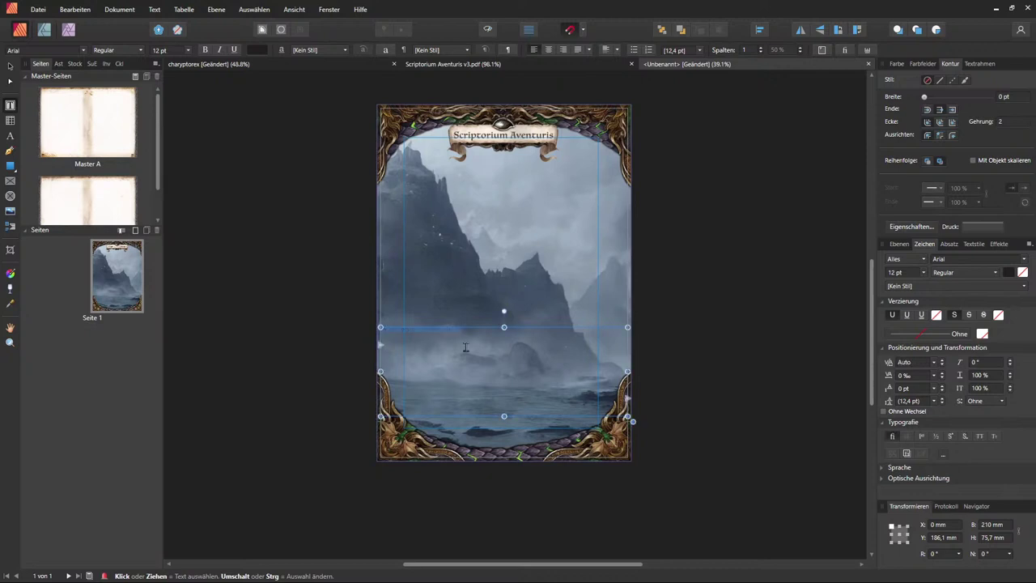
pyautogui.scroll(5, 442, 329)
pyautogui.scroll(-2, 412, 338)
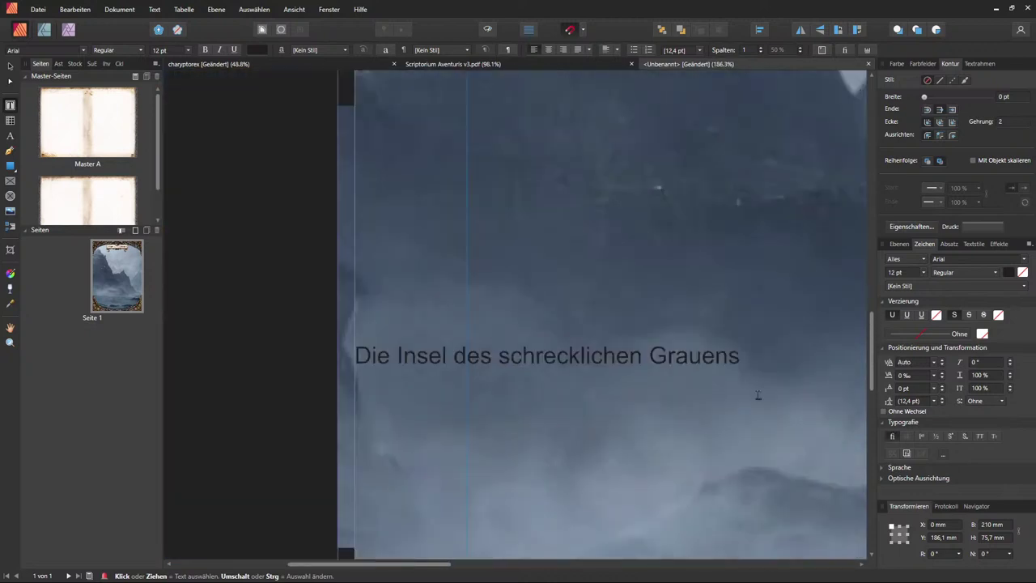
pyautogui.scroll(2, 523, 365)
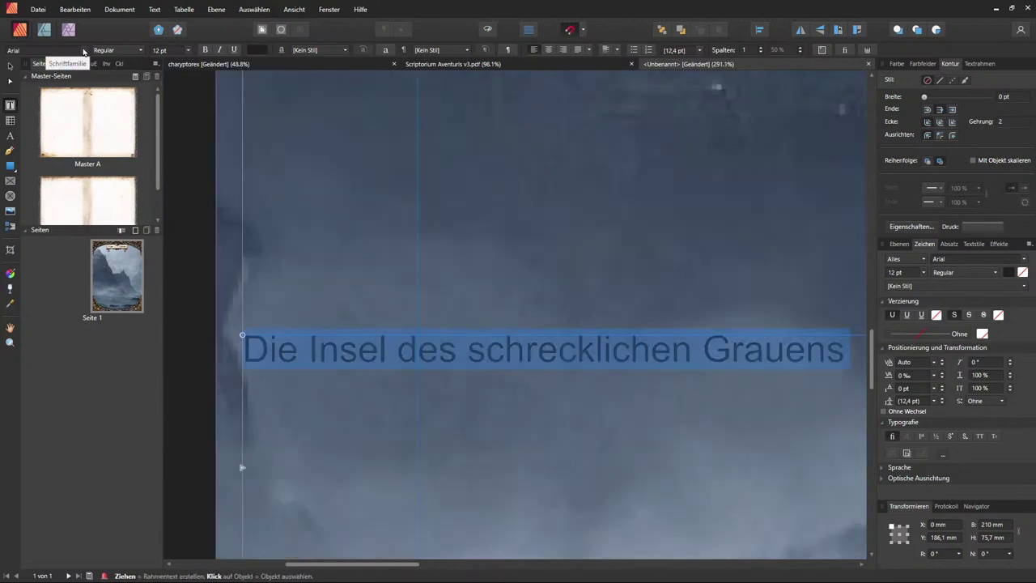
pyautogui.scroll(-1, 396, 326)
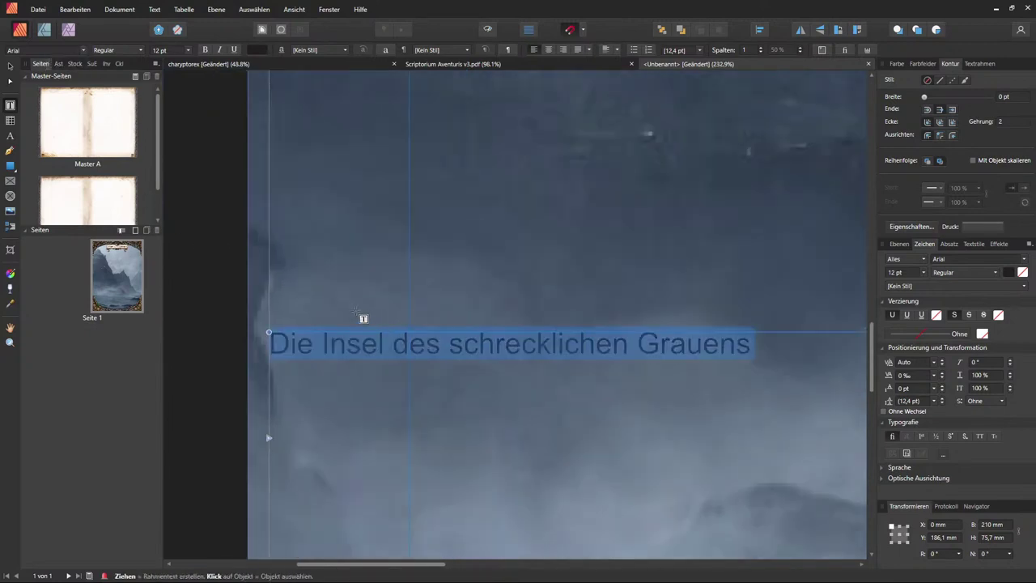
pyautogui.click(84, 50)
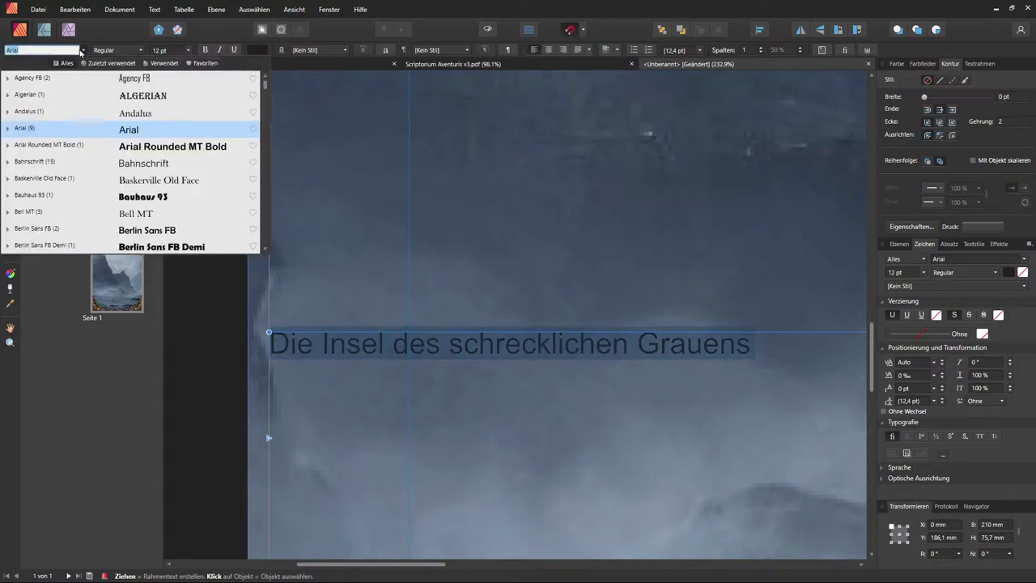
pyautogui.click(65, 113)
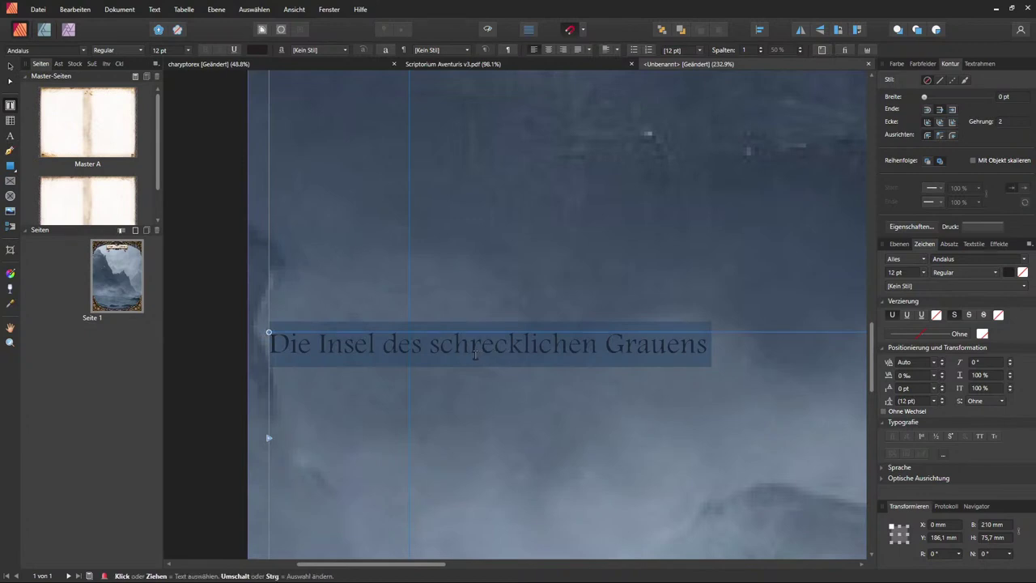
pyautogui.scroll(-6, 459, 359)
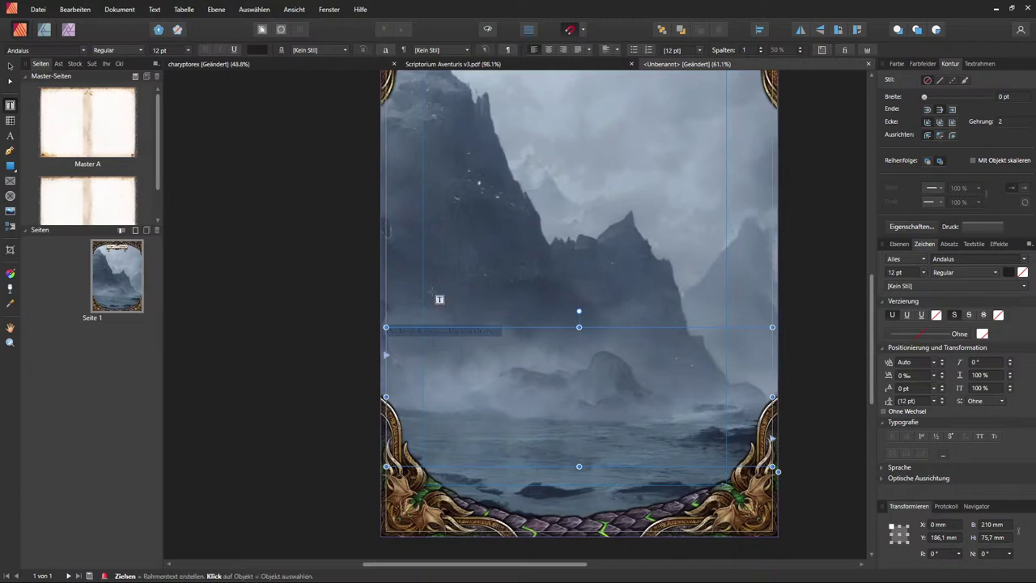
# Step: Check the subtitle on the charyptorex cover and apply the all caps typography option to the island title in the untitled document
pyautogui.click(265, 67)
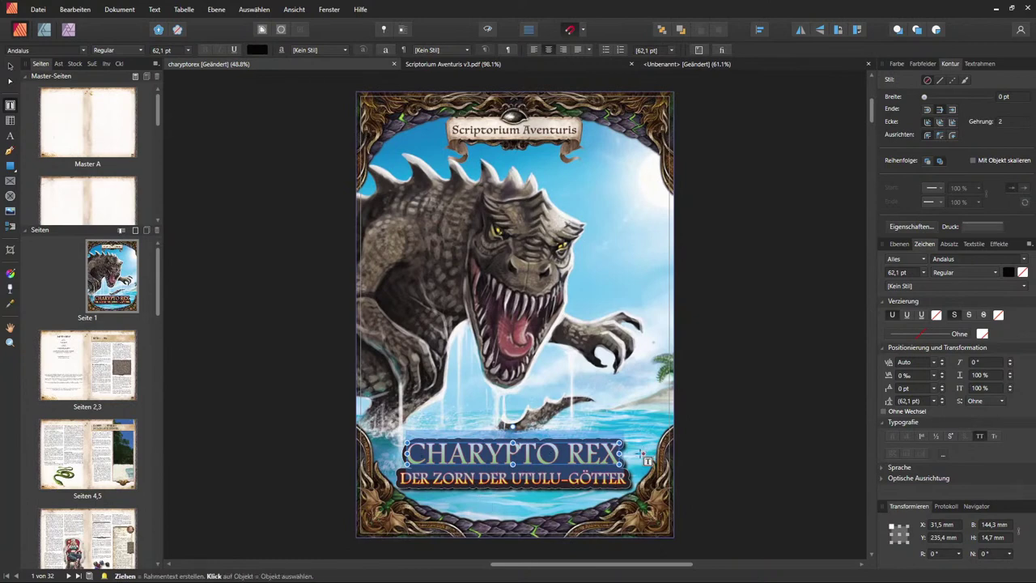
pyautogui.tripleClick(578, 478)
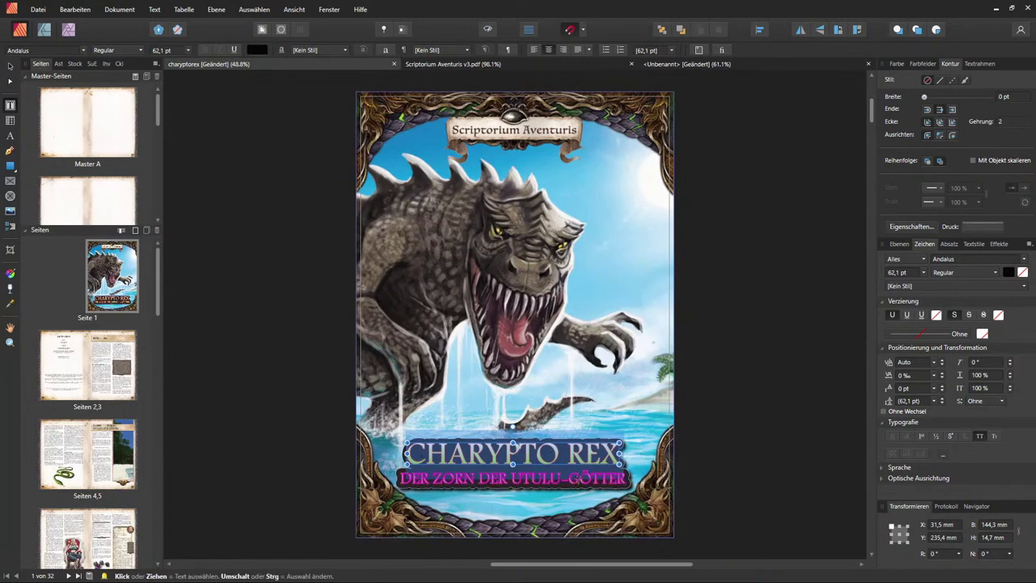
pyautogui.click(671, 64)
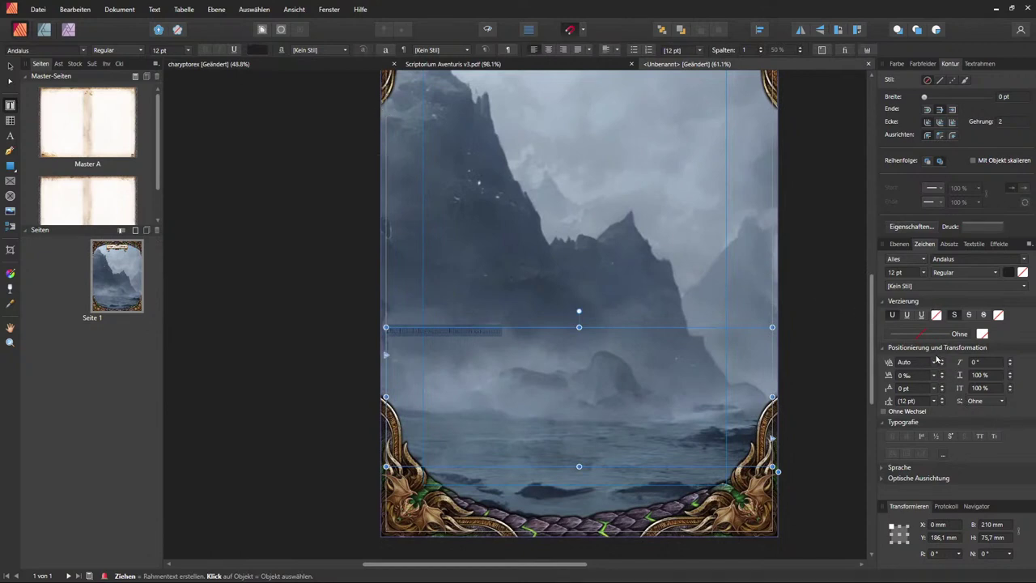
pyautogui.click(925, 245)
pyautogui.click(980, 439)
pyautogui.scroll(5, 486, 365)
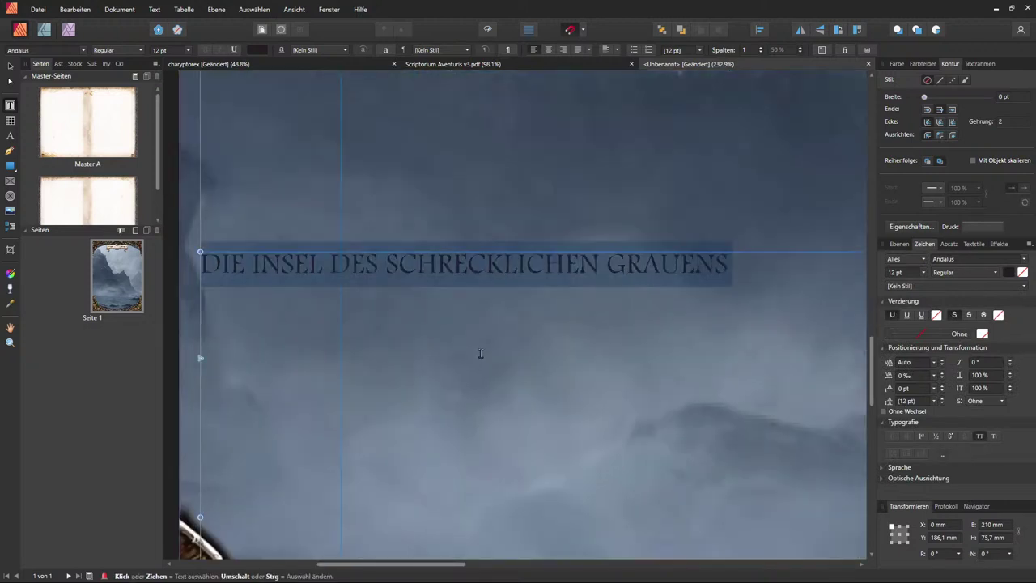
# Step: Try normal case and small caps on the title and return it to all caps
pyautogui.click(986, 438)
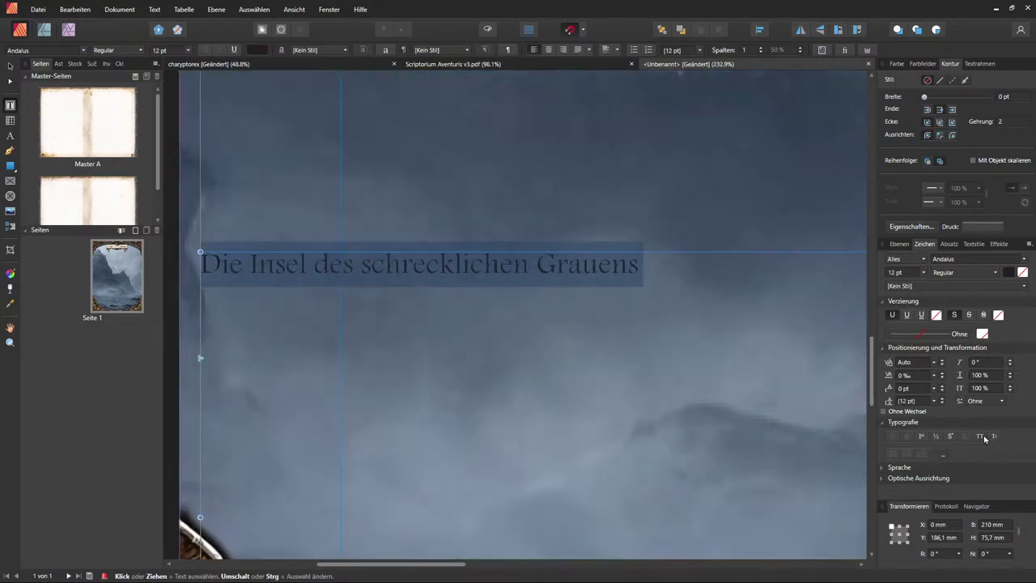
pyautogui.click(995, 437)
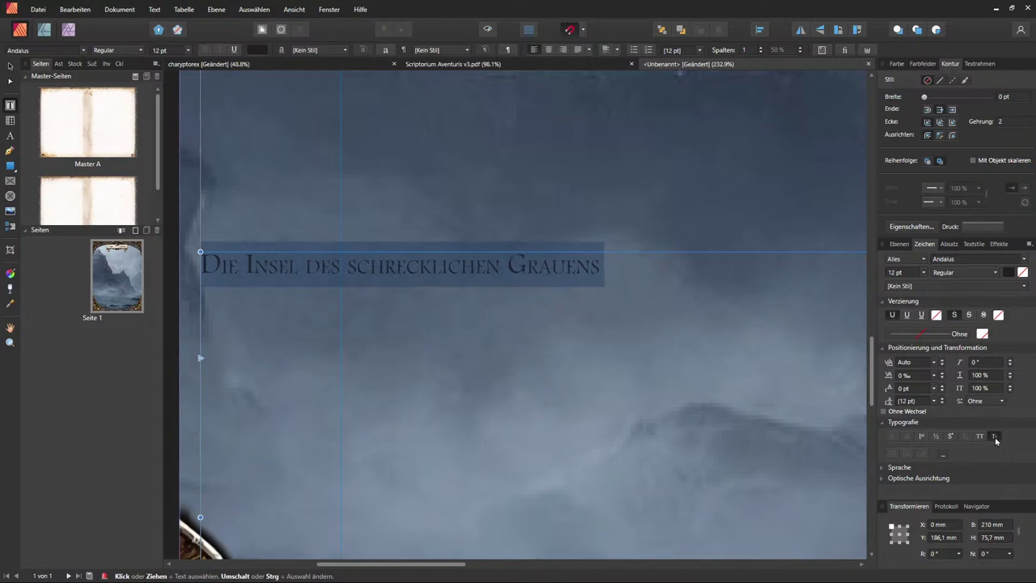
pyautogui.click(995, 438)
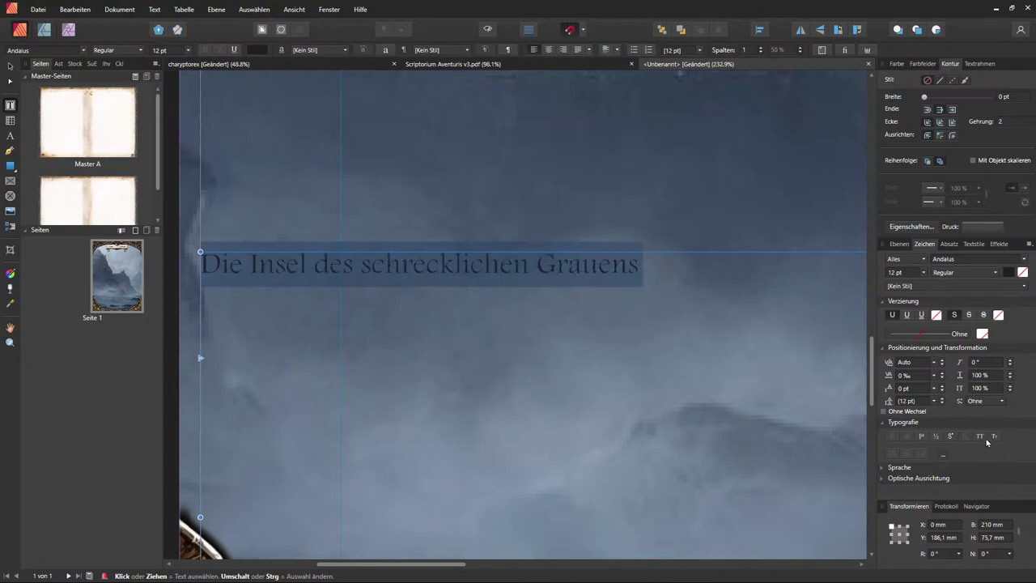
pyautogui.click(981, 437)
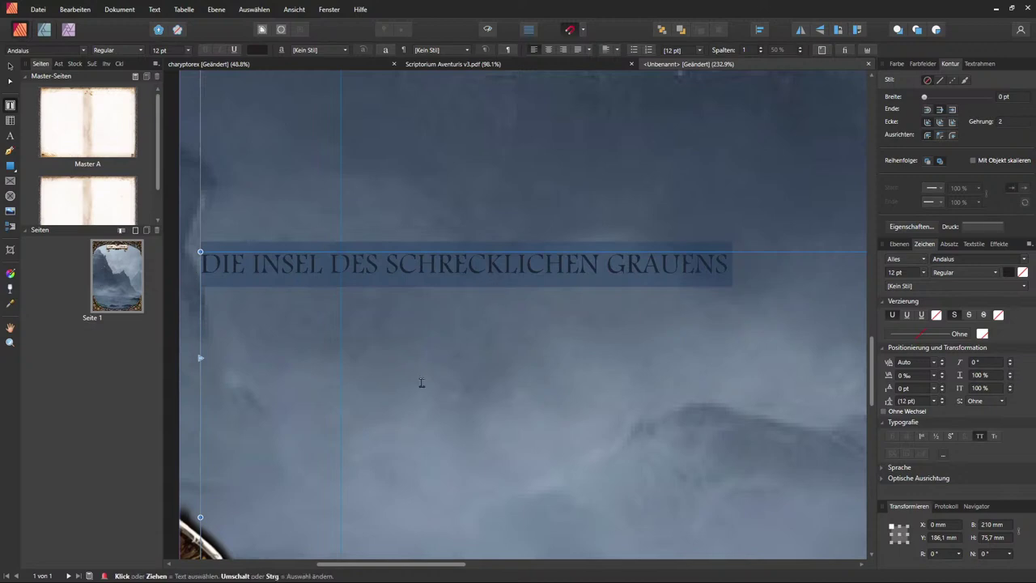
# Step: Center the whole title text both vertically and horizontally within its frame
pyautogui.click(499, 365)
pyautogui.scroll(1, 501, 360)
pyautogui.scroll(-2, 495, 324)
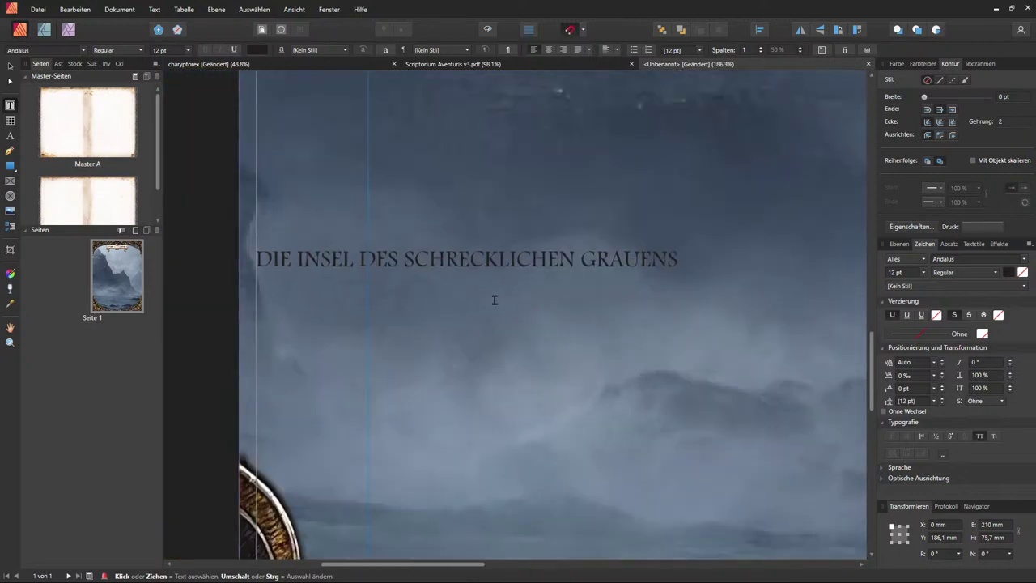
pyautogui.hotkey('ctrl', 'a')
pyautogui.click(619, 51)
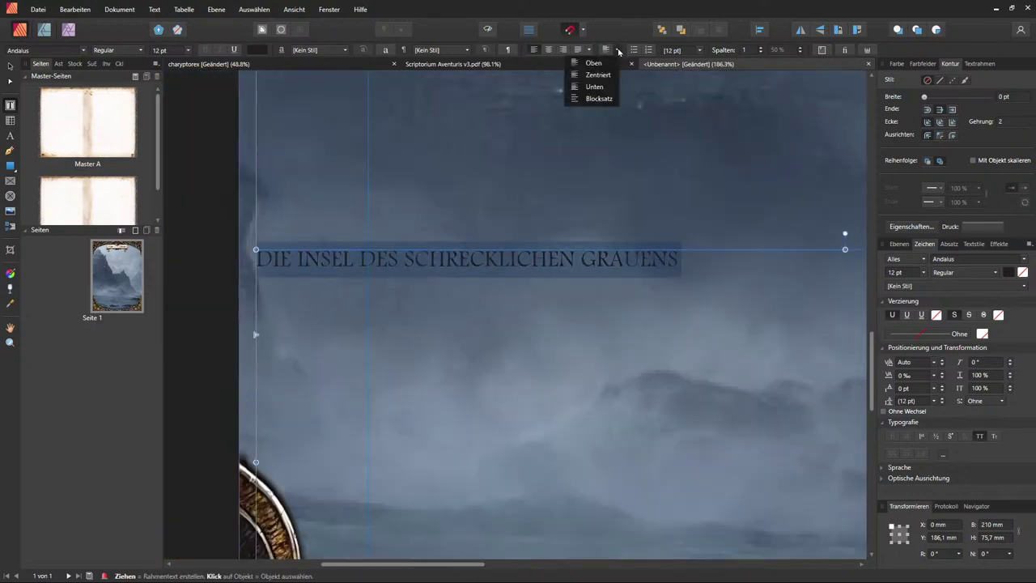
pyautogui.click(605, 86)
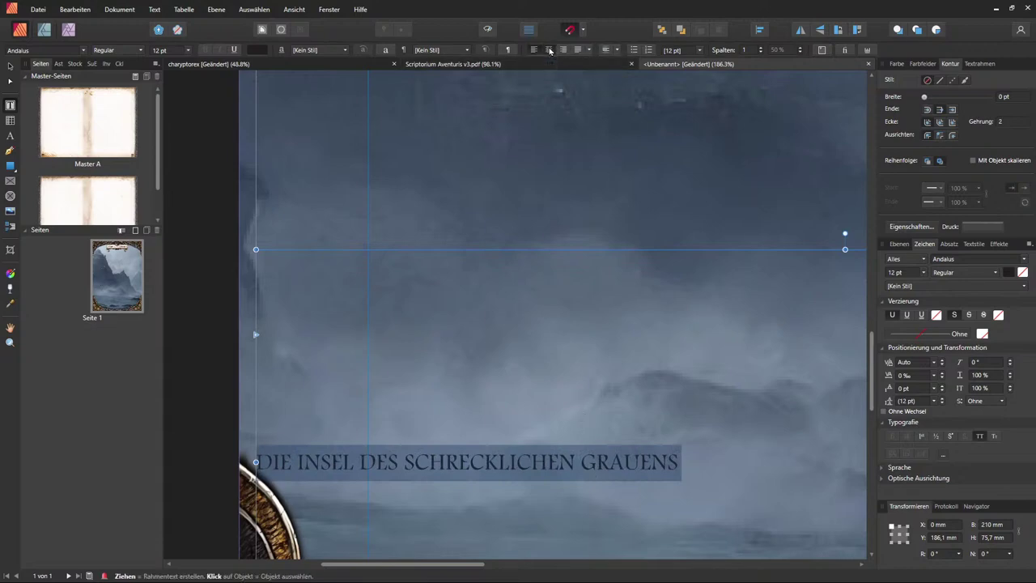
pyautogui.click(550, 50)
pyautogui.scroll(-5, 280, 167)
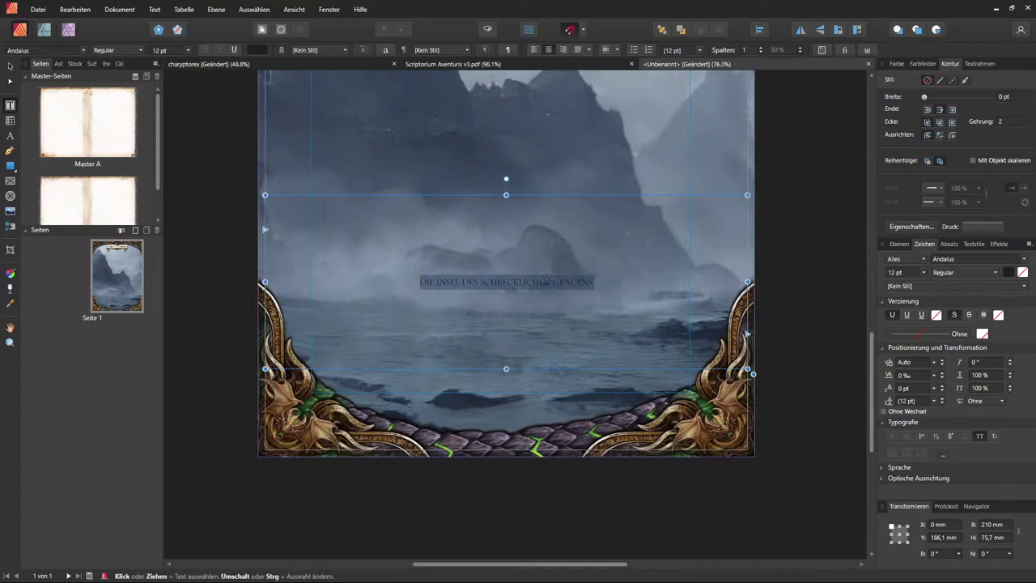
# Step: Try title font sizes between 41 and 64 pt and settle on 64 pt
pyautogui.click(188, 50)
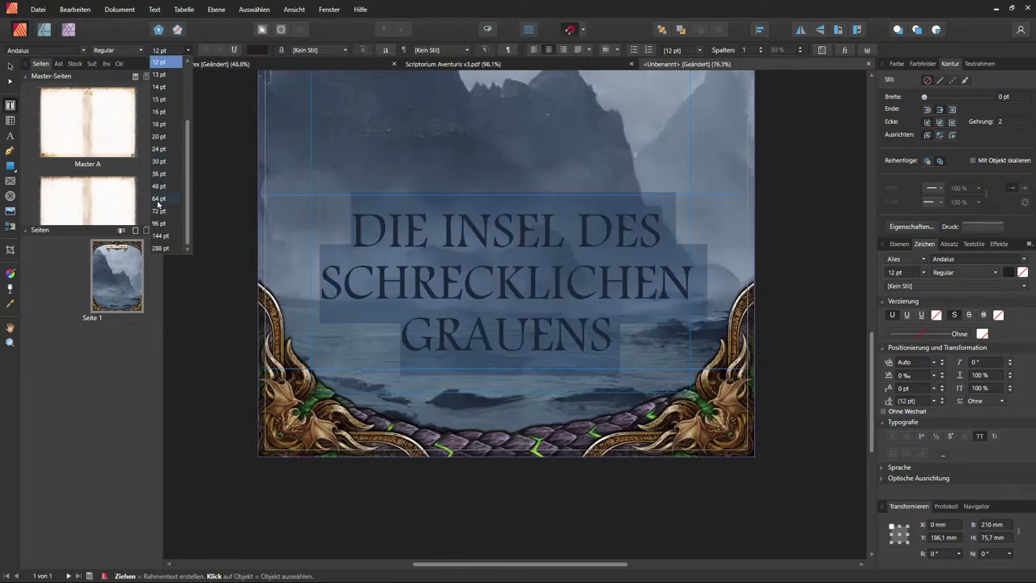
pyautogui.click(159, 200)
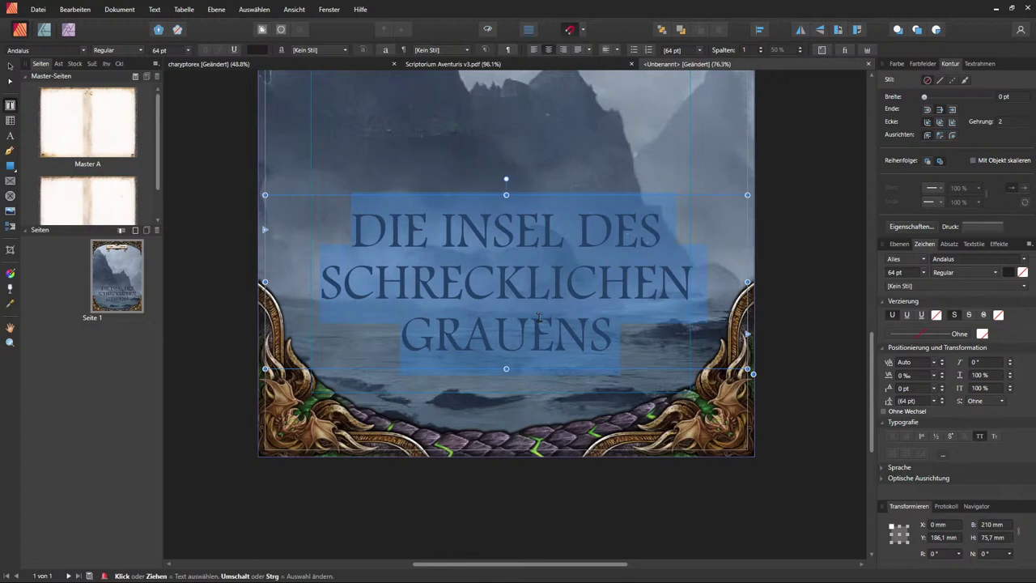
pyautogui.scroll(-10, 164, 52)
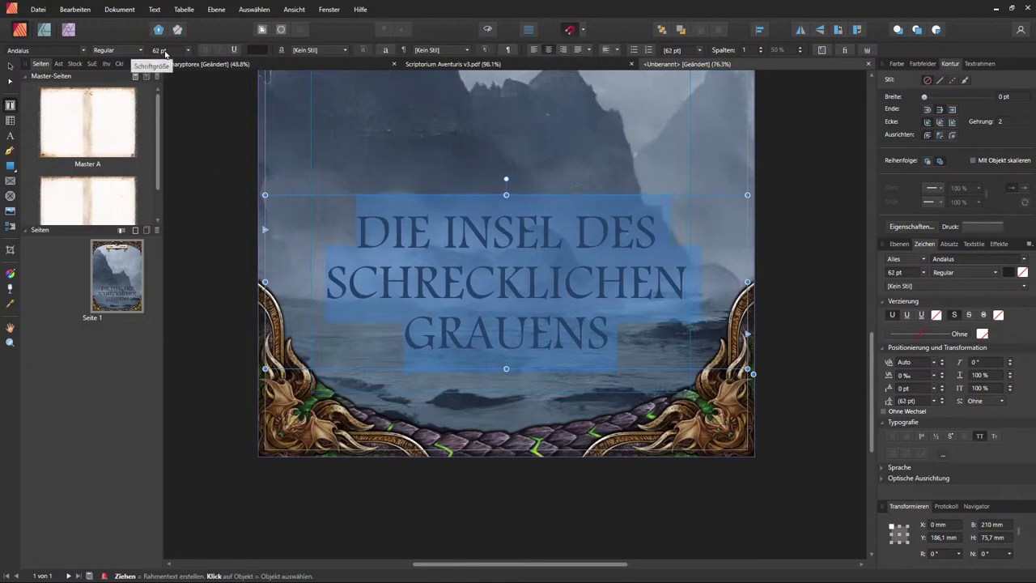
pyautogui.scroll(-11, 165, 52)
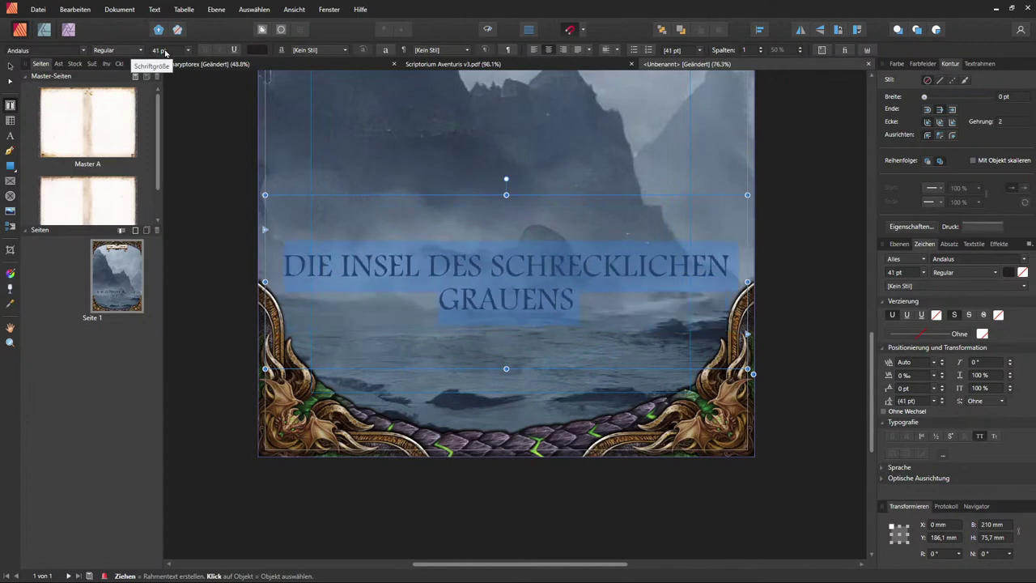
pyautogui.scroll(14, 164, 51)
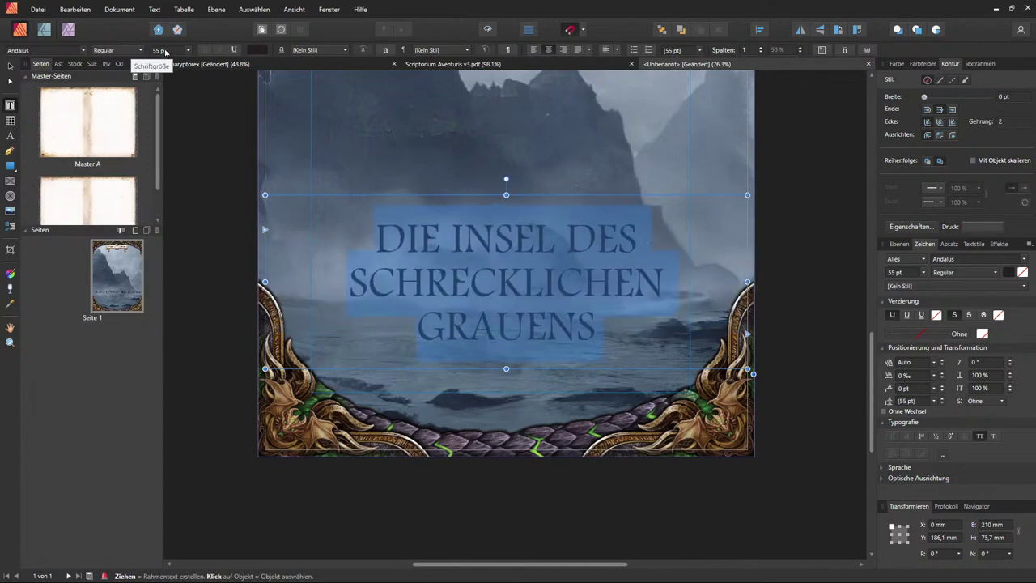
pyautogui.scroll(7, 165, 52)
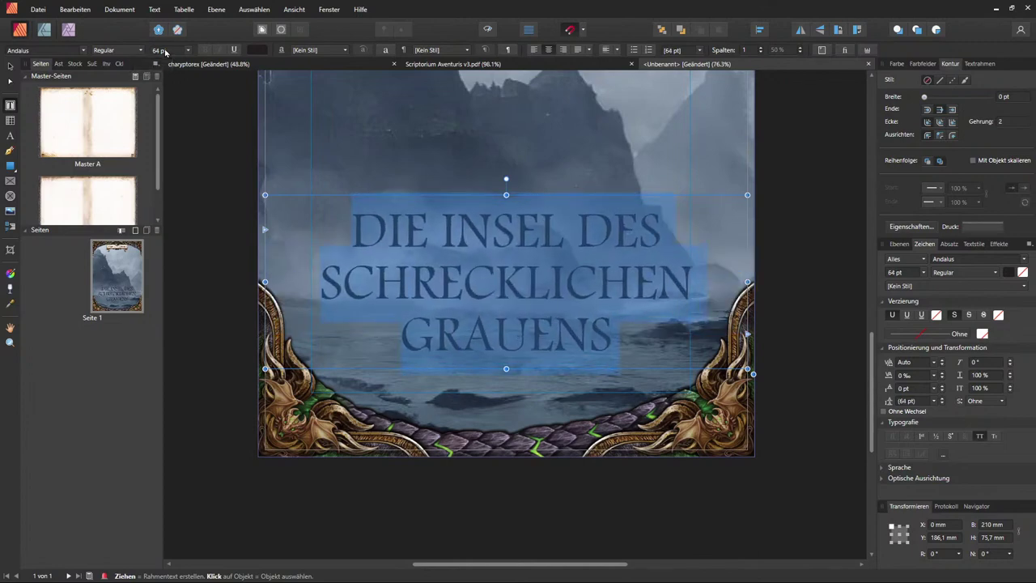
# Step: Select the whole title again and compare its look with the Charypto Rex title on the charyptorex cover
pyautogui.click(467, 313)
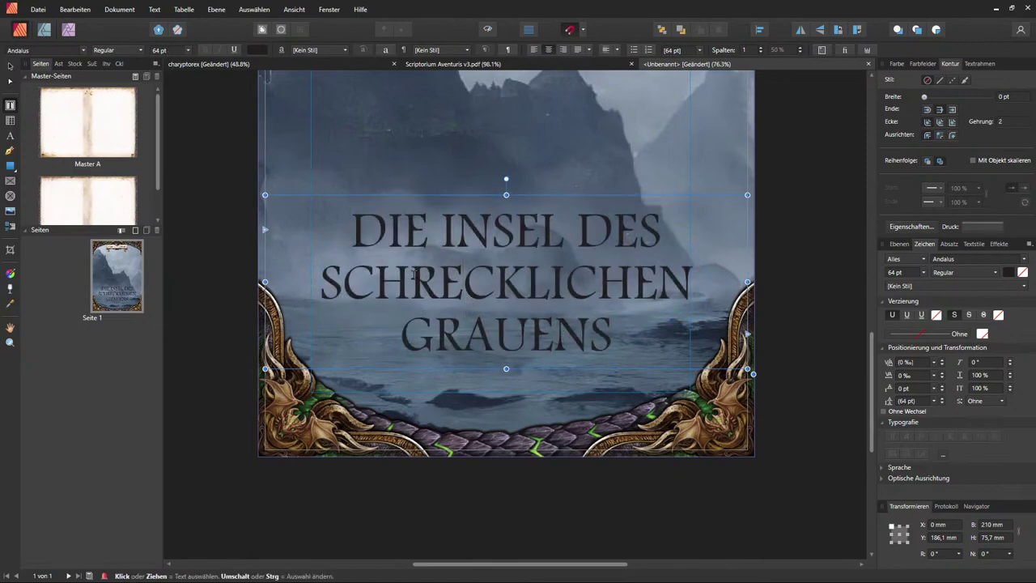
pyautogui.doubleClick(453, 304)
pyautogui.hotkey('ctrl', 'a')
pyautogui.click(117, 50)
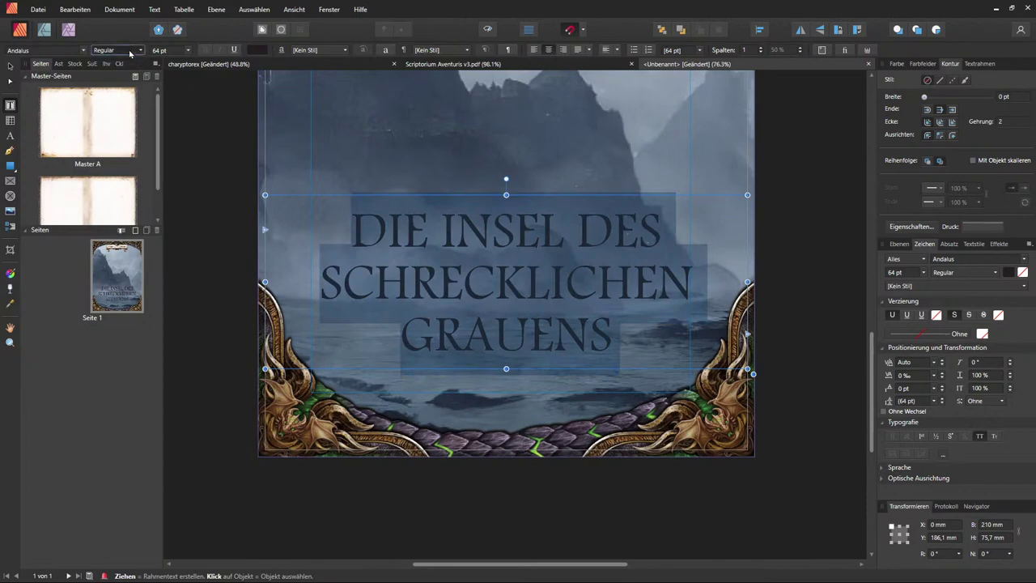
pyautogui.click(238, 68)
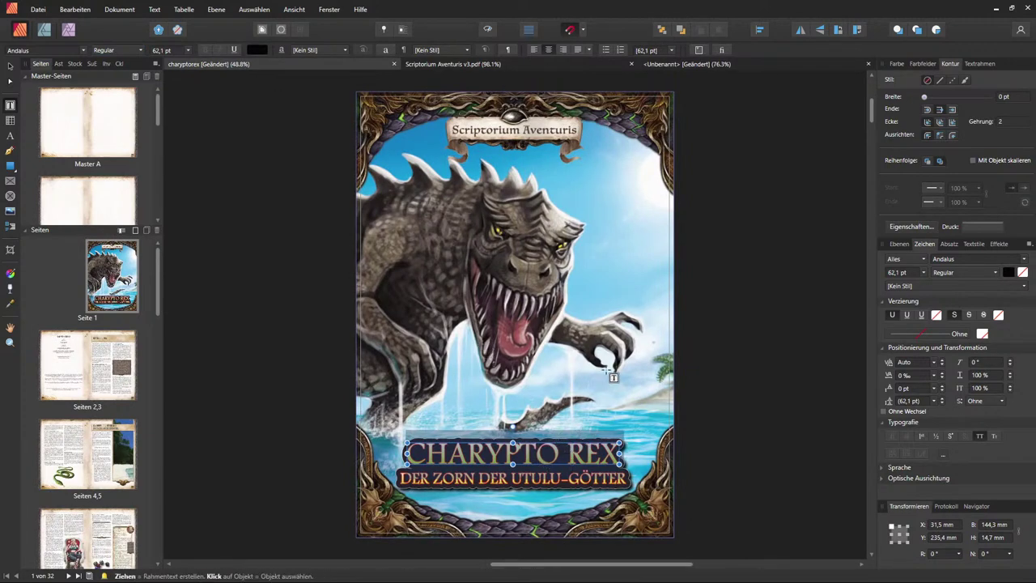
pyautogui.click(678, 63)
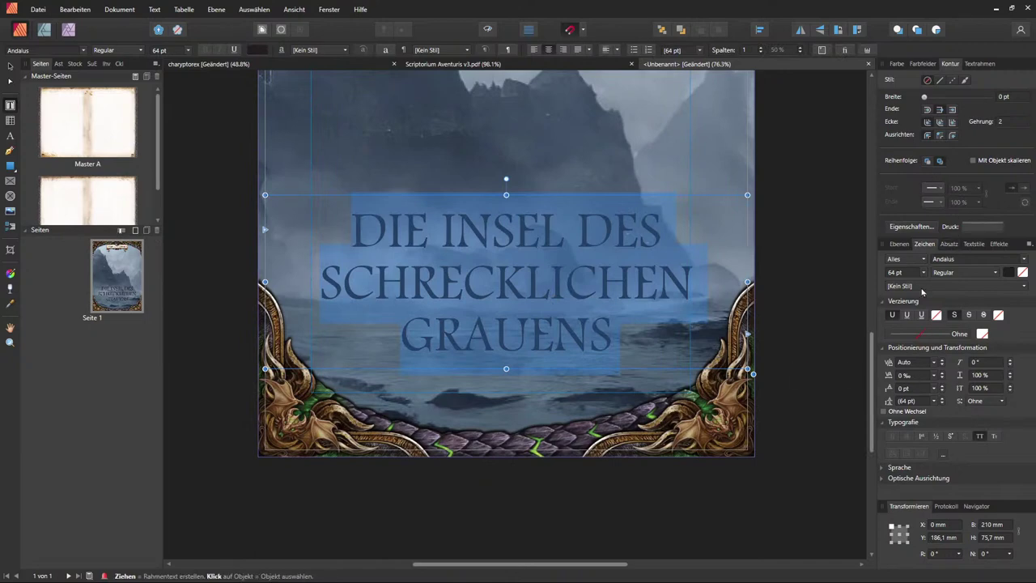
# Step: Open the layer effects of the title text layer and enable a linear gradient overlay angled at 270°
pyautogui.click(899, 244)
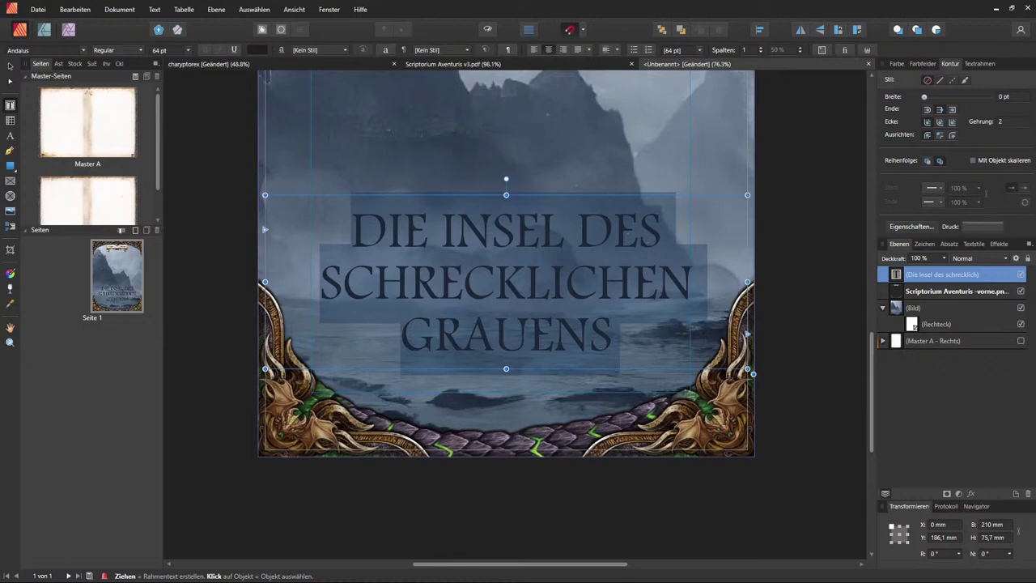
pyautogui.click(970, 493)
pyautogui.moveTo(569, 157); pyautogui.dragTo(736, 220)
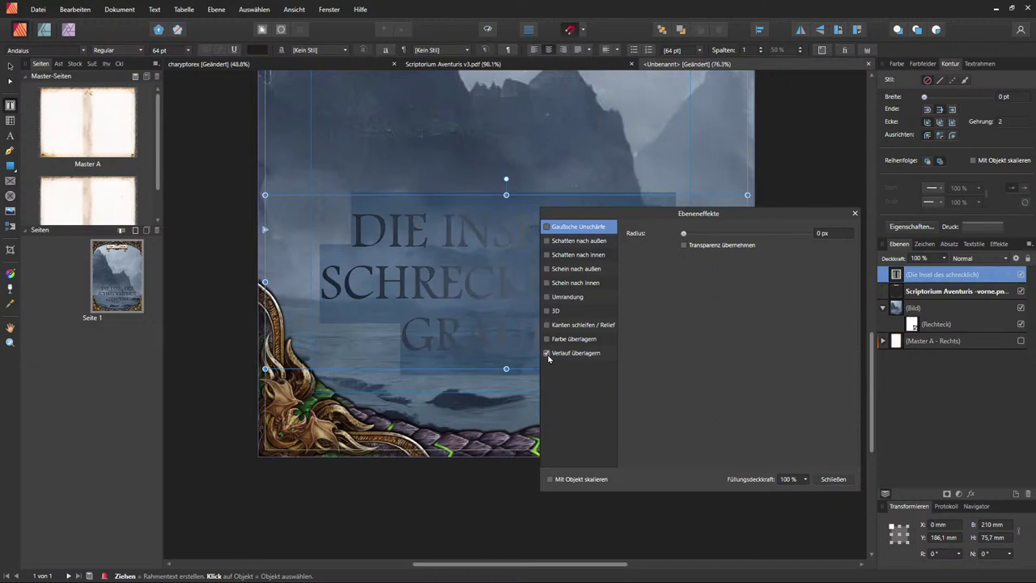
pyautogui.click(563, 354)
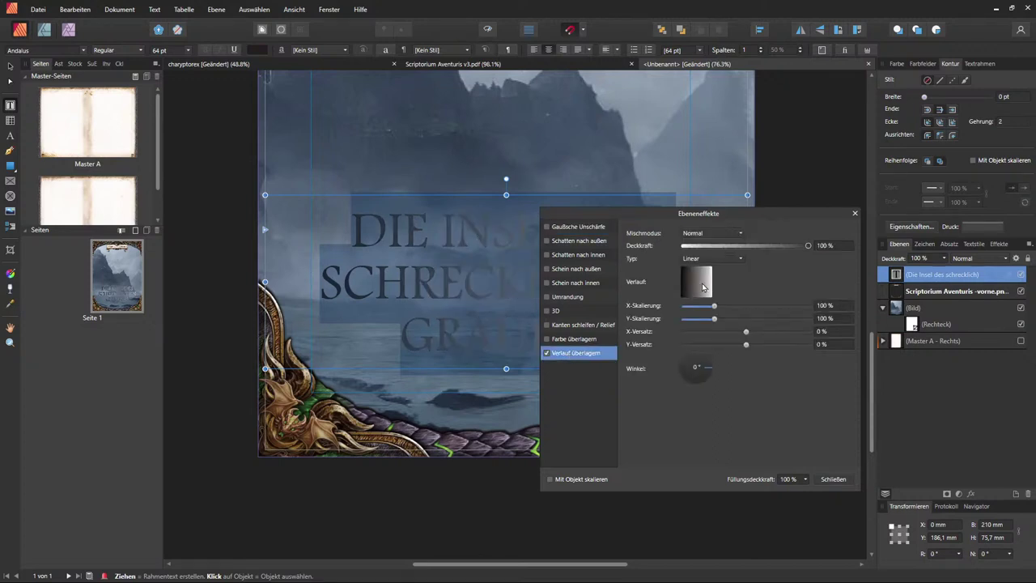
pyautogui.moveTo(704, 370)
pyautogui.mouseDown()
pyautogui.moveTo(701, 358)
pyautogui.moveTo(685, 369)
pyautogui.moveTo(691, 385)
pyautogui.mouseUp()
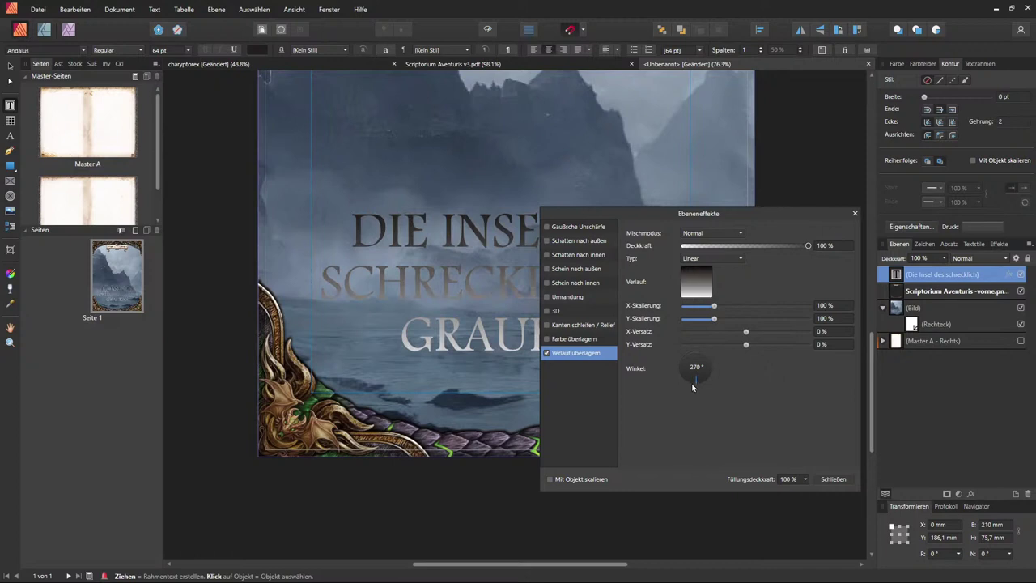
# Step: Set the starting colour stop of the title's gradient overlay to red FF0000
pyautogui.click(695, 275)
pyautogui.click(695, 274)
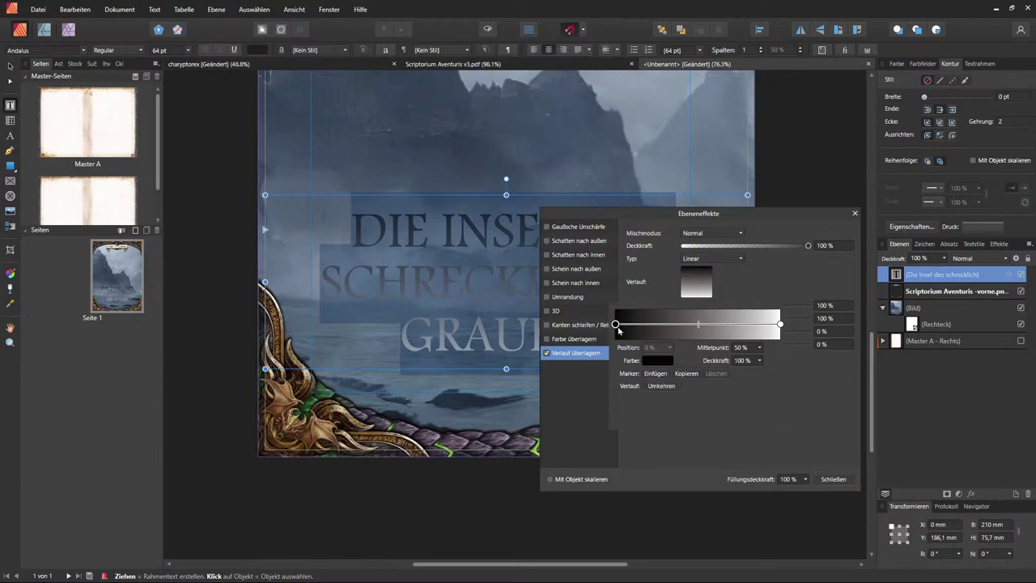
pyautogui.click(690, 288)
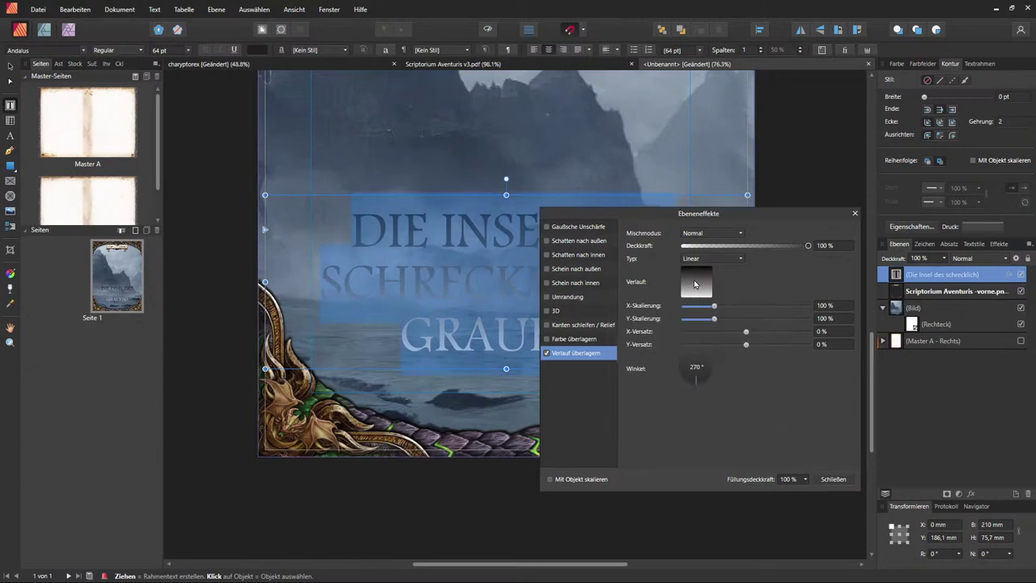
pyautogui.click(697, 291)
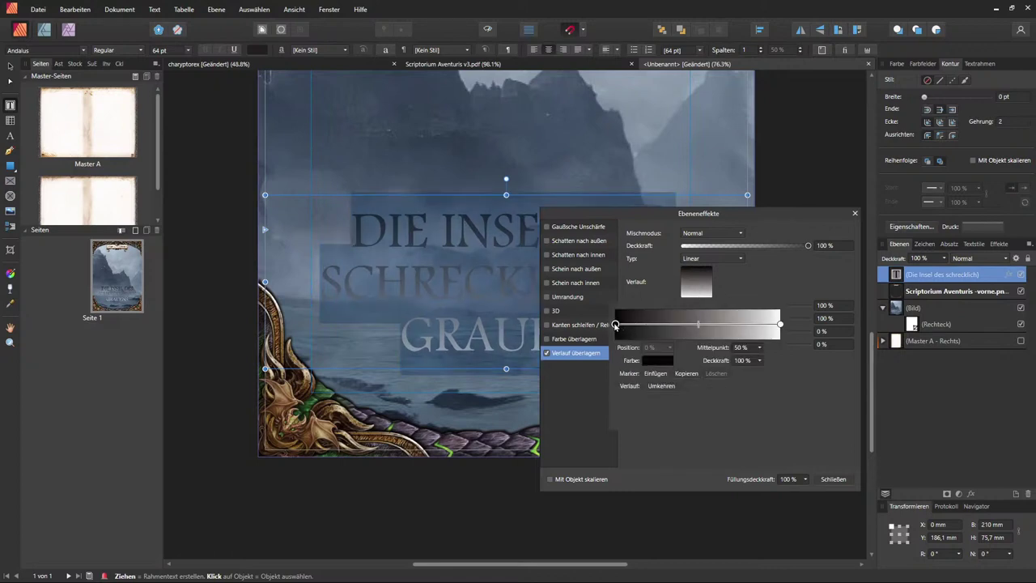
pyautogui.click(657, 360)
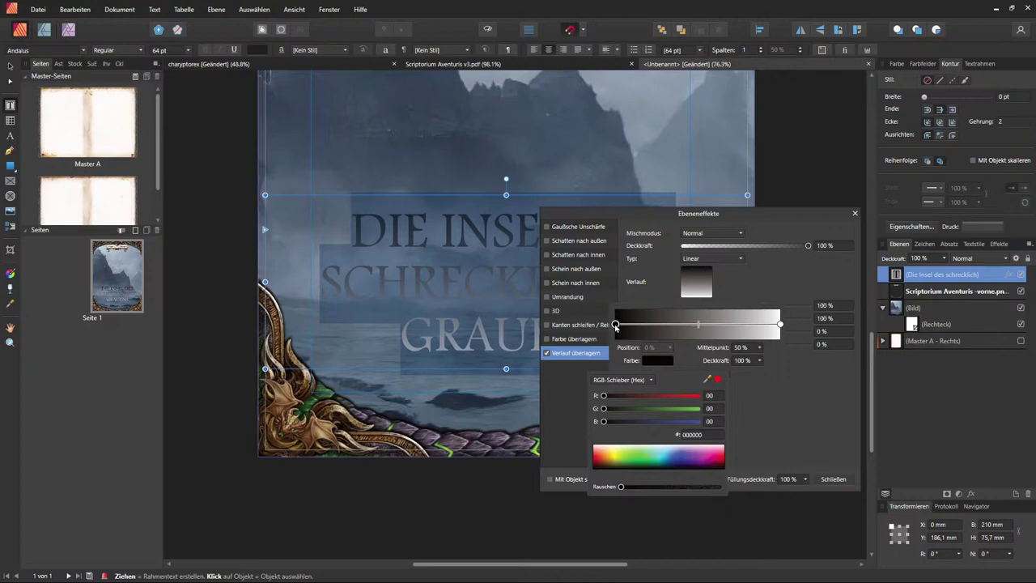
pyautogui.click(699, 395)
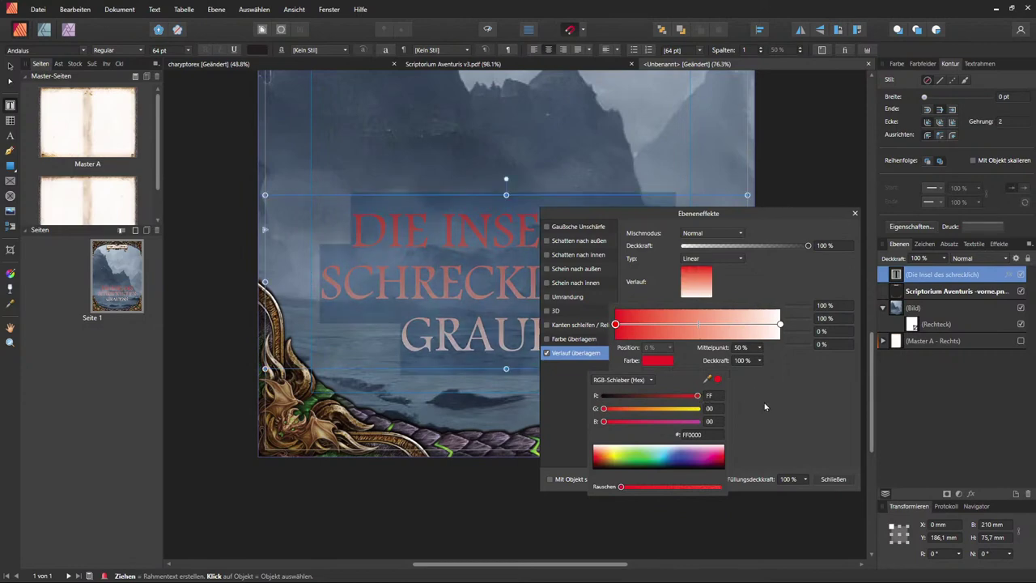
# Step: Set the end colour stop of the title's gradient overlay to dark purple 380043
pyautogui.click(780, 326)
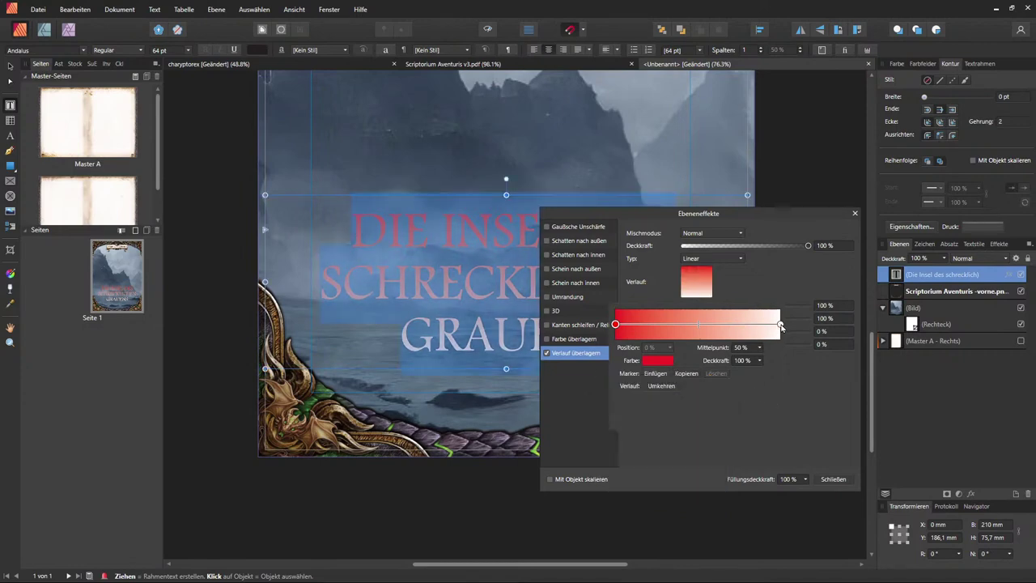
pyautogui.click(662, 364)
pyautogui.moveTo(605, 455); pyautogui.dragTo(700, 472)
pyautogui.moveTo(704, 470); pyautogui.dragTo(700, 470)
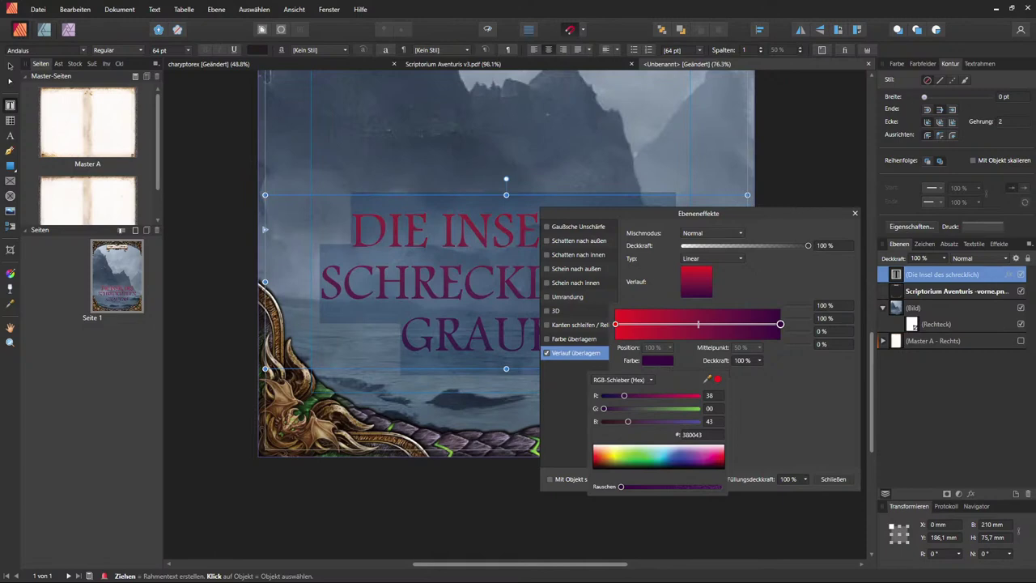
# Step: Check the effects of the Charypto Rex title on the charyptorex cover and set the new title's gradient Y scale to 34%
pyautogui.click(253, 69)
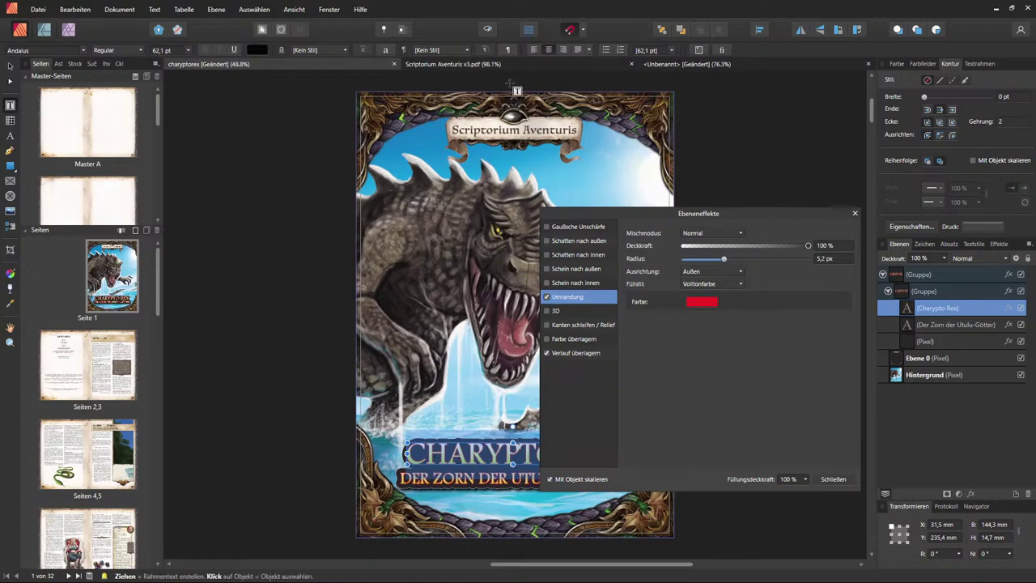
pyautogui.click(717, 64)
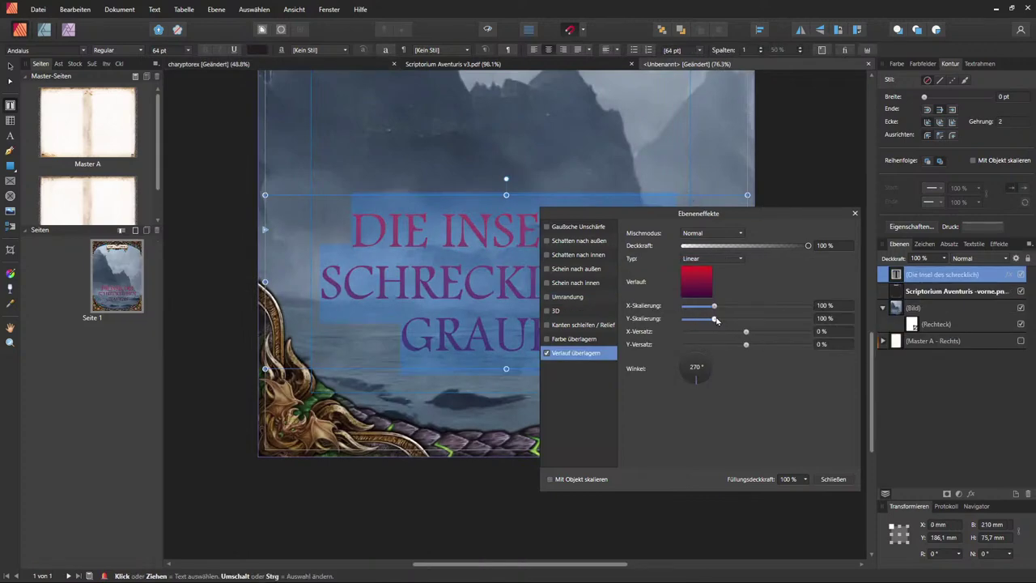
pyautogui.moveTo(715, 322); pyautogui.dragTo(695, 326)
# Step: Review the gradient overlay's type options, blend modes and colour stops without changing them
pyautogui.click(729, 263)
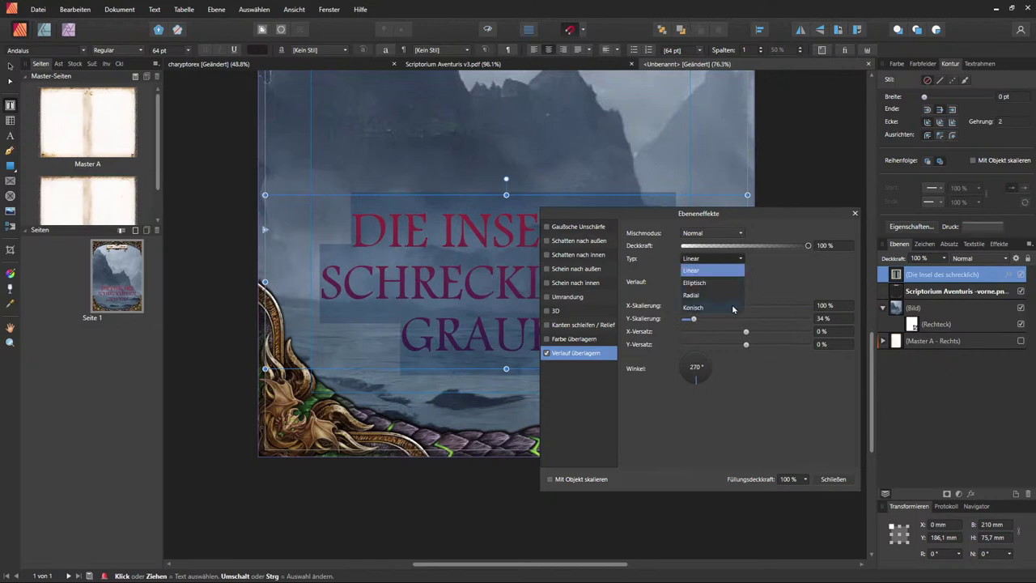
pyautogui.click(779, 288)
pyautogui.click(734, 235)
pyautogui.click(743, 234)
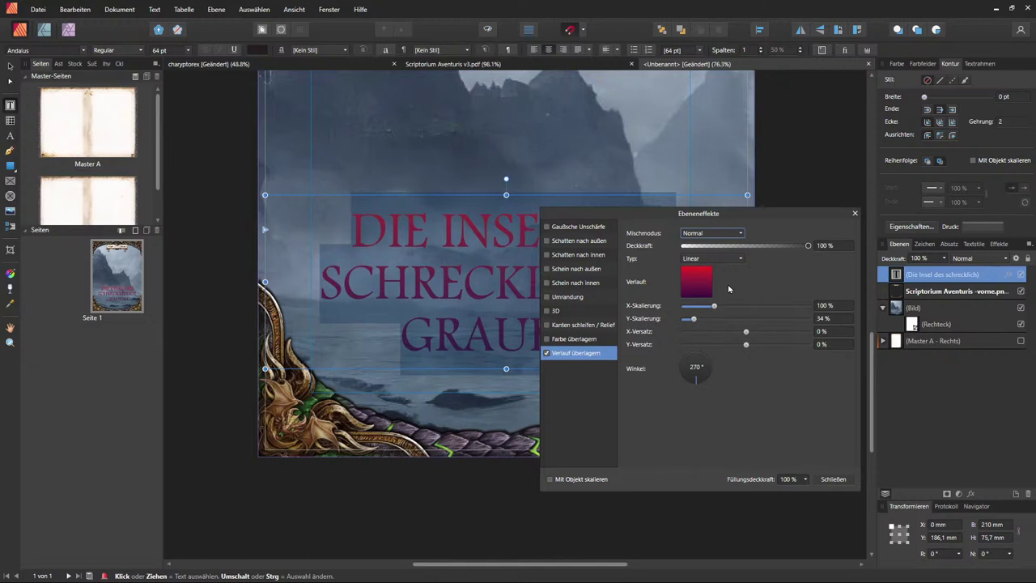
pyautogui.click(699, 285)
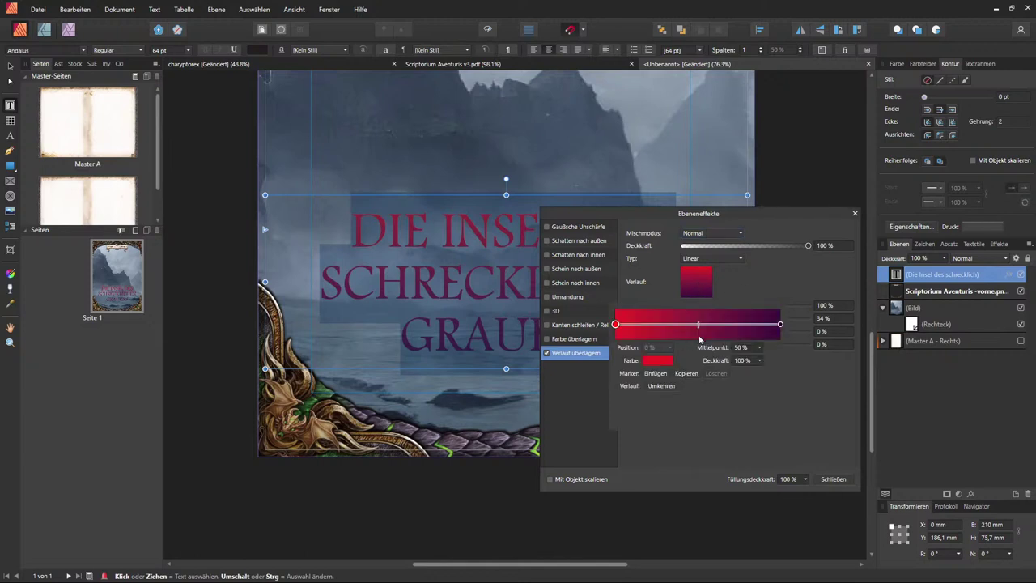
pyautogui.click(780, 324)
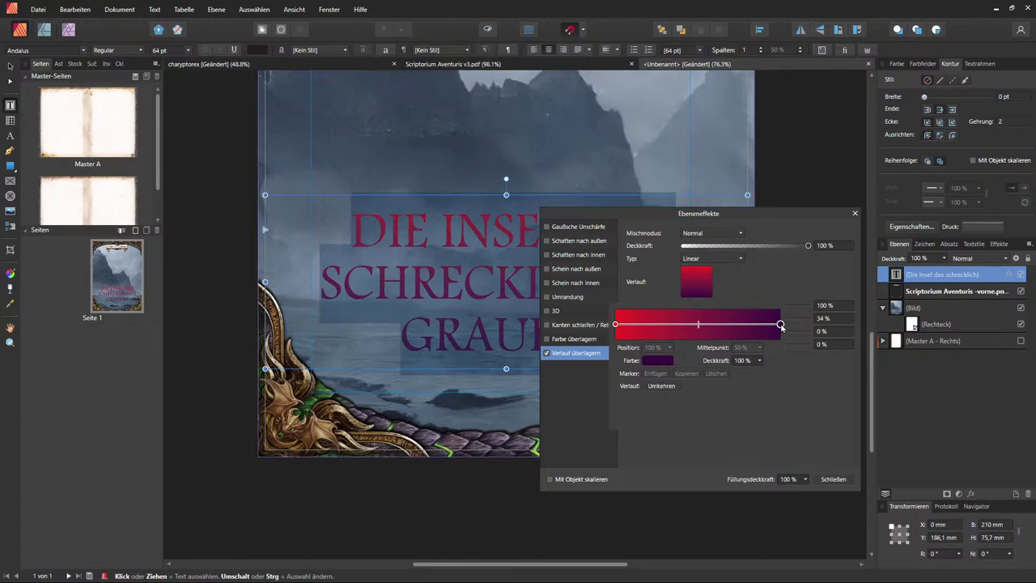
pyautogui.click(835, 481)
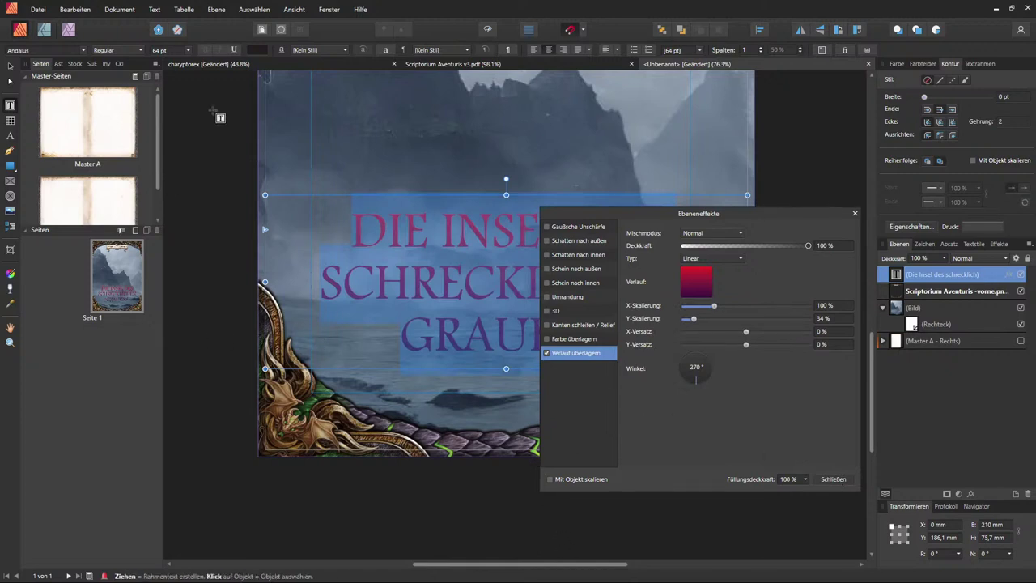
# Step: Examine the outline effect of the Charypto Rex title up close on the charyptorex cover and return to the new cover
pyautogui.click(224, 66)
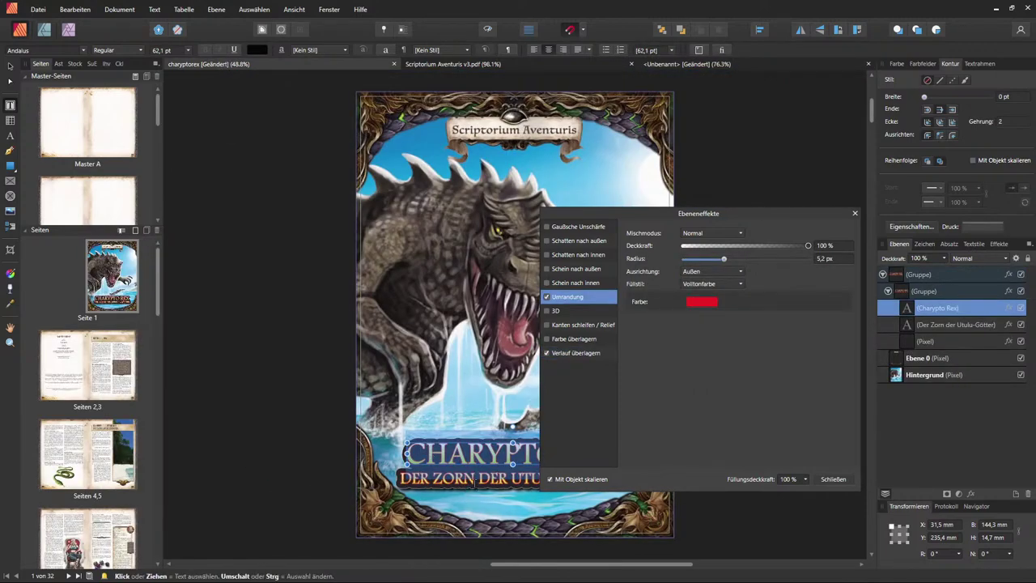
pyautogui.keyDown('ctrl'); pyautogui.scroll(5, 432, 471); pyautogui.keyUp('ctrl')
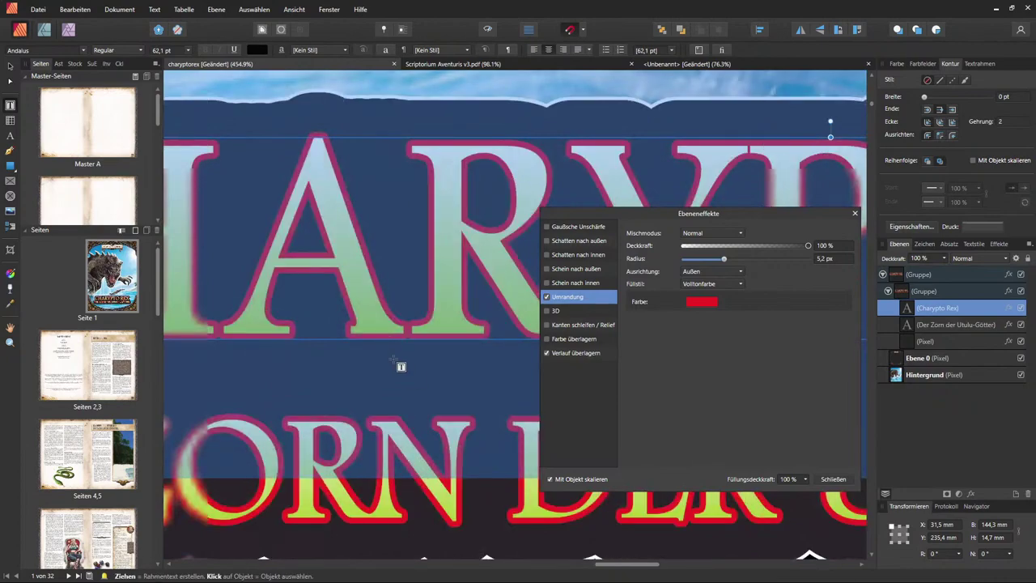
pyautogui.keyDown('ctrl'); pyautogui.scroll(-3, 389, 341); pyautogui.keyUp('ctrl')
pyautogui.doubleClick(393, 362)
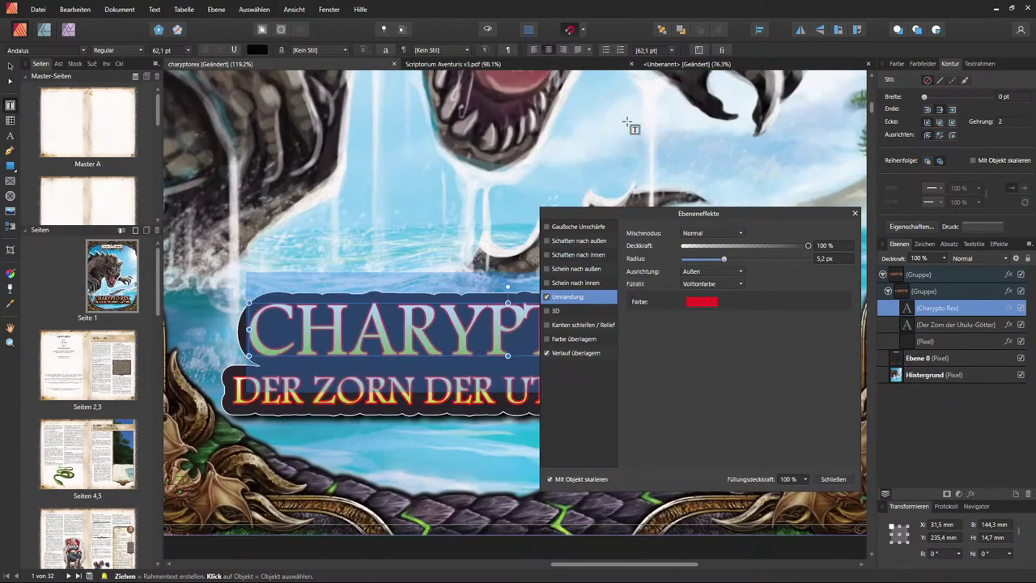
pyautogui.click(684, 71)
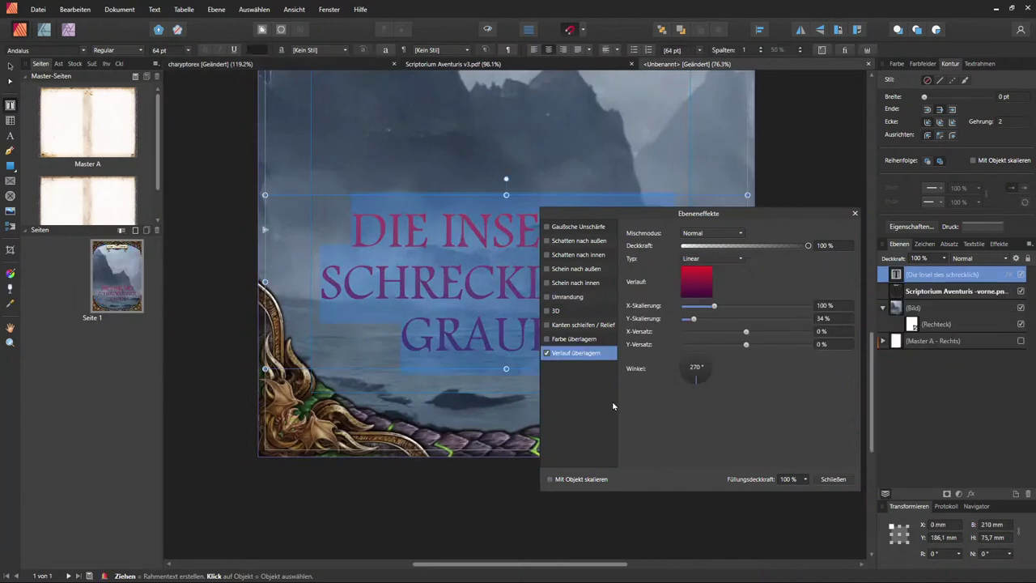
# Step: Enable an outer outline effect on the title in magenta EC00F4 with a radius of 4.7 px
pyautogui.click(547, 298)
pyautogui.click(570, 297)
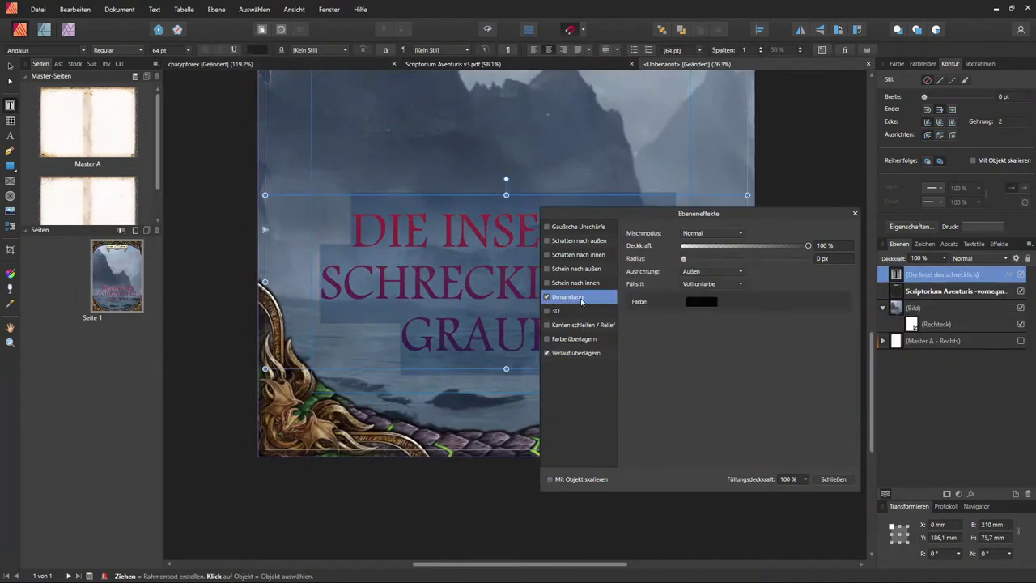
pyautogui.click(701, 302)
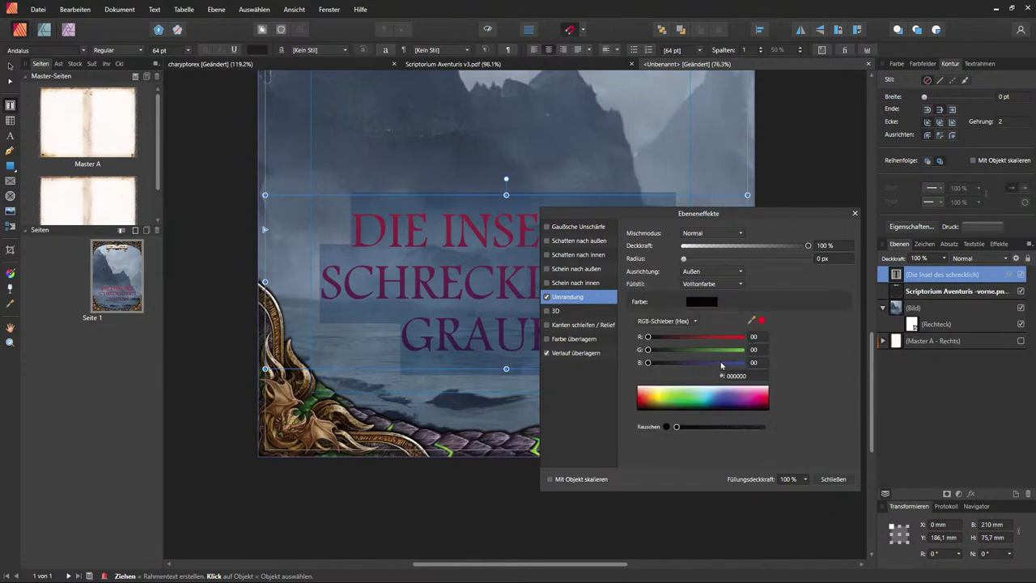
pyautogui.click(741, 400)
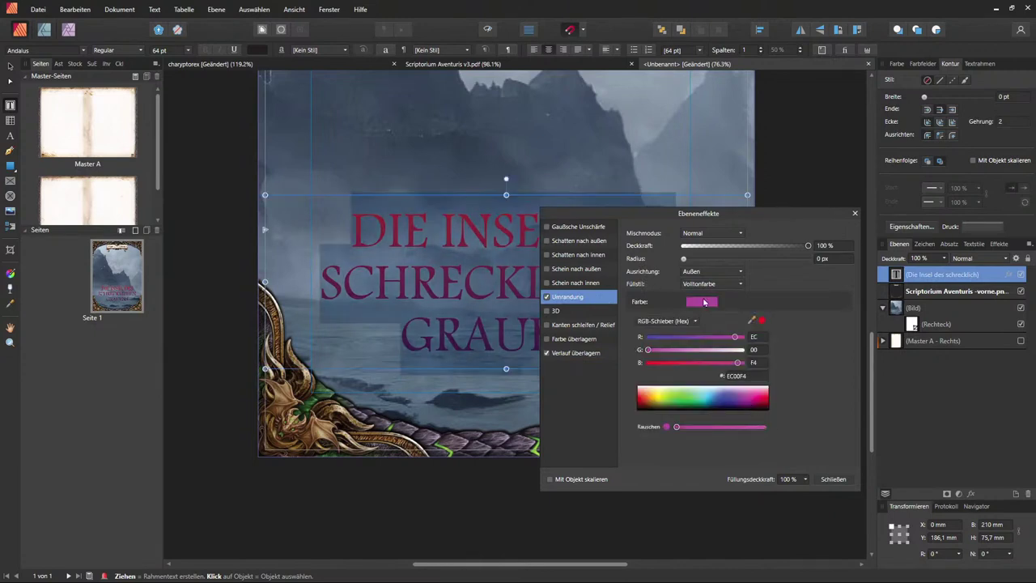
pyautogui.click(691, 264)
pyautogui.moveTo(689, 261)
pyautogui.mouseDown()
pyautogui.moveTo(767, 261)
pyautogui.moveTo(722, 259)
pyautogui.mouseUp()
# Step: Change the title's outline colour to a very dark blue and close the layer effects
pyautogui.scroll(5, 461, 271)
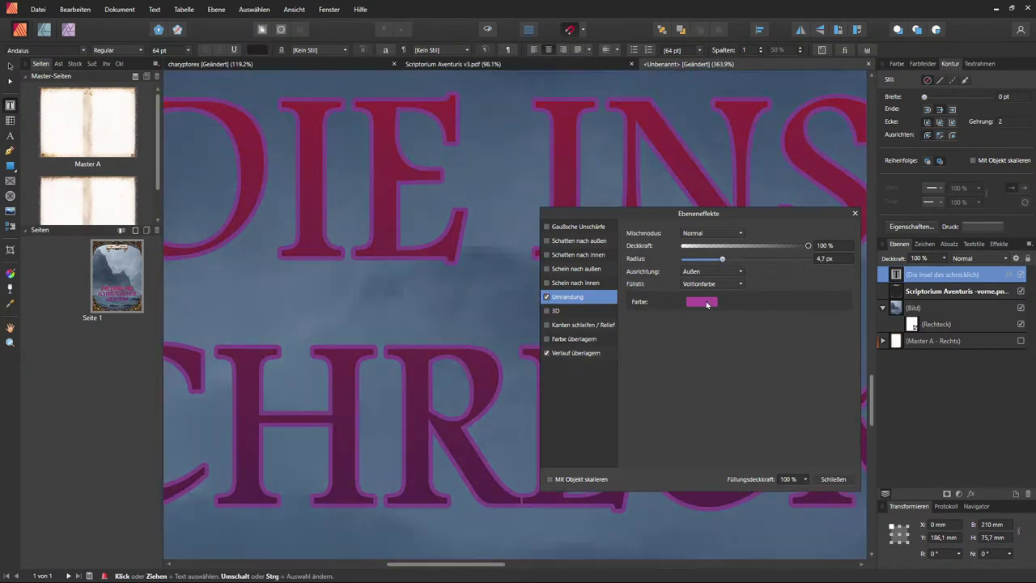
pyautogui.click(702, 302)
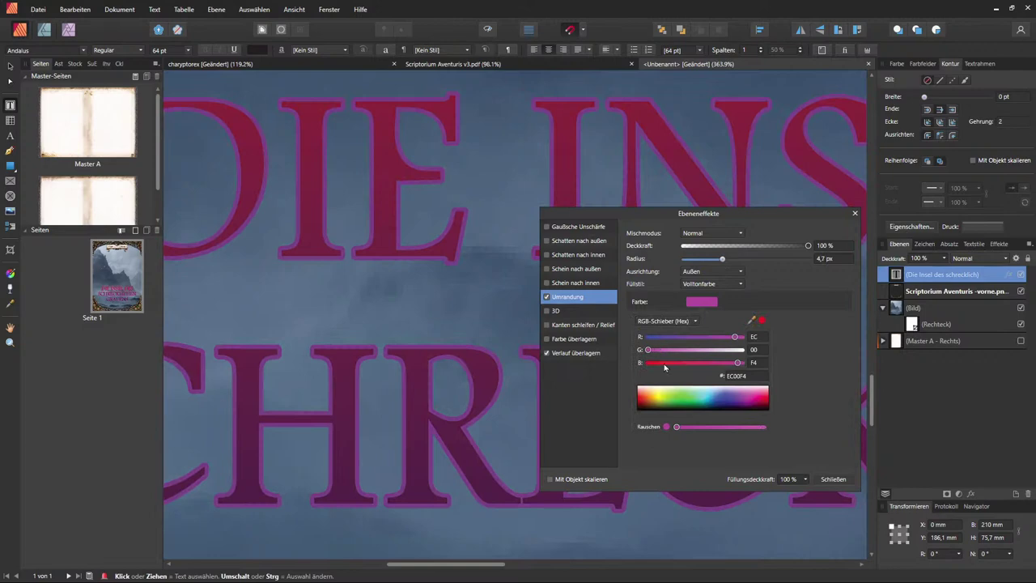
pyautogui.click(718, 405)
pyautogui.moveTo(724, 405); pyautogui.dragTo(728, 398)
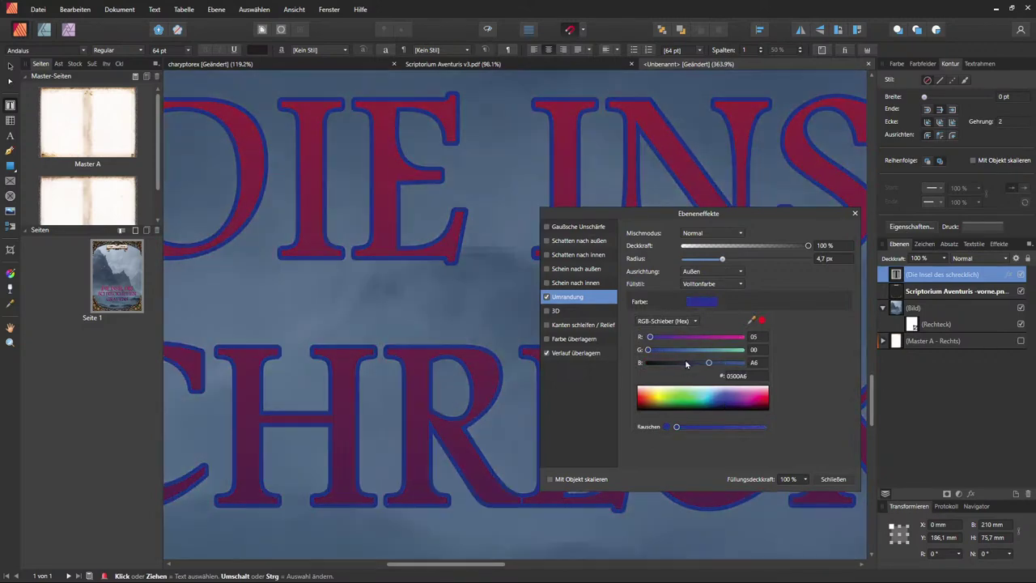
pyautogui.moveTo(686, 363); pyautogui.dragTo(671, 364)
pyautogui.scroll(-5, 434, 344)
pyautogui.scroll(-3, 433, 344)
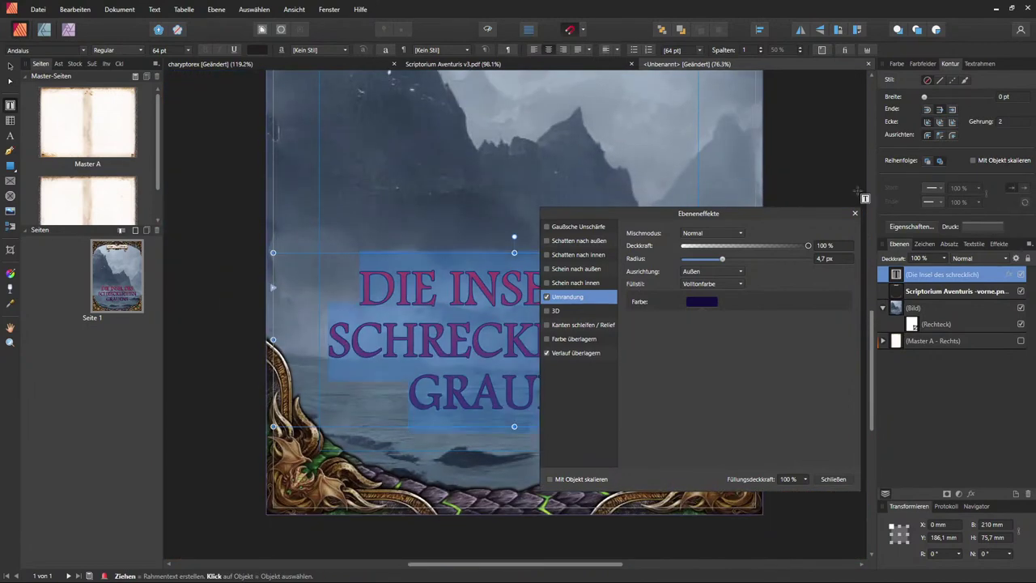
pyautogui.moveTo(765, 219); pyautogui.dragTo(759, 157)
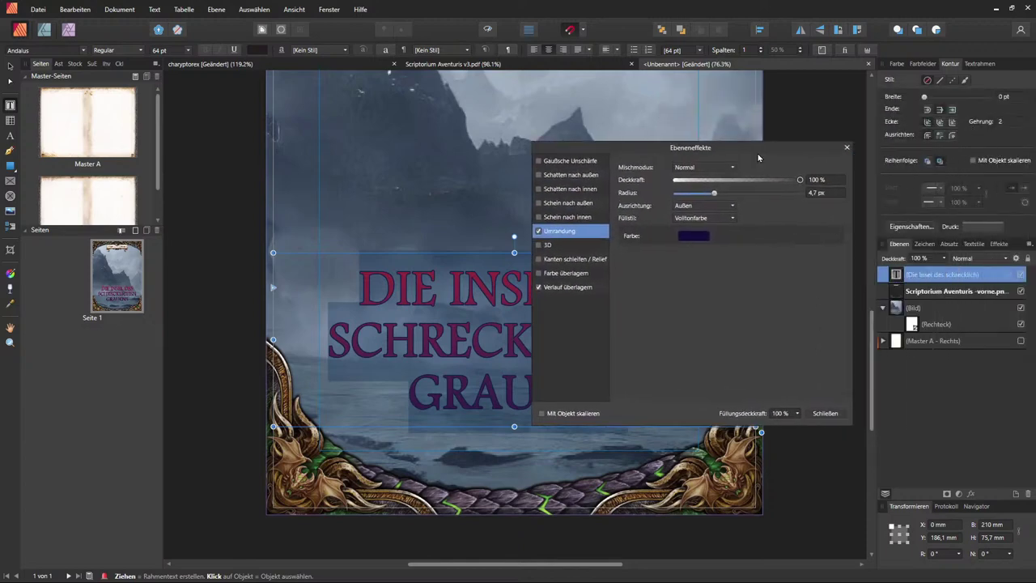
pyautogui.click(825, 413)
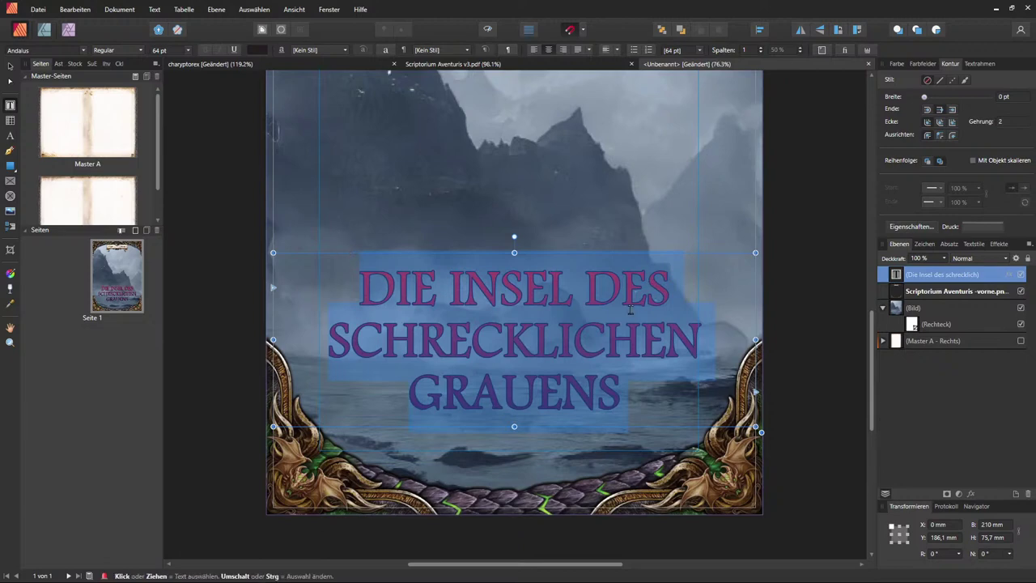
# Step: Compare with the grouped title on the charyptorex cover and put the new title text layer into a group
pyautogui.click(253, 64)
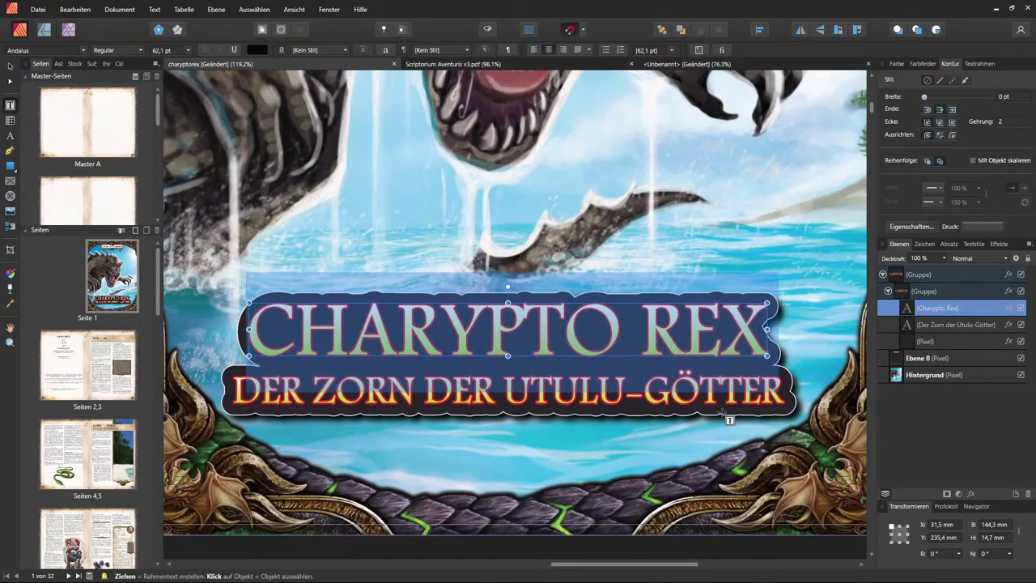
pyautogui.click(683, 64)
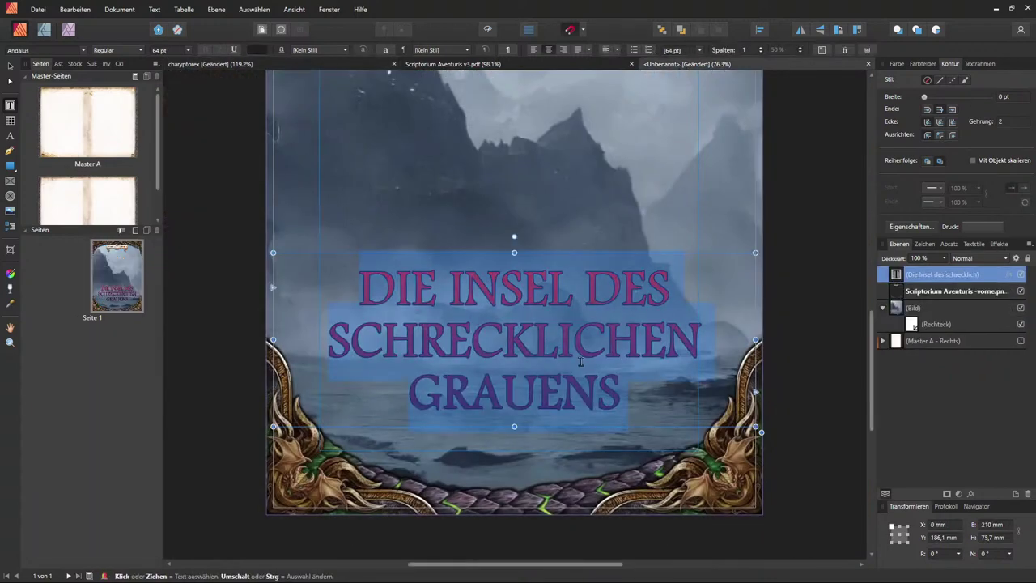
pyautogui.rightClick(979, 278)
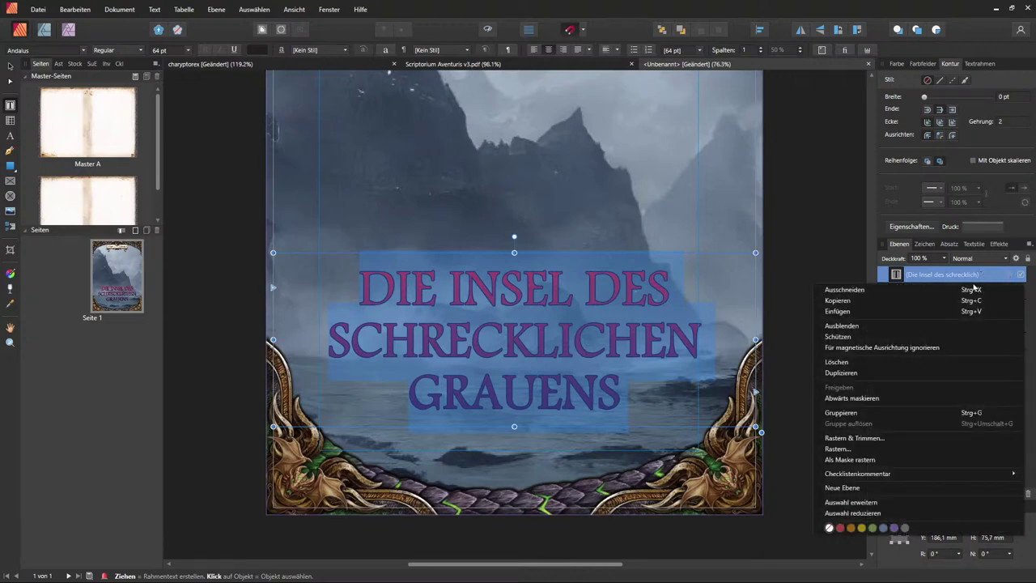
pyautogui.click(921, 420)
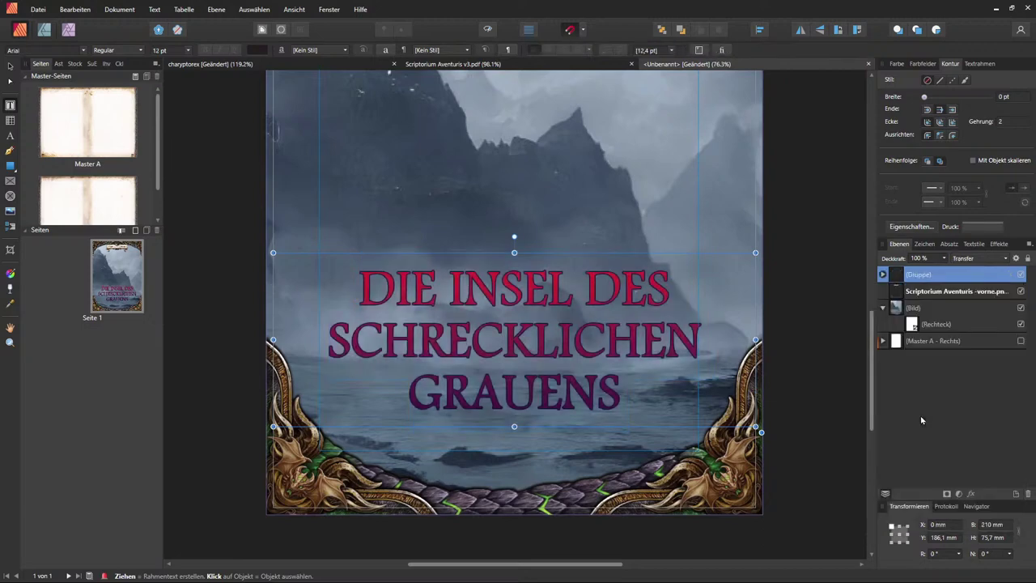
# Step: Enable an outer shadow effect on the title group with a radius of 100 px and an intensity of 99 %
pyautogui.click(882, 275)
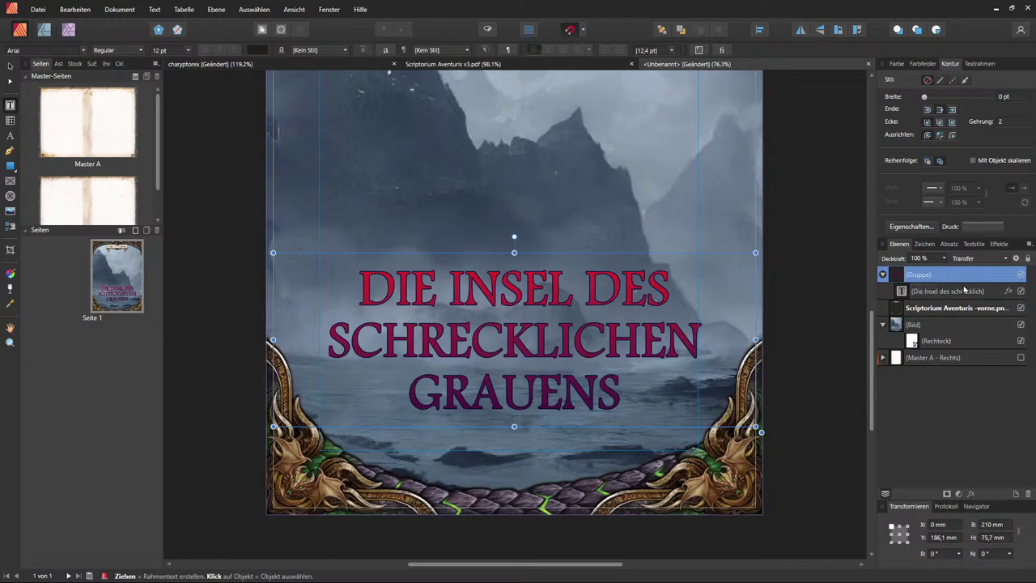
pyautogui.doubleClick(1001, 276)
pyautogui.click(972, 493)
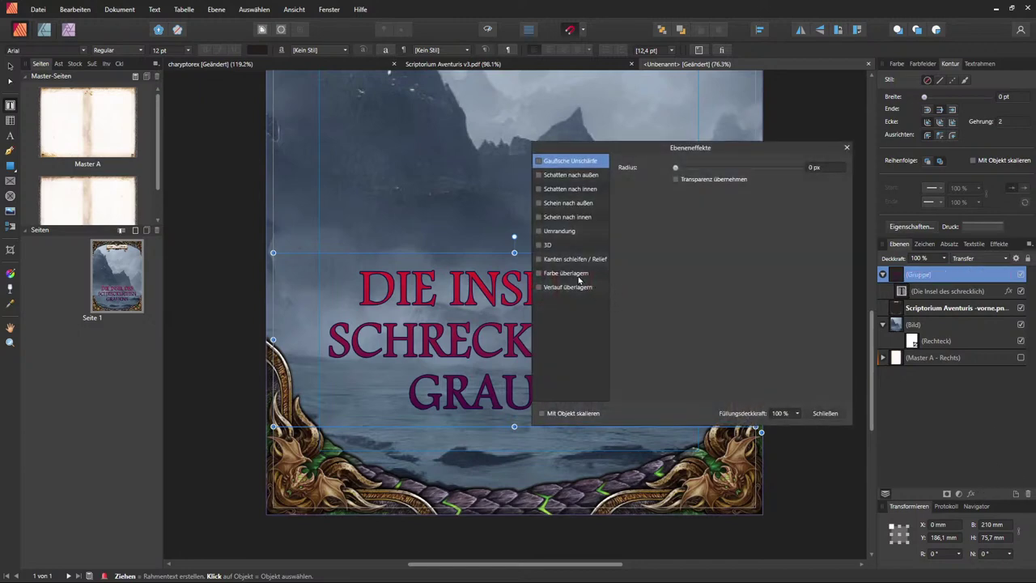
pyautogui.click(563, 175)
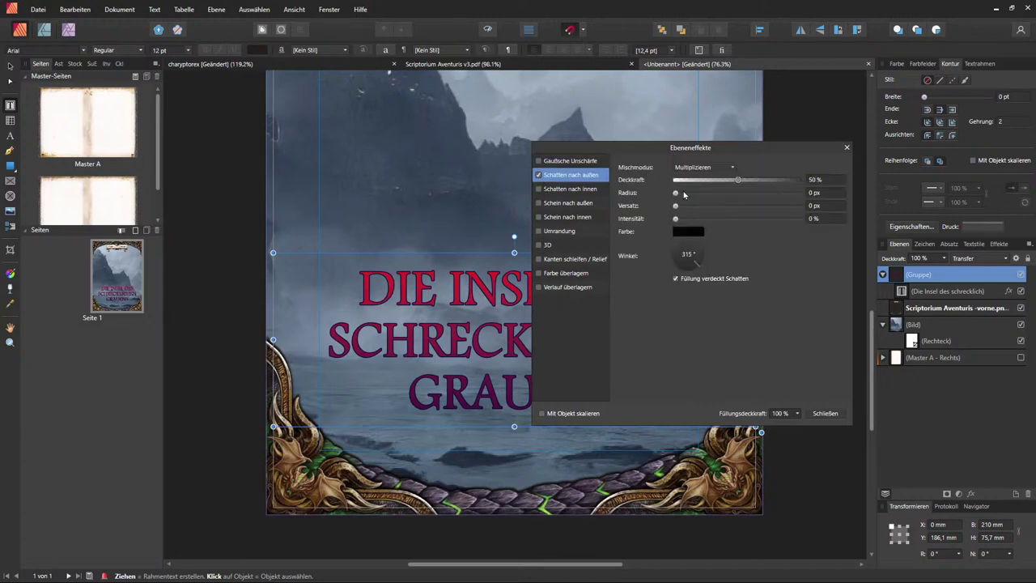
pyautogui.moveTo(676, 194); pyautogui.dragTo(798, 192)
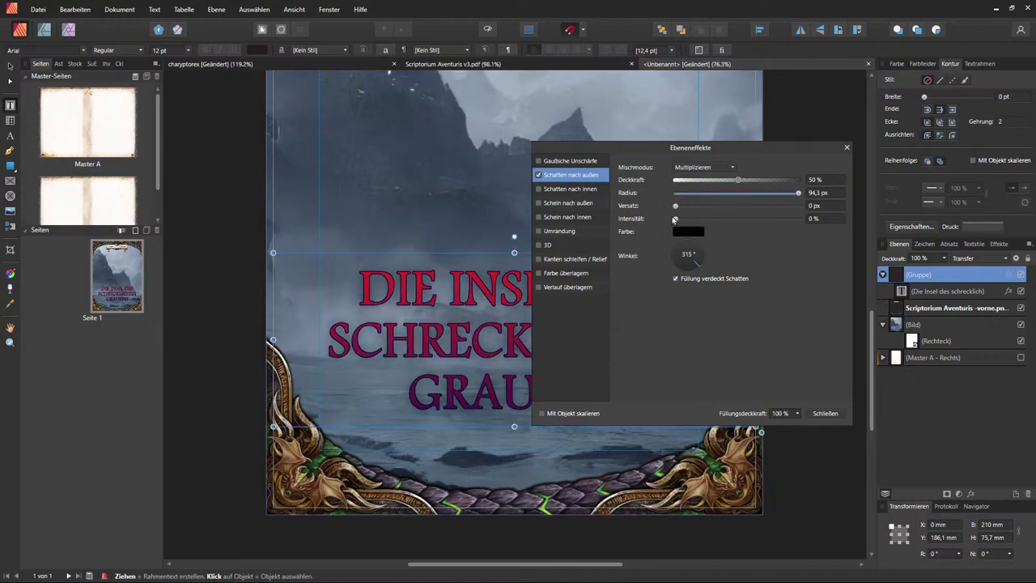
pyautogui.moveTo(675, 219); pyautogui.dragTo(806, 228)
pyautogui.moveTo(774, 192); pyautogui.dragTo(800, 224)
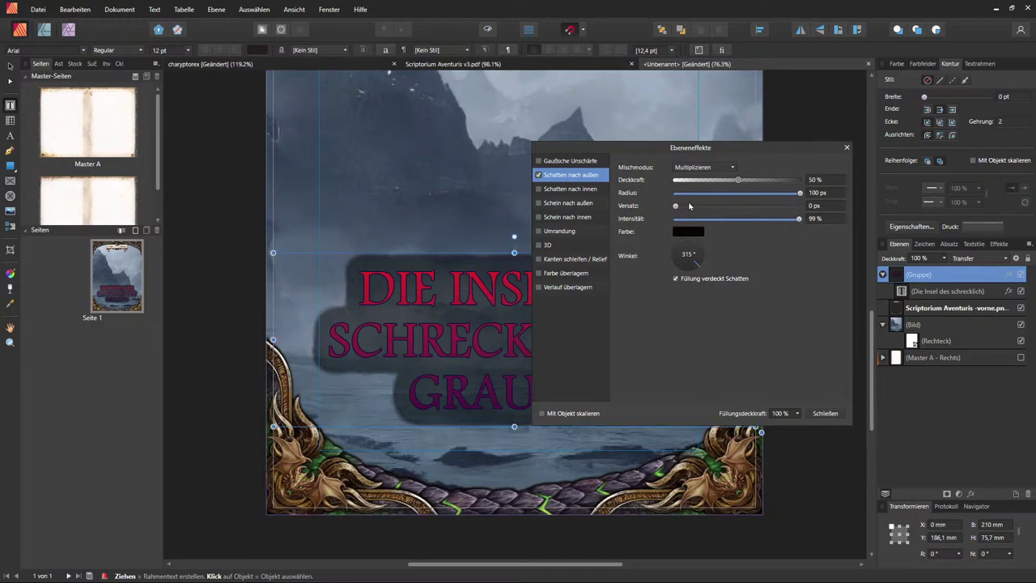
# Step: Set the title group's outer shadow to 100 % opacity, a radius of 82.9 px and the Normal blend mode
pyautogui.click(724, 168)
pyautogui.click(725, 168)
pyautogui.moveTo(751, 183); pyautogui.dragTo(806, 185)
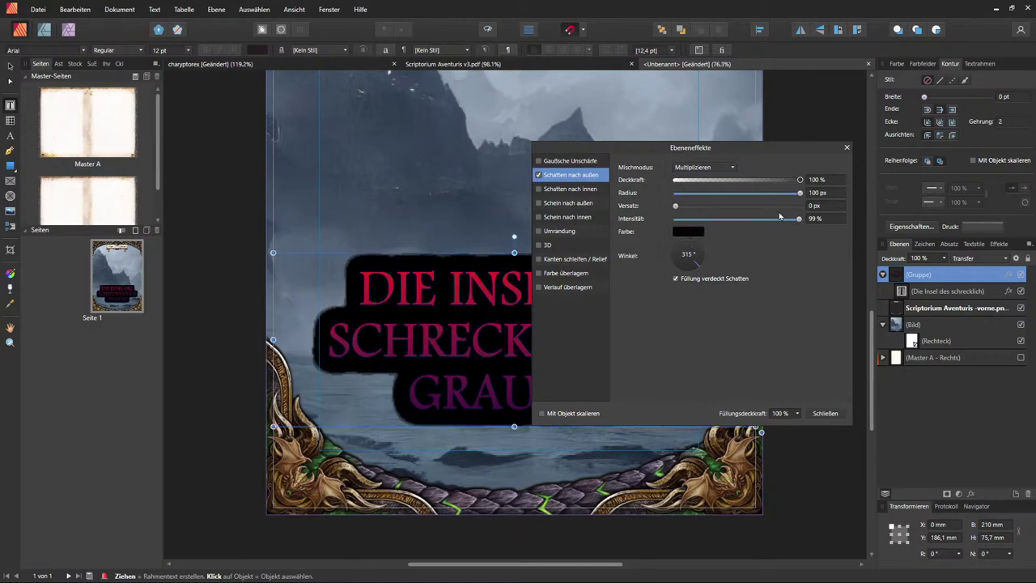
pyautogui.moveTo(801, 194); pyautogui.dragTo(795, 195)
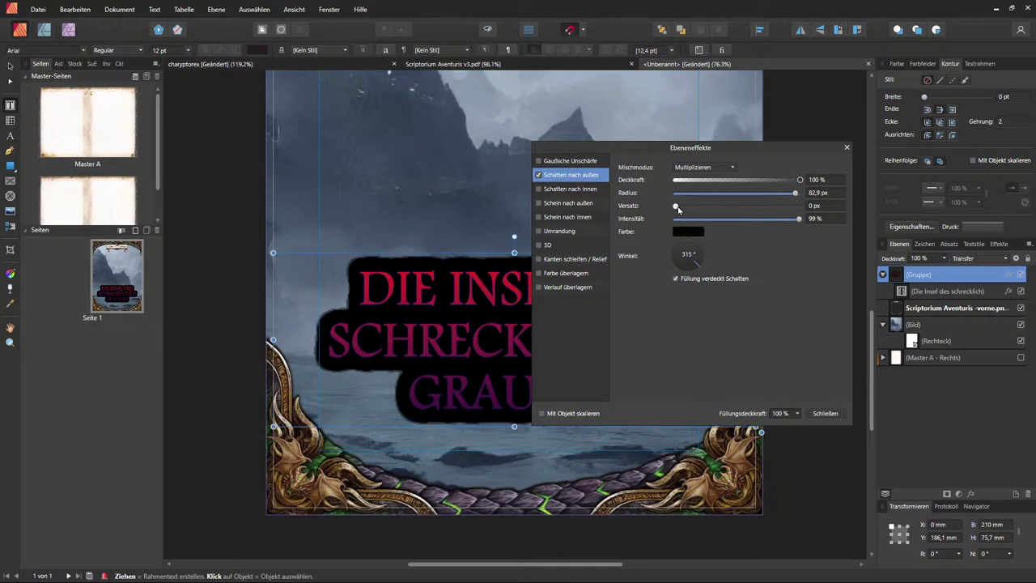
pyautogui.moveTo(676, 207); pyautogui.dragTo(621, 217)
pyautogui.click(704, 168)
pyautogui.click(688, 180)
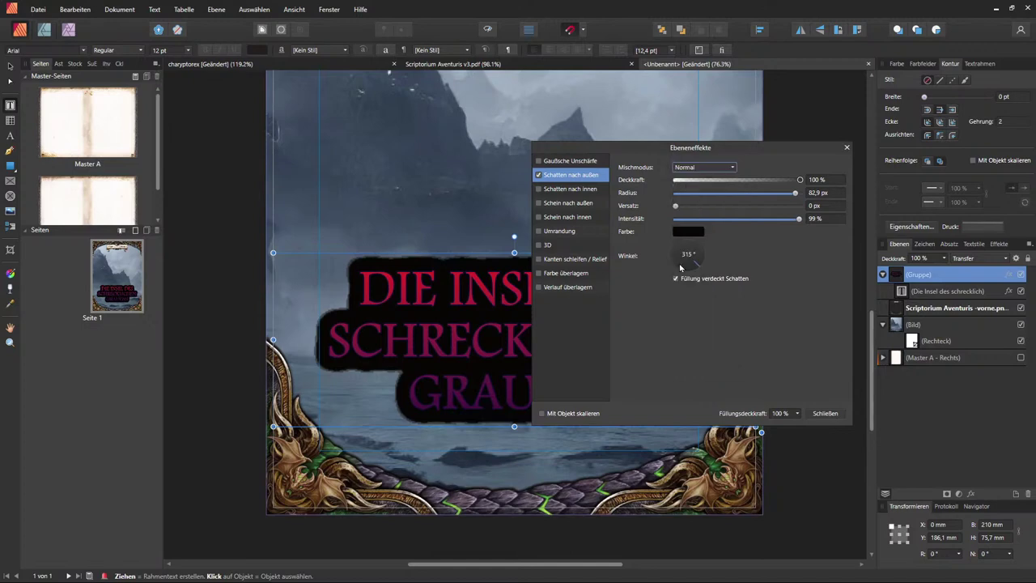
# Step: Change the outer shadow's colour to a dark grey with HSL lightness 16 and set its radius to 60 px
pyautogui.click(695, 235)
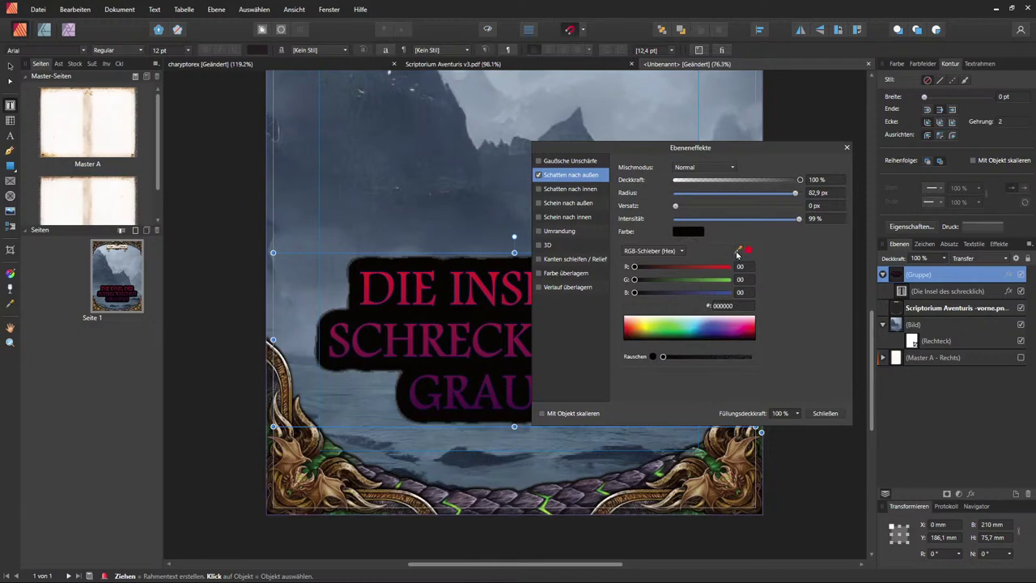
pyautogui.click(691, 251)
pyautogui.click(657, 289)
pyautogui.click(624, 328)
pyautogui.moveTo(620, 329); pyautogui.dragTo(620, 337)
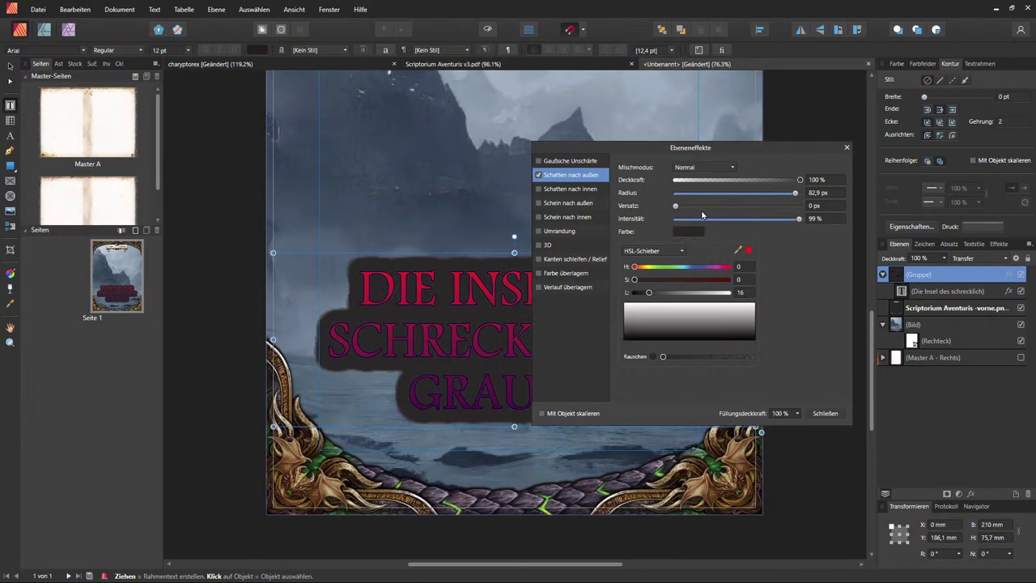
pyautogui.click(795, 195)
pyautogui.moveTo(785, 195); pyautogui.dragTo(788, 195)
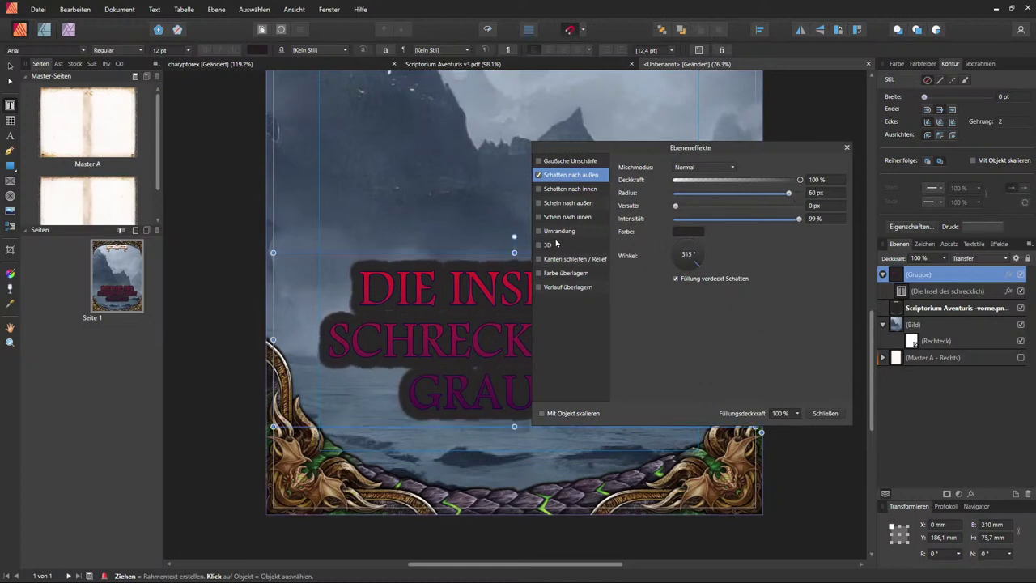
# Step: Try a white outline effect on the title group, return its radius to 0 px and close the layer effects
pyautogui.click(569, 232)
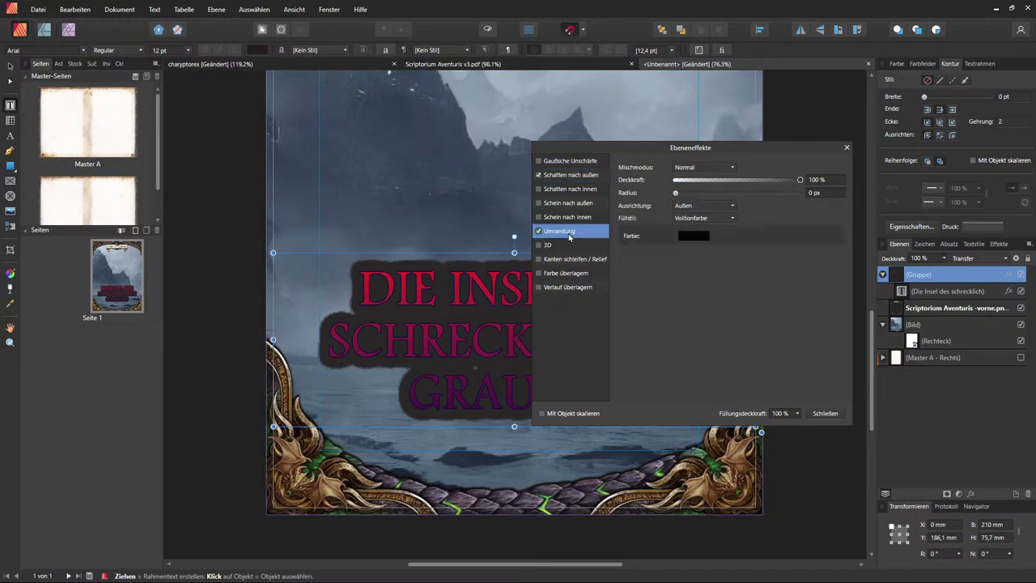
pyautogui.click(701, 237)
pyautogui.click(651, 321)
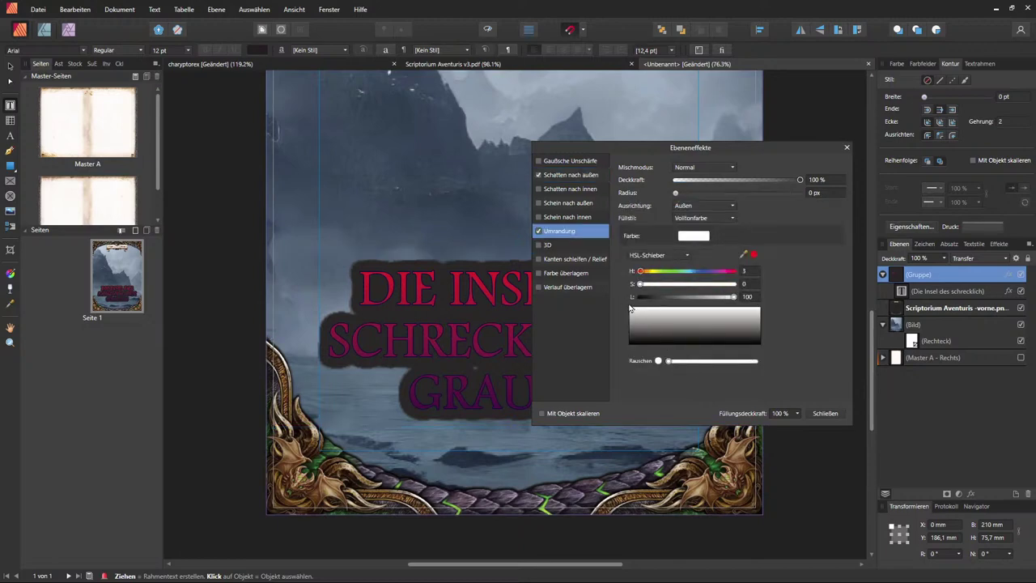
pyautogui.moveTo(679, 196)
pyautogui.mouseDown()
pyautogui.moveTo(729, 198)
pyautogui.moveTo(663, 202)
pyautogui.mouseUp()
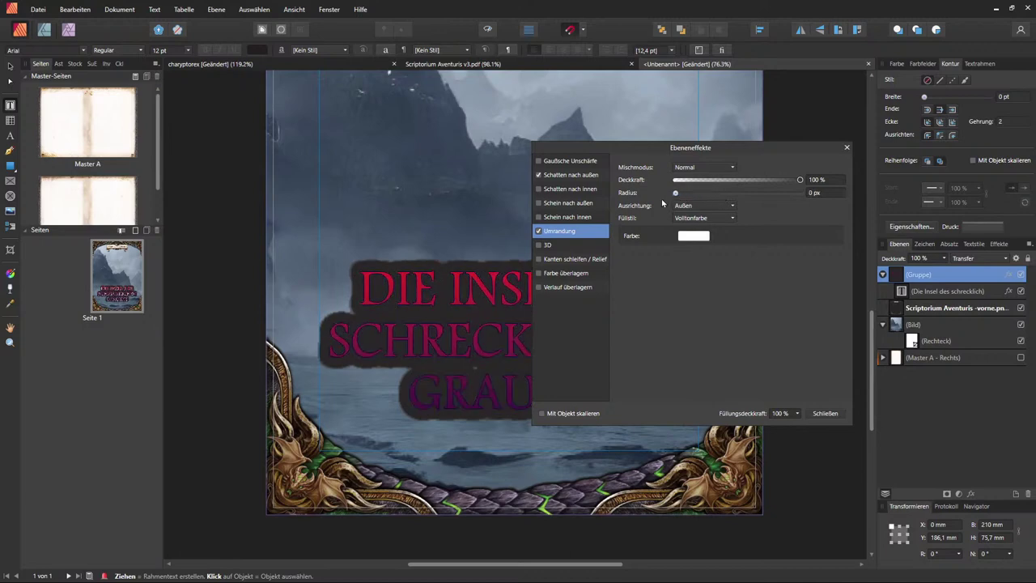
pyautogui.click(825, 413)
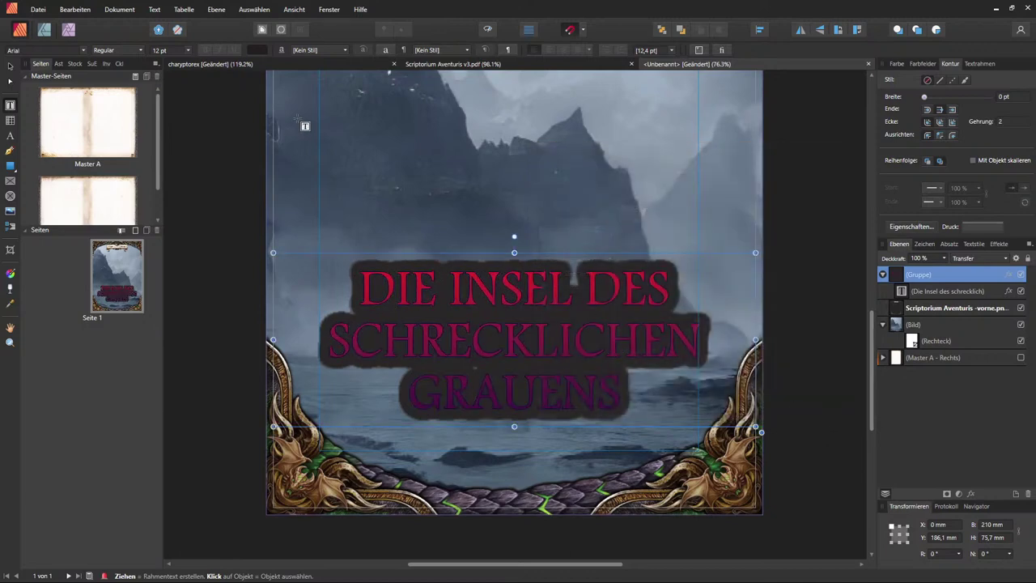
# Step: Compare with the nested title groups on the charyptorex cover, wrap the new title group in a second group and expand both groups
pyautogui.click(209, 63)
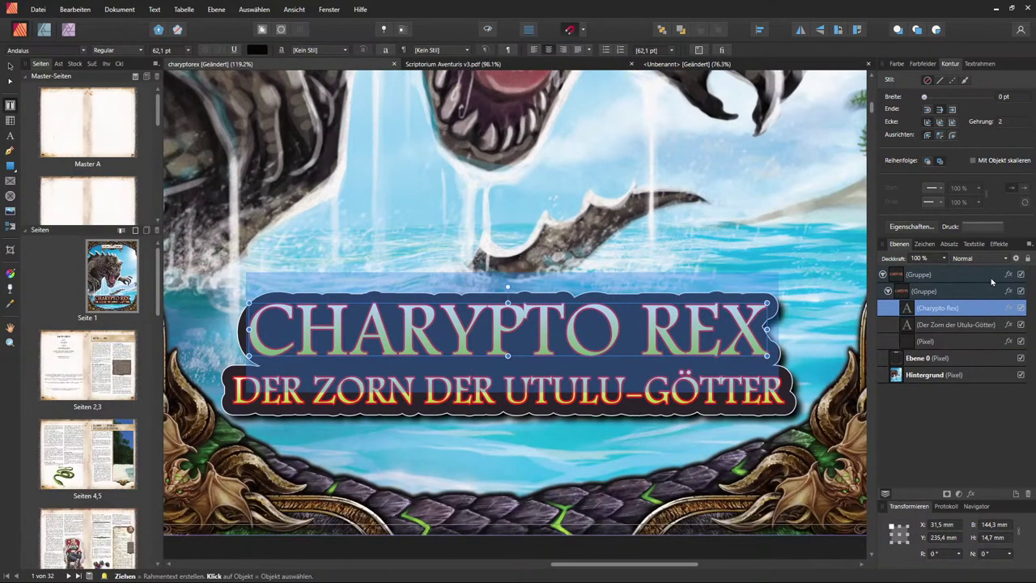
pyautogui.click(656, 65)
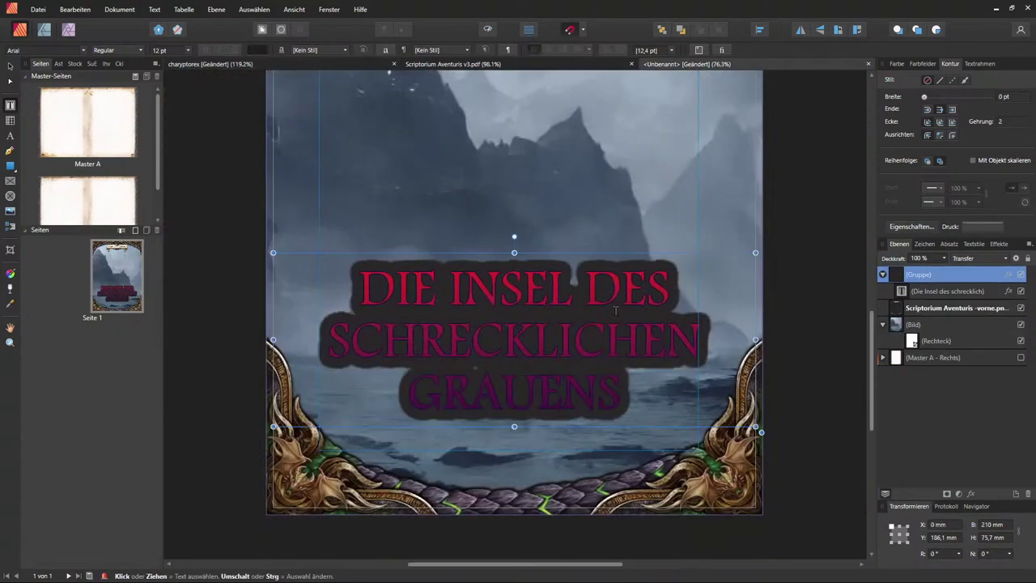
pyautogui.rightClick(976, 279)
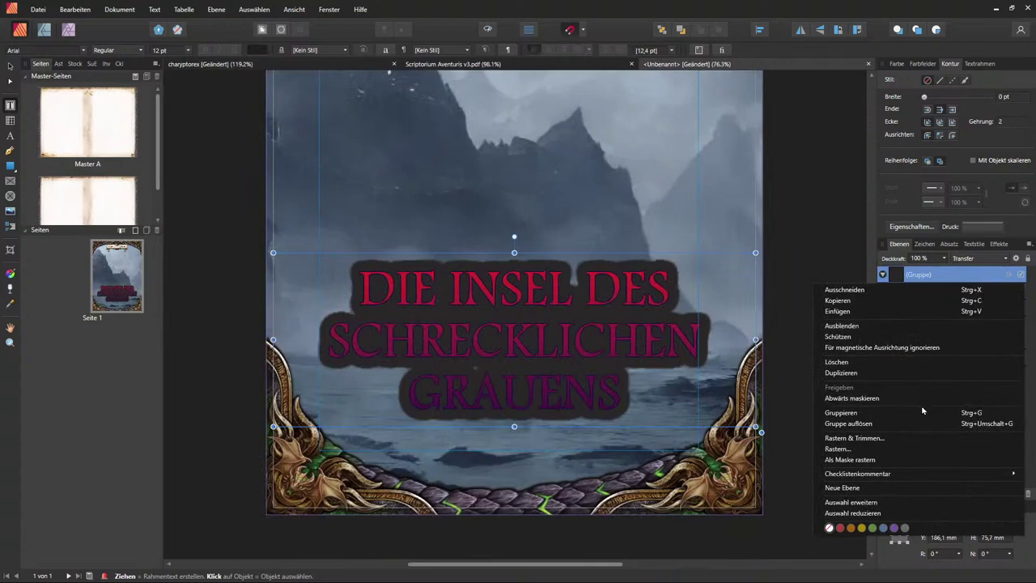
pyautogui.click(921, 411)
pyautogui.click(884, 275)
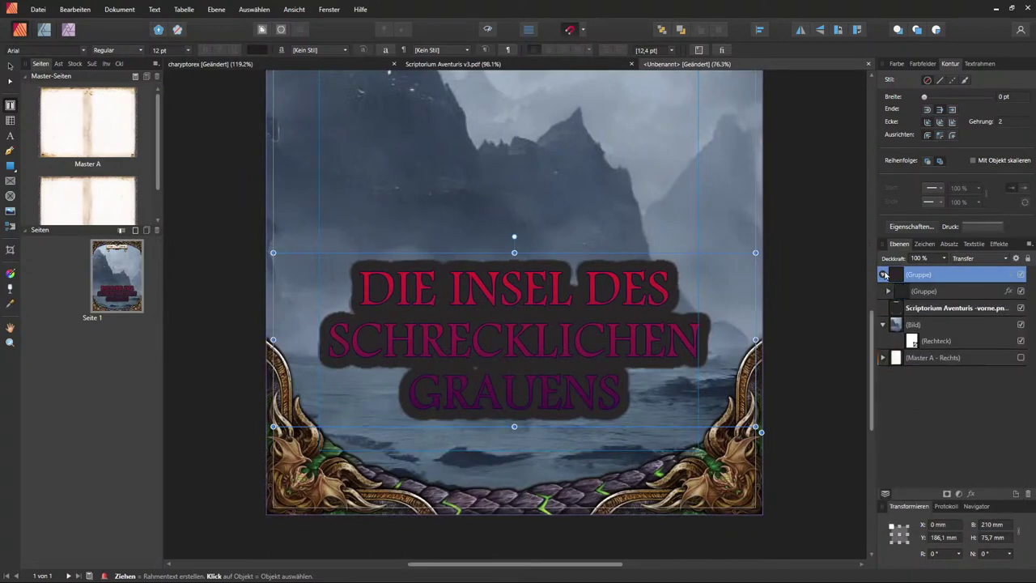
pyautogui.click(887, 293)
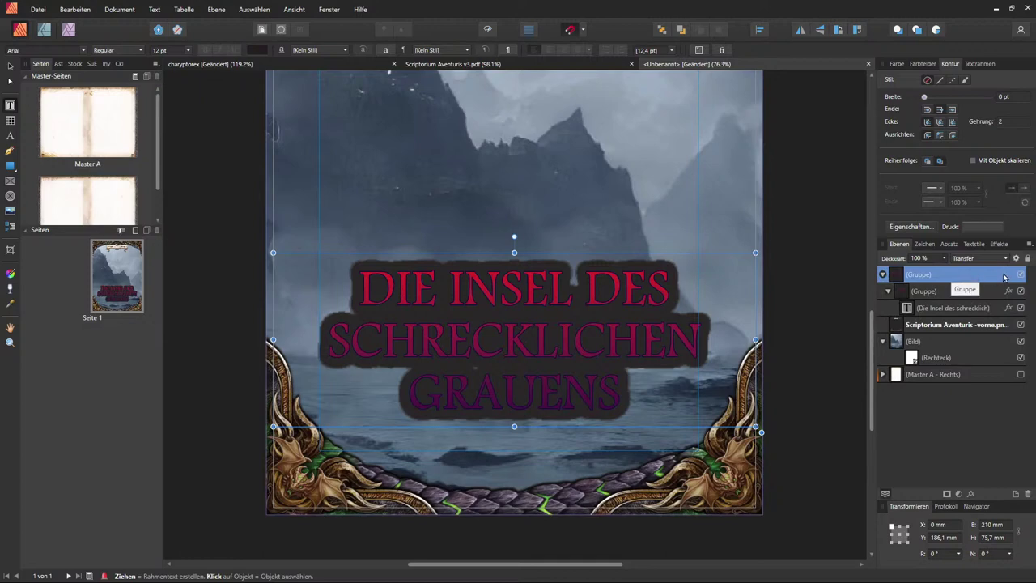
# Step: Give the outer title group a white outer outline effect with a radius of 12.4 px and close the layer effects
pyautogui.doubleClick(1003, 276)
pyautogui.click(884, 275)
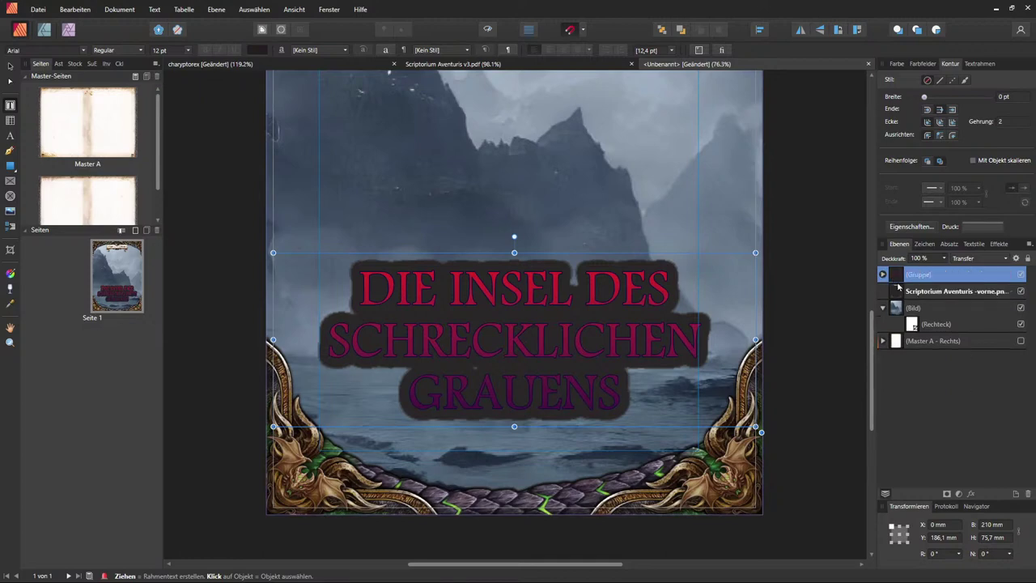
pyautogui.click(884, 275)
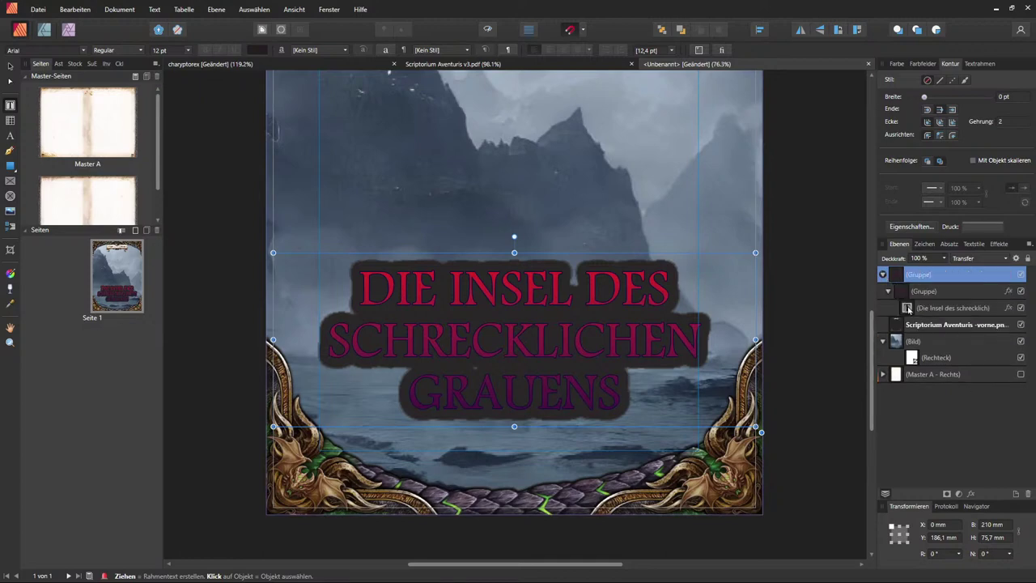
pyautogui.click(972, 493)
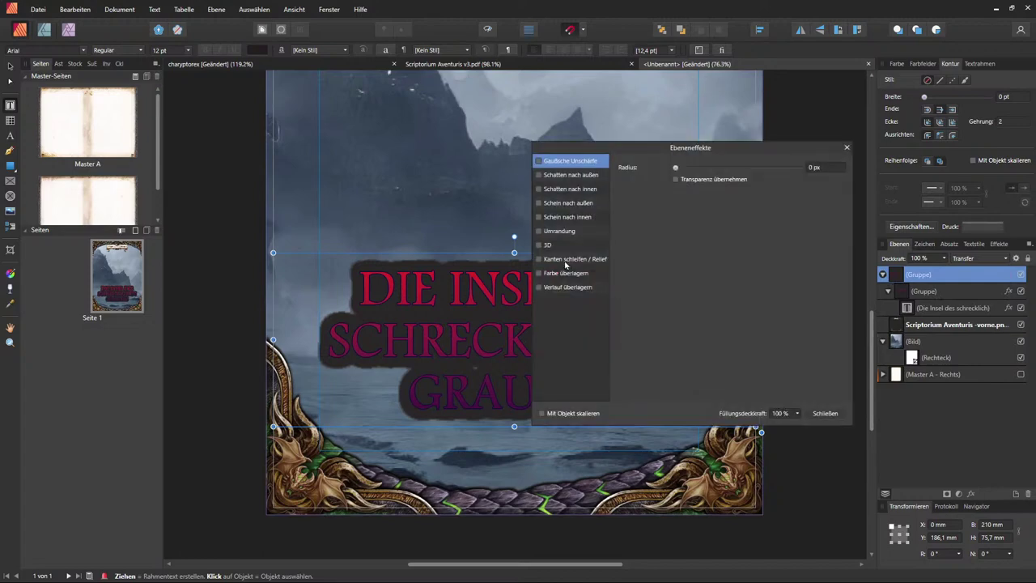
pyautogui.click(539, 232)
pyautogui.click(564, 233)
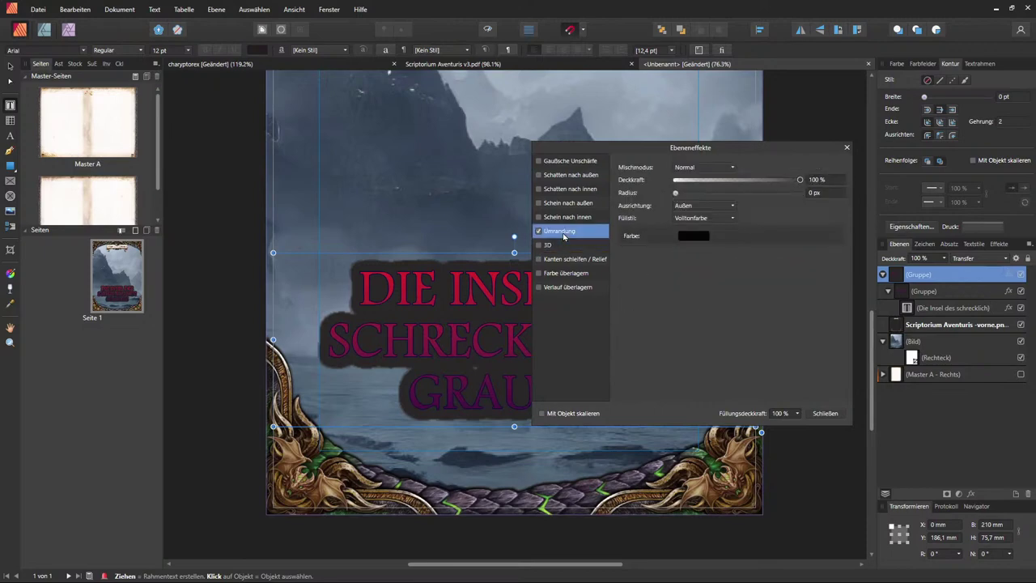
pyautogui.click(687, 236)
pyautogui.click(652, 310)
pyautogui.moveTo(676, 194); pyautogui.dragTo(732, 195)
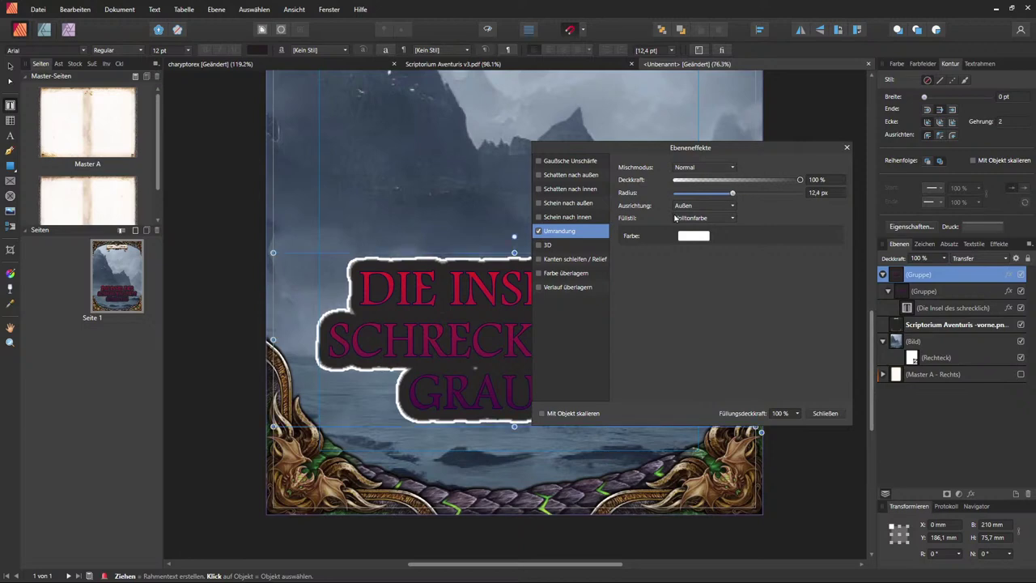
pyautogui.click(822, 413)
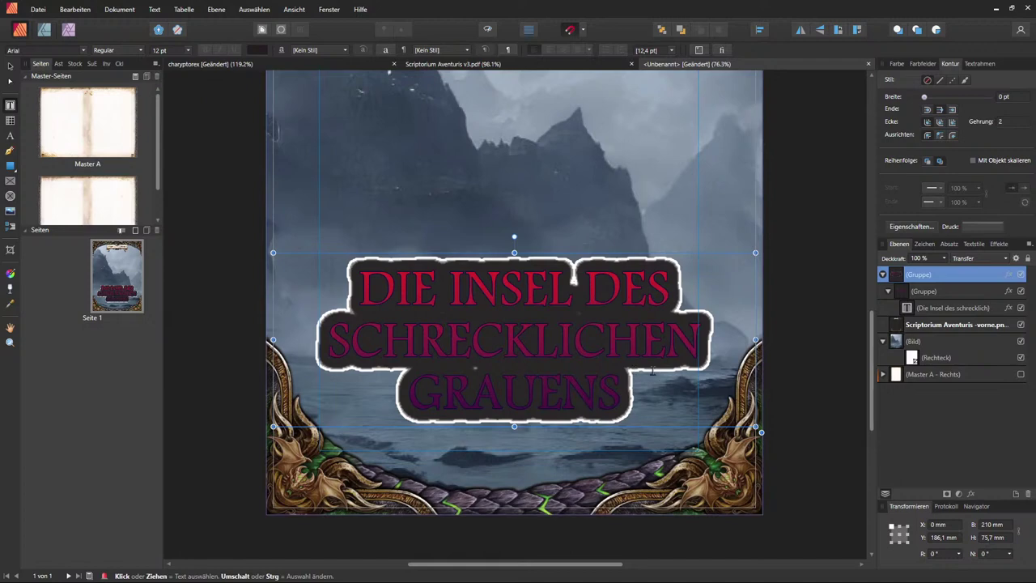
# Step: Change the end colour of the title text's gradient overlay from dark purple to green and close the layer effects
pyautogui.click(906, 307)
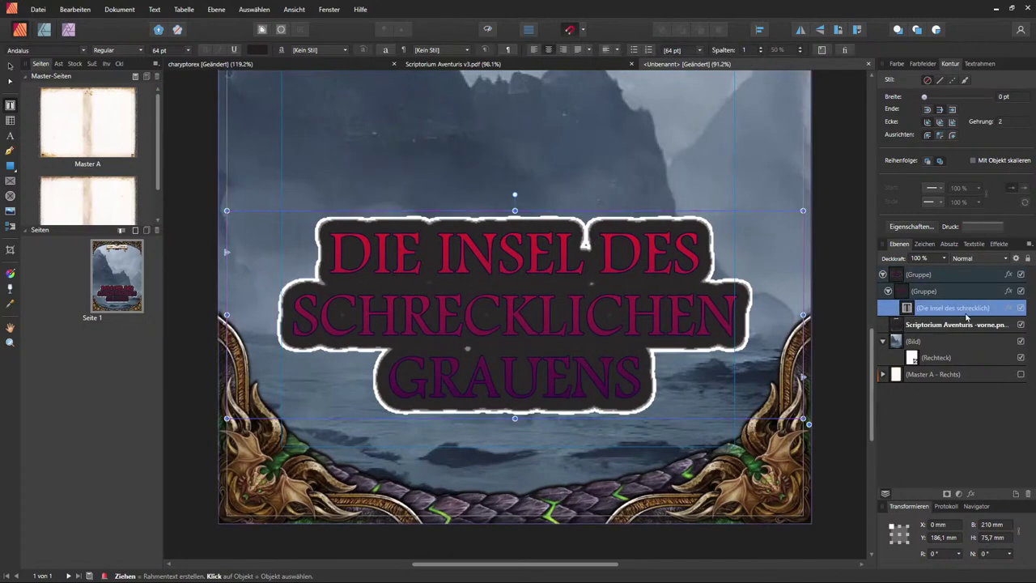
pyautogui.click(1008, 308)
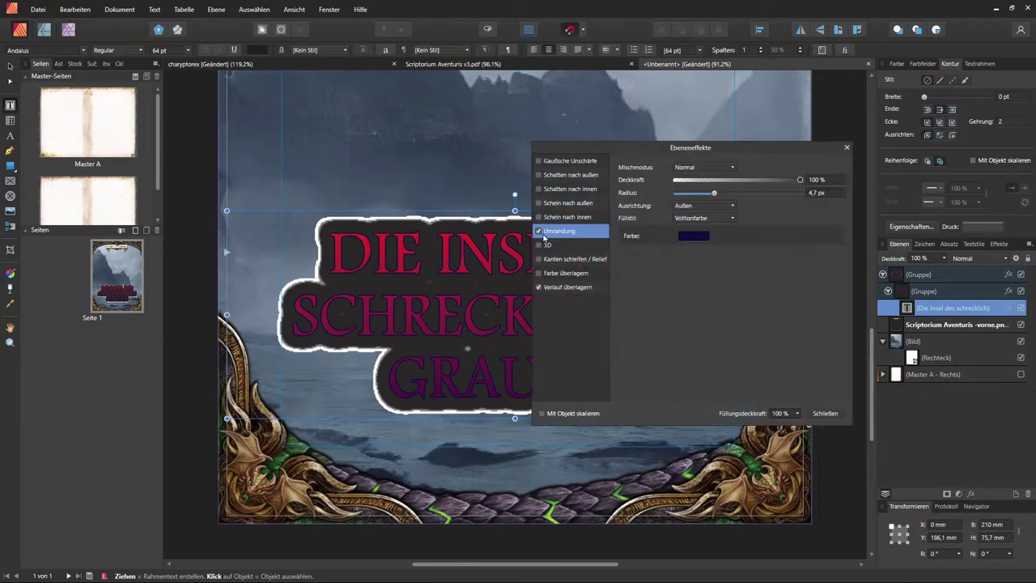
pyautogui.click(562, 288)
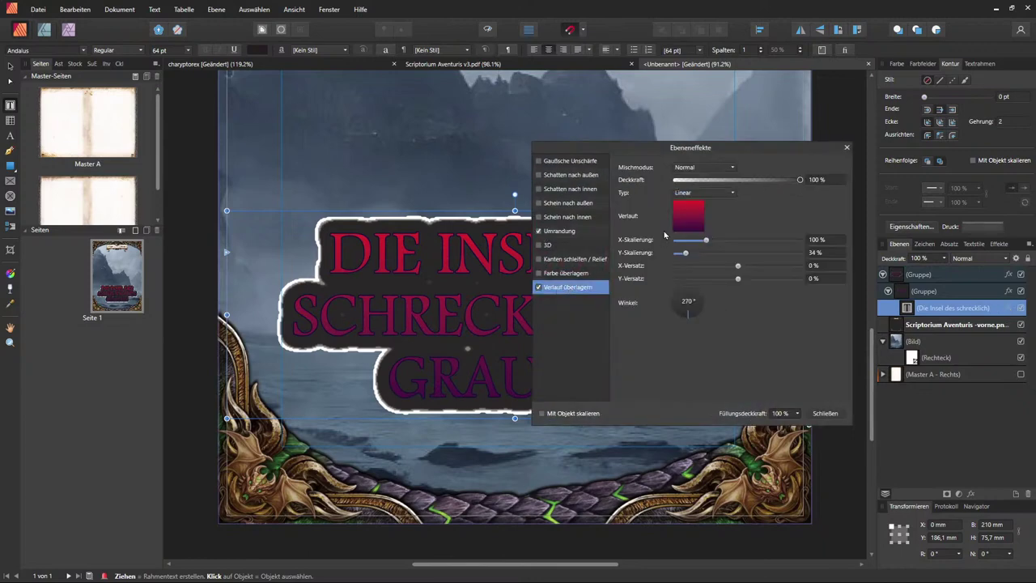
pyautogui.click(689, 229)
pyautogui.click(772, 259)
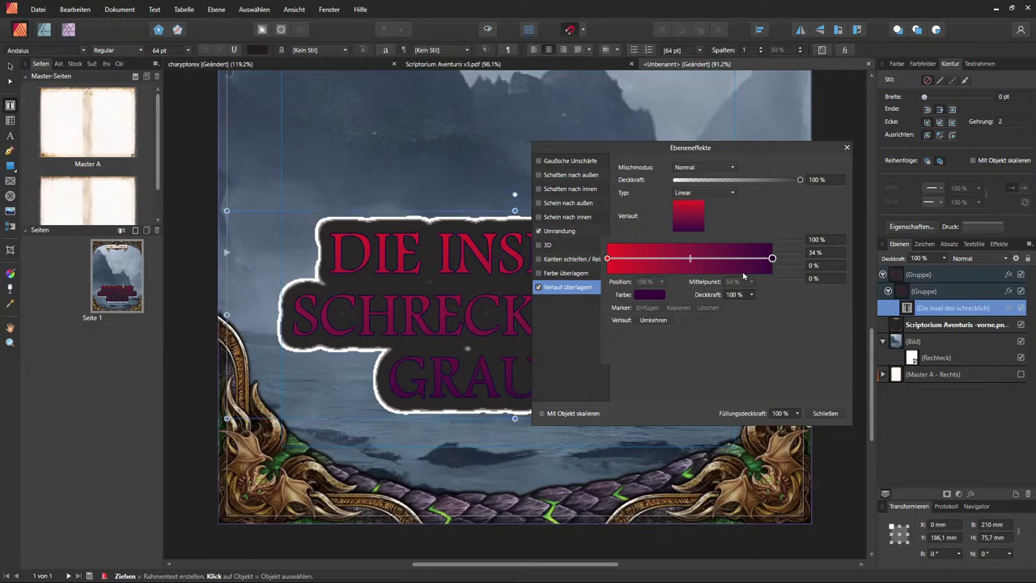
pyautogui.click(658, 296)
pyautogui.moveTo(618, 385); pyautogui.dragTo(619, 402)
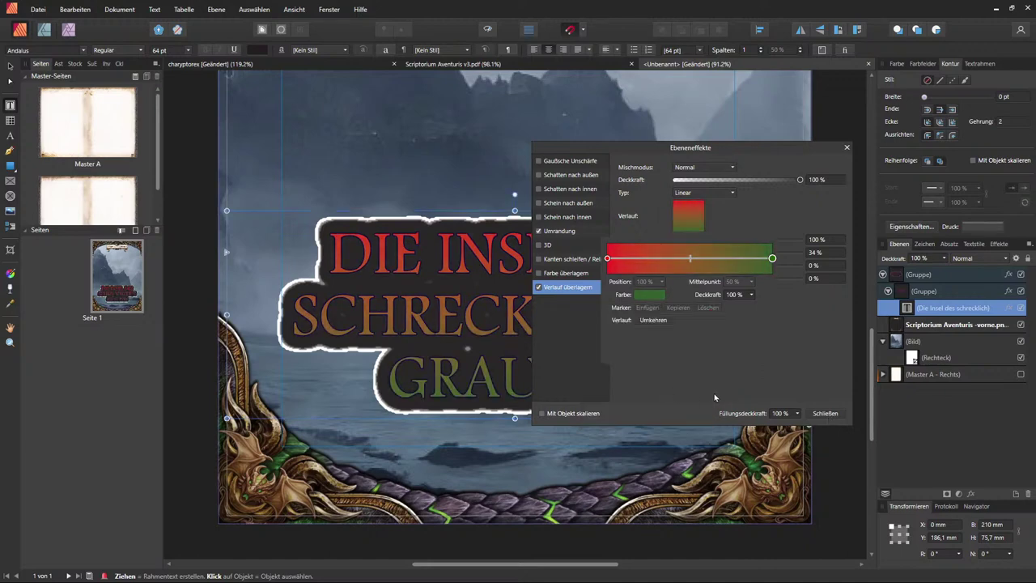
pyautogui.click(825, 413)
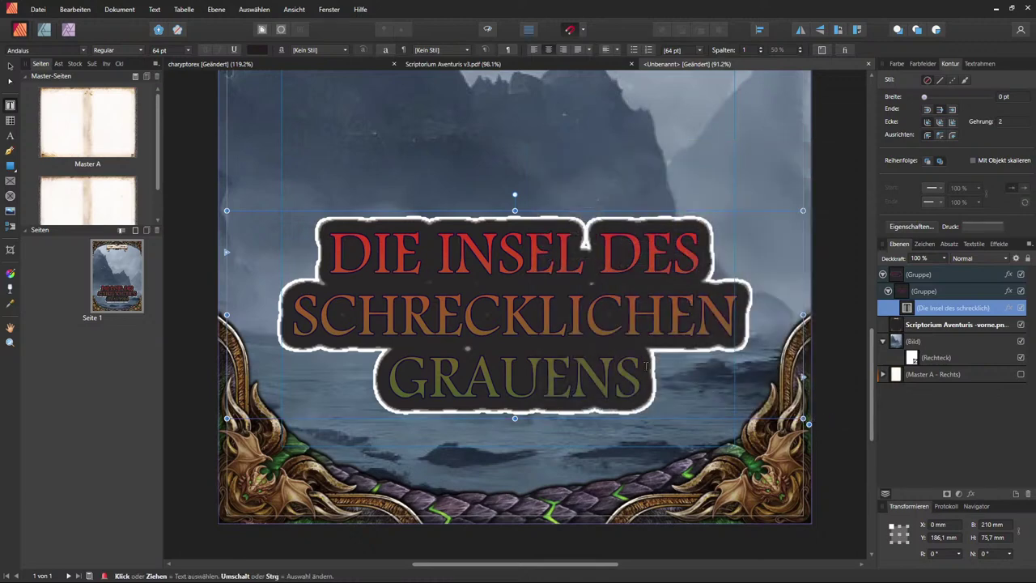
# Step: Check the title on the whole cover page and duplicate the title text layer within the inner group
pyautogui.hotkey('ctrl', '0')
pyautogui.scroll(-1, 745, 356)
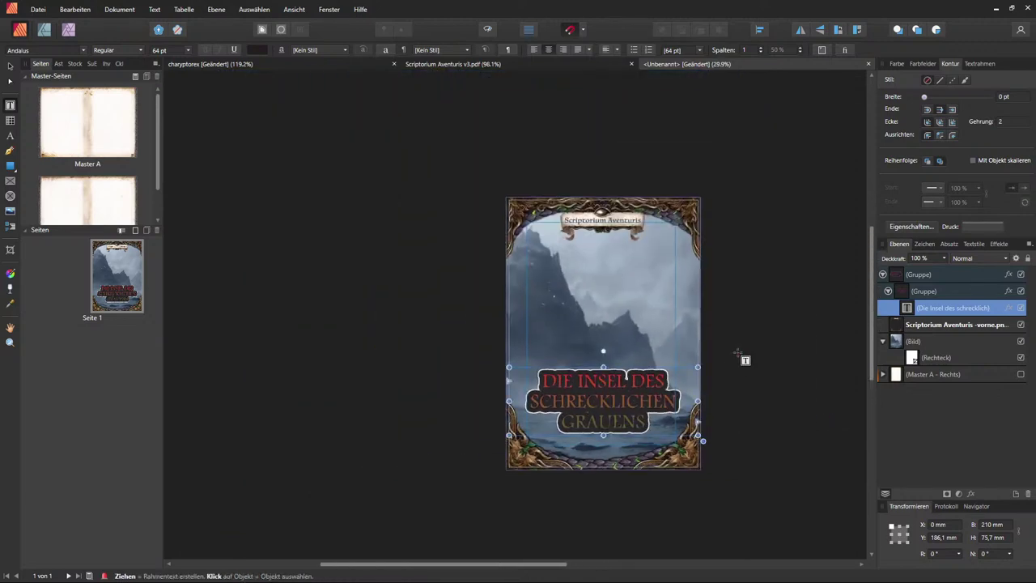
pyautogui.rightClick(911, 314)
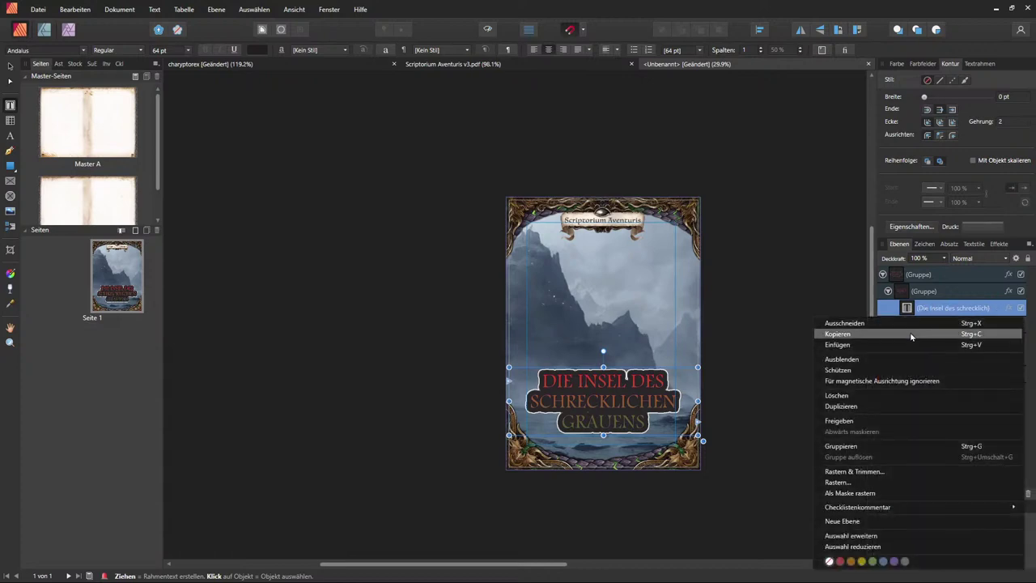
pyautogui.click(906, 405)
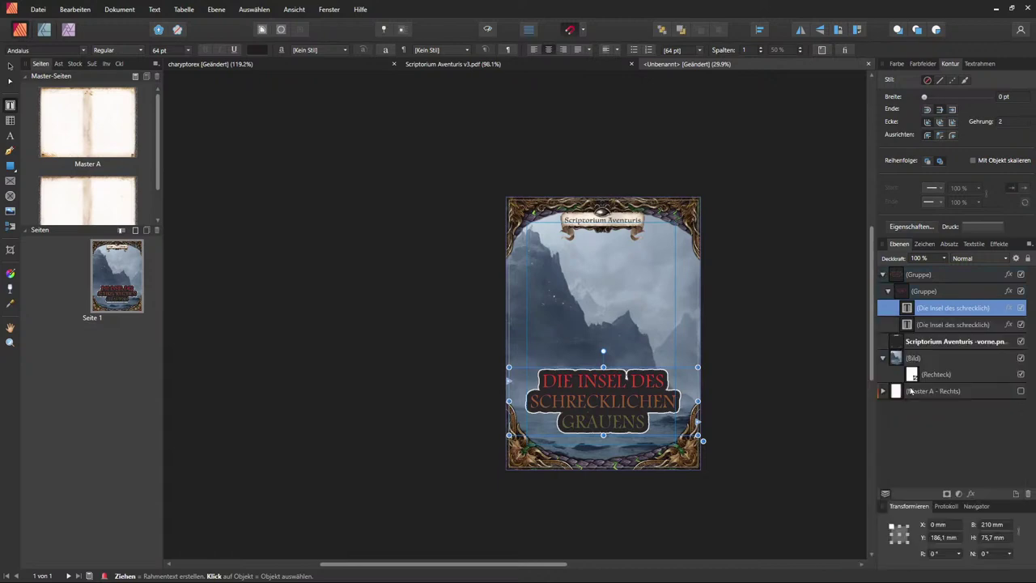
# Step: Duplicate the title text layer once more and delete the lines "SCHRECKLICHEN GRAUENS" from the top copy
pyautogui.rightClick(952, 315)
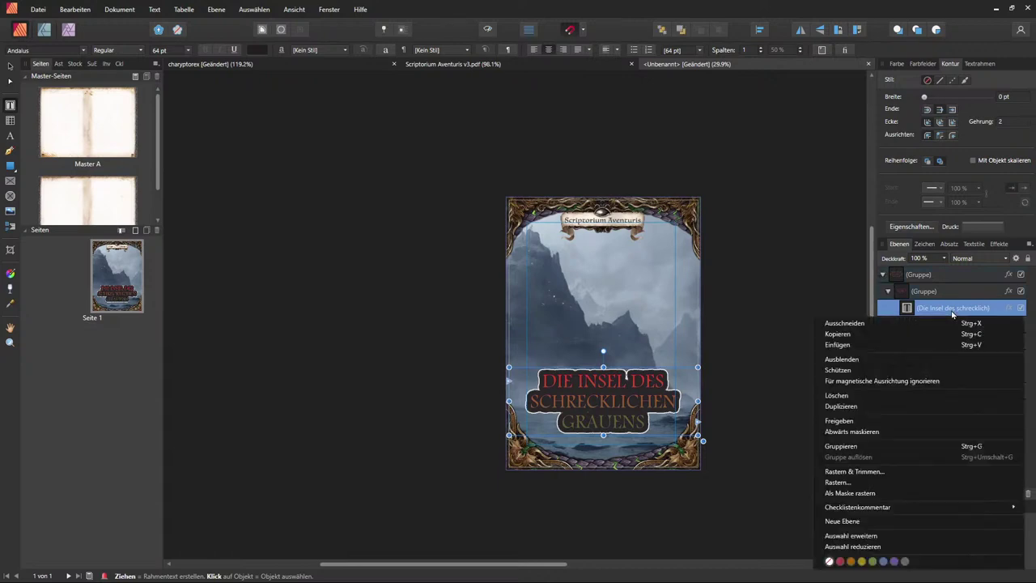
pyautogui.click(901, 407)
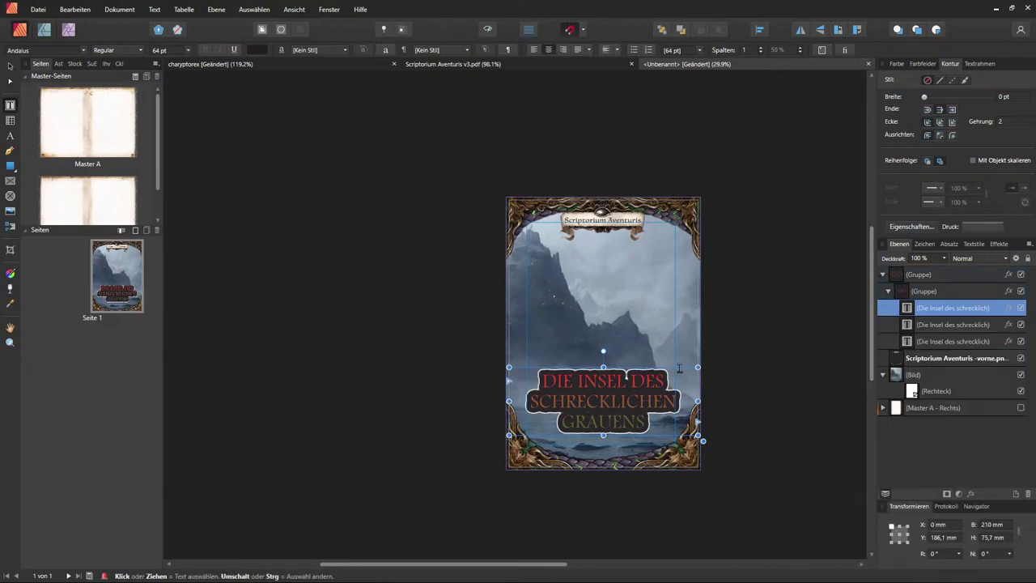
pyautogui.scroll(5, 679, 368)
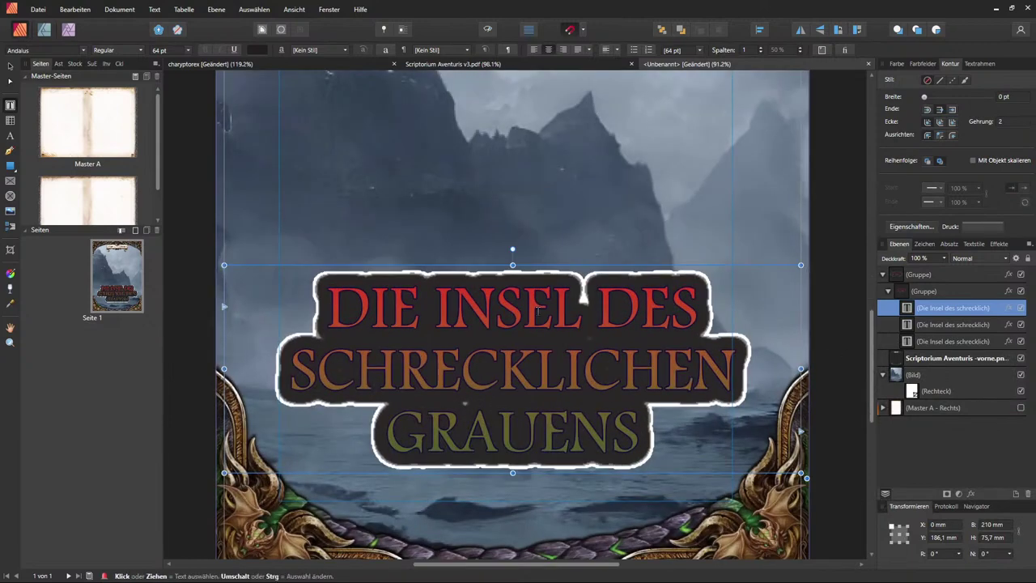
pyautogui.moveTo(304, 372); pyautogui.dragTo(656, 439)
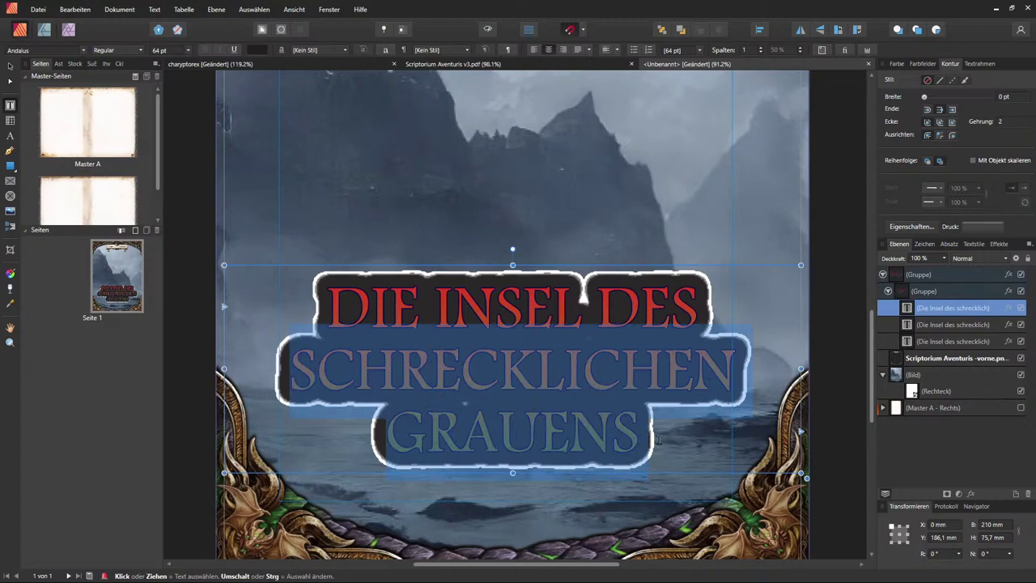
pyautogui.click(664, 428)
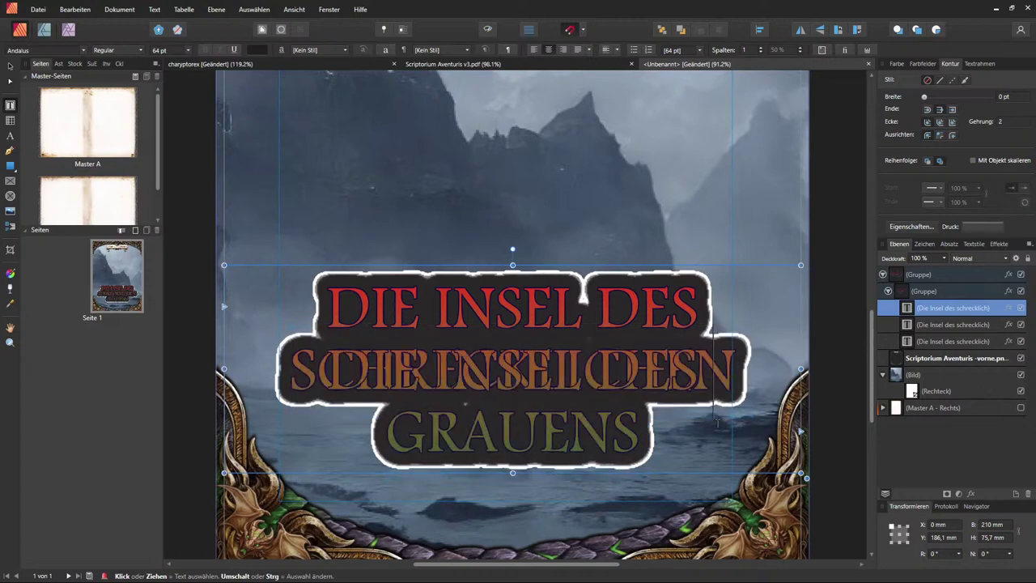
# Step: Reduce the second title text copy in the inner group to the line "DIE INSEL DES" as well
pyautogui.click(911, 327)
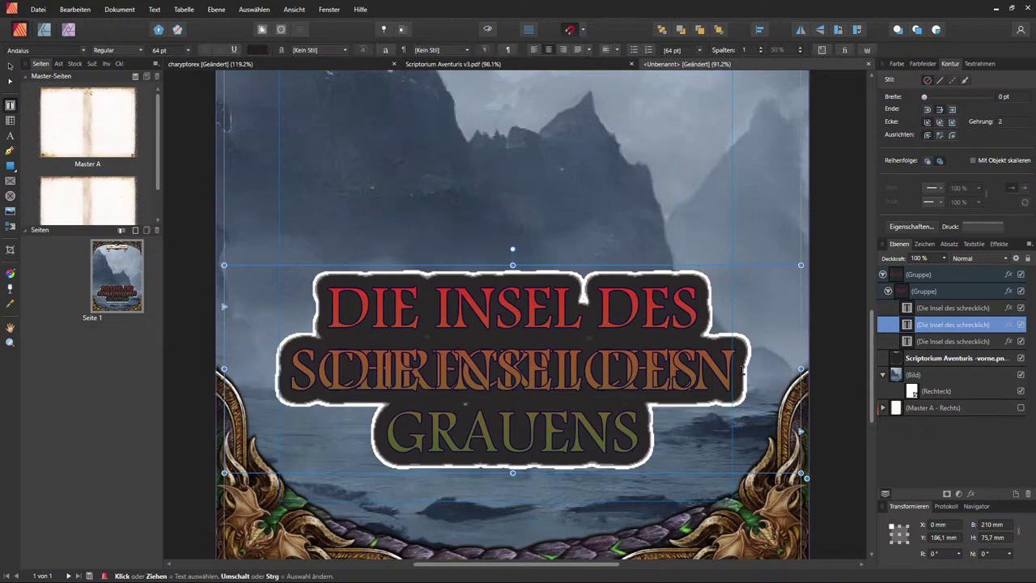
pyautogui.press('Up')
pyautogui.press('Up')
pyautogui.press('Up')
pyautogui.press('Up')
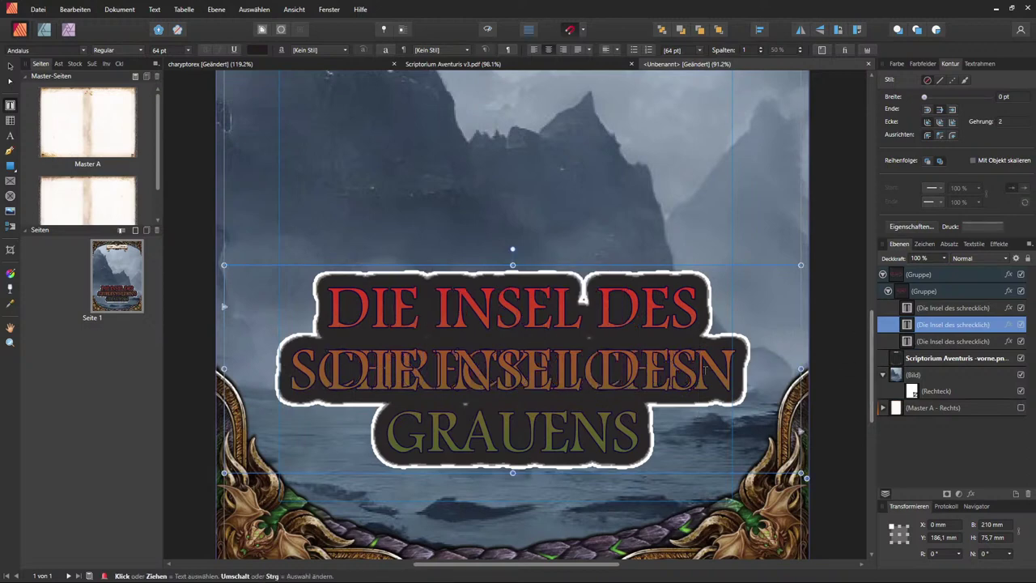
pyautogui.click(621, 372)
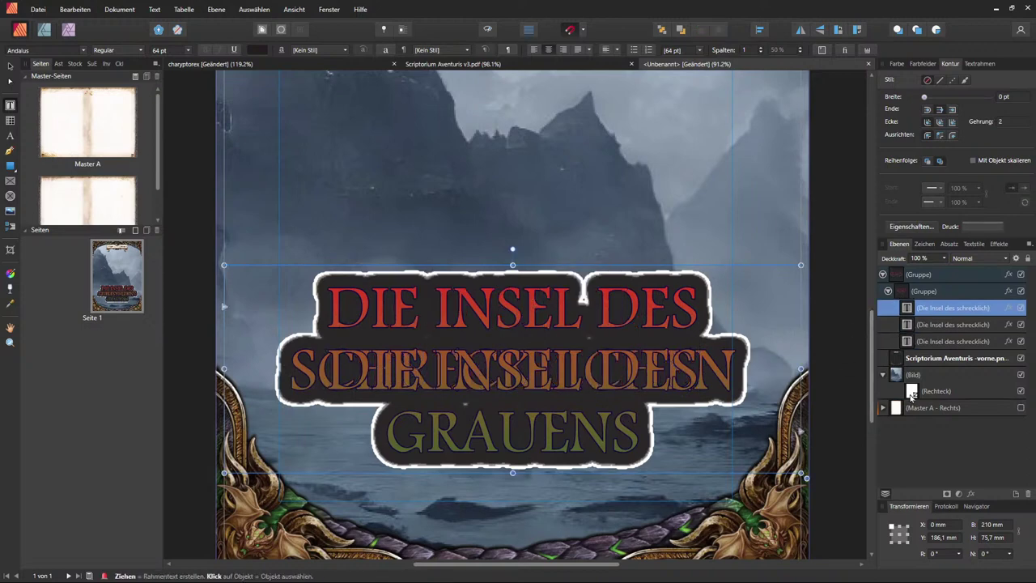
pyautogui.click(931, 325)
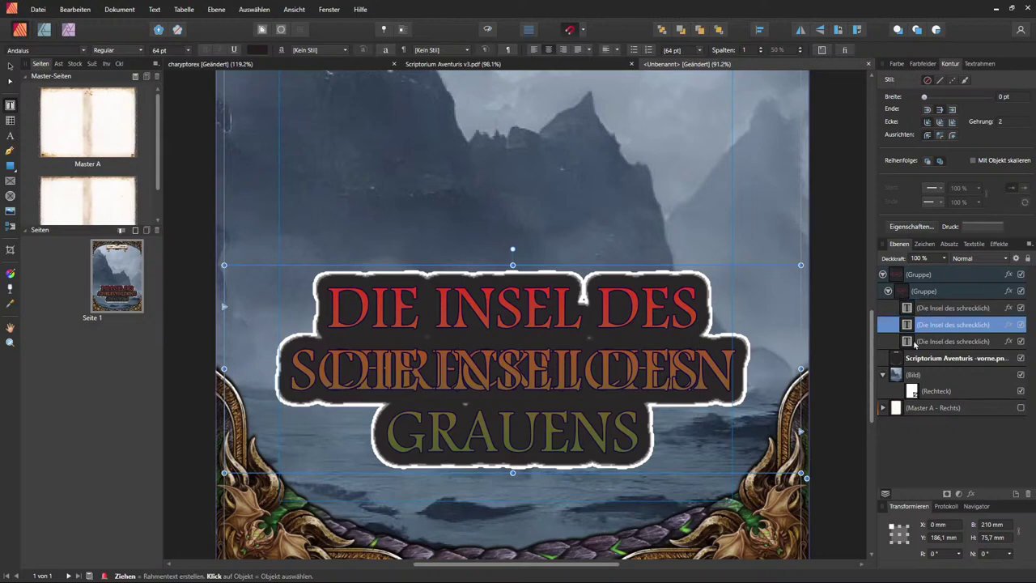
pyautogui.click(689, 306)
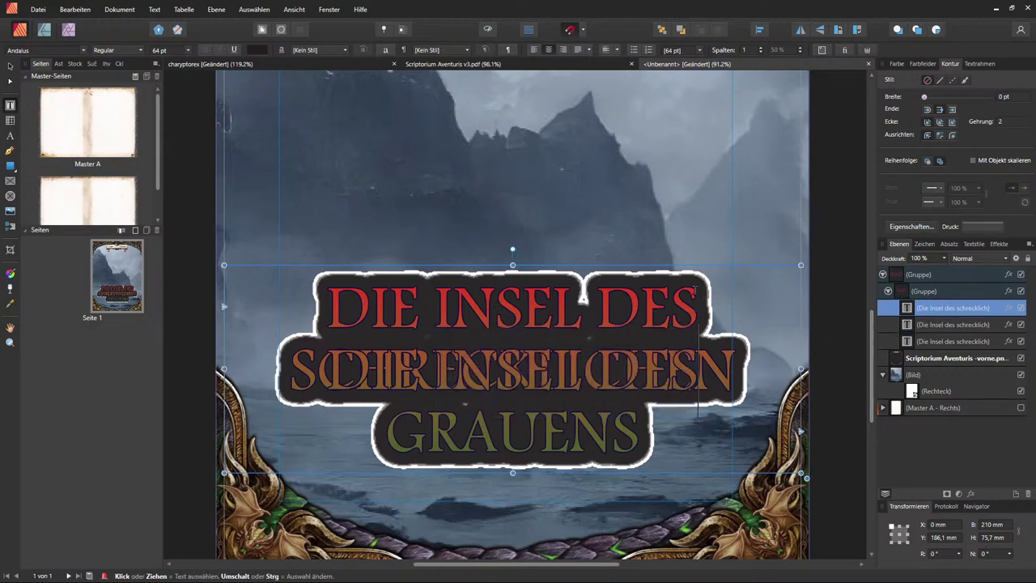
pyautogui.click(946, 325)
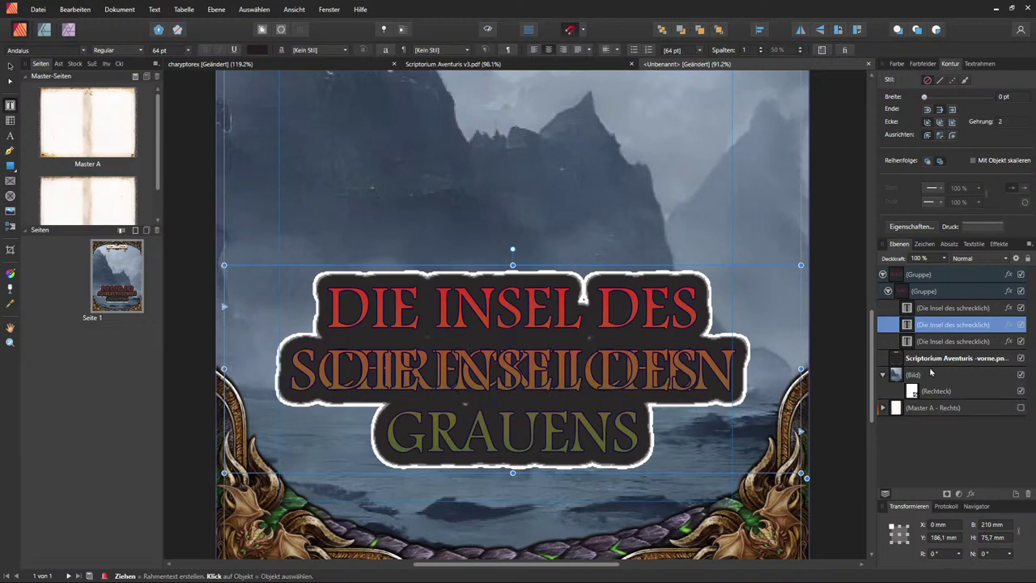
# Step: Move the top "DIE INSEL DES" copy above the original title, to about X -5.7 mm and Y 130.7 mm
pyautogui.click(953, 309)
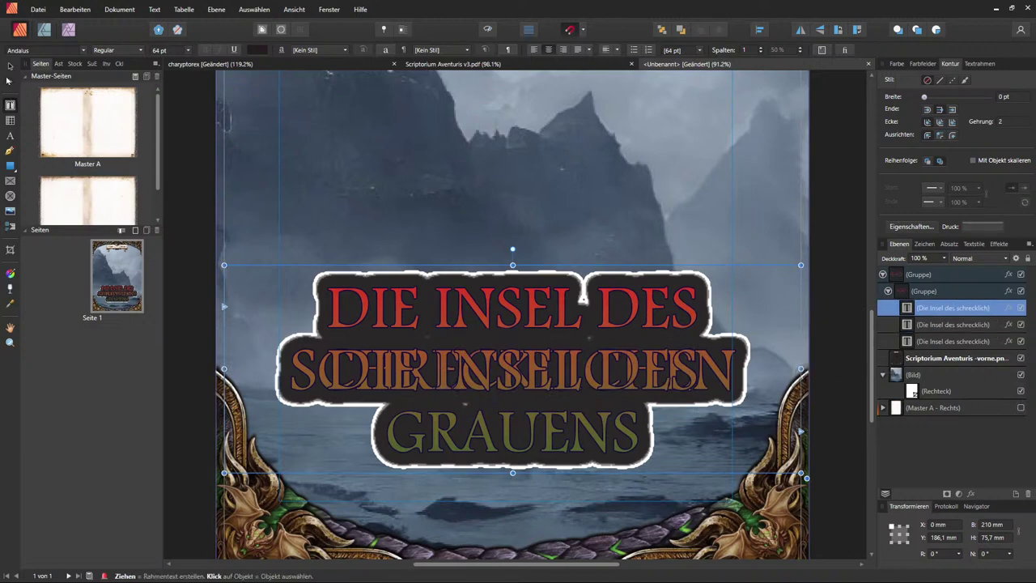
pyautogui.click(9, 65)
pyautogui.moveTo(530, 374); pyautogui.dragTo(512, 217)
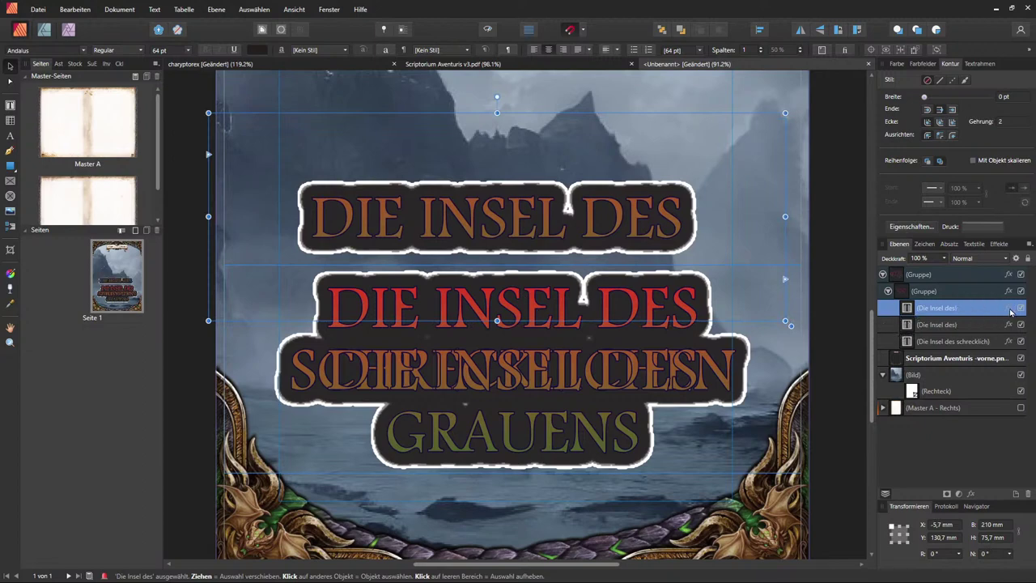
# Step: Try a Y scaling of about 101 % for the gradient overlay of the moved copy and close the layer effects
pyautogui.click(1010, 309)
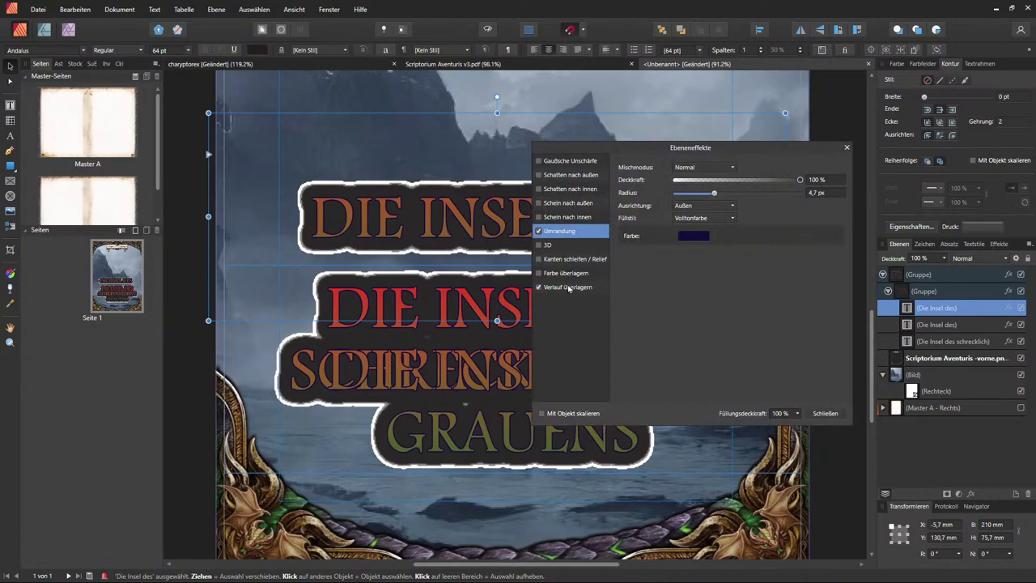
pyautogui.click(569, 288)
pyautogui.moveTo(705, 253)
pyautogui.mouseDown()
pyautogui.moveTo(721, 255)
pyautogui.moveTo(707, 255)
pyautogui.mouseUp()
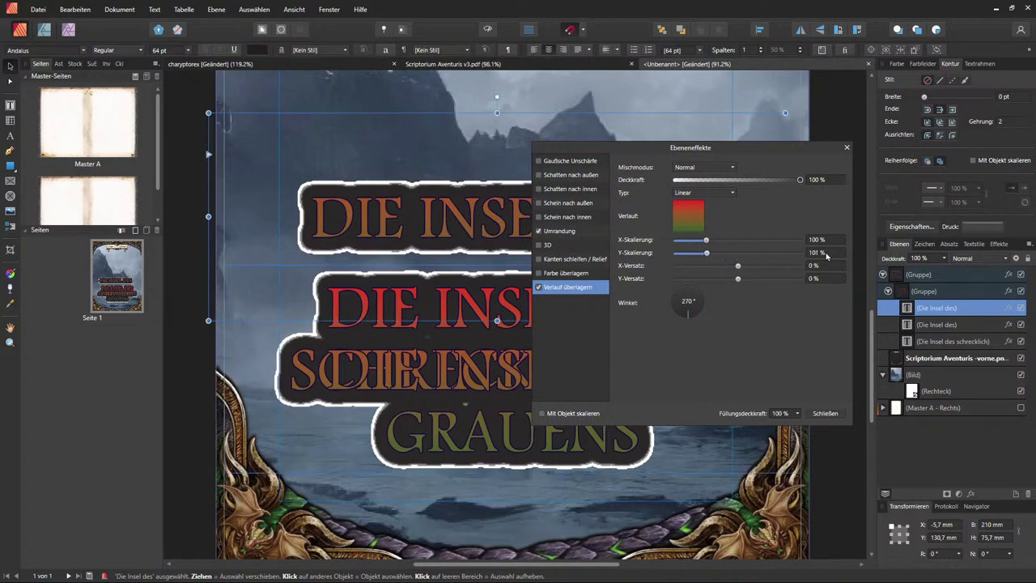
pyautogui.moveTo(709, 254)
pyautogui.mouseDown()
pyautogui.moveTo(777, 255)
pyautogui.moveTo(708, 255)
pyautogui.mouseUp()
pyautogui.click(826, 413)
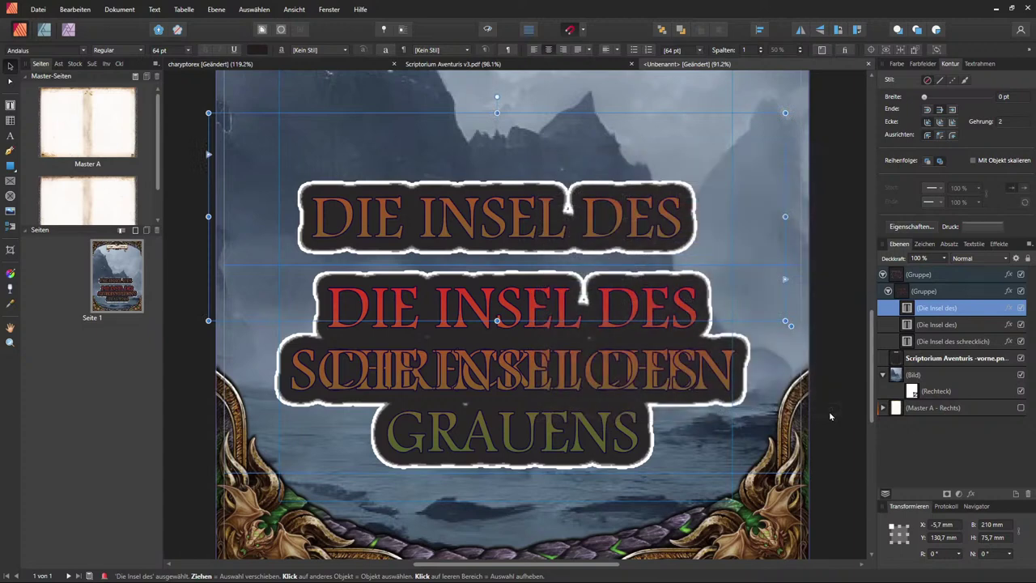
# Step: Delete both "Die Insel des" text copies from the inner group, keeping only the full title text
pyautogui.click(971, 327)
pyautogui.keyDown('shift'); pyautogui.click(976, 311); pyautogui.keyUp('shift')
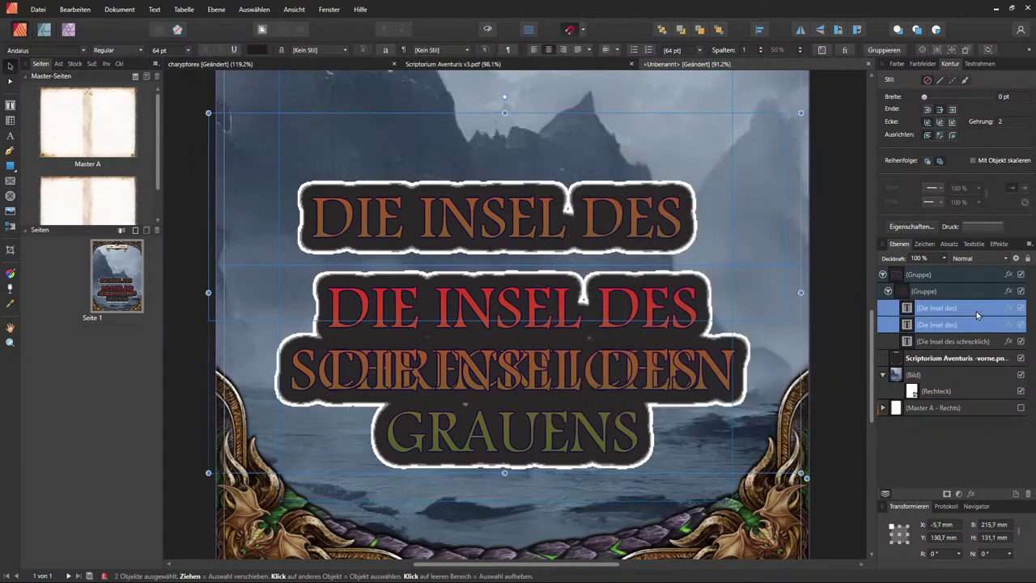
pyautogui.press('Delete')
# Step: Replace "GRAUENS" in the title's third line with "NEBELSCHWADEN" and deselect the title
pyautogui.scroll(-5, 654, 317)
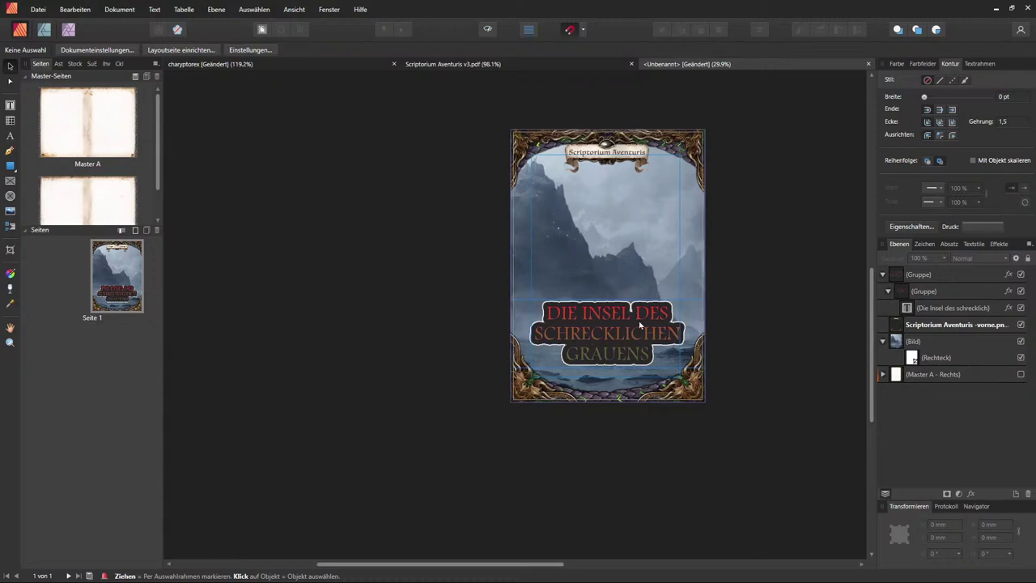
pyautogui.click(607, 360)
pyautogui.doubleClick(608, 360)
pyautogui.doubleClick(607, 359)
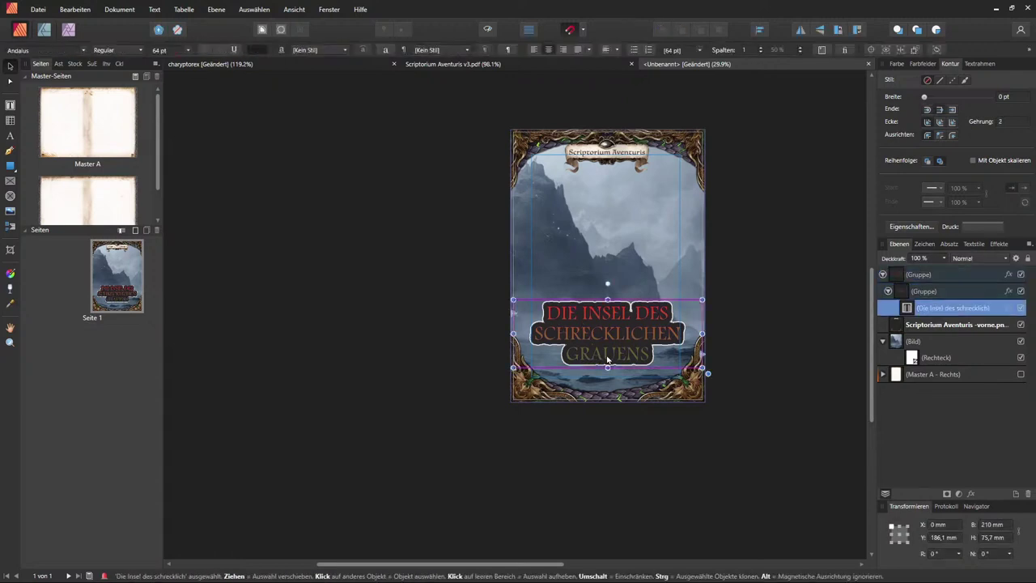
pyautogui.hotkey('ctrl', 'alt', '0')
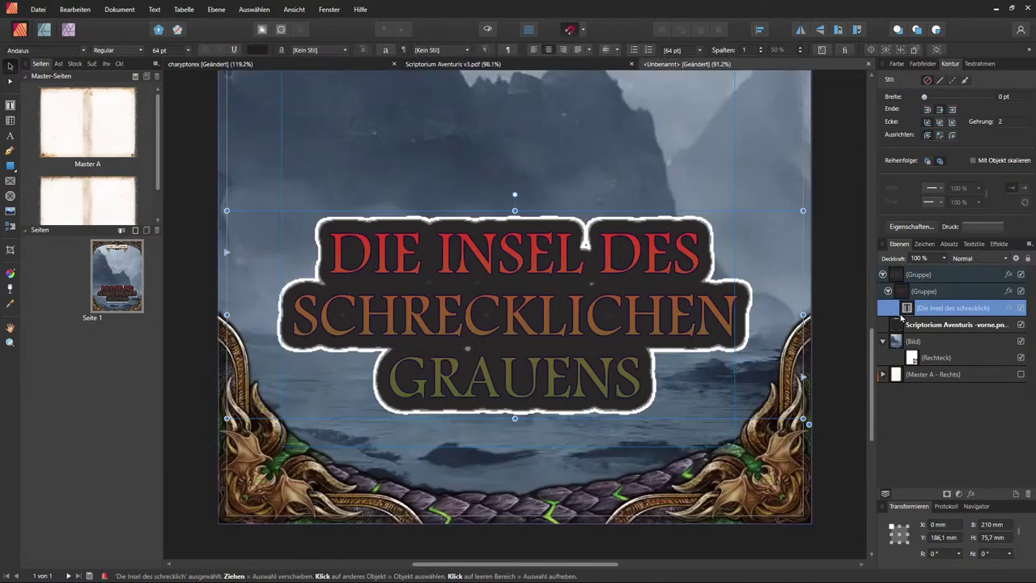
pyautogui.doubleClick(527, 386)
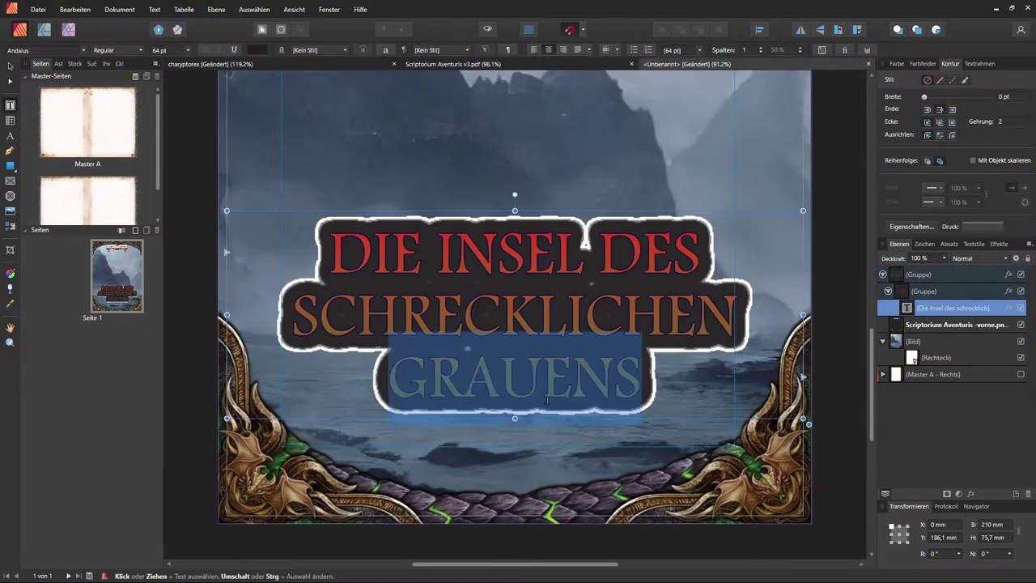
pyautogui.write('NEBE')
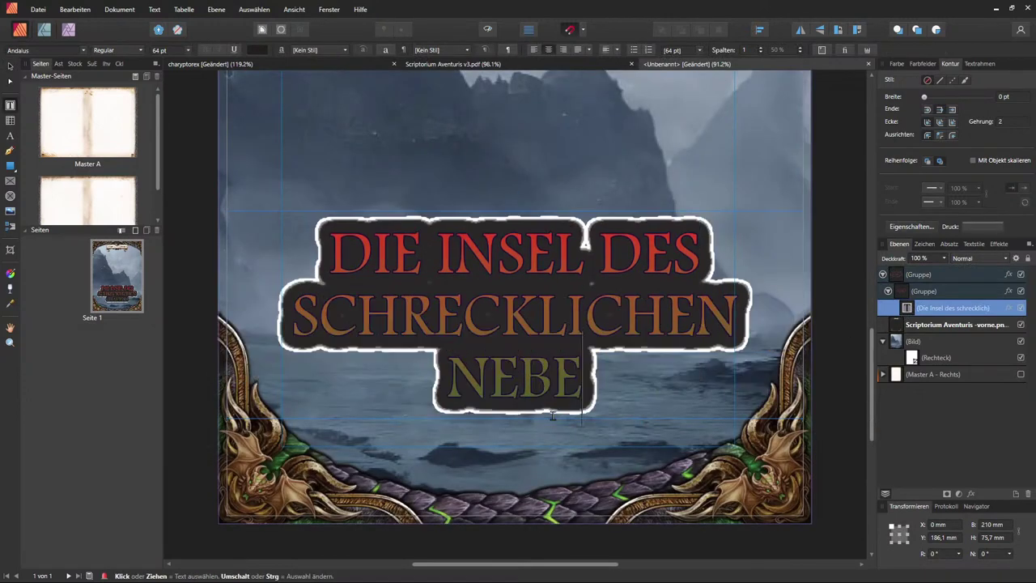
pyautogui.write('LSCHWADEN')
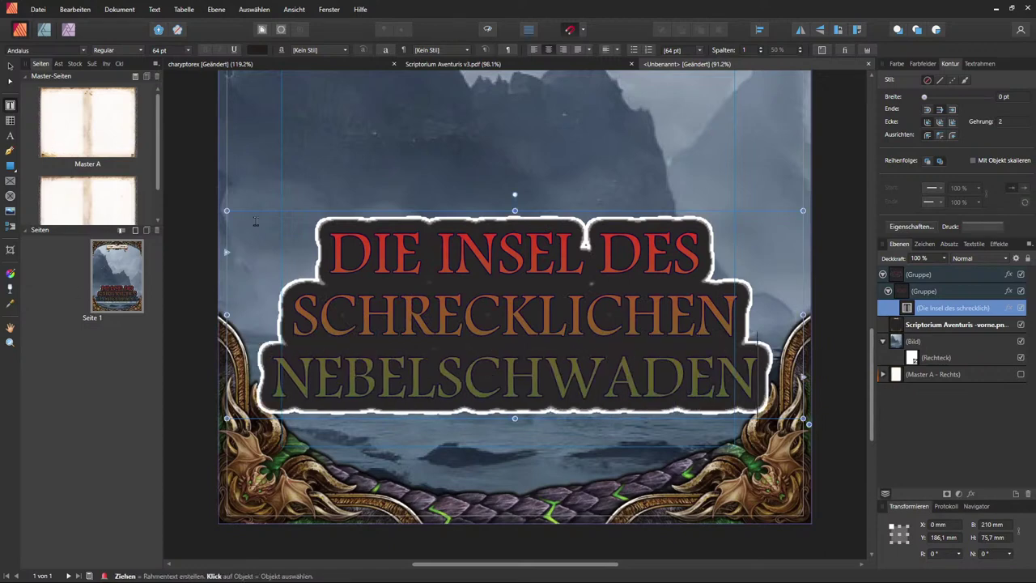
pyautogui.click(16, 64)
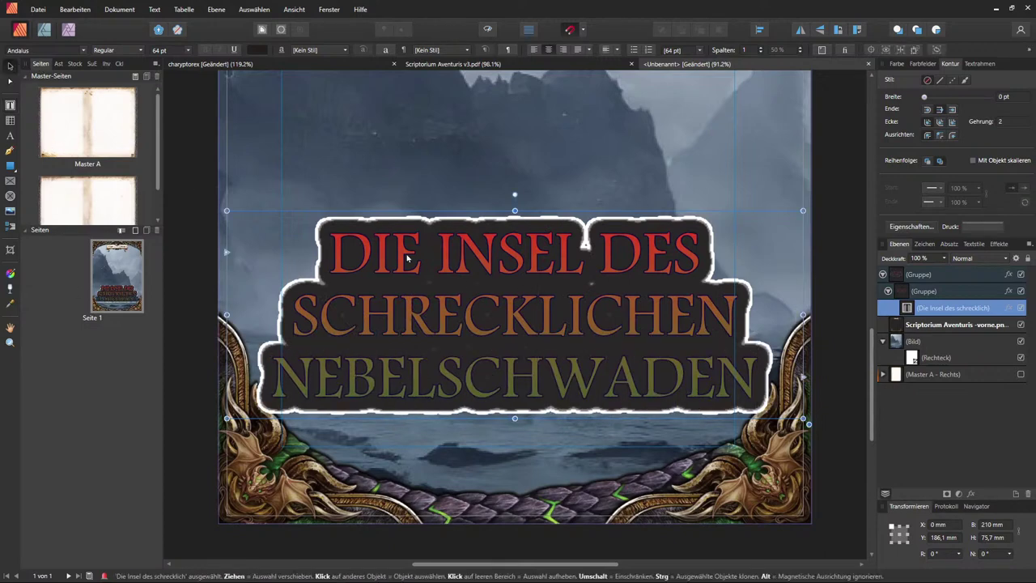
pyautogui.scroll(-3, 540, 294)
pyautogui.click(297, 248)
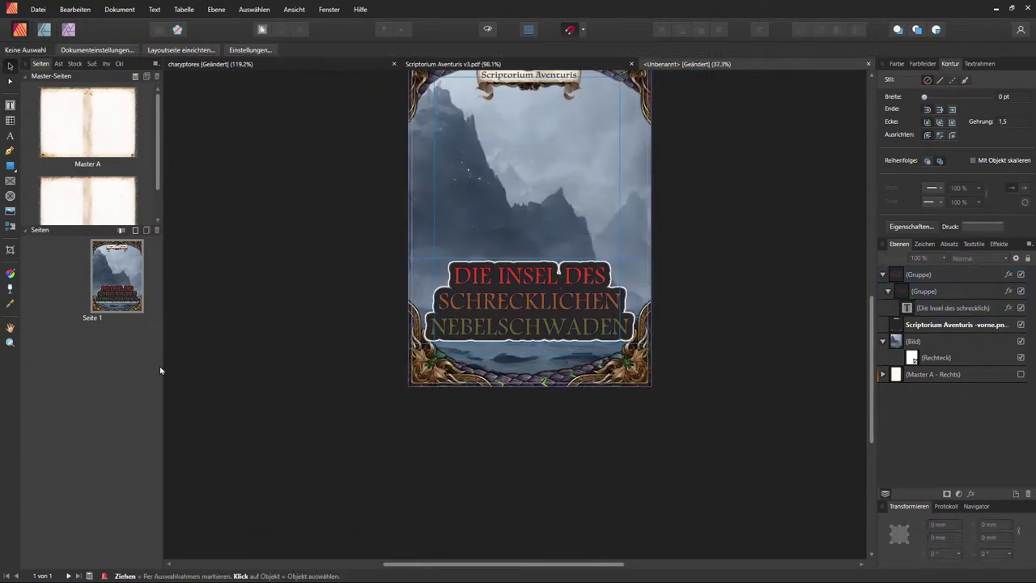
# Step: Add 2 pages after page 1 using the Master A master page
pyautogui.rightClick(123, 290)
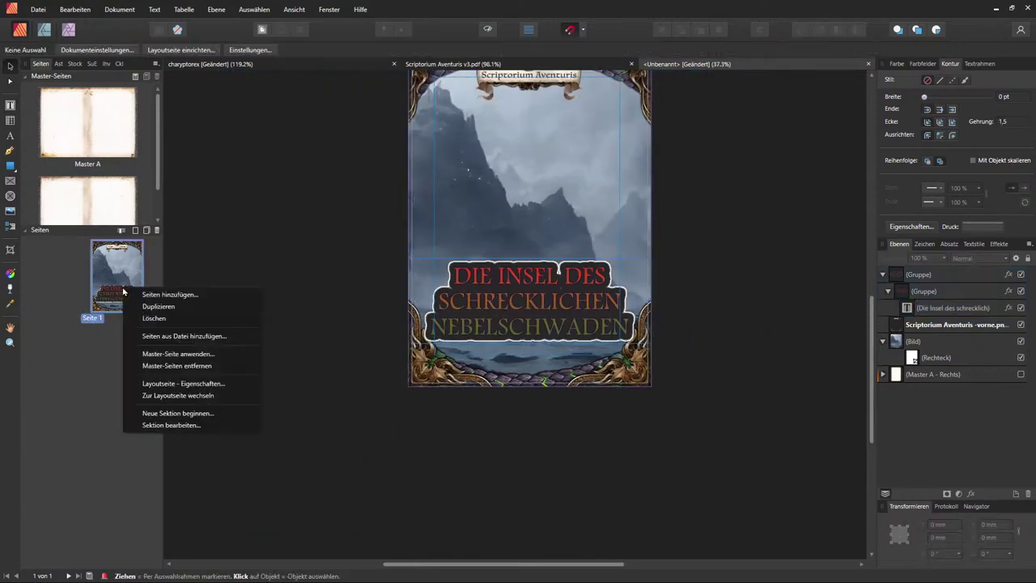
pyautogui.click(167, 294)
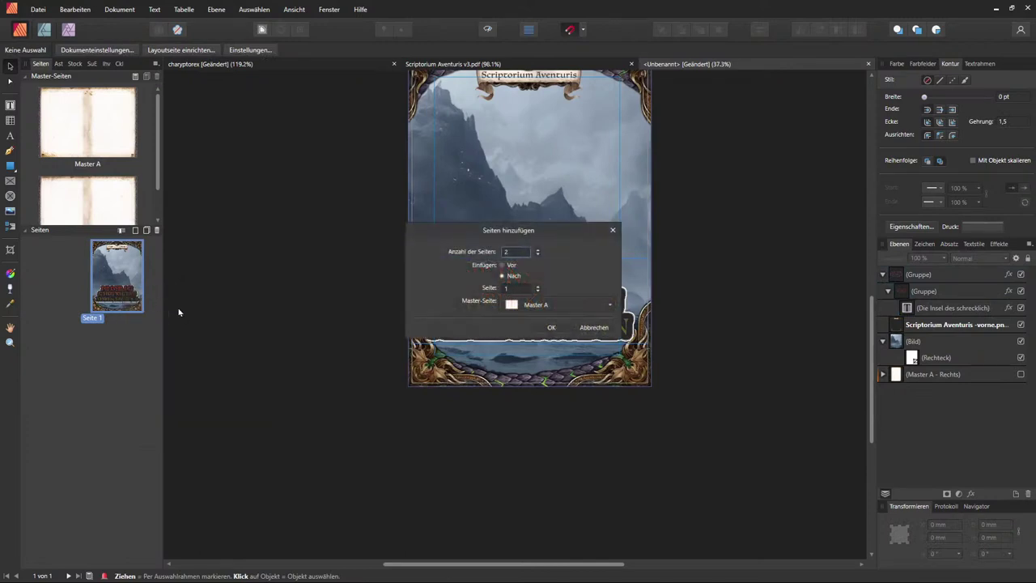
pyautogui.click(538, 250)
pyautogui.click(535, 310)
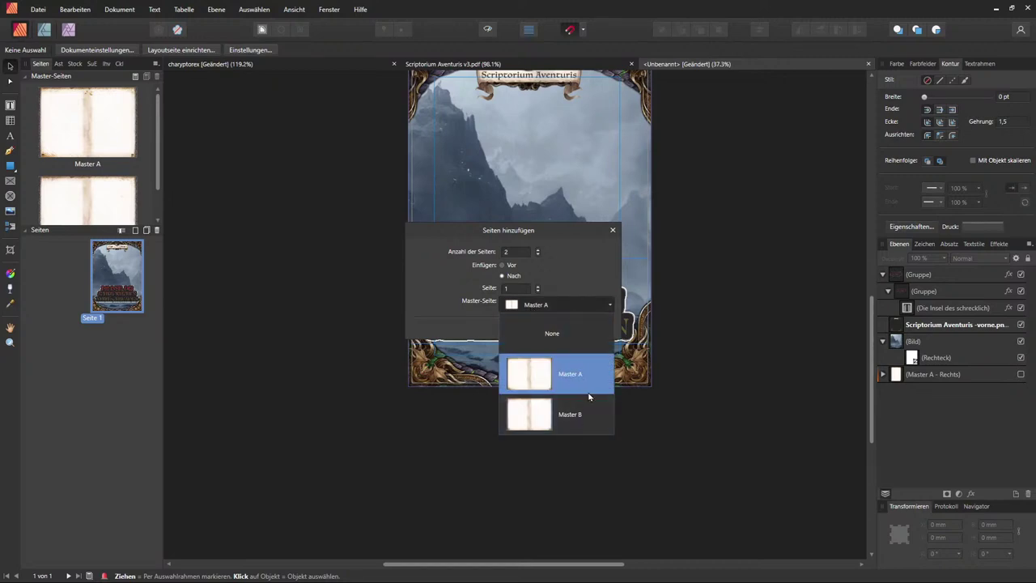
pyautogui.click(569, 275)
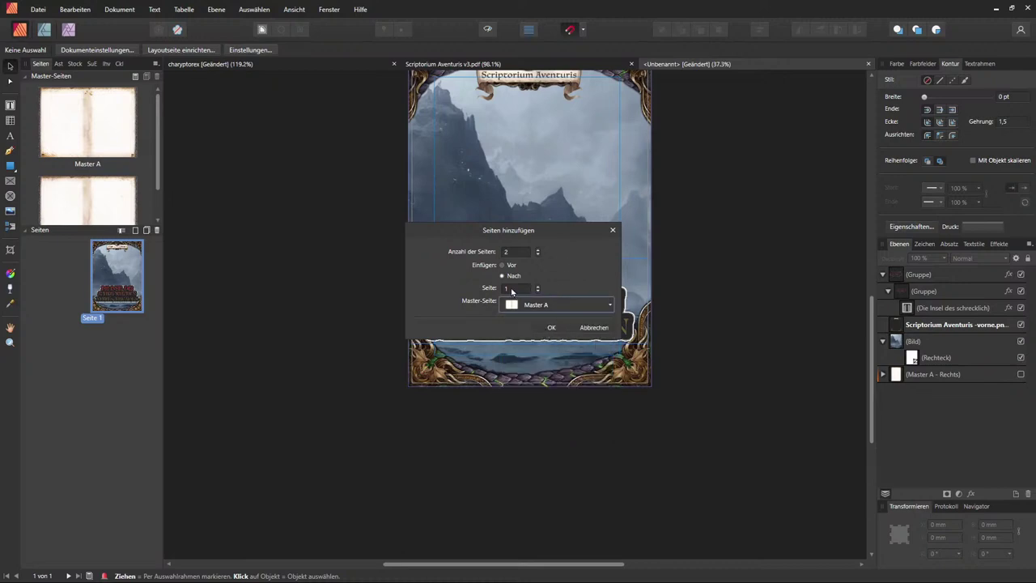
pyautogui.click(553, 327)
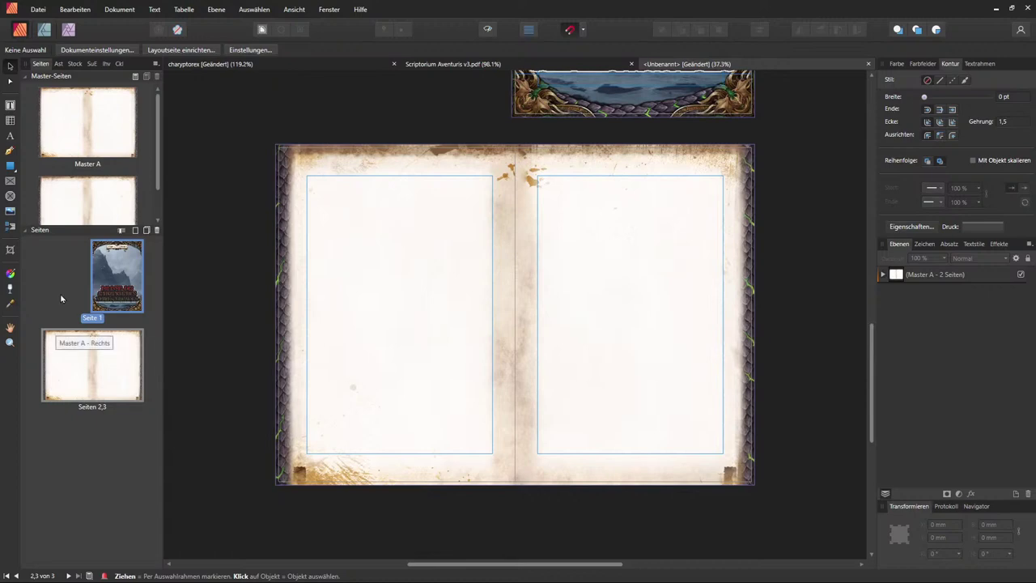
# Step: Draw a two-column text frame of 165 × 247 mm filling the margins of page 2 and set its column gap to 5 mm
pyautogui.click(13, 108)
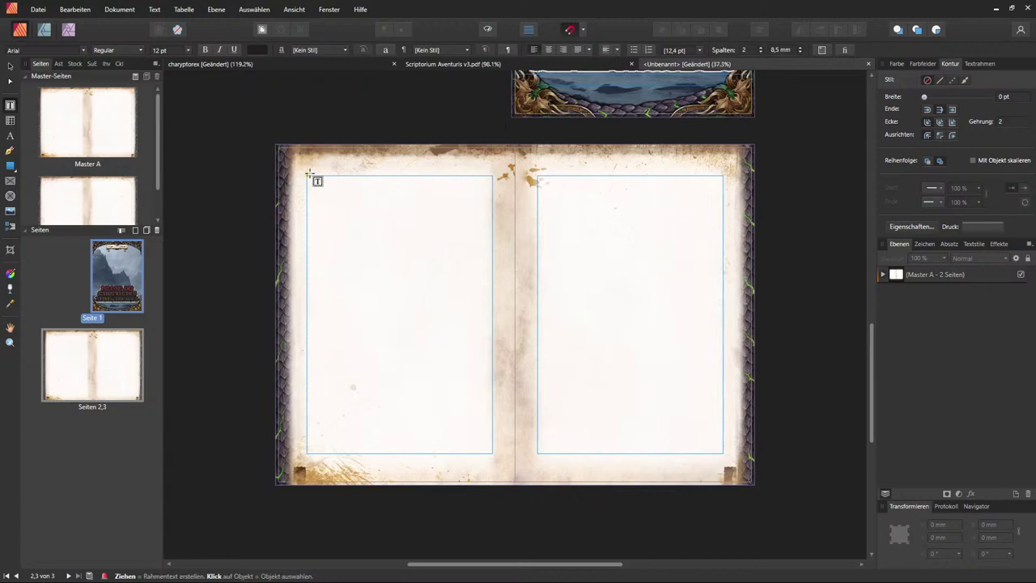
pyautogui.moveTo(307, 175); pyautogui.dragTo(492, 454)
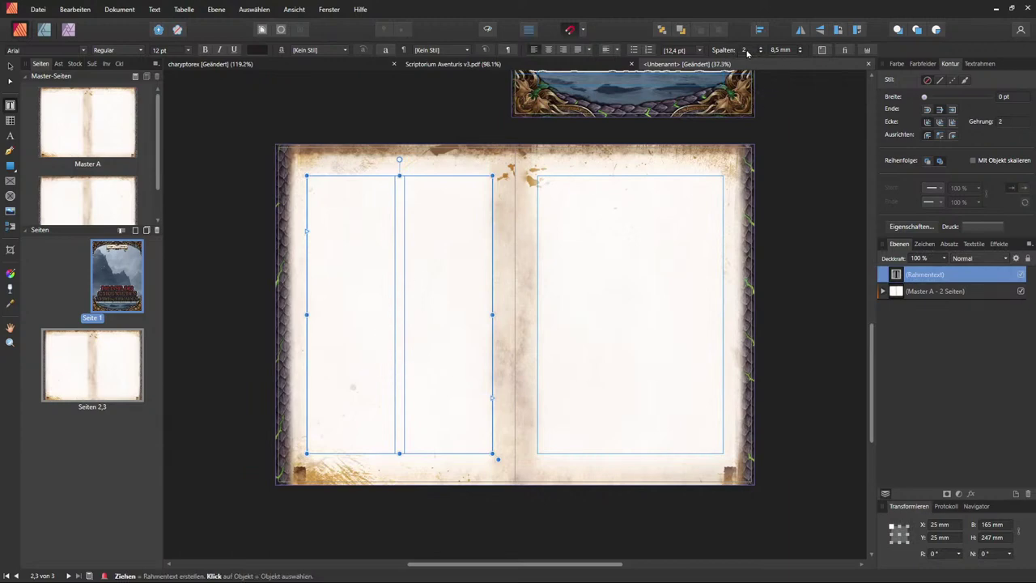
pyautogui.scroll(-11, 801, 50)
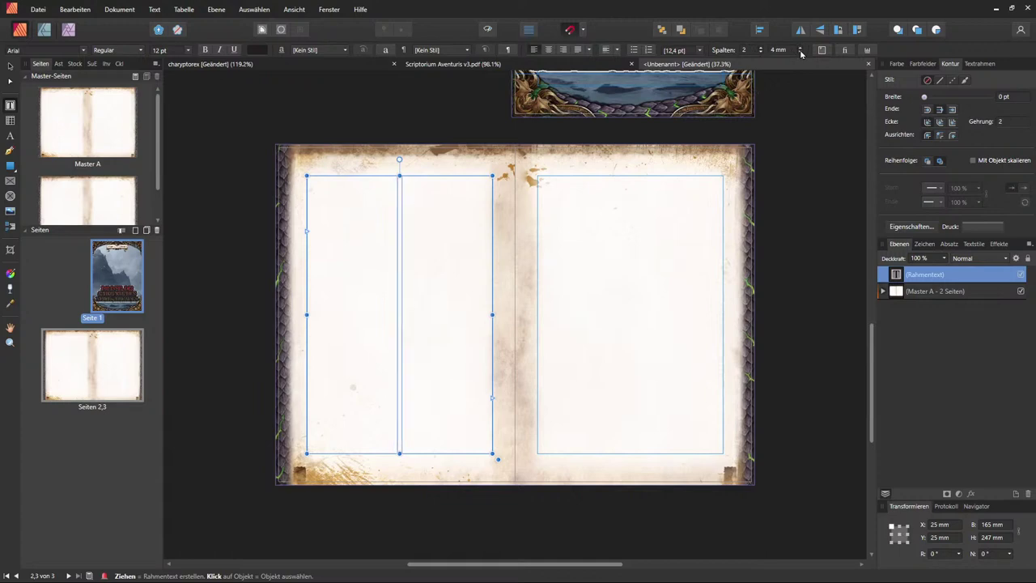
pyautogui.scroll(6, 800, 51)
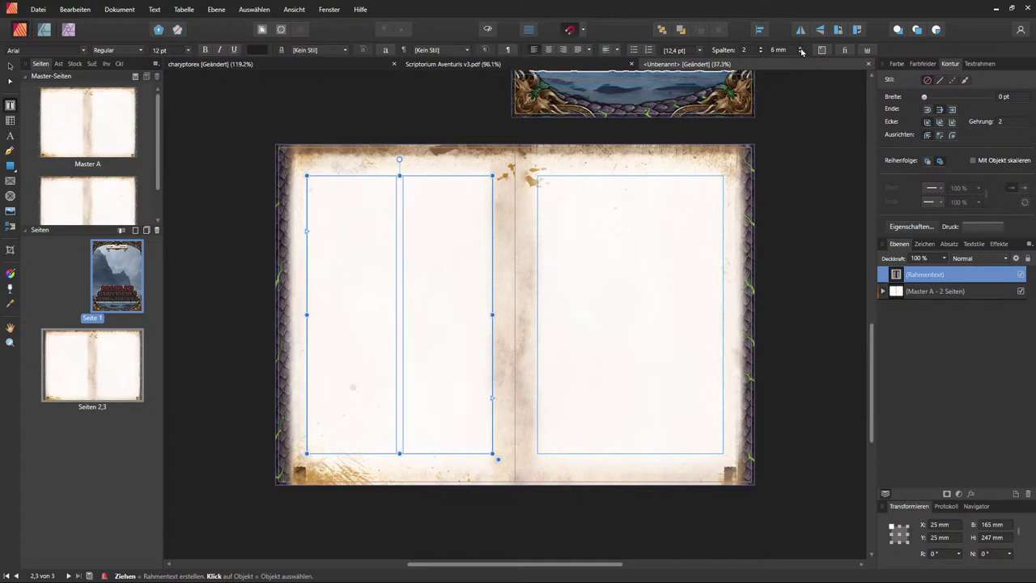
pyautogui.scroll(-1, 801, 51)
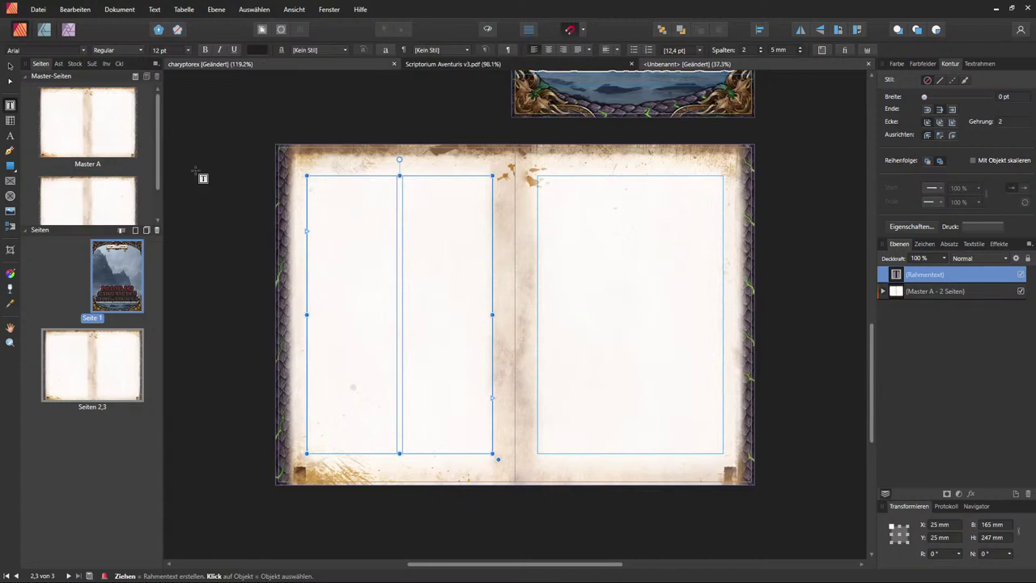
# Step: Examine the text columns and fonts on the Einleitung page of the charyptorex document and return to the untitled document
pyautogui.hotkey('ctrl', 'Tab')
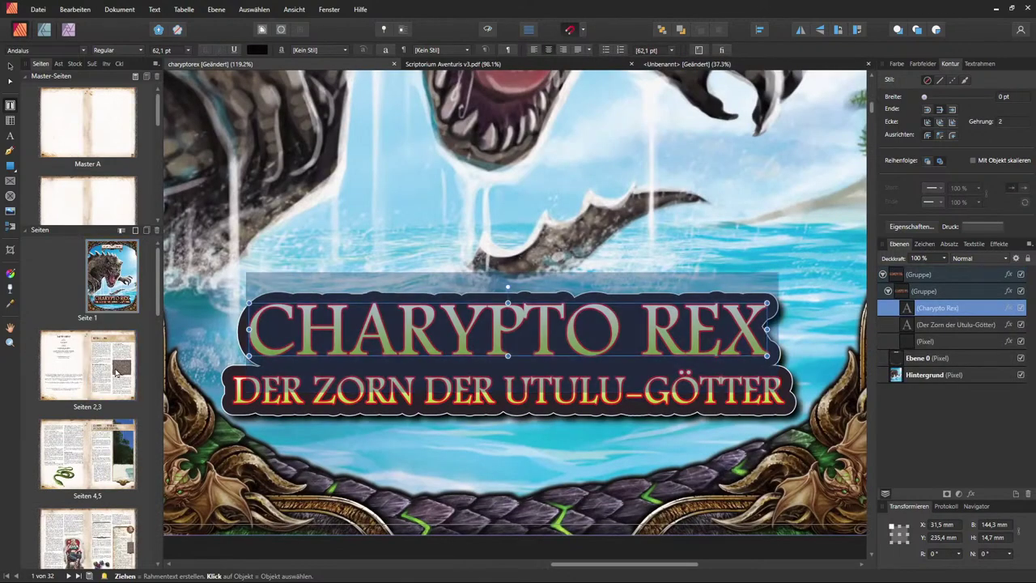
pyautogui.doubleClick(117, 373)
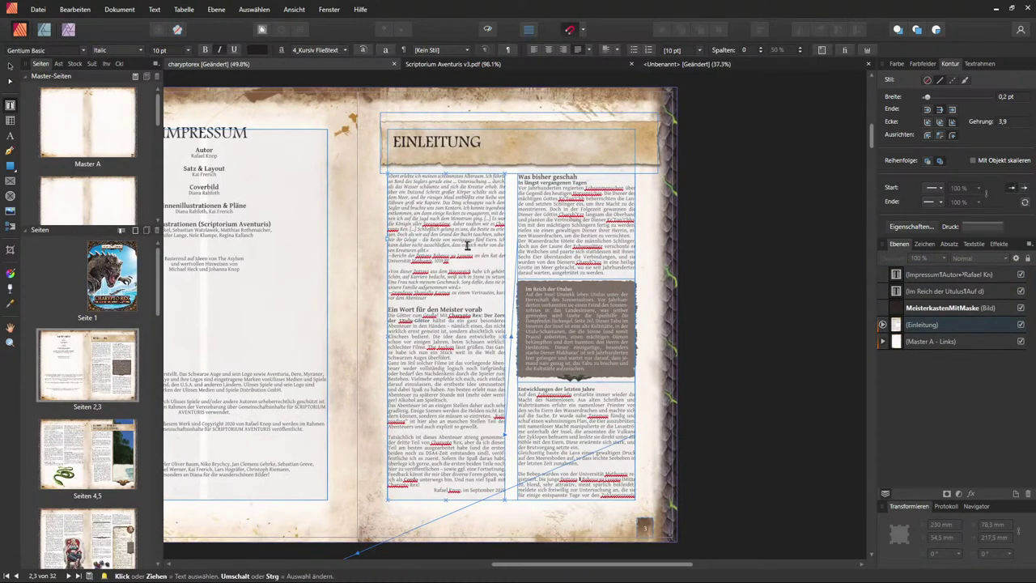
pyautogui.keyDown('shift'); pyautogui.click(466, 245); pyautogui.keyUp('shift')
pyautogui.scroll(-3, 437, 292)
pyautogui.scroll(4, 462, 327)
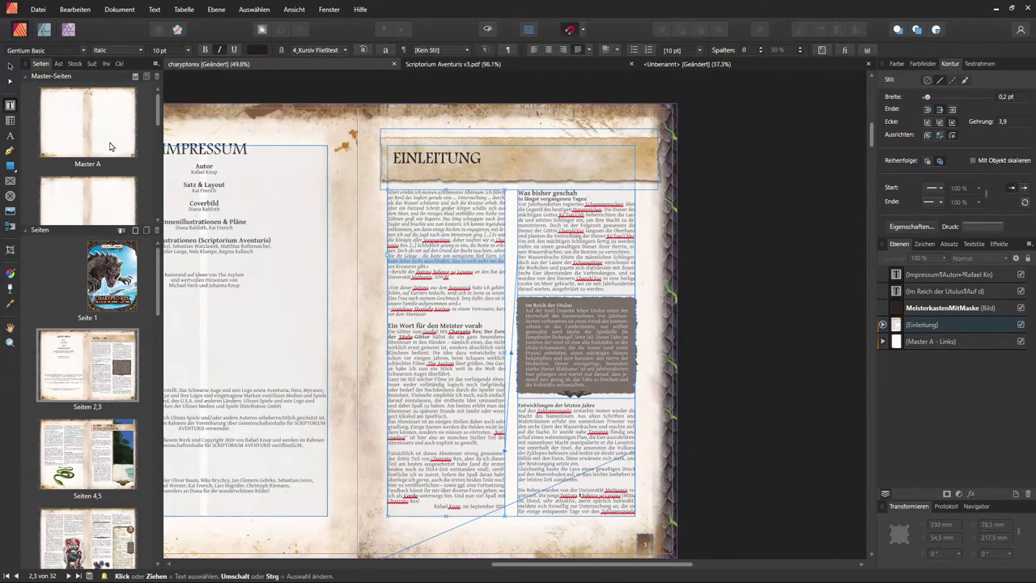
pyautogui.click(684, 64)
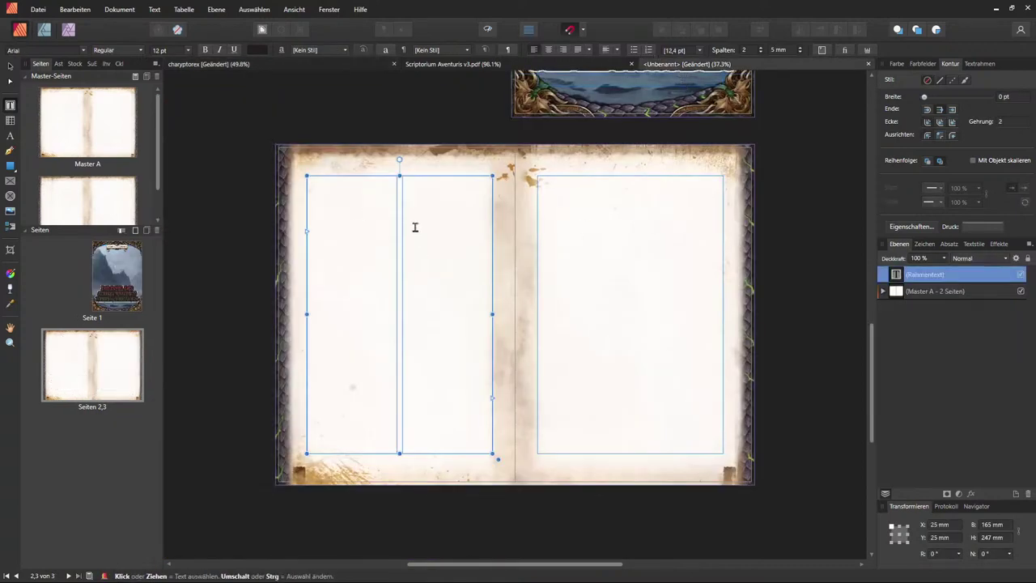
# Step: Paste the copied article text into the two-column text frame on page 2
pyautogui.press('Escape')
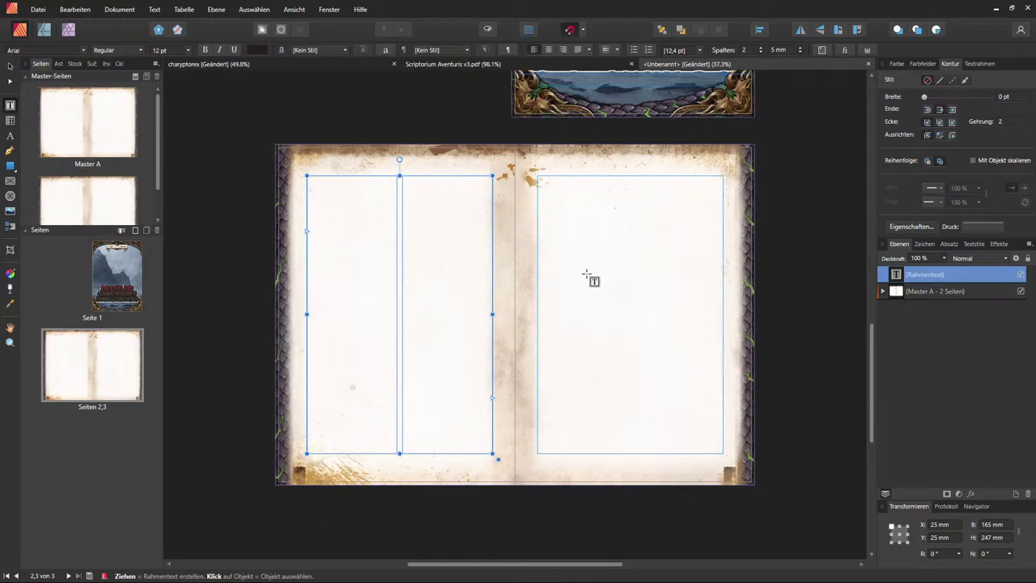
pyautogui.scroll(5, 325, 193)
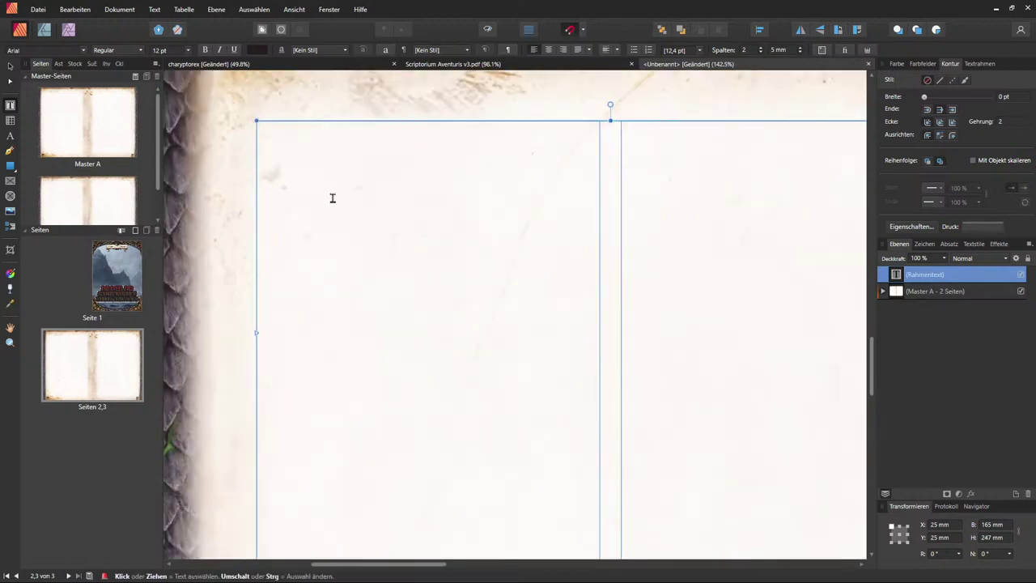
pyautogui.rightClick(323, 175)
pyautogui.click(200, 201)
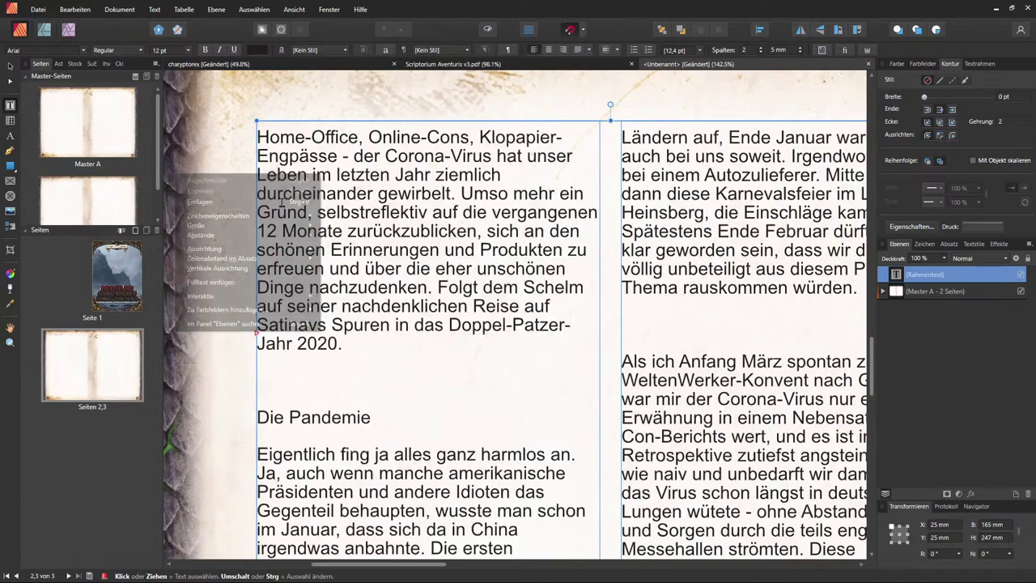
pyautogui.scroll(-4, 338, 209)
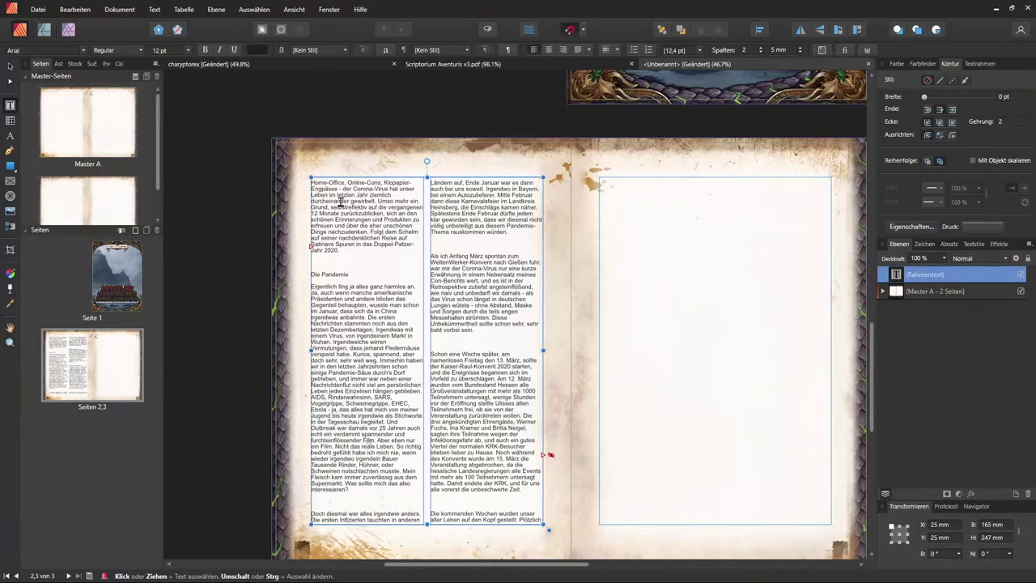
pyautogui.scroll(-1, 350, 211)
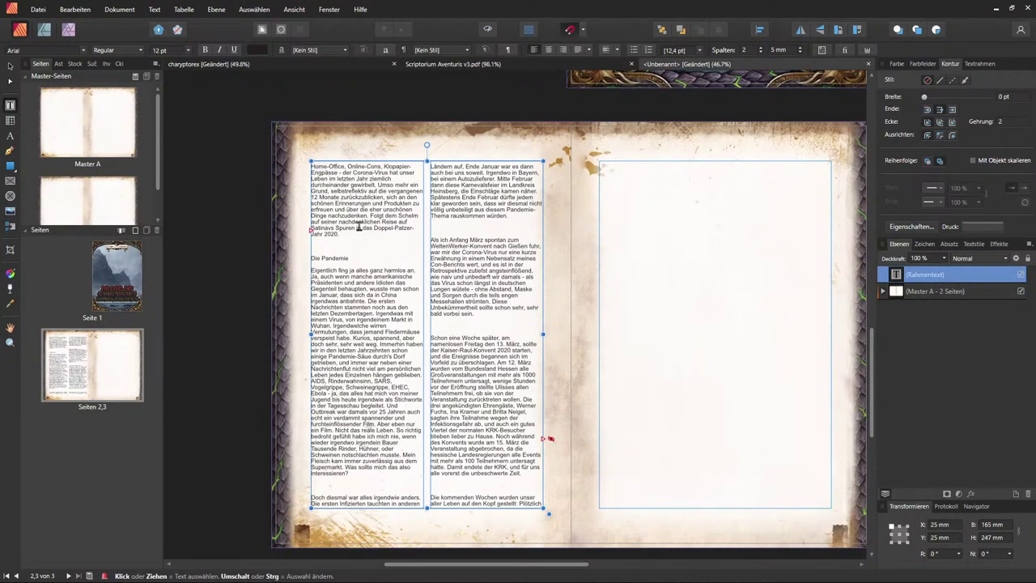
# Step: Set all text in the frame to the Gentium Book Basic font and justify it
pyautogui.hotkey('ctrl', 'a')
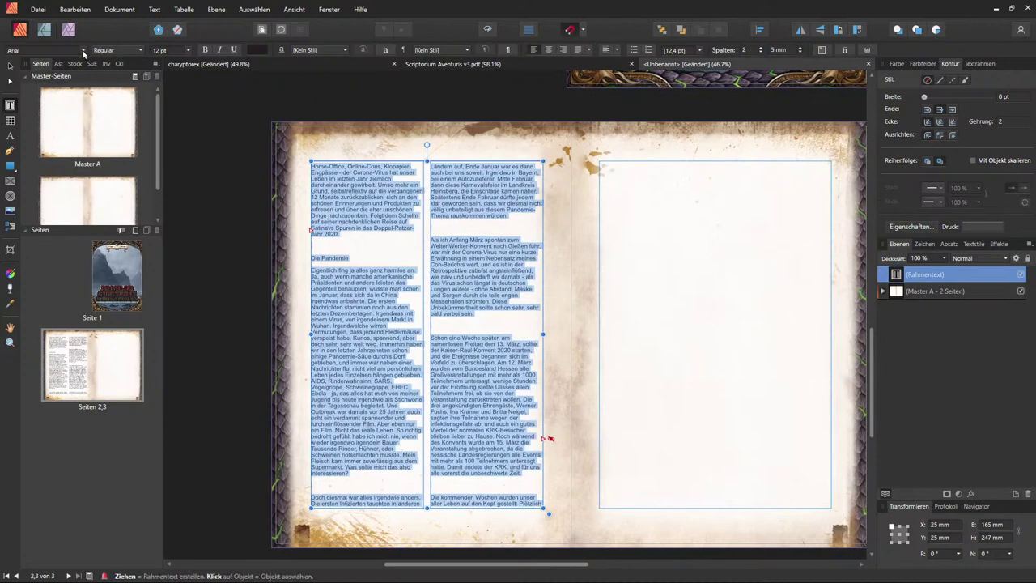
pyautogui.click(83, 51)
pyautogui.click(43, 50)
pyautogui.write('gen')
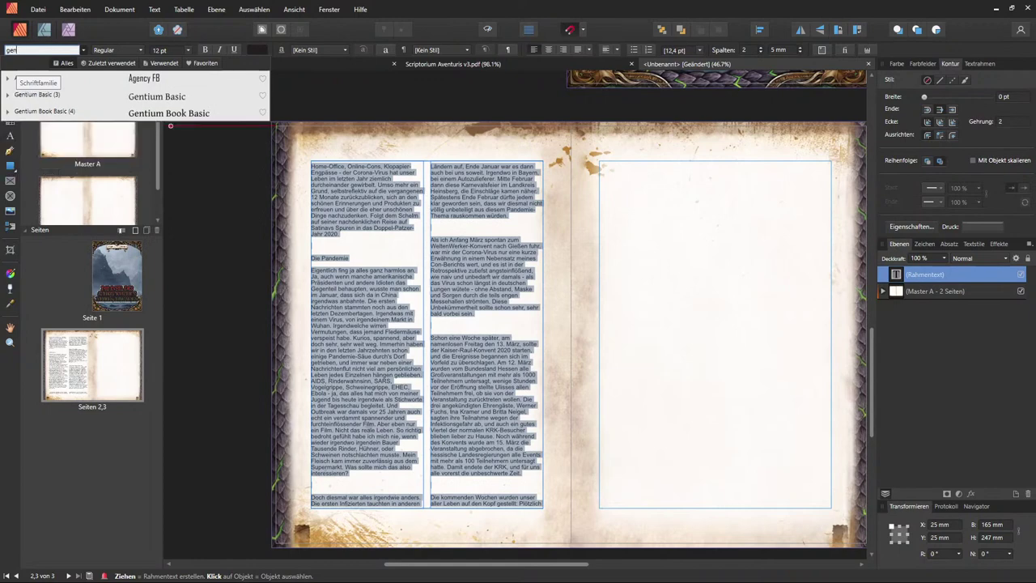
pyautogui.write('tium')
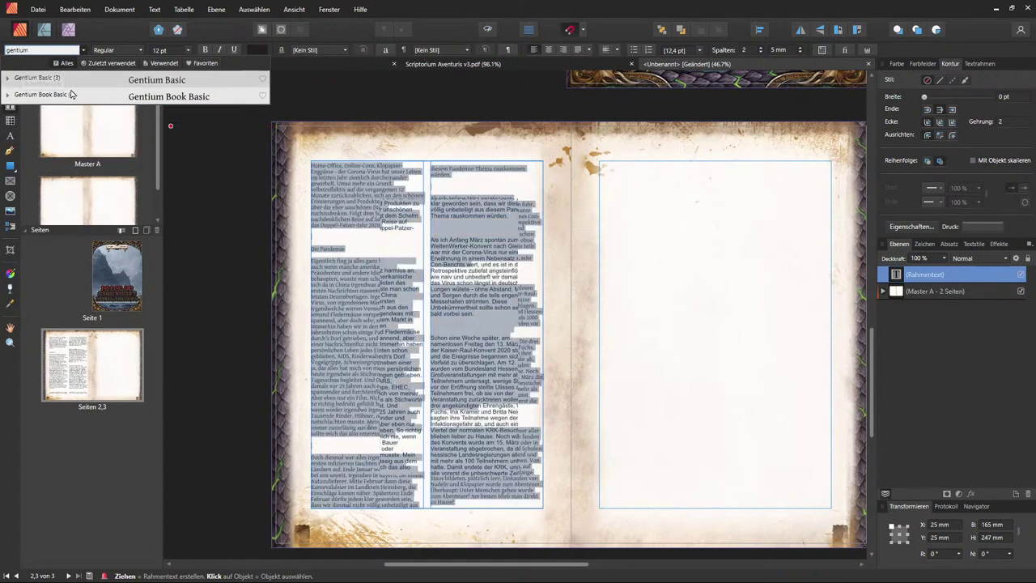
pyautogui.click(71, 98)
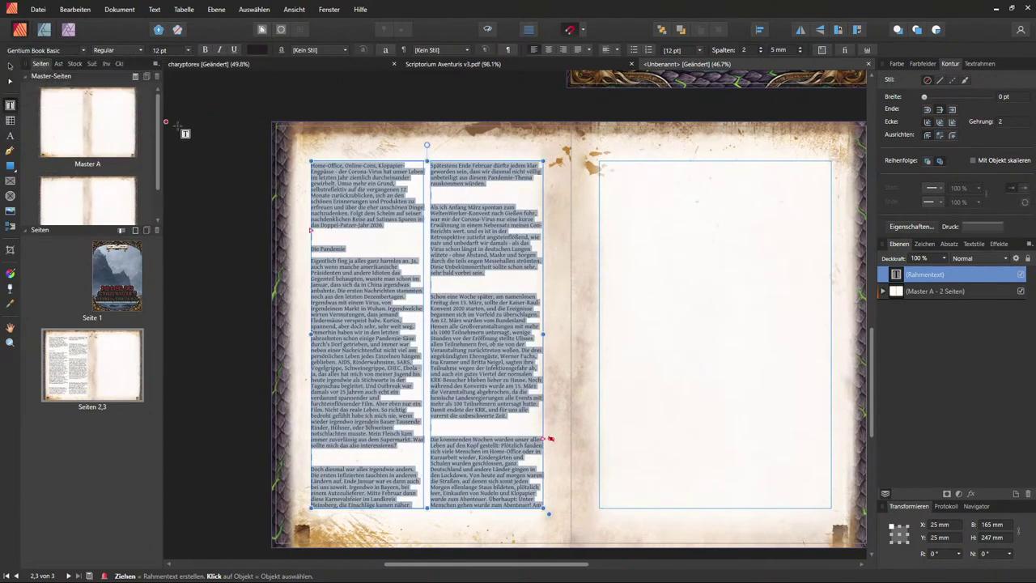
pyautogui.click(577, 51)
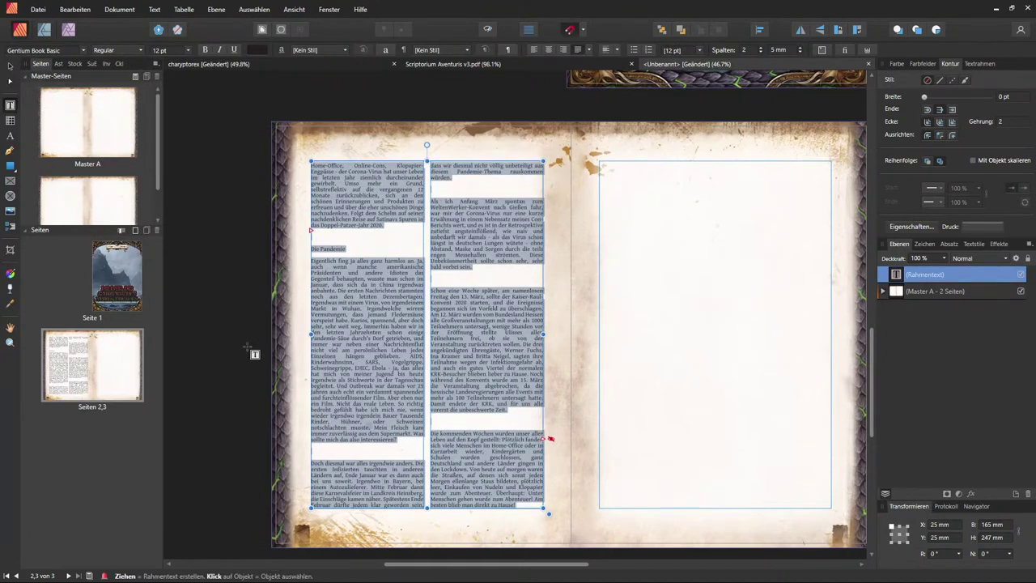
# Step: Check the body text size on charyptorex's Einleitung page and set all article text on page 2 to 10 pt
pyautogui.click(248, 68)
pyautogui.moveTo(437, 201); pyautogui.dragTo(448, 241)
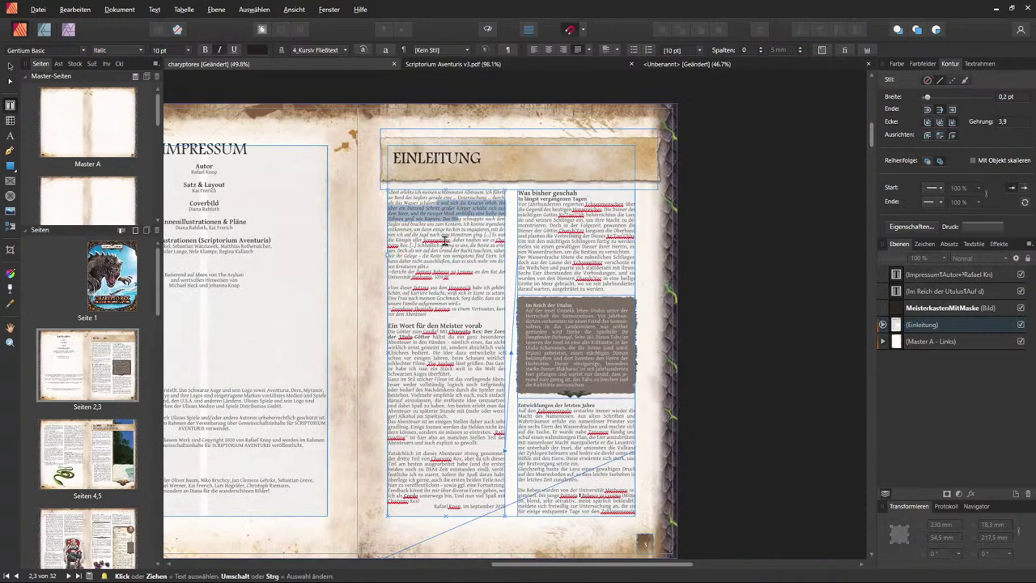
pyautogui.click(725, 68)
pyautogui.hotkey('ctrl', 'a')
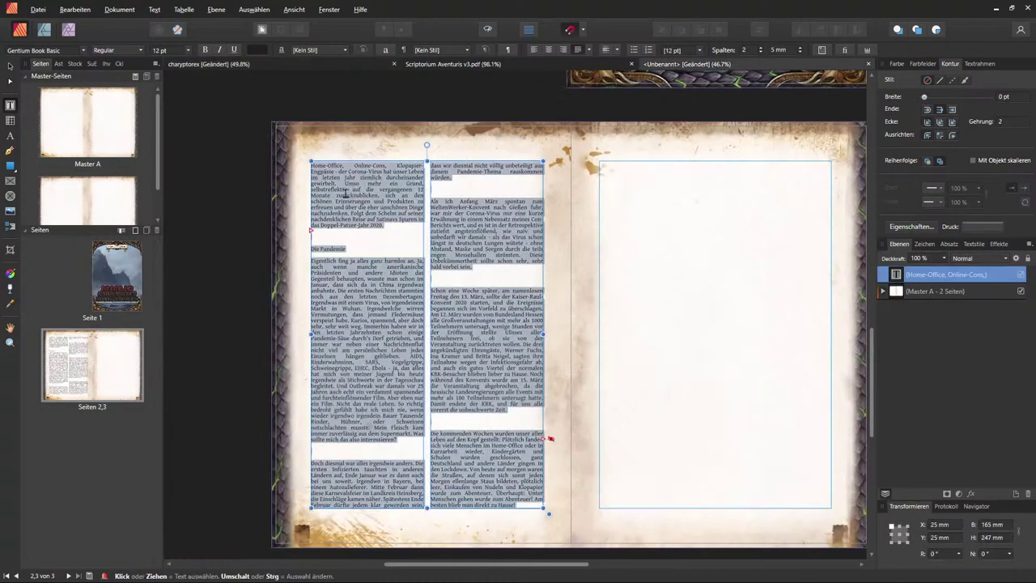
pyautogui.click(187, 52)
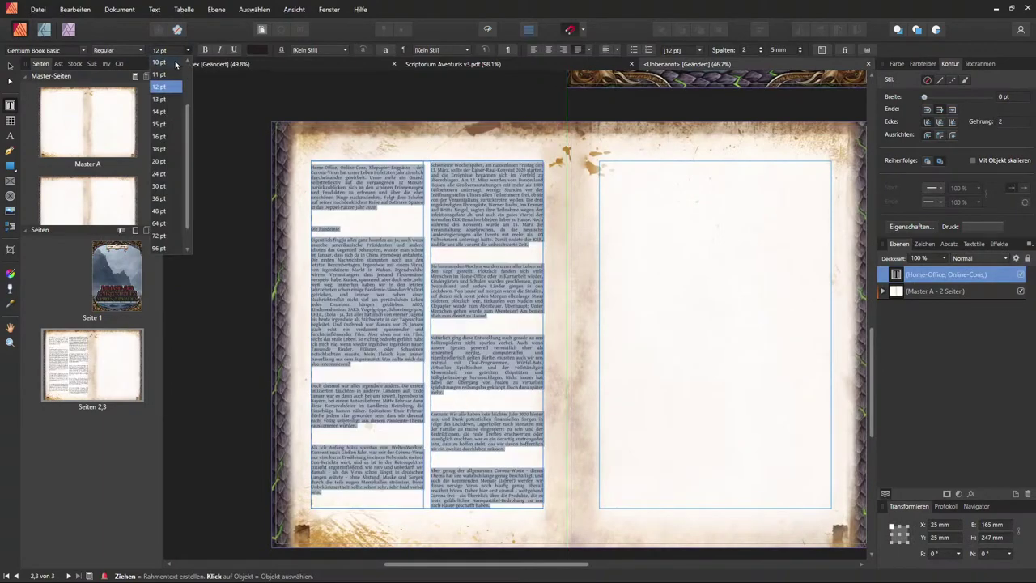
pyautogui.click(175, 63)
pyautogui.click(368, 163)
# Step: Remove the surplus blank lines after the intro paragraph and after the paragraphs ending "unbeschwerte Zeit." and "direkt zu Hause!"
pyautogui.scroll(5, 369, 162)
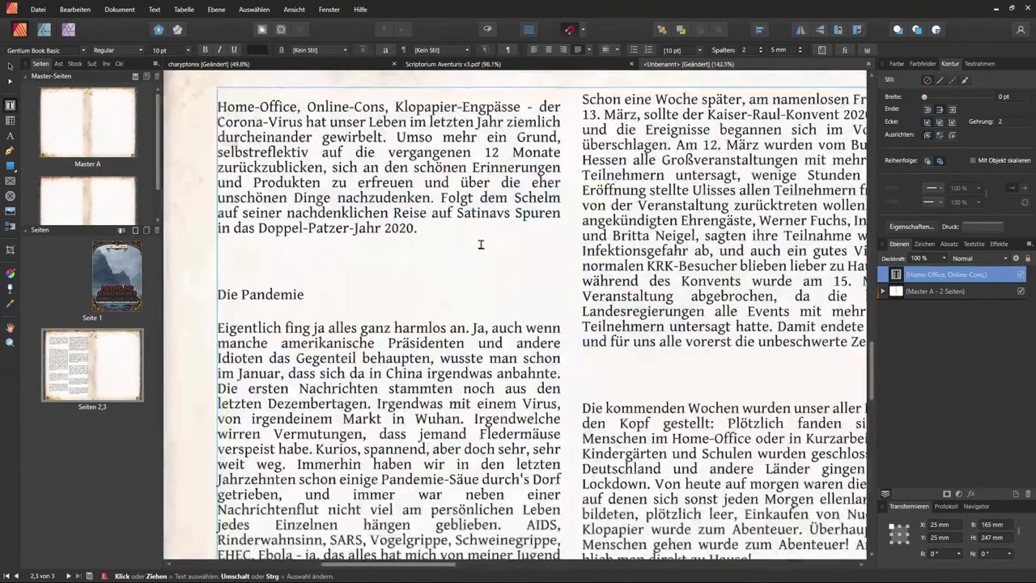
pyautogui.scroll(-2, 481, 244)
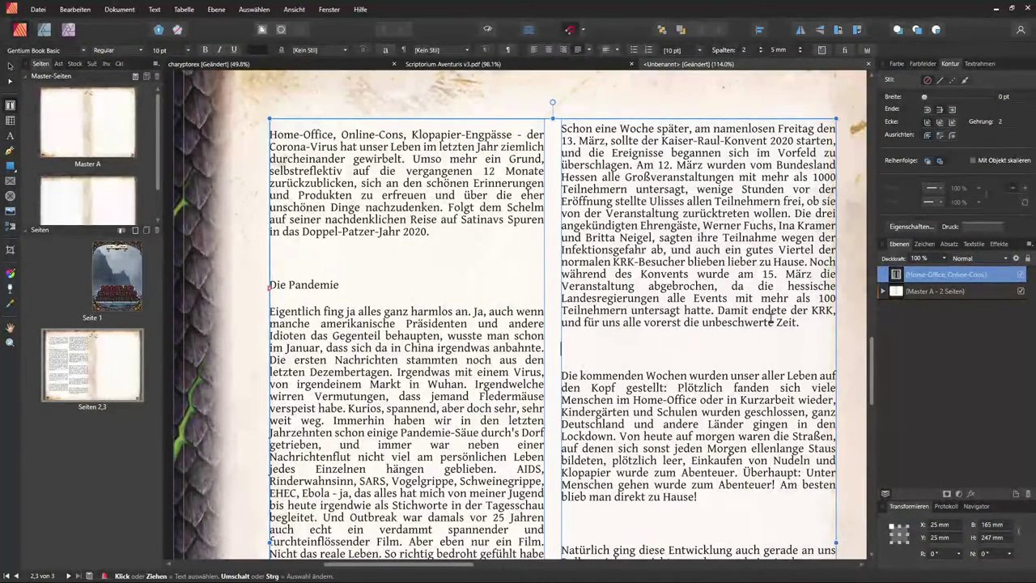
pyautogui.click(790, 340)
pyautogui.press('BackSpace')
pyautogui.press('BackSpace')
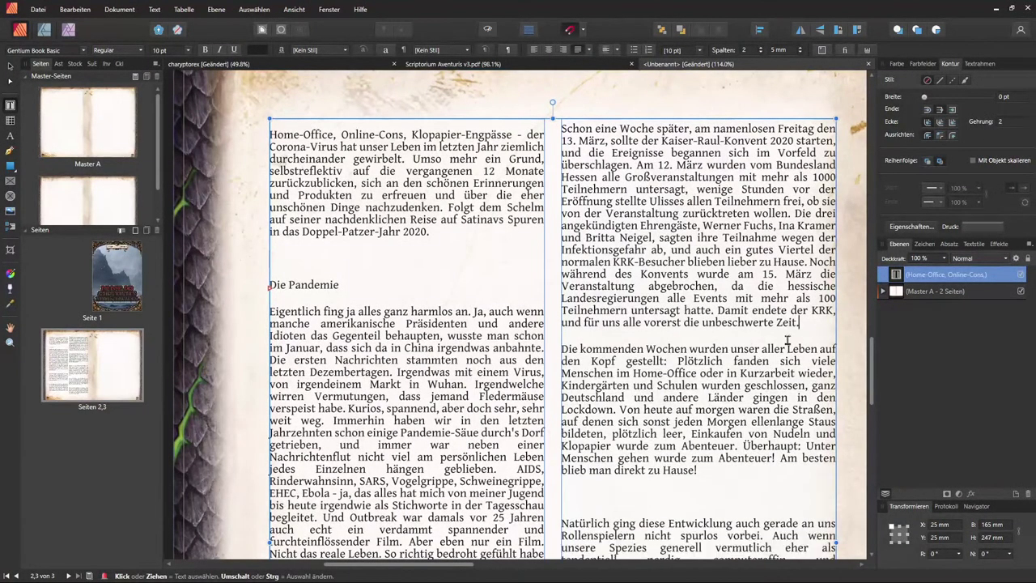
pyautogui.click(501, 237)
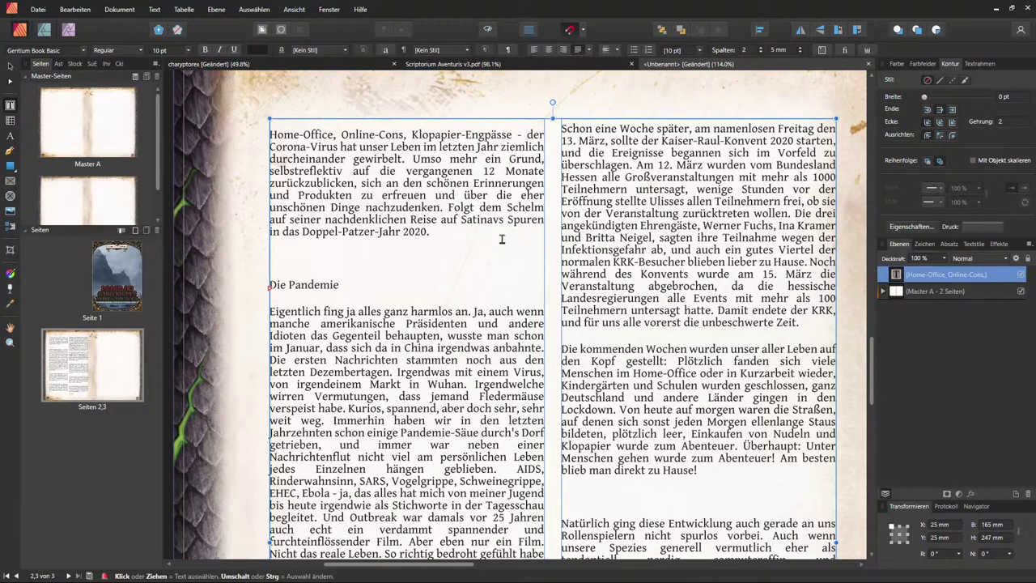
pyautogui.press('Delete')
pyautogui.press('Delete')
pyautogui.click(747, 448)
pyautogui.press('Delete')
pyautogui.press('Delete')
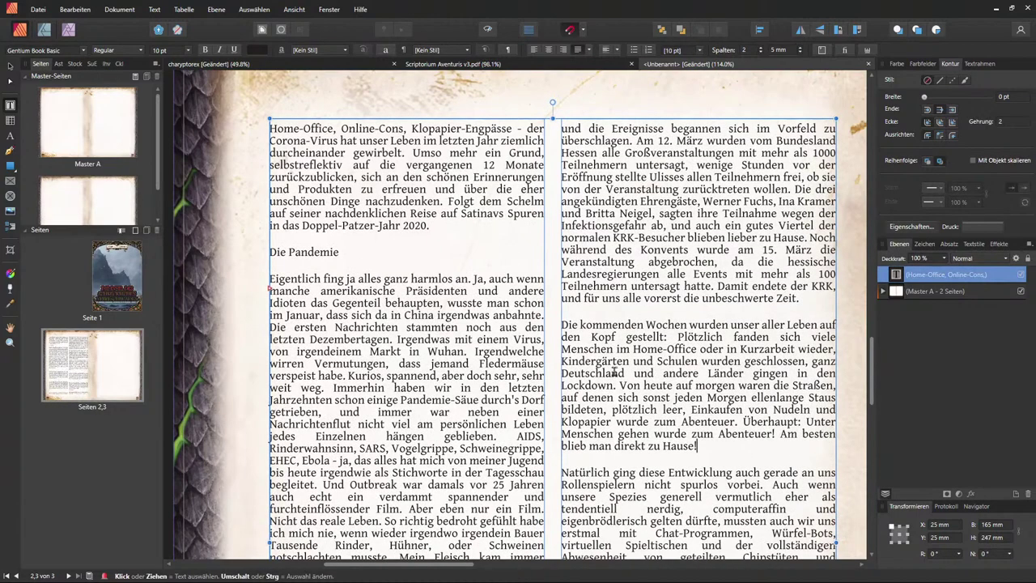
pyautogui.scroll(-2, 416, 273)
pyautogui.scroll(2, 419, 274)
pyautogui.press('Escape')
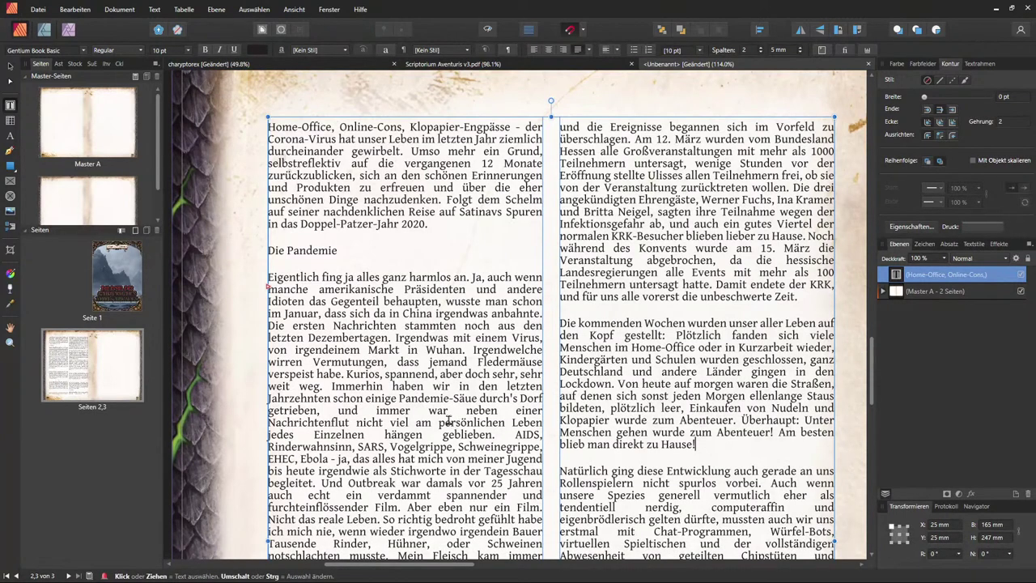
# Step: Make the intro paragraph starting "Home-Office, Online-Cons" italic and place the text cursor at its end
pyautogui.click(480, 233)
pyautogui.moveTo(485, 231); pyautogui.dragTo(275, 127)
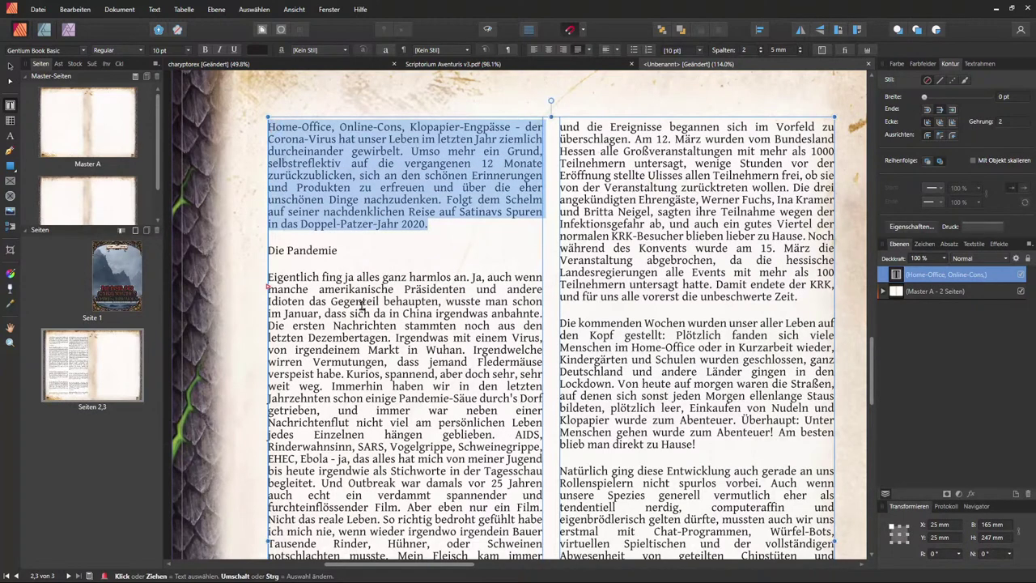
pyautogui.hotkey('ctrl', 'i')
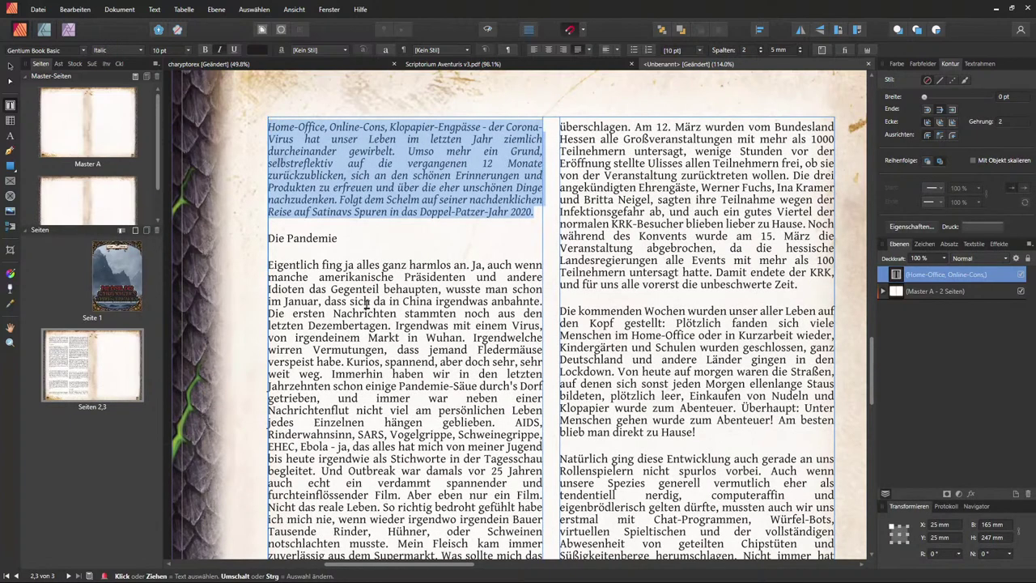
pyautogui.click(535, 212)
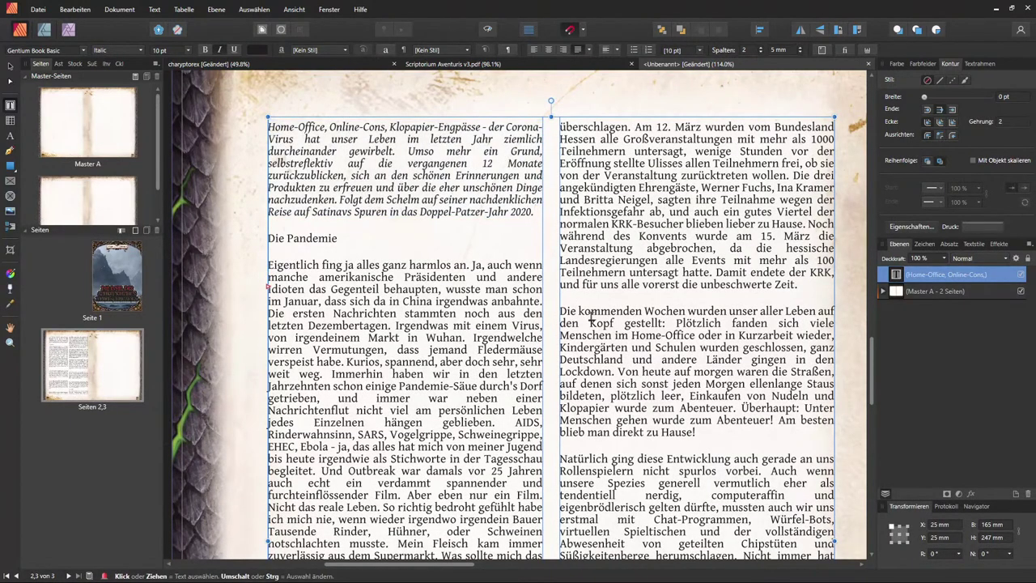
pyautogui.press('Return')
pyautogui.press('Return')
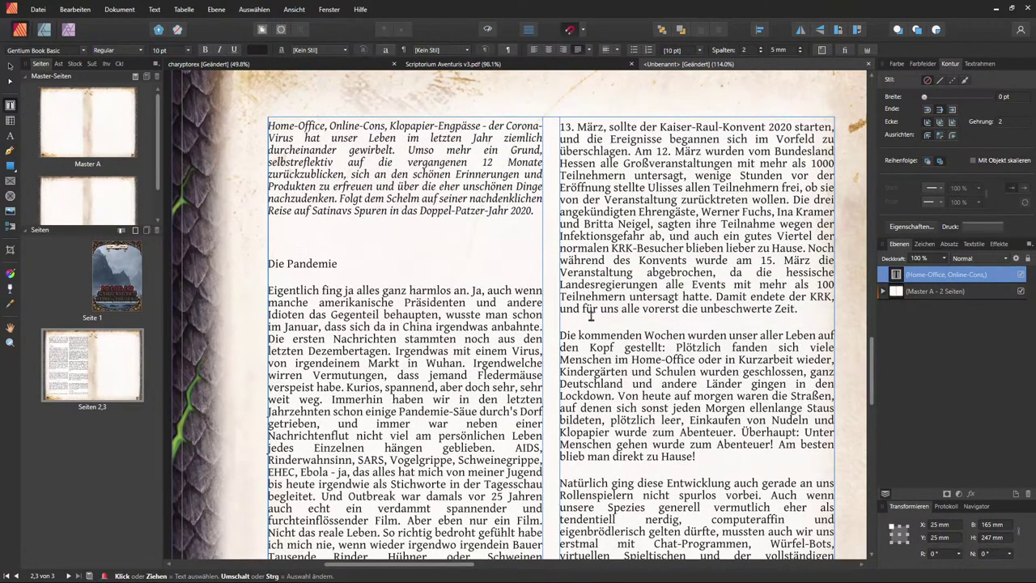
pyautogui.write('- Schel')
pyautogui.press('BackSpace')
pyautogui.press('BackSpace')
pyautogui.press('BackSpace')
pyautogui.press('BackSpace')
pyautogui.press('BackSpace')
pyautogui.press('BackSpace')
pyautogui.press('BackSpace')
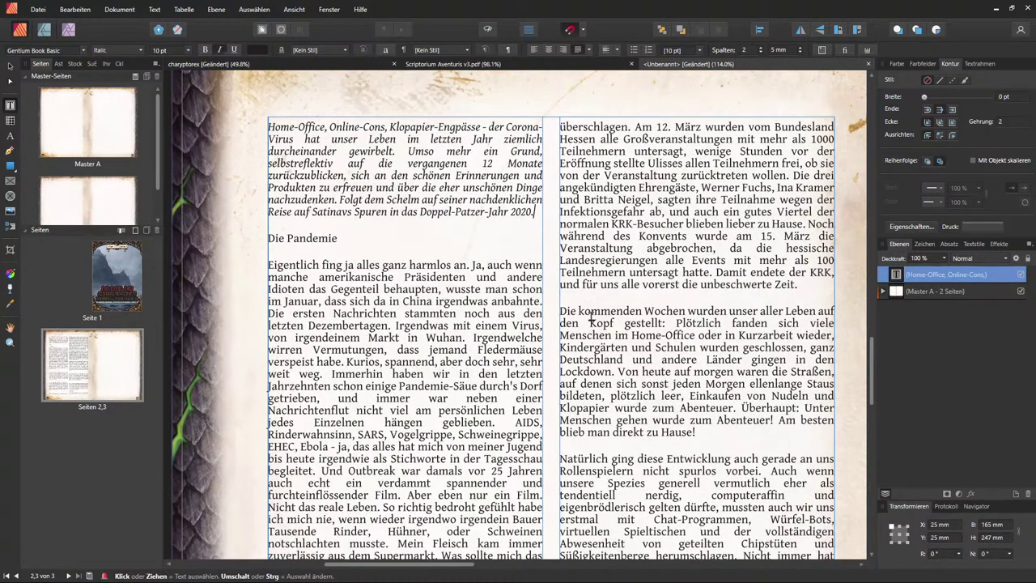
# Step: Add the line "Ein Schelm in seinem, neuzeitlich" directly below the intro paragraph
pyautogui.press('Return')
pyautogui.write('Ein Schel')
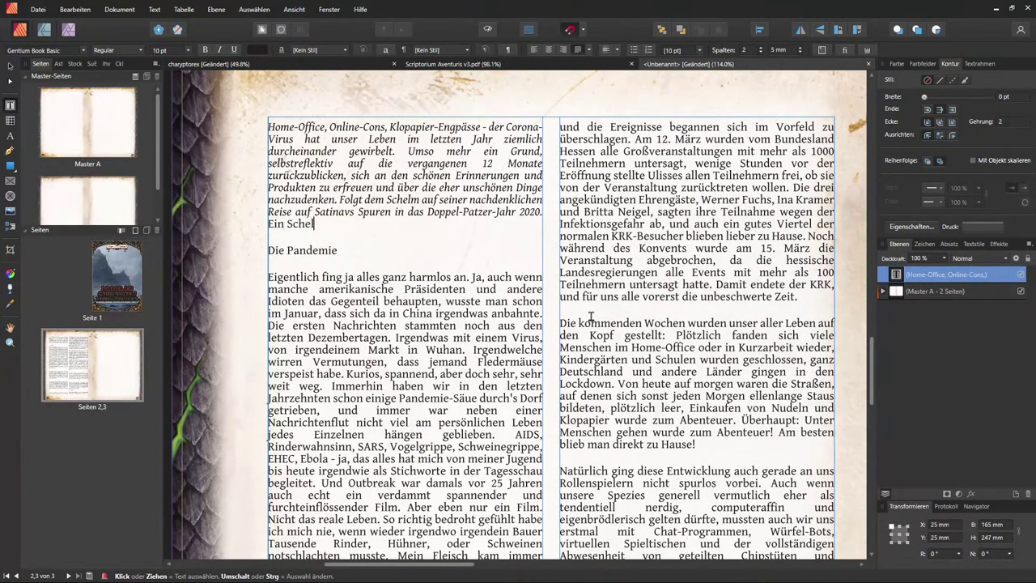
pyautogui.write('m in seinem, neuzeitlich')
# Step: Try to right-align the line "Ein Schelm in seinem, neuzeitlich" and undo the alignment
pyautogui.hotkey('ctrl', 'shift', 'Left')
pyautogui.hotkey('ctrl', 'shift', 'Left')
pyautogui.hotkey('ctrl', 'shift', 'Left')
pyautogui.hotkey('ctrl', 'shift', 'Left')
pyautogui.hotkey('ctrl', 'shift', 'Left')
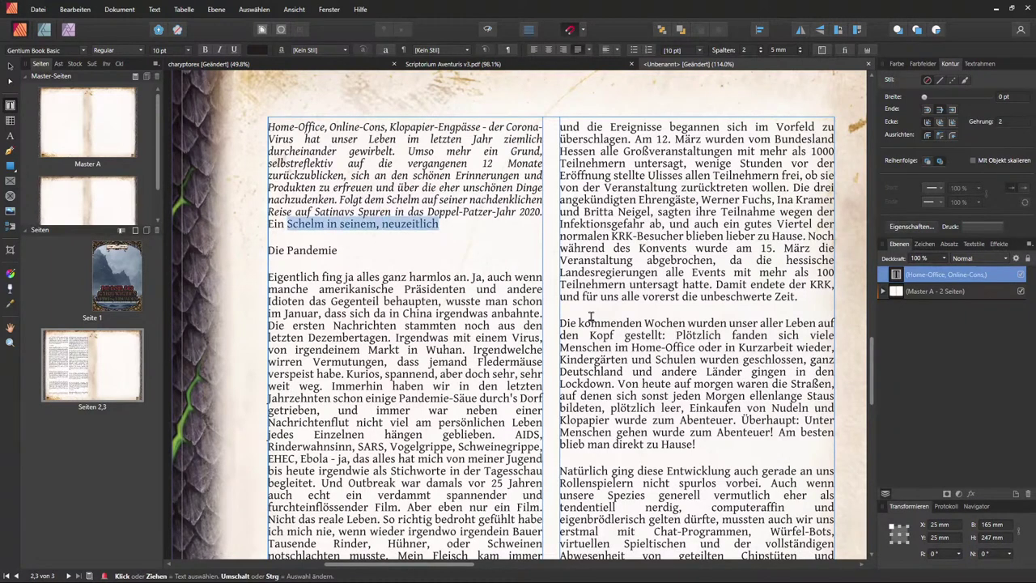
pyautogui.click(562, 49)
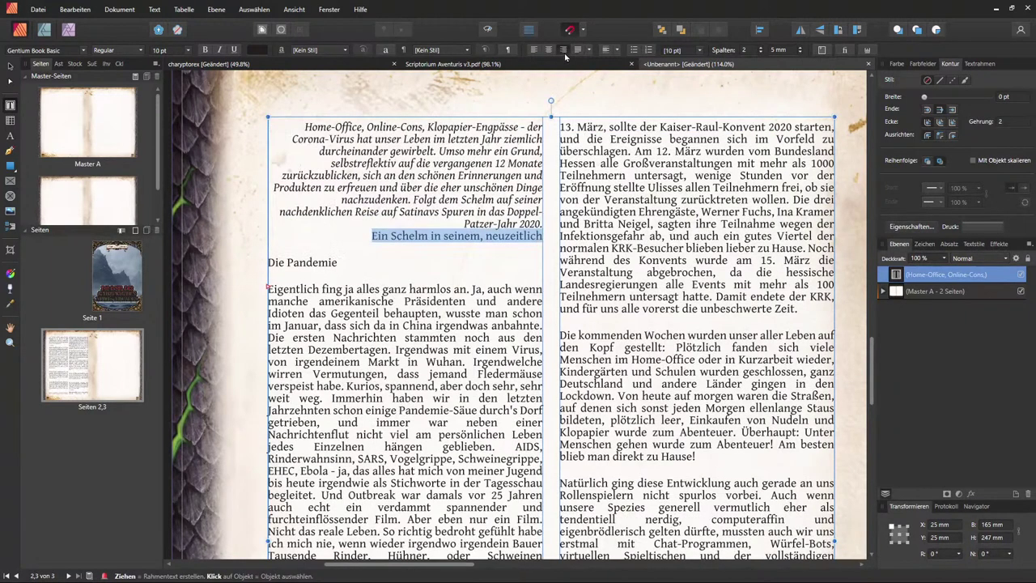
pyautogui.hotkey('ctrl', 'z')
# Step: Make the line "Ein Schelm in seinem, neuzeitlich" below the intro italic and deselect it
pyautogui.click(466, 220)
pyautogui.click(543, 209)
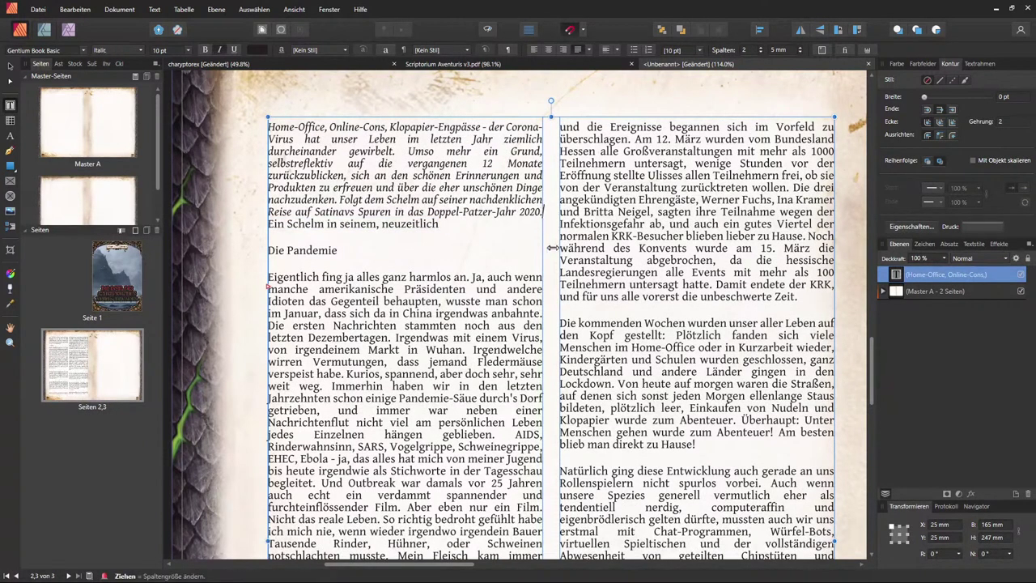
pyautogui.press('Down')
pyautogui.hotkey('ctrl', 'shift', 'Left')
pyautogui.hotkey('ctrl', 'shift', 'Left')
pyautogui.hotkey('ctrl', 'shift', 'Left')
pyautogui.hotkey('ctrl', 'shift', 'Left')
pyautogui.hotkey('ctrl', 'shift', 'Left')
pyautogui.hotkey('ctrl', 'i')
pyautogui.press('Escape')
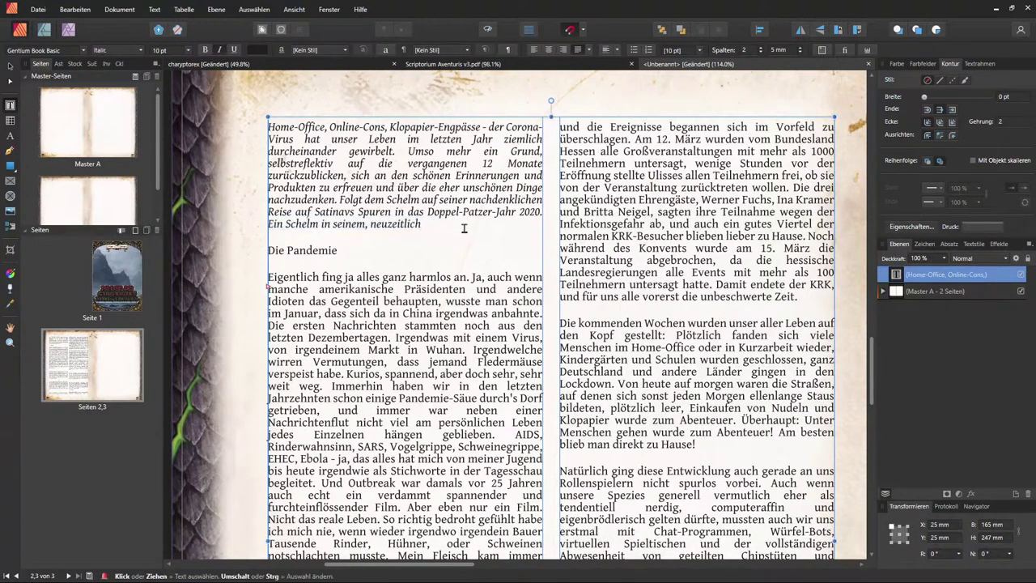
# Step: Try making the frame of the selected body text ignore the baseline grid, and place the text cursor after "Die Pandemie"
pyautogui.hotkey('ctrl', 'a')
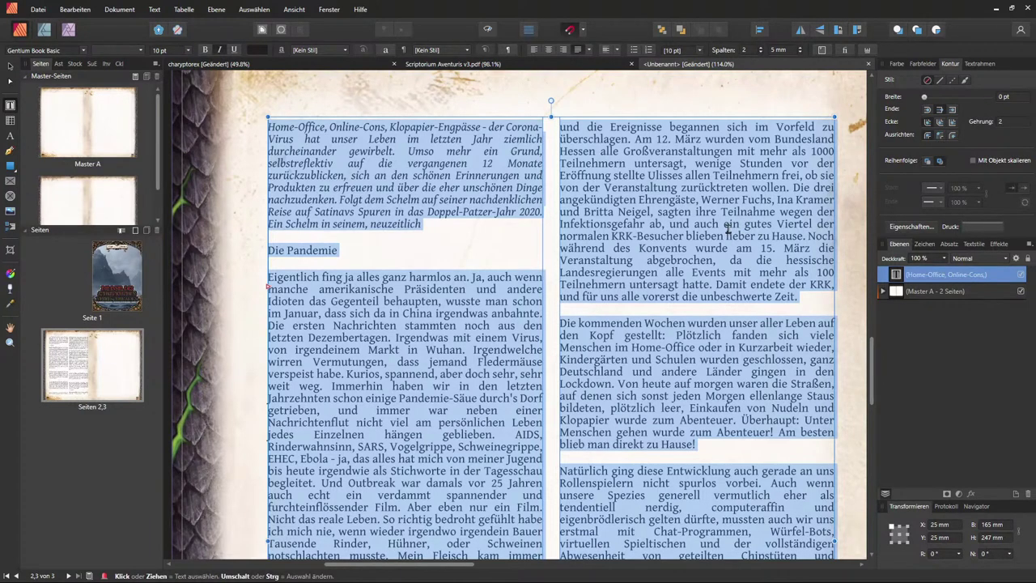
pyautogui.click(990, 64)
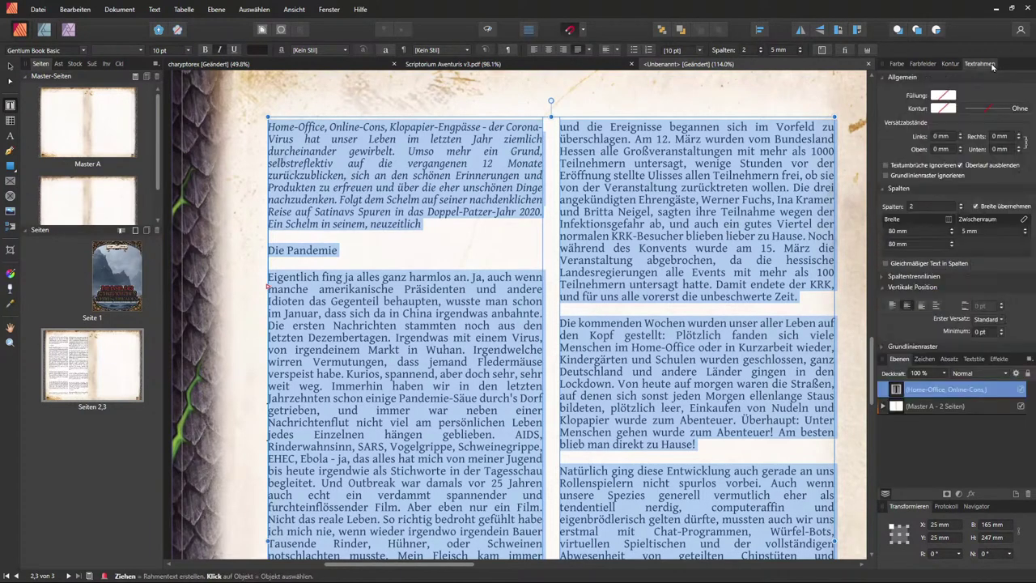
pyautogui.click(886, 174)
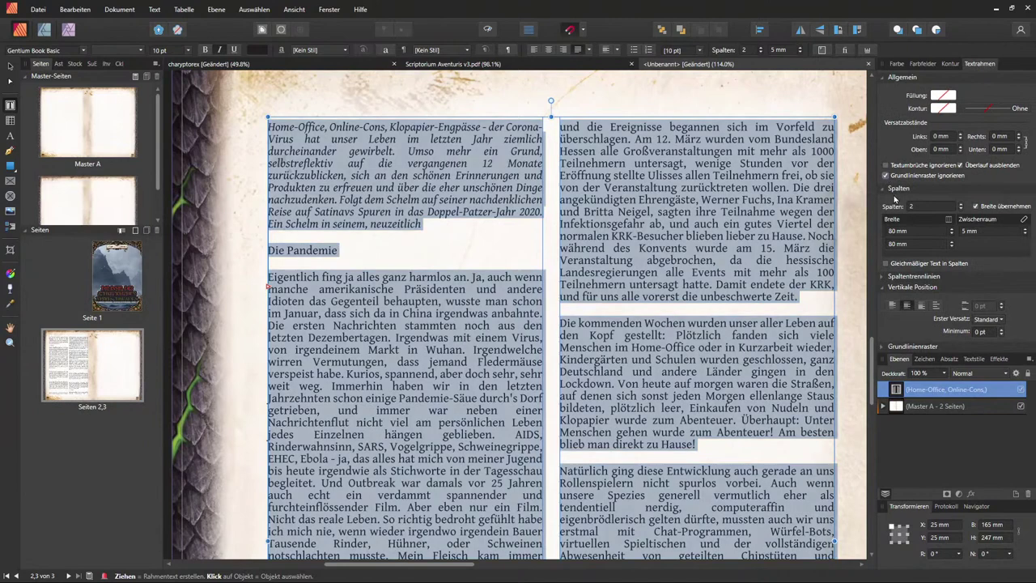
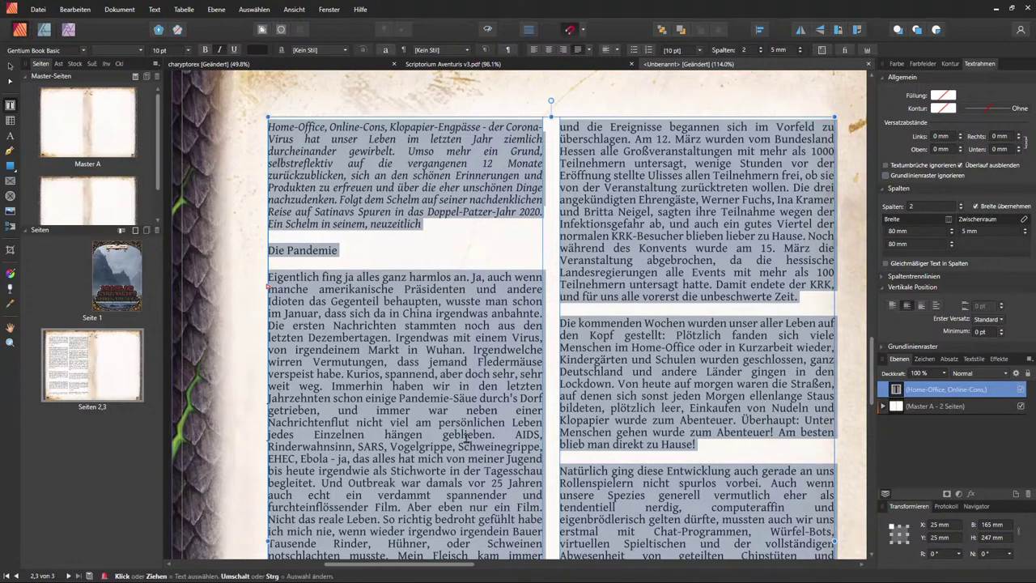
pyautogui.click(394, 256)
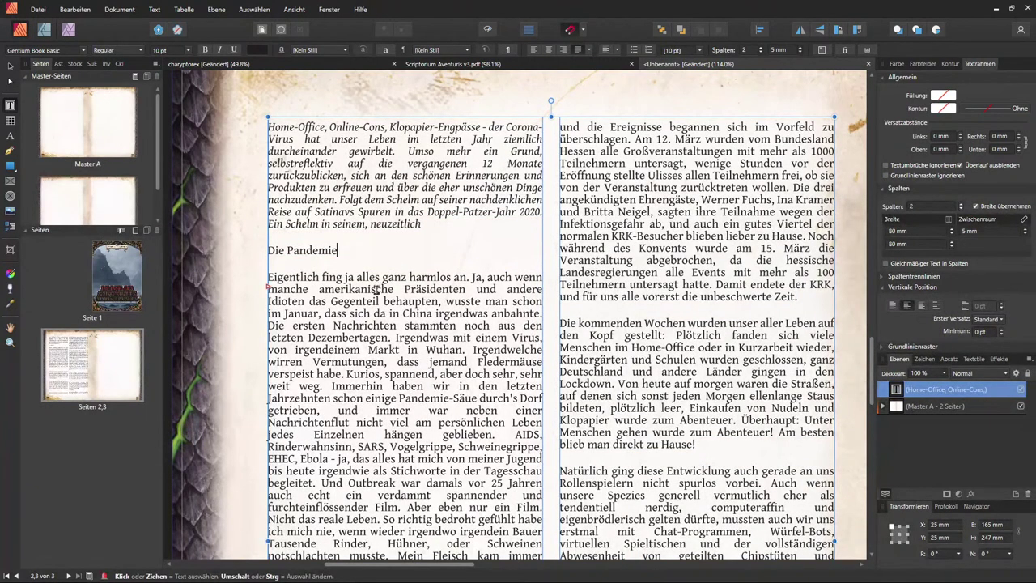
# Step: Delete the surplus blank lines between the body text paragraphs in both columns of the frame
pyautogui.scroll(-5, 653, 293)
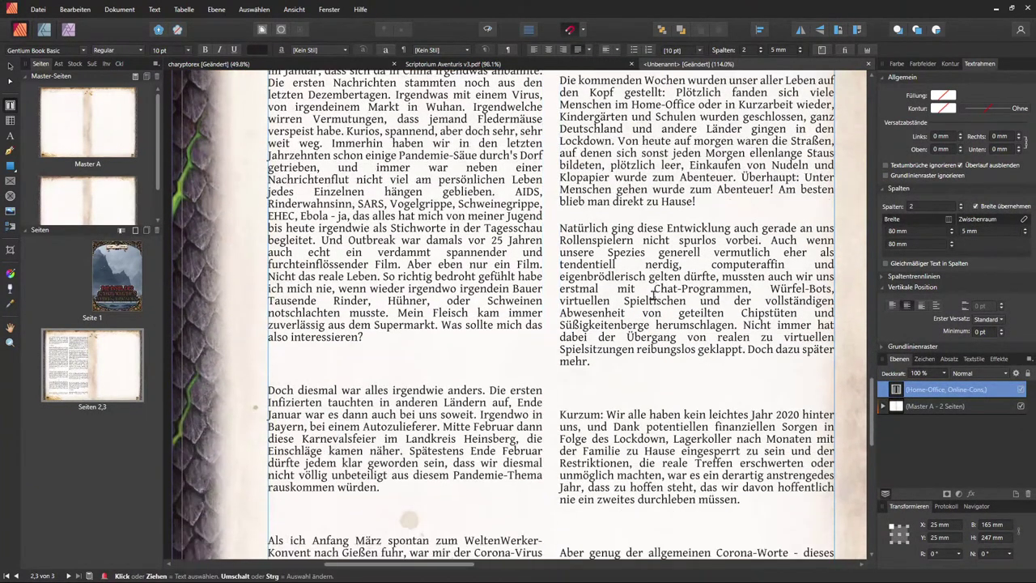
pyautogui.scroll(3, 653, 294)
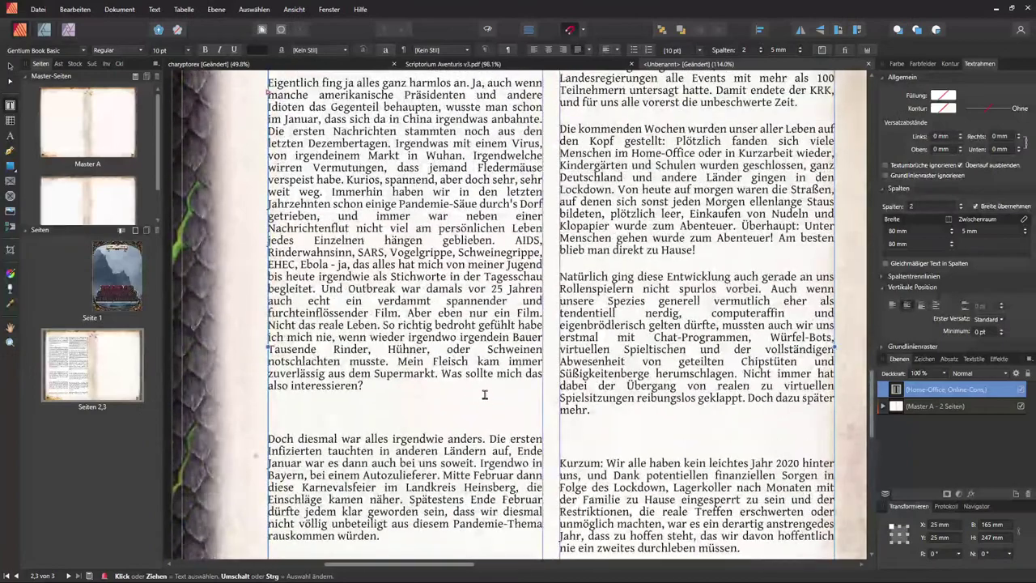
pyautogui.scroll(-1, 541, 402)
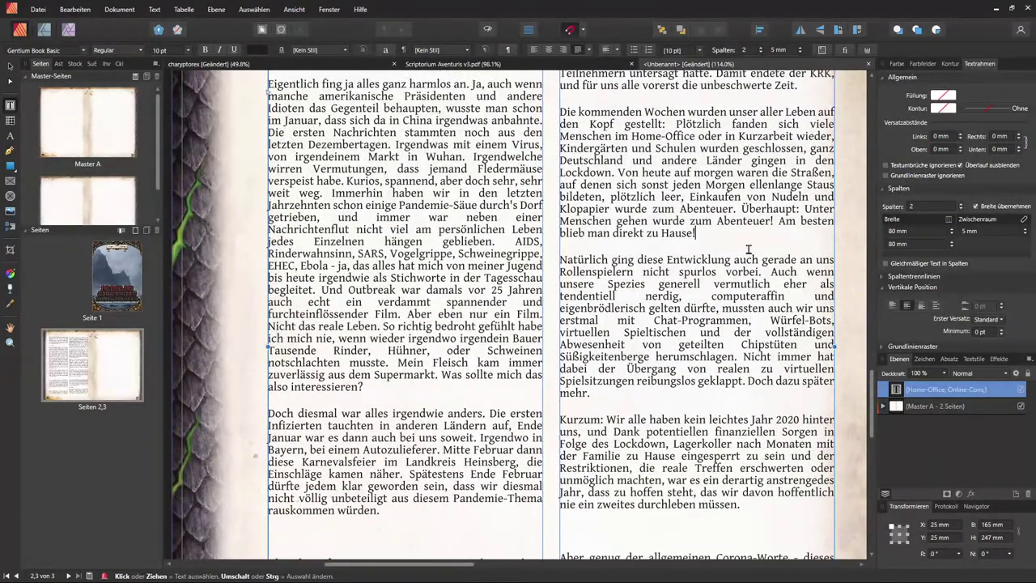
pyautogui.scroll(-4, 648, 441)
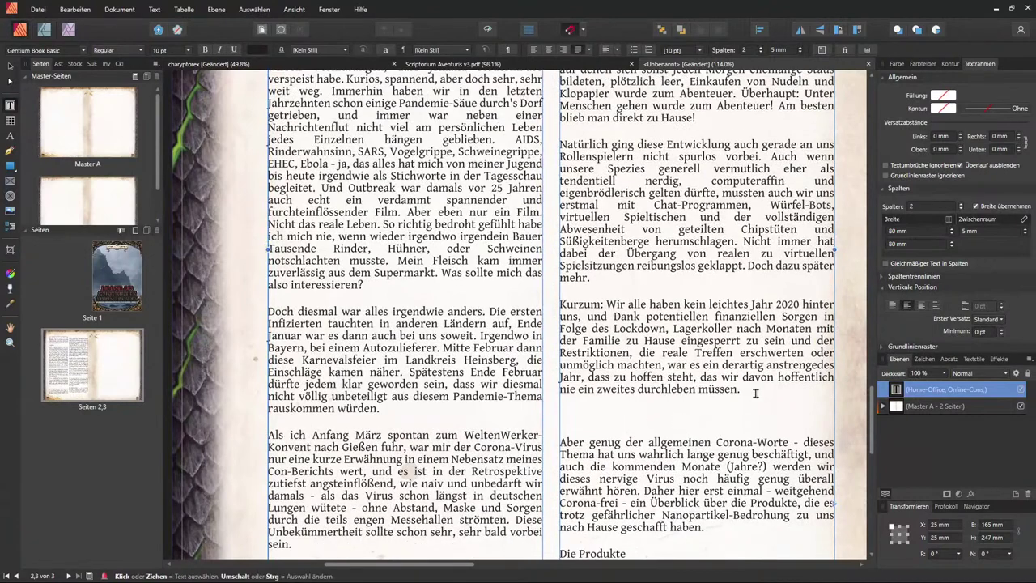
pyautogui.press('BackSpace')
pyautogui.scroll(-4, 744, 519)
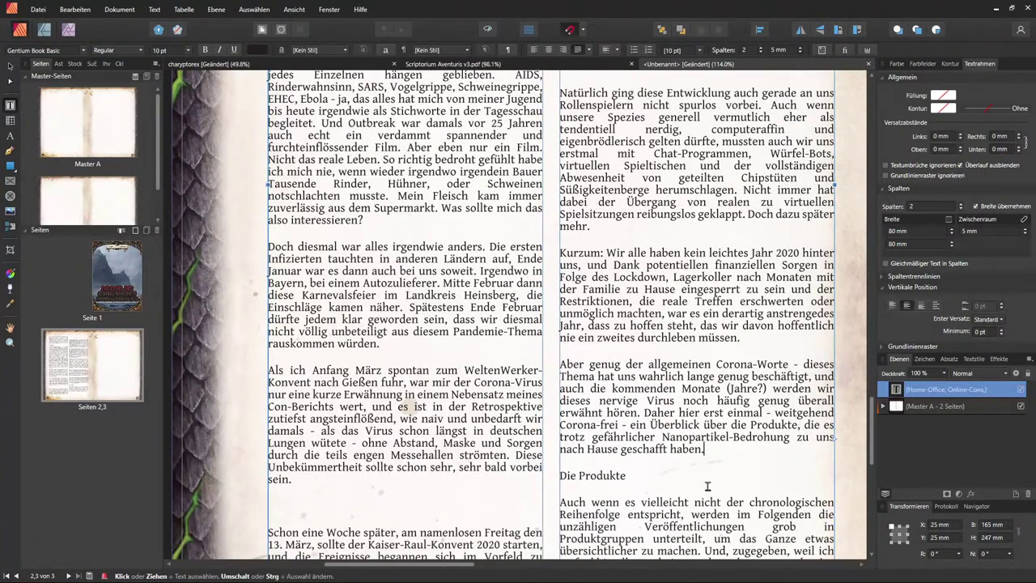
pyautogui.click(387, 434)
pyautogui.press('Delete')
pyautogui.moveTo(399, 293); pyautogui.dragTo(411, 318)
pyautogui.click(412, 306)
# Step: Try to close the empty gap above the first line of the second text column
pyautogui.scroll(5, 412, 308)
pyautogui.scroll(10, 457, 414)
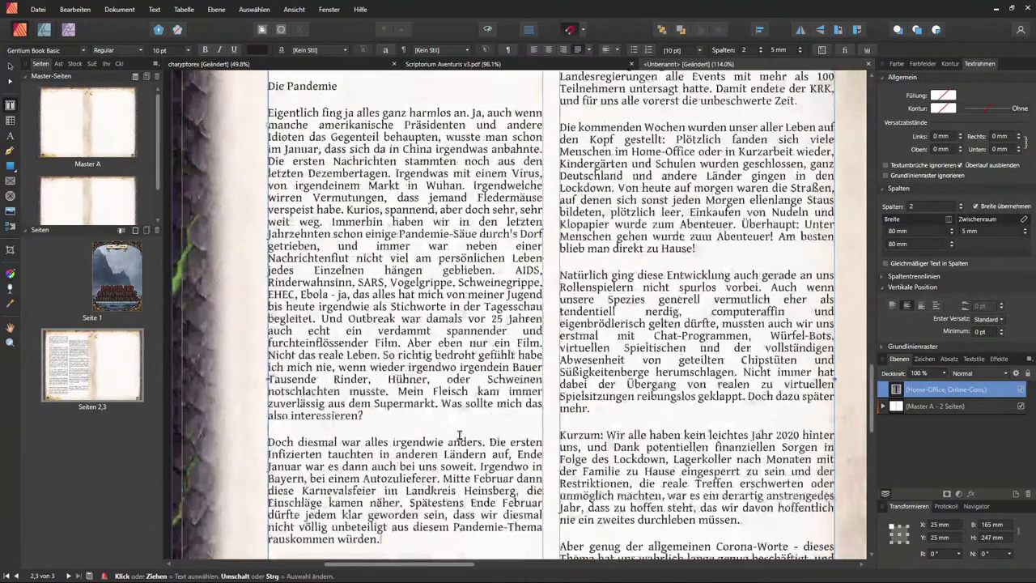
pyautogui.scroll(2, 453, 429)
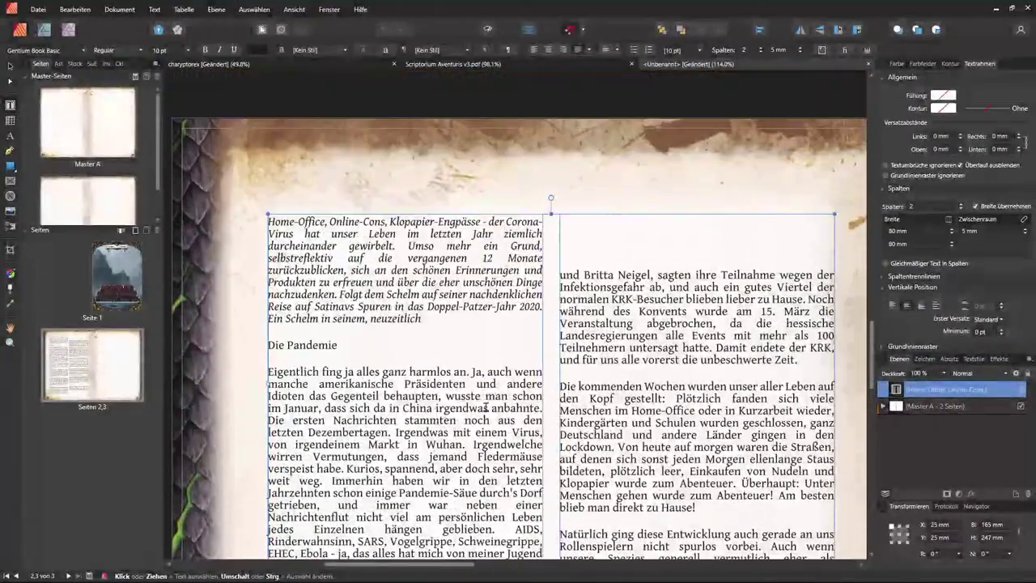
pyautogui.click(622, 232)
pyautogui.click(560, 275)
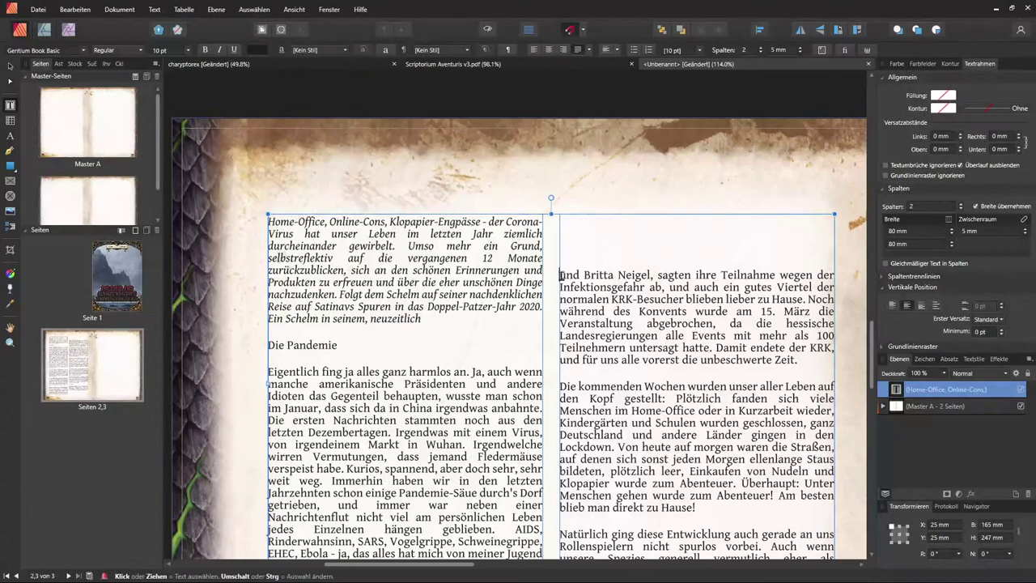
pyautogui.write('Krameru')
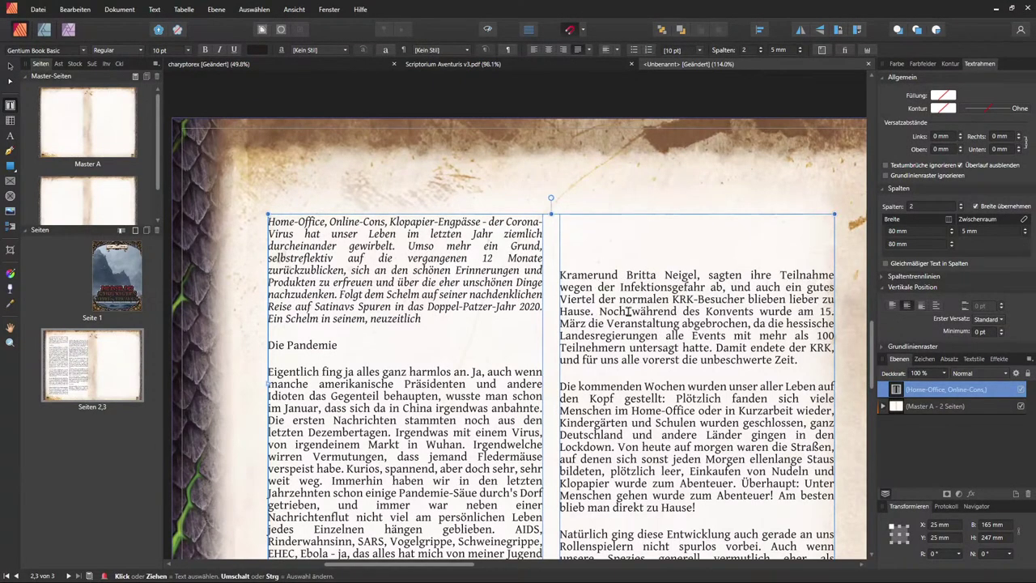
# Step: Lower the upper edge of the two-column text frame to free space for a chapter banner, and deselect the frame
pyautogui.scroll(-20, 627, 312)
pyautogui.scroll(6, 571, 330)
pyautogui.scroll(18, 571, 330)
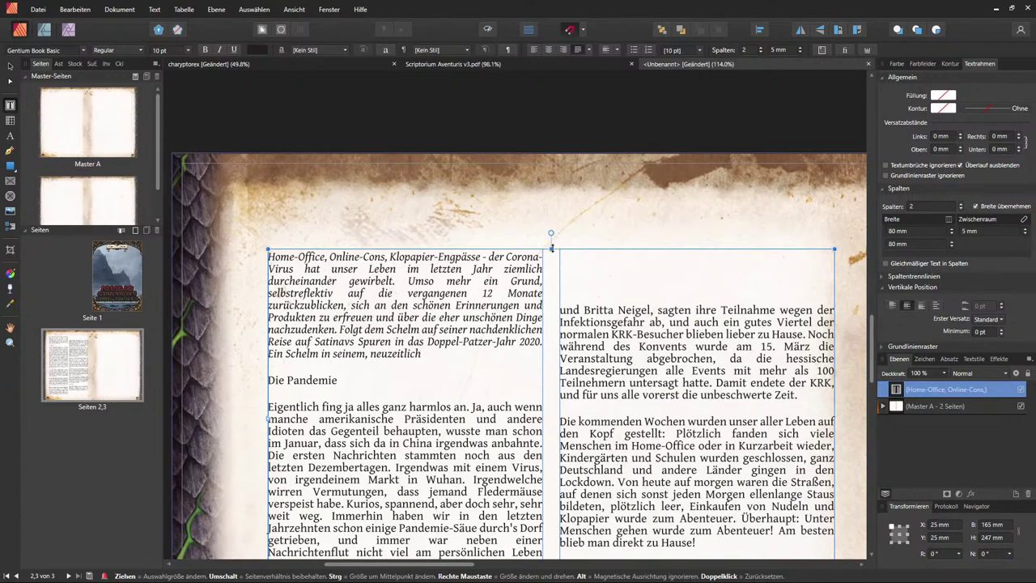
pyautogui.moveTo(552, 247); pyautogui.dragTo(560, 429)
pyautogui.click(537, 372)
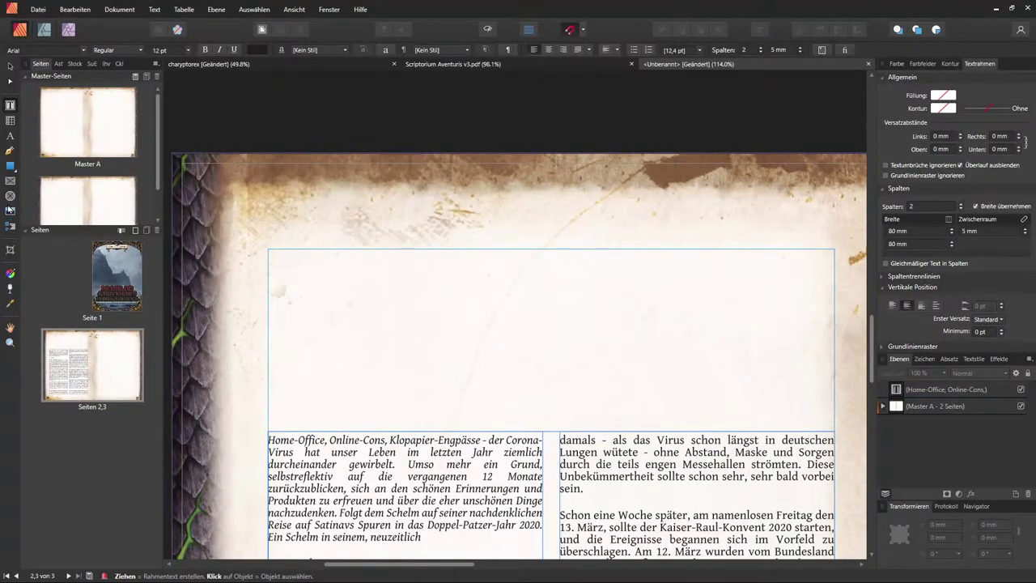
# Step: Place "DSA5-Kapitelstart-Banner Kopie.png" from the Scriptorium_Aventuris_-innen_v3 PNG folder above the body text, about 191 × 39 mm at X 25 mm, Y 25 mm
pyautogui.click(10, 209)
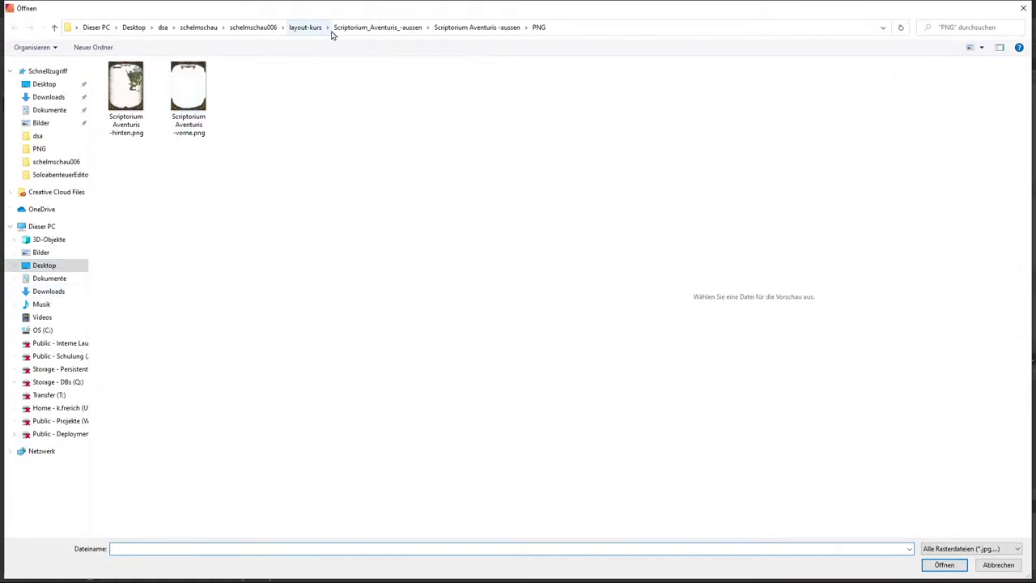
pyautogui.click(391, 27)
pyautogui.click(305, 27)
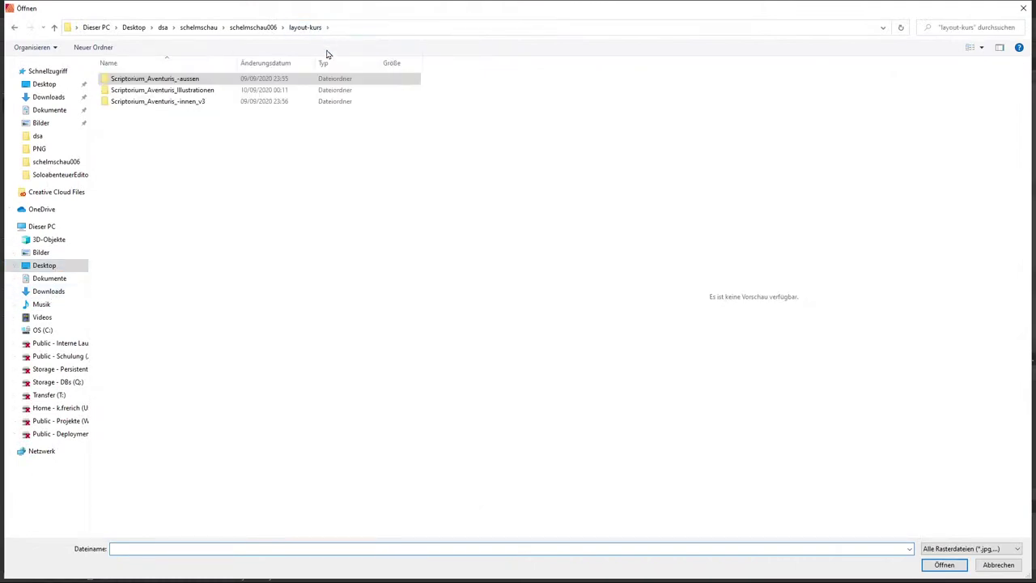
pyautogui.doubleClick(191, 101)
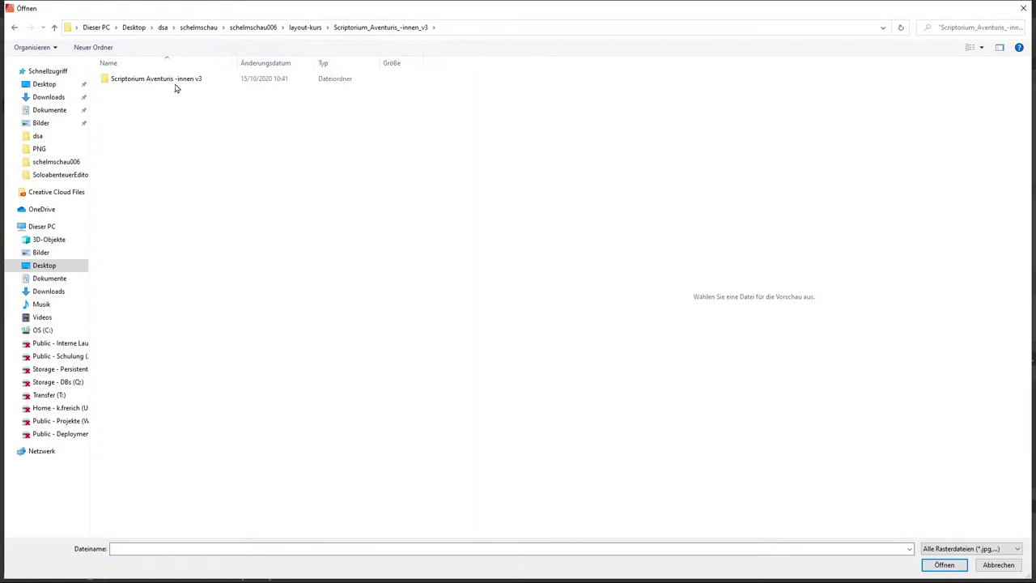
pyautogui.doubleClick(179, 80)
pyautogui.doubleClick(126, 104)
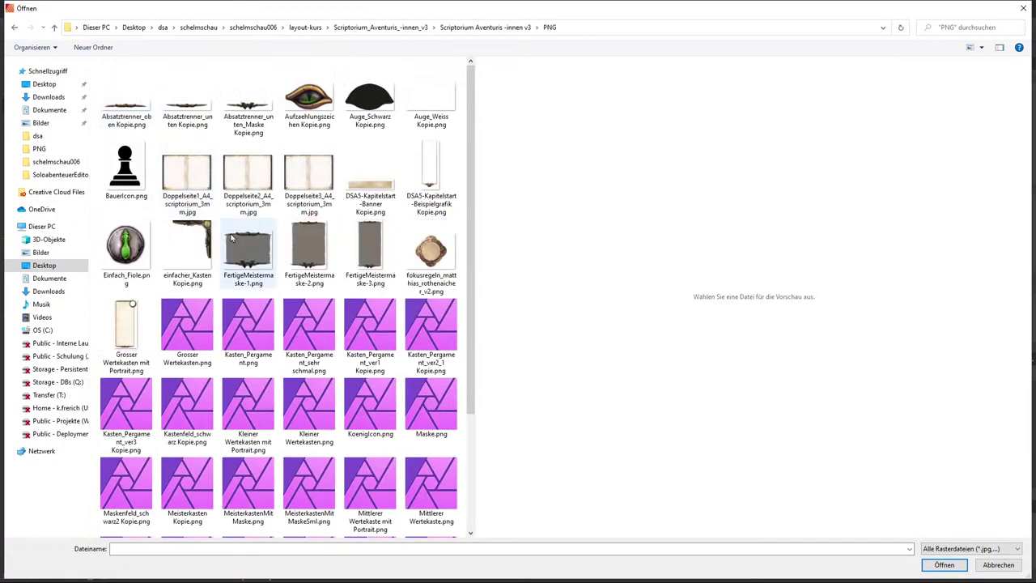
pyautogui.doubleClick(381, 196)
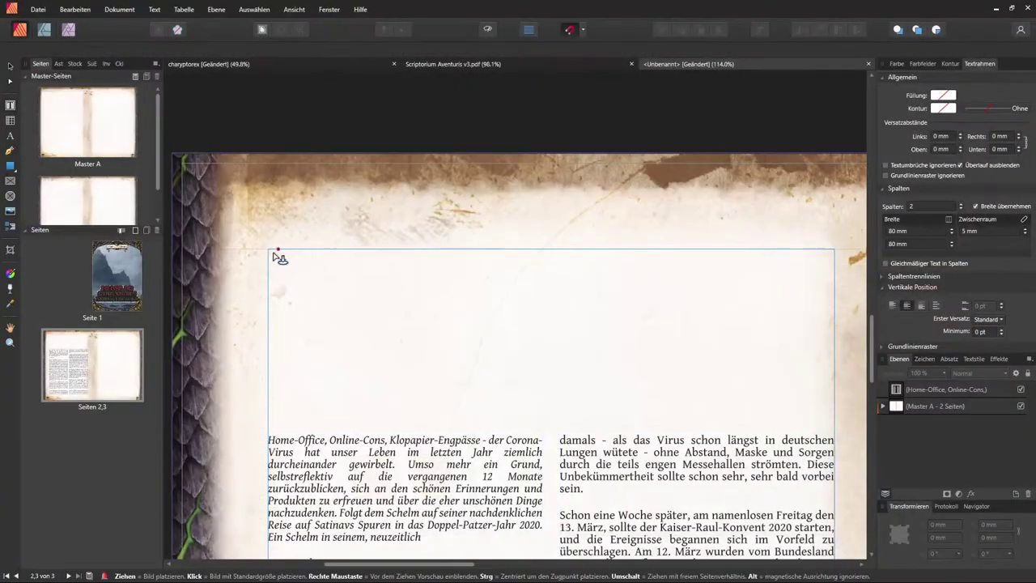
pyautogui.moveTo(269, 250); pyautogui.dragTo(815, 350)
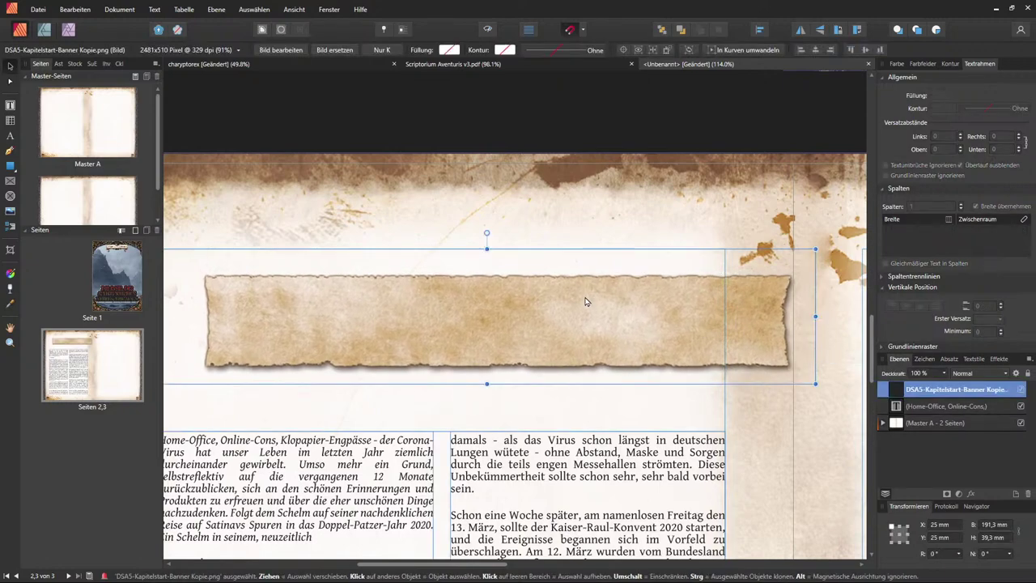
# Step: Examine the "EINLEITUNG" chapter banner in the charyptorex document for reference and return to the untitled layout
pyautogui.scroll(-6, 586, 300)
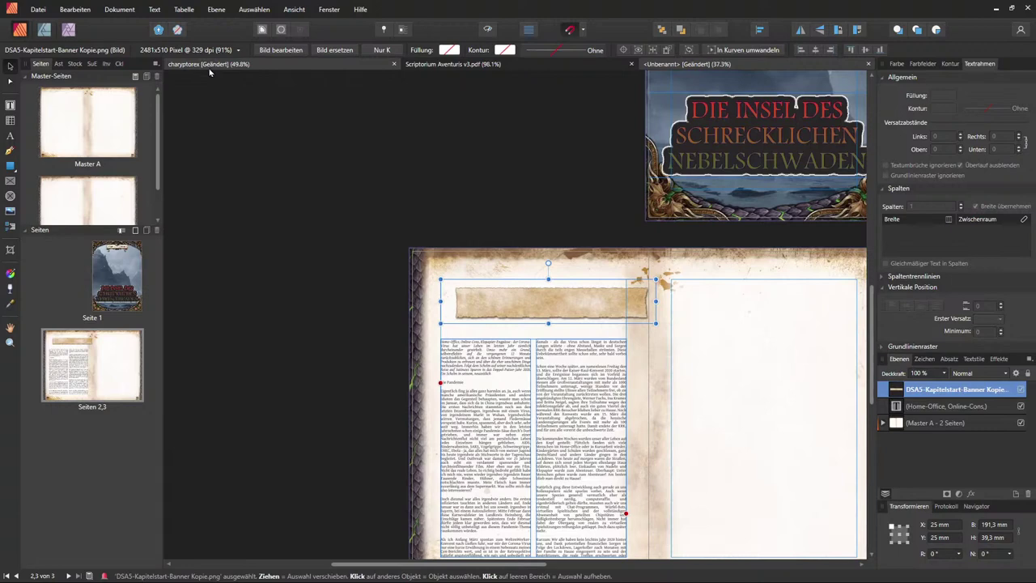
pyautogui.click(209, 72)
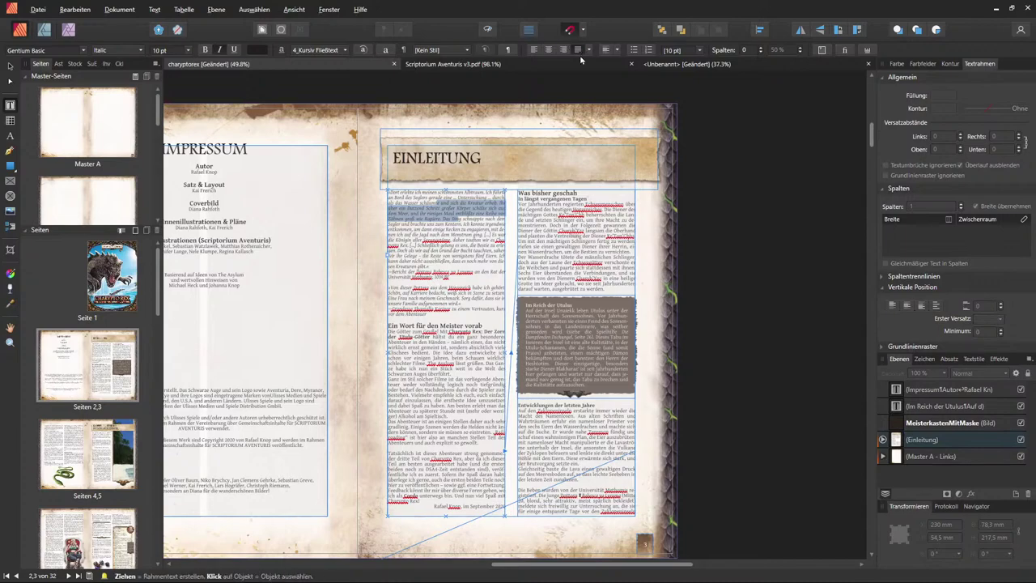
pyautogui.click(661, 68)
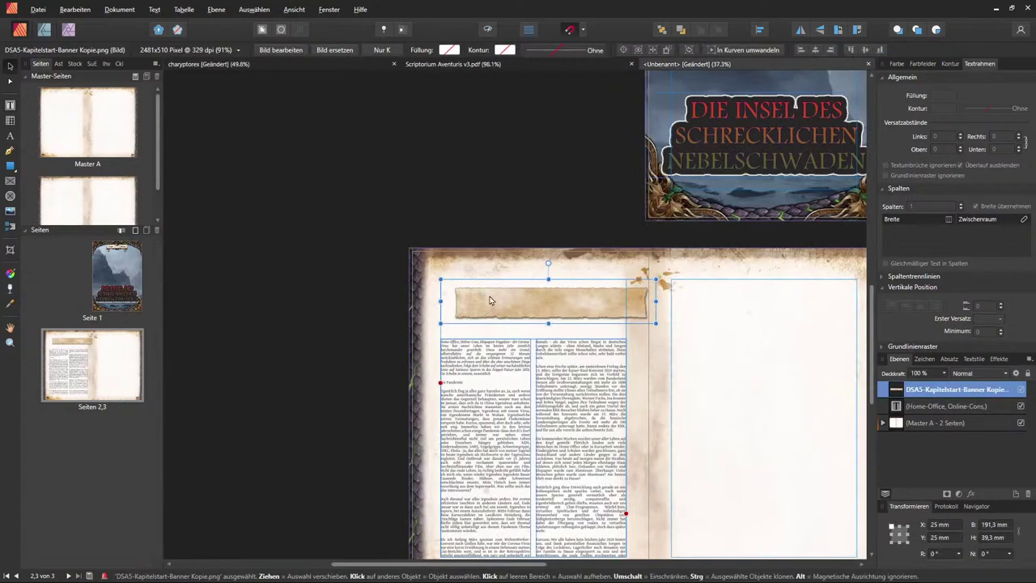
# Step: Crop the banner image on all four sides to remove the empty margins around the parchment
pyautogui.keyDown('ctrl'); pyautogui.scroll(3, 602, 341); pyautogui.keyUp('ctrl')
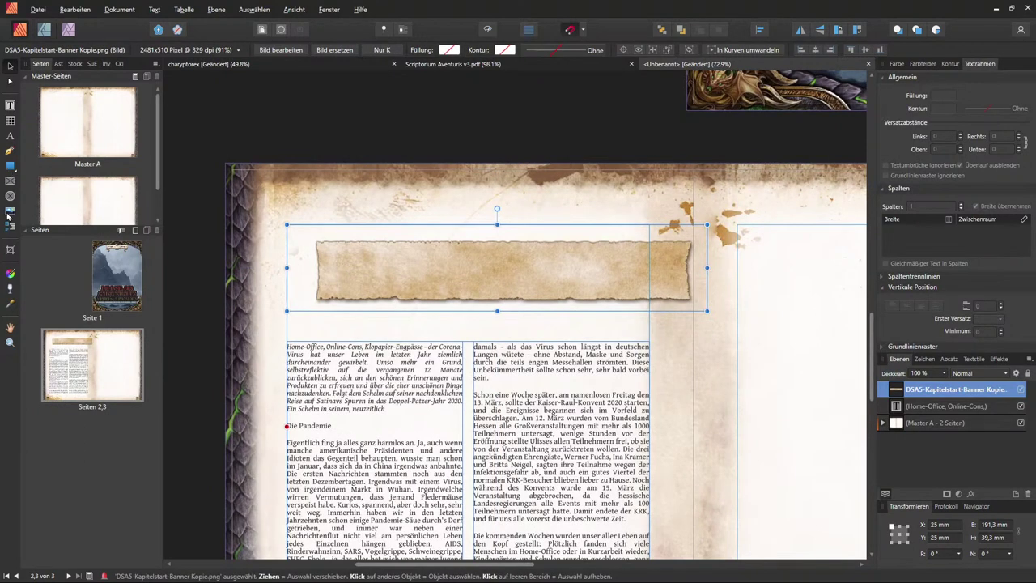
pyautogui.click(9, 250)
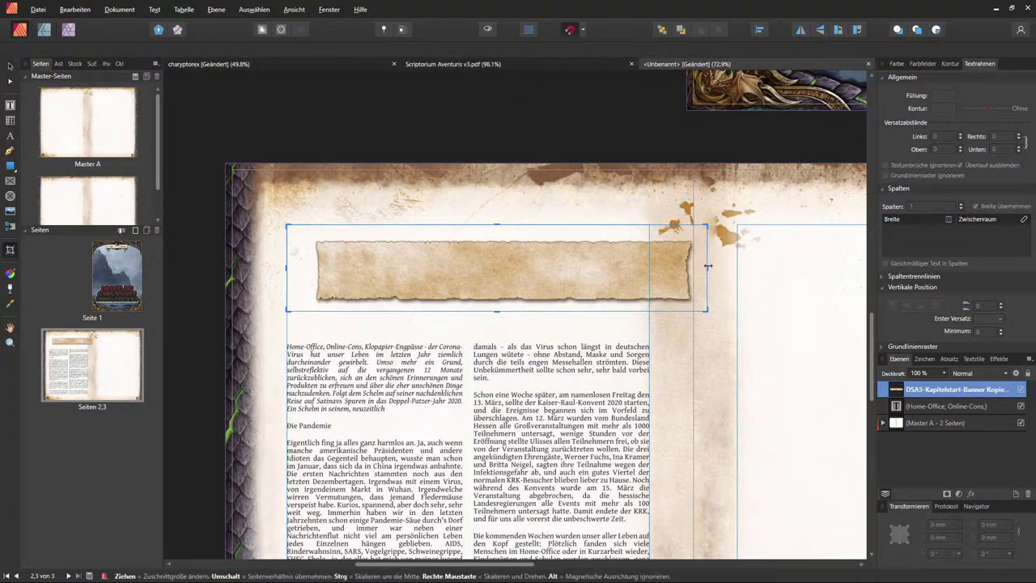
pyautogui.moveTo(706, 266); pyautogui.dragTo(693, 263)
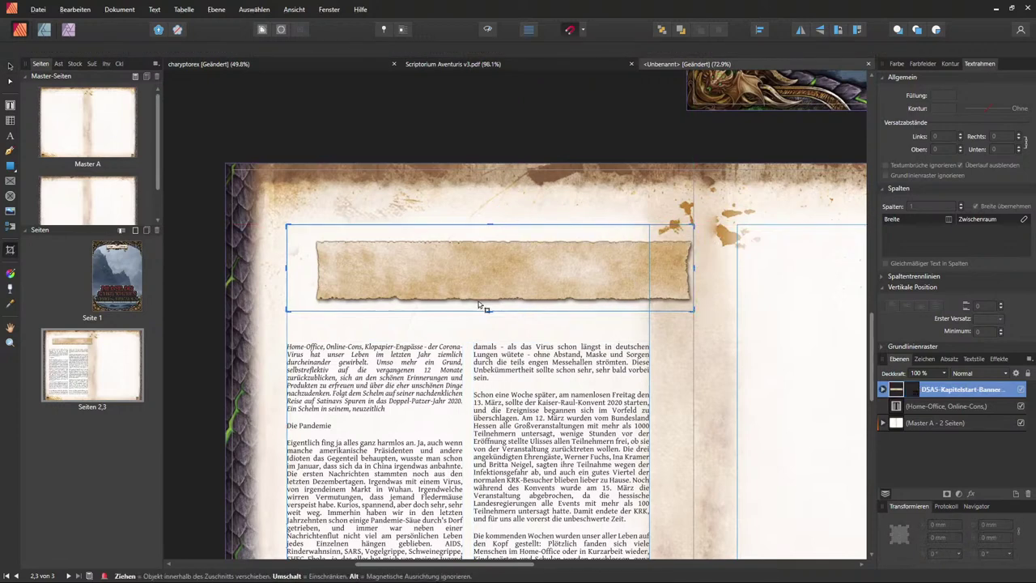
pyautogui.moveTo(489, 310); pyautogui.dragTo(488, 306)
pyautogui.moveTo(488, 224); pyautogui.dragTo(495, 237)
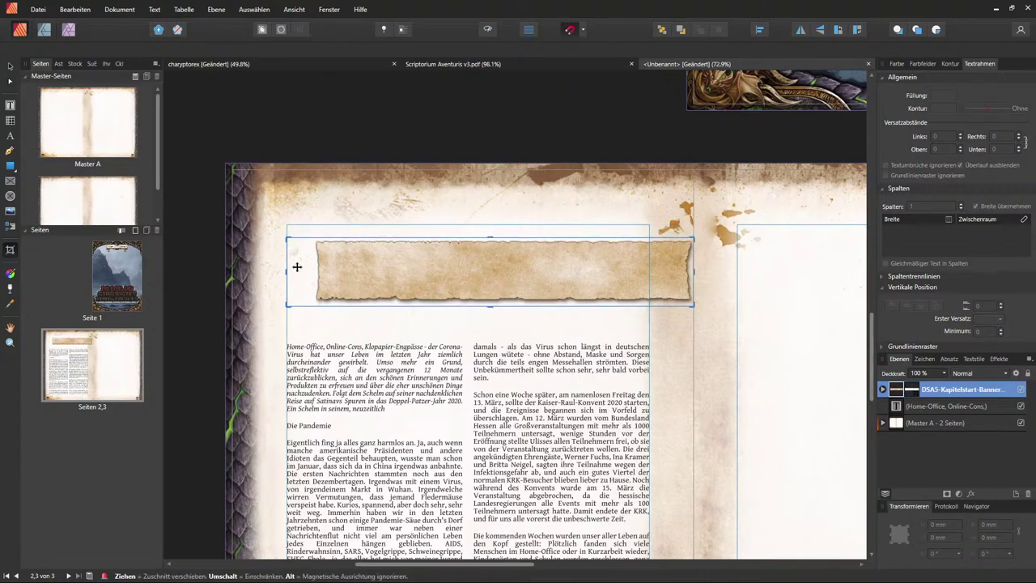
pyautogui.moveTo(288, 273); pyautogui.dragTo(313, 273)
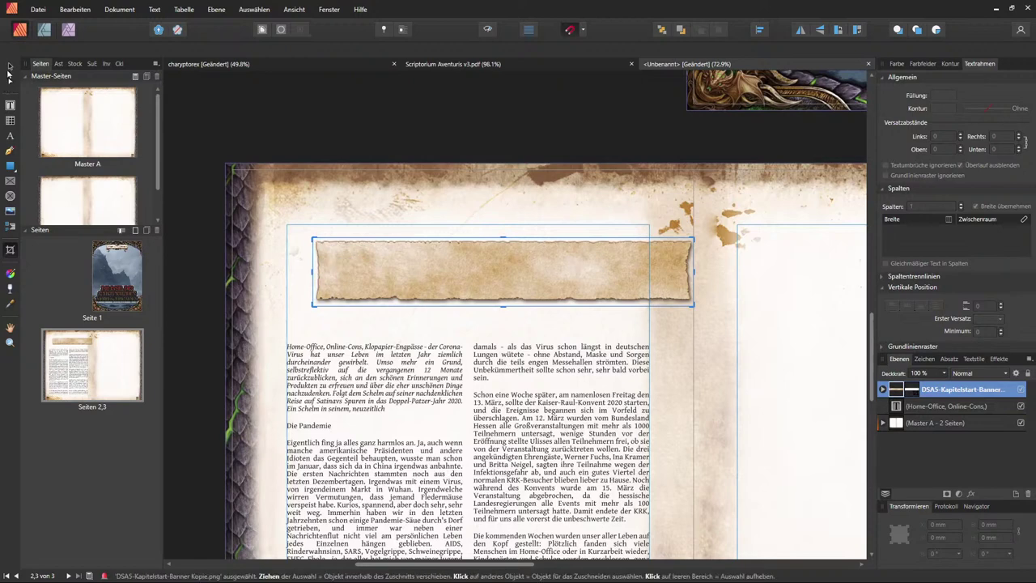
# Step: Scale the cropped banner to about 186 mm wide, extending past both sides of the text columns, and adjust its position
pyautogui.click(10, 65)
pyautogui.moveTo(312, 238); pyautogui.dragTo(255, 227)
pyautogui.moveTo(694, 307); pyautogui.dragTo(668, 294)
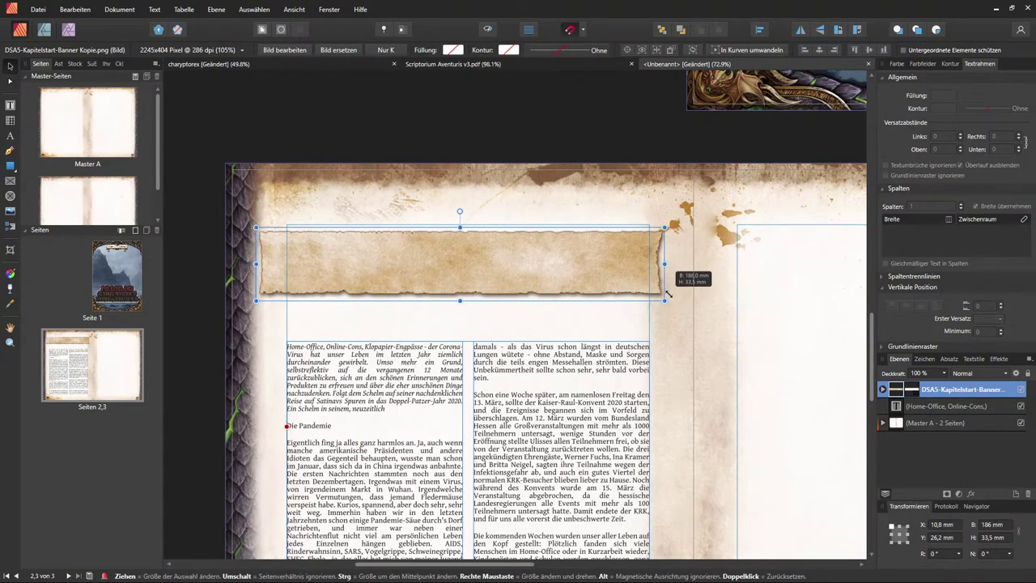
pyautogui.moveTo(479, 269)
pyautogui.mouseDown()
pyautogui.moveTo(427, 272)
pyautogui.moveTo(480, 274)
pyautogui.mouseUp()
pyautogui.click(489, 317)
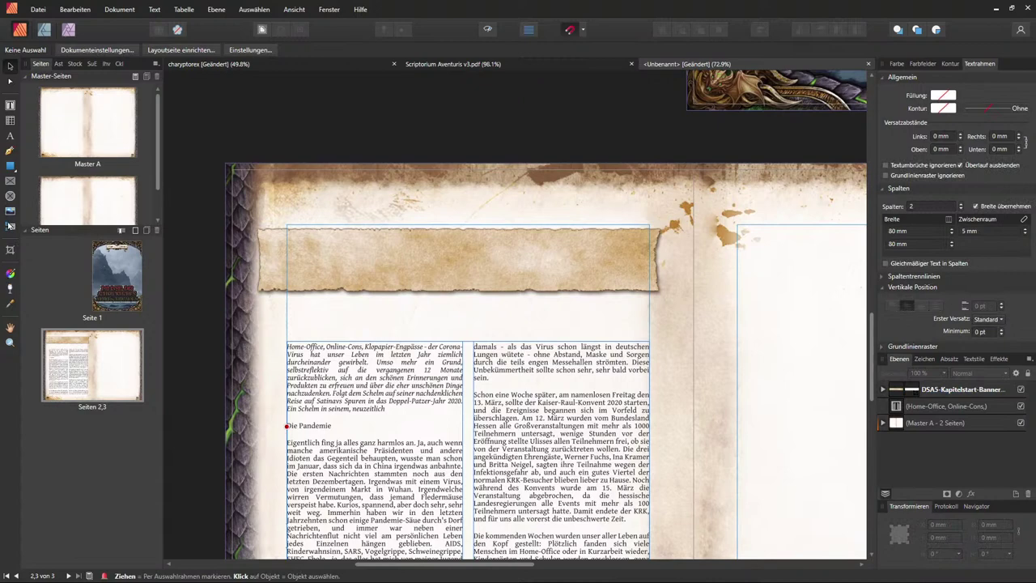
# Step: Draw a text frame about 181 × 28 mm over the parchment banner and set it to one column
pyautogui.click(9, 136)
pyautogui.click(9, 105)
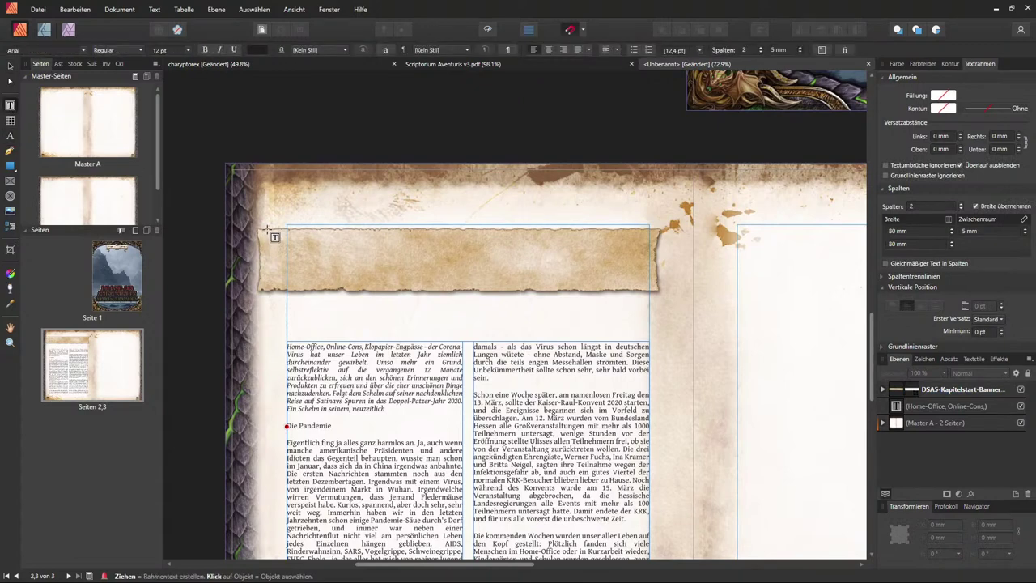
pyautogui.moveTo(260, 230); pyautogui.dragTo(662, 295)
pyautogui.click(761, 50)
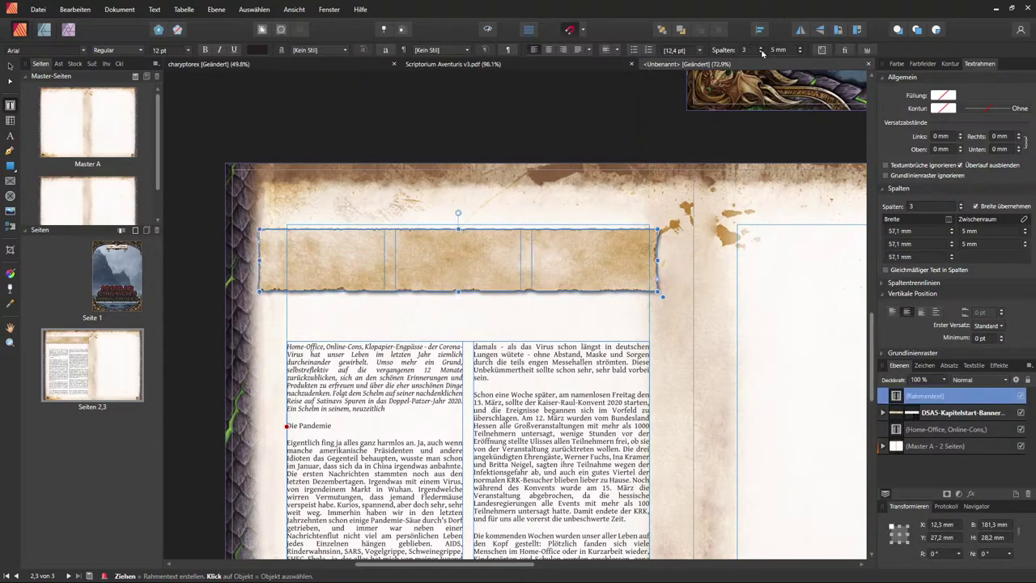
pyautogui.click(761, 53)
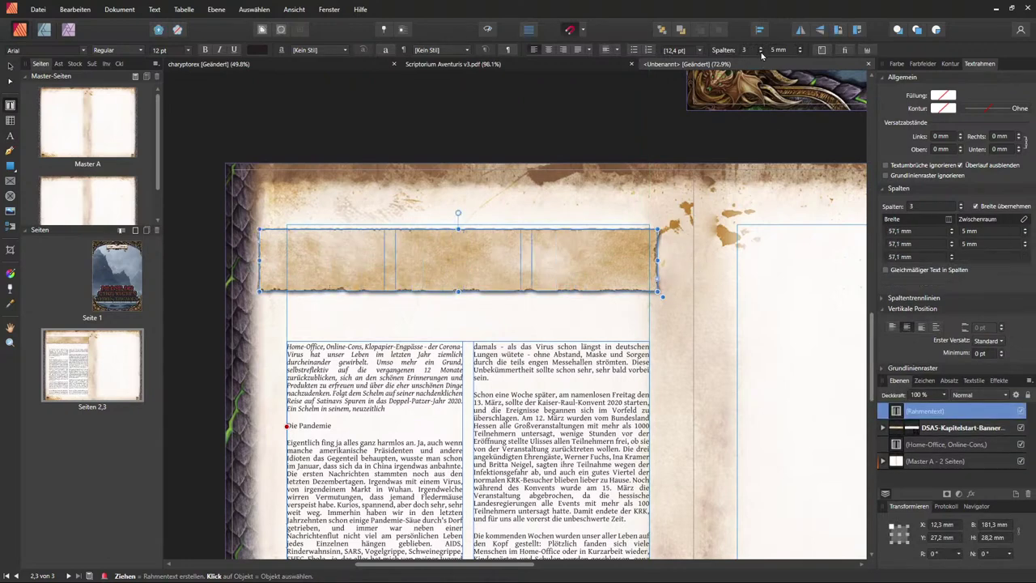
pyautogui.click(762, 54)
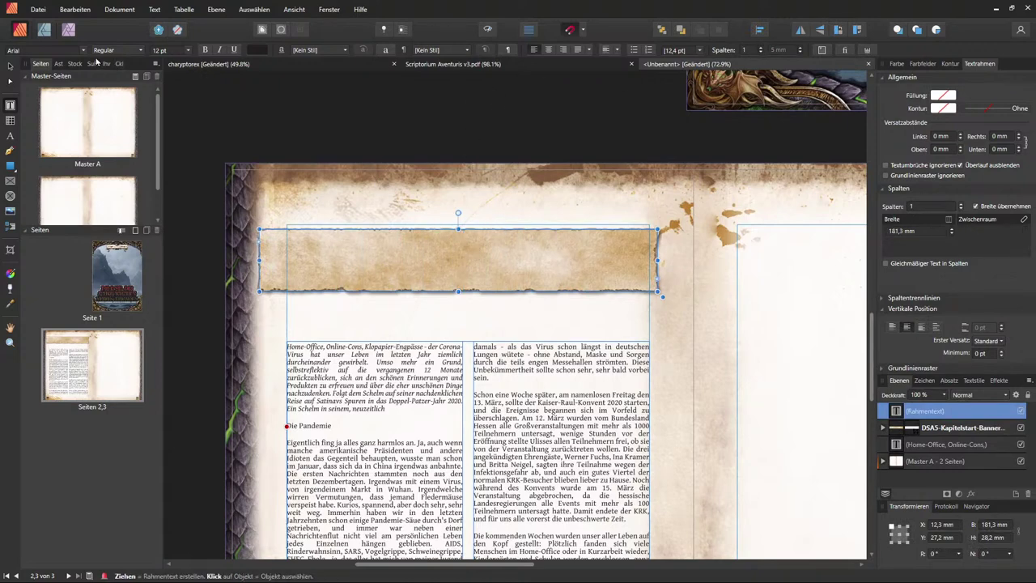
# Step: Set the banner text frame's font to Andalus
pyautogui.click(65, 53)
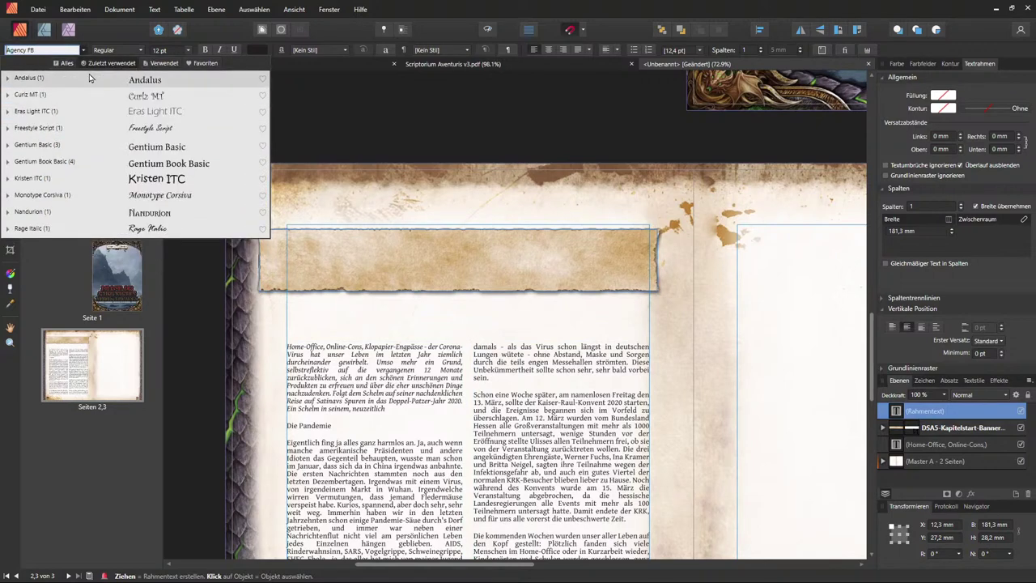
pyautogui.click(92, 77)
pyautogui.write('An')
pyautogui.press('Return')
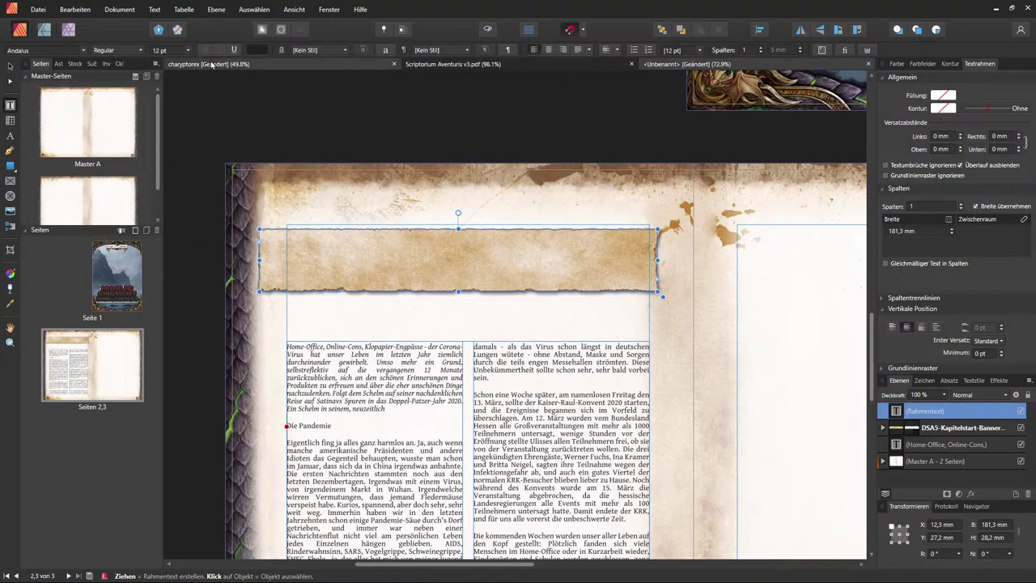
# Step: Check the font and size of the "EINLEITUNG" heading in the charyptorex document and return to the untitled layout
pyautogui.hotkey('ctrl', 'Tab')
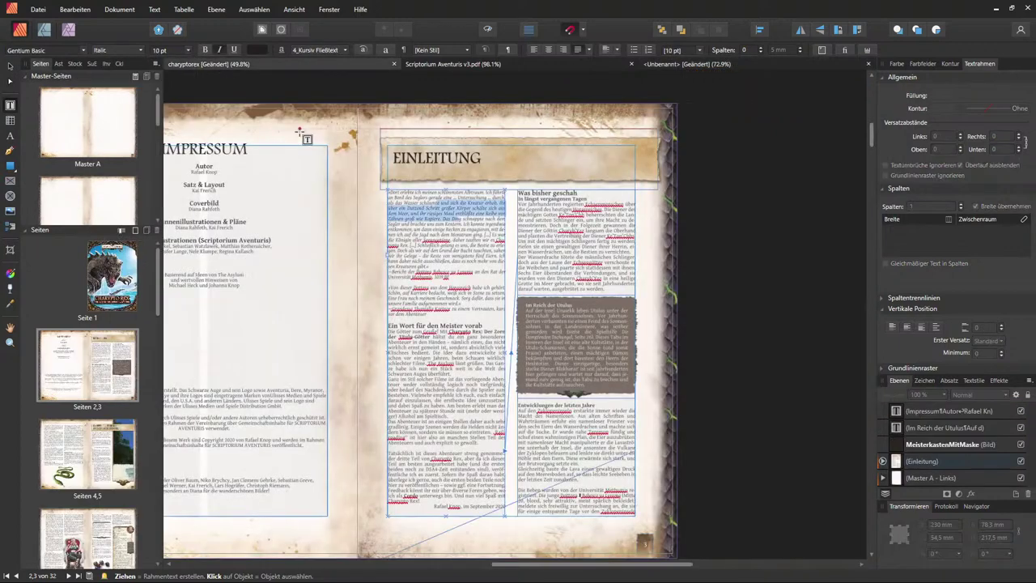
pyautogui.doubleClick(429, 158)
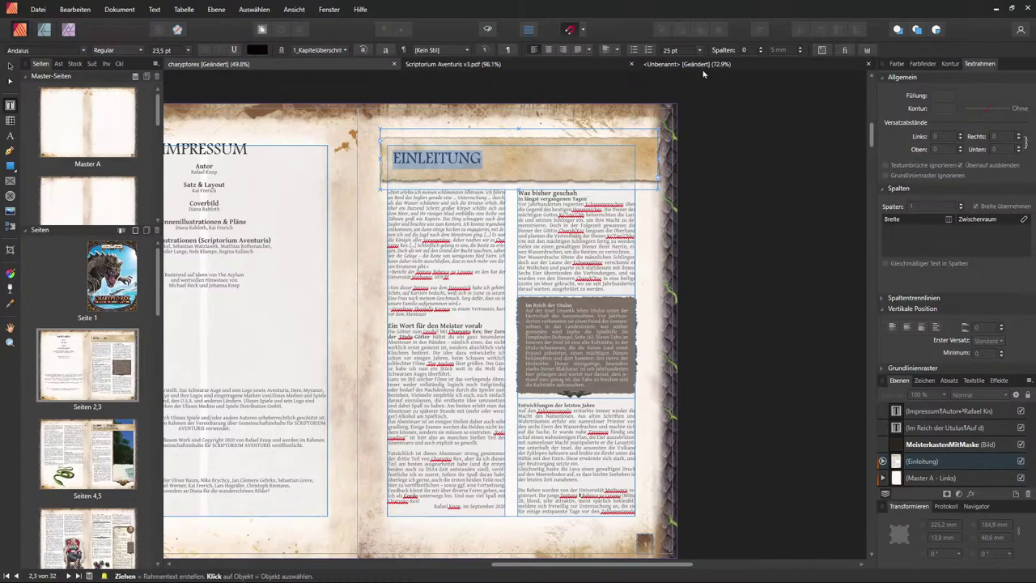
pyautogui.hotkey('ctrl', 'Tab')
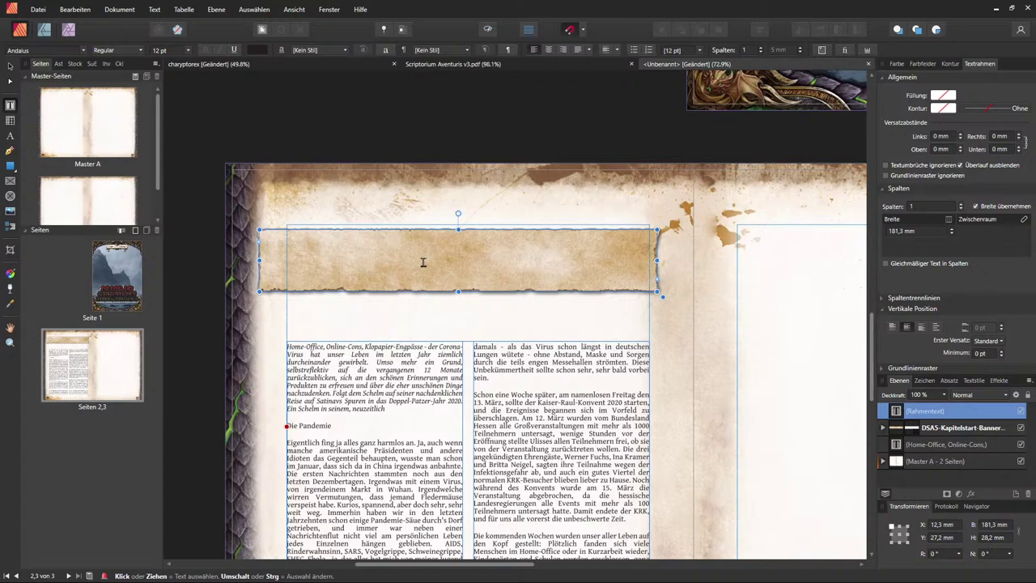
# Step: Enter "Kapitel 1 – Die Seereise" in the banner text frame and set the title's font size to 23,5 pt
pyautogui.click(423, 261)
pyautogui.write('Kap')
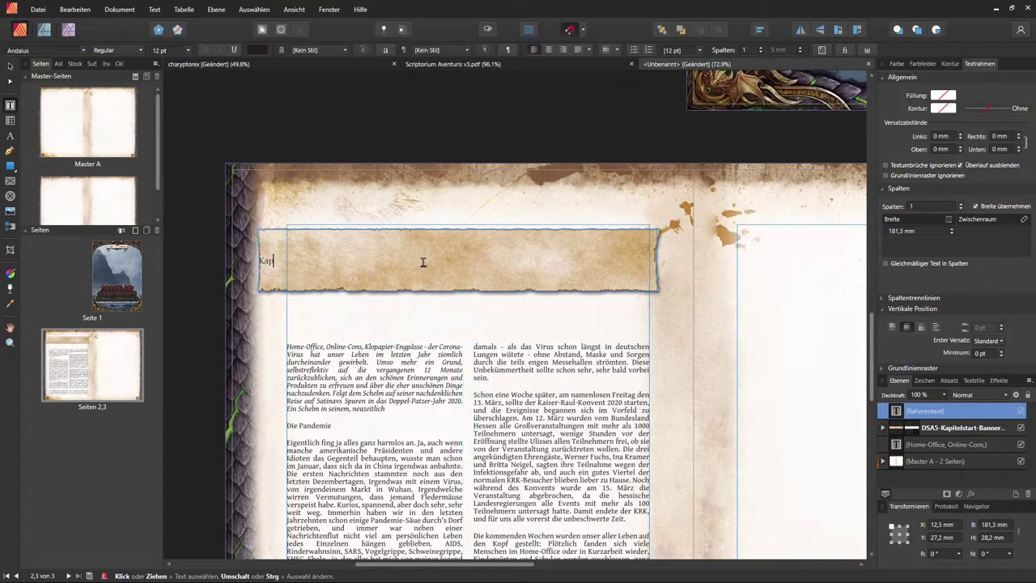
pyautogui.write('itel 1 - Die Seereise')
pyautogui.hotkey('ctrl', 'a')
pyautogui.press('Escape')
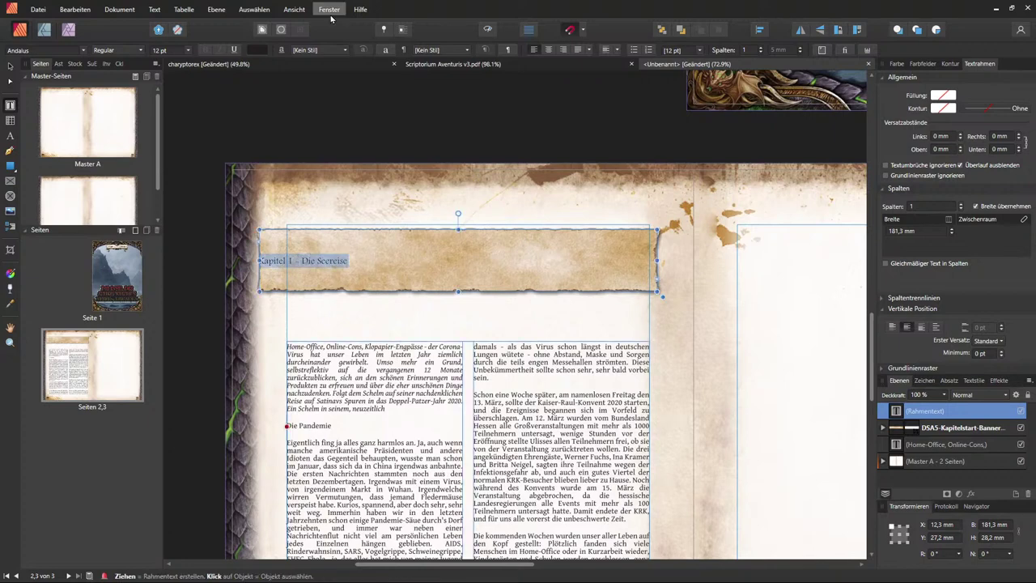
pyautogui.click(171, 51)
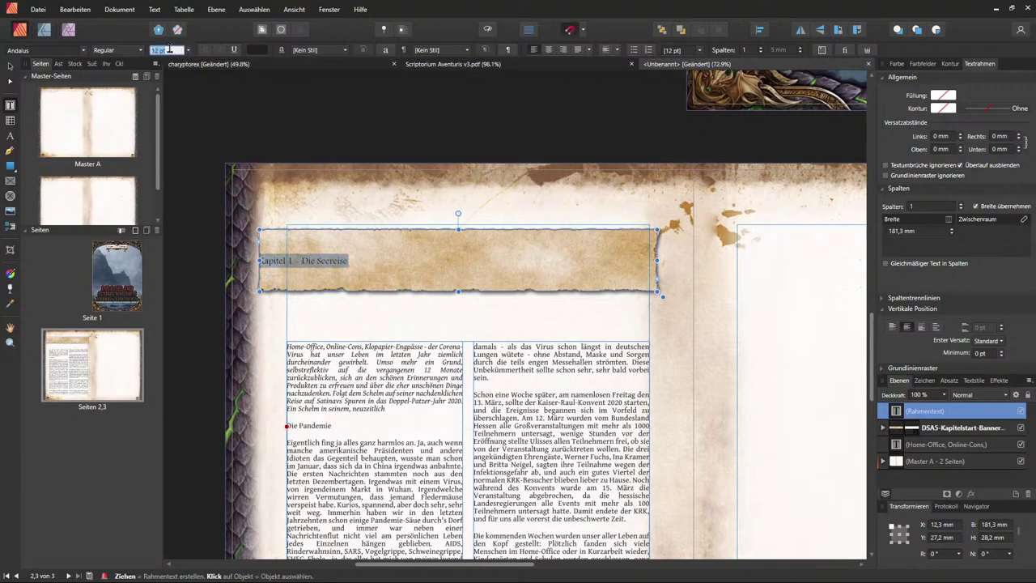
pyautogui.write('28')
pyautogui.press('Return')
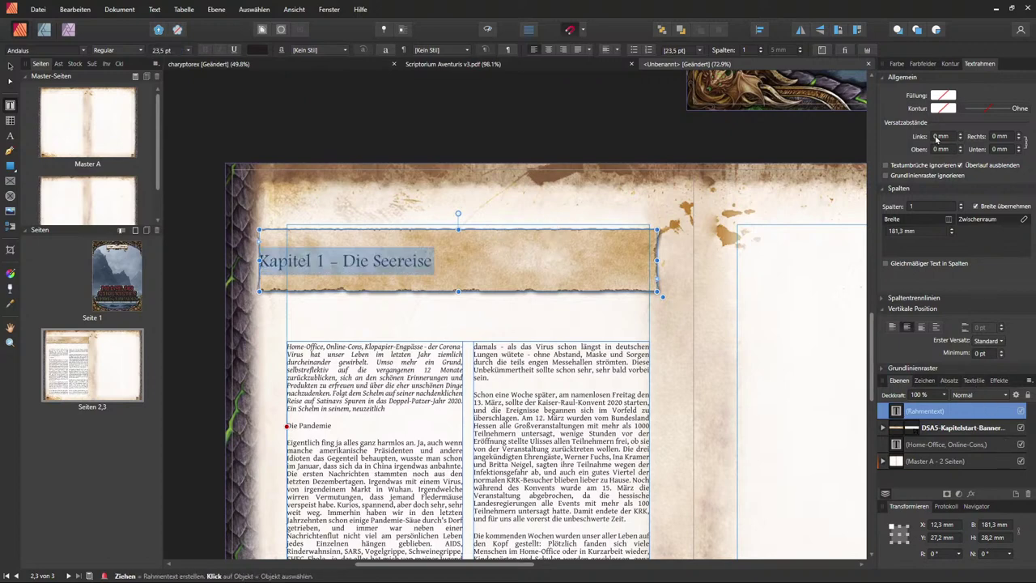
# Step: Format the chapter title in all caps through the character typography settings
pyautogui.click(923, 380)
pyautogui.scroll(-4, 984, 467)
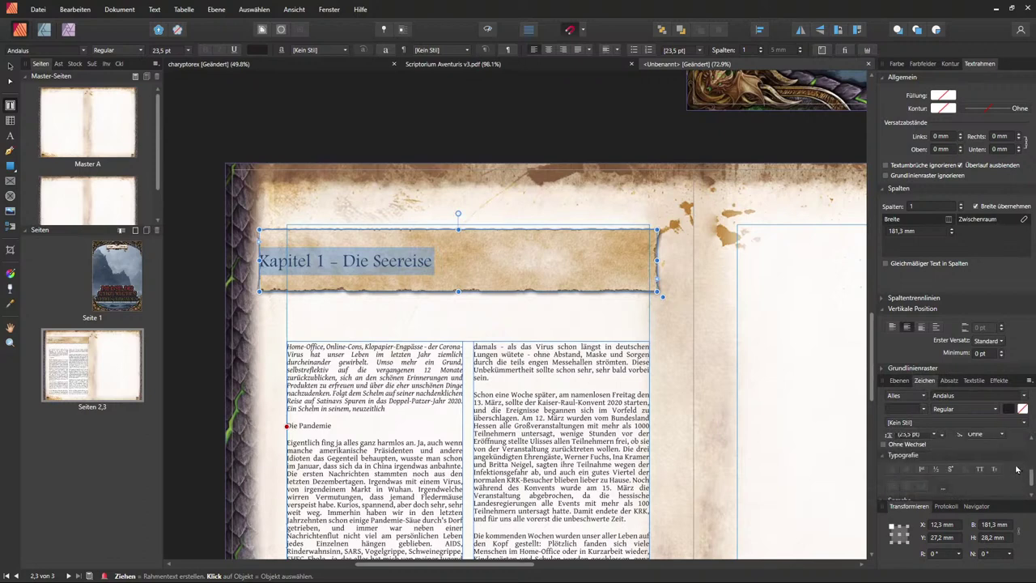
pyautogui.click(979, 452)
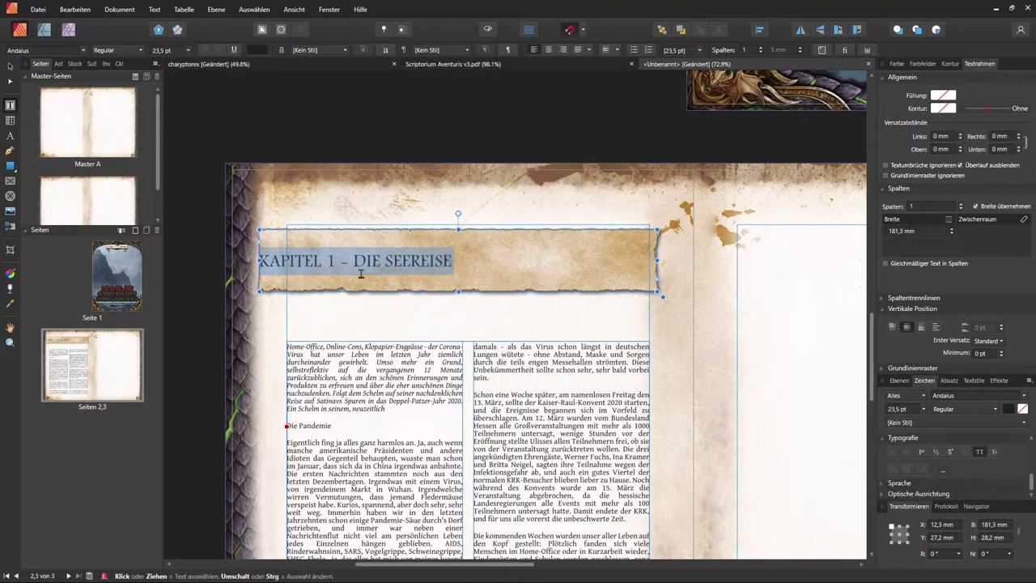
# Step: Centre the chapter title horizontally and vertically within its text frame
pyautogui.click(549, 50)
pyautogui.click(612, 51)
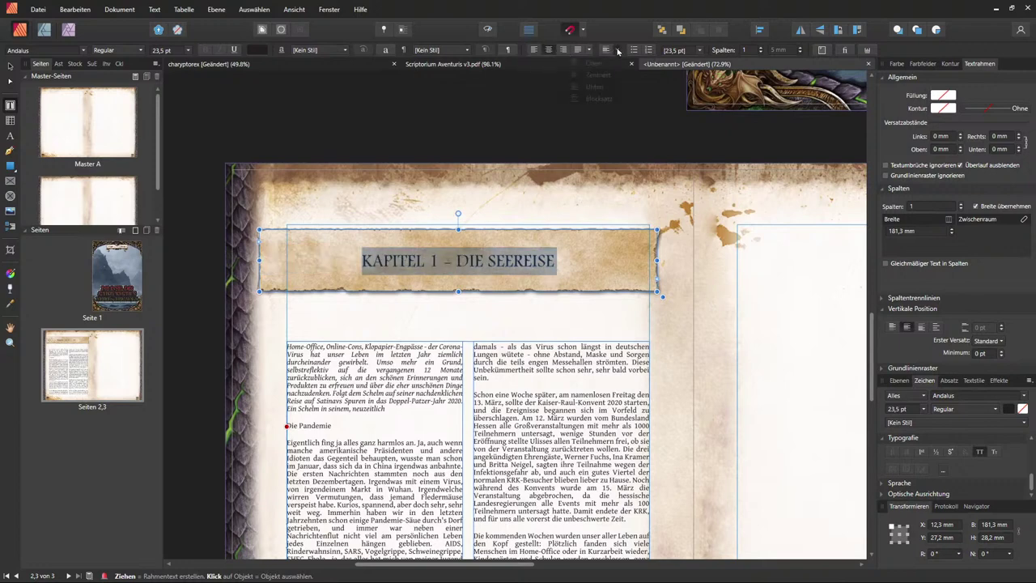
pyautogui.click(609, 81)
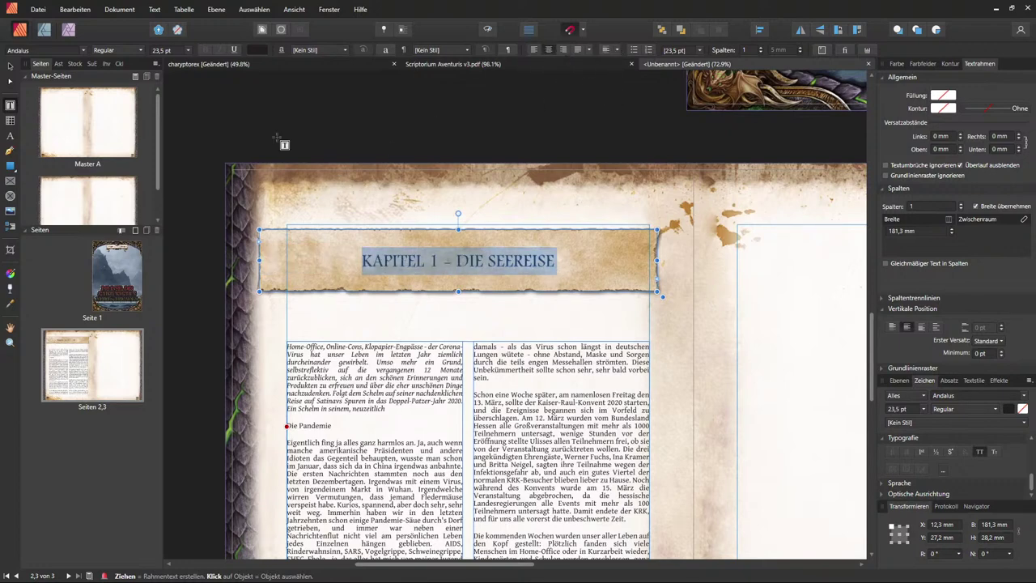
# Step: Left-align the chapter title like the charyptorex heading and pull its frame's left edge inward to a width of about 171 mm
pyautogui.click(206, 66)
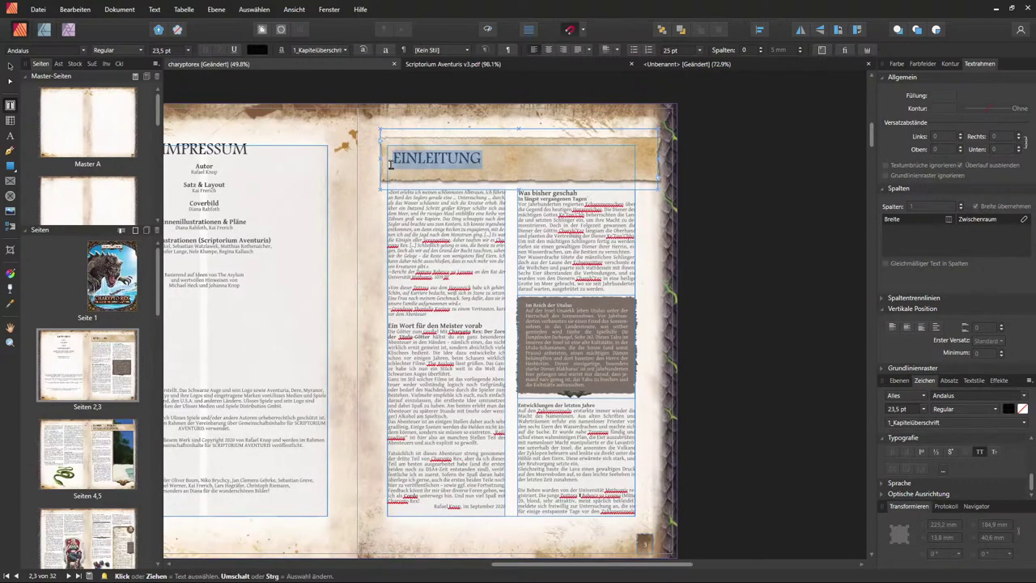
pyautogui.click(645, 63)
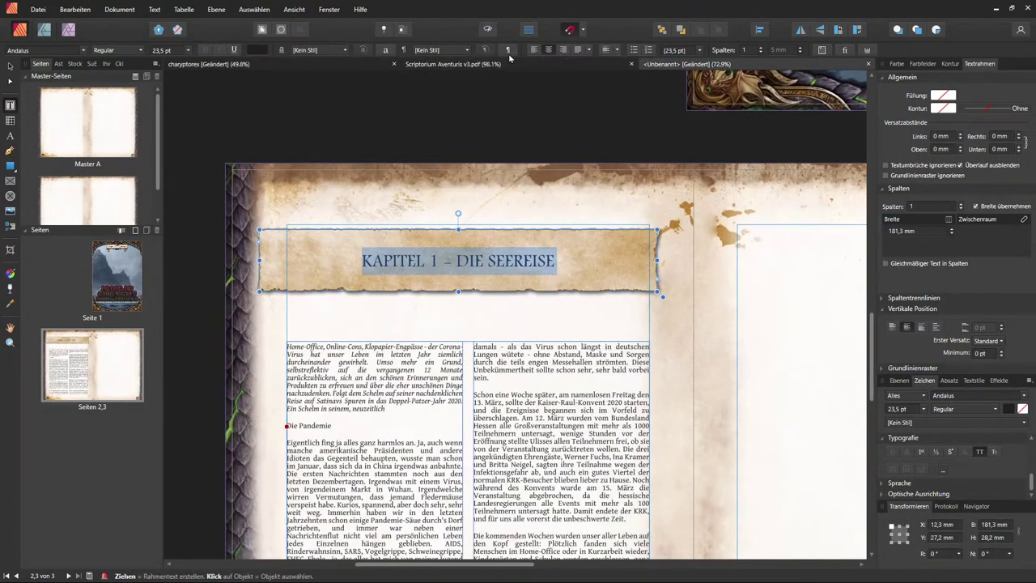
pyautogui.click(531, 50)
pyautogui.moveTo(259, 259); pyautogui.dragTo(278, 261)
pyautogui.click(11, 65)
pyautogui.click(361, 155)
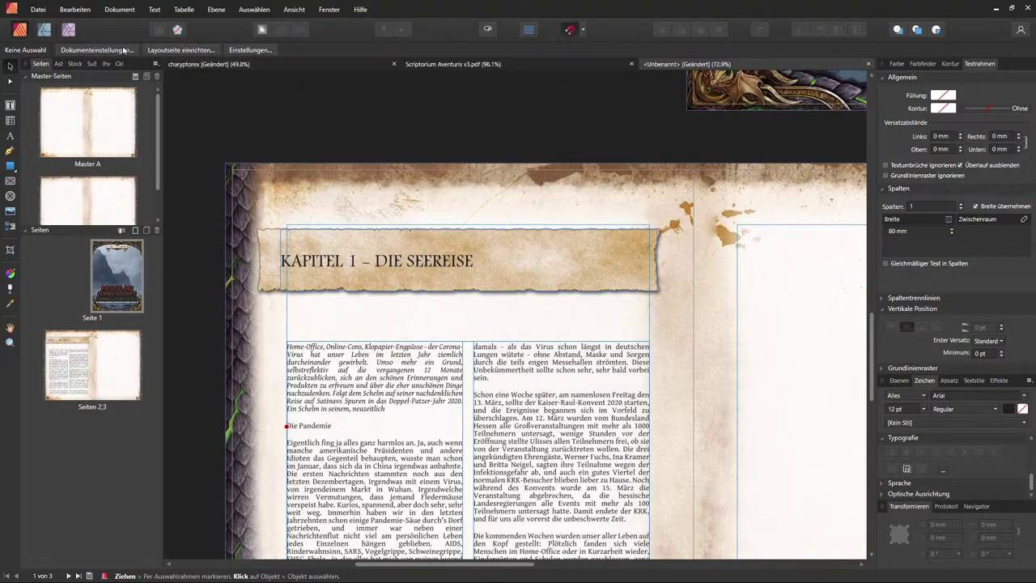
# Step: Examine the "EINLEITUNG" heading's lettering up close in the charyptorex document and return to the untitled layout
pyautogui.click(226, 71)
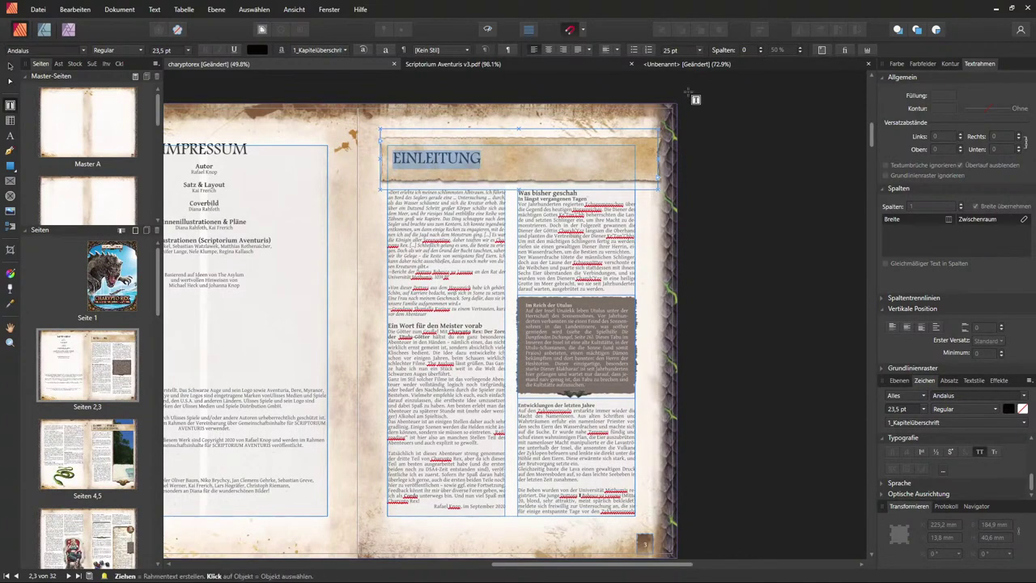
pyautogui.scroll(5, 557, 166)
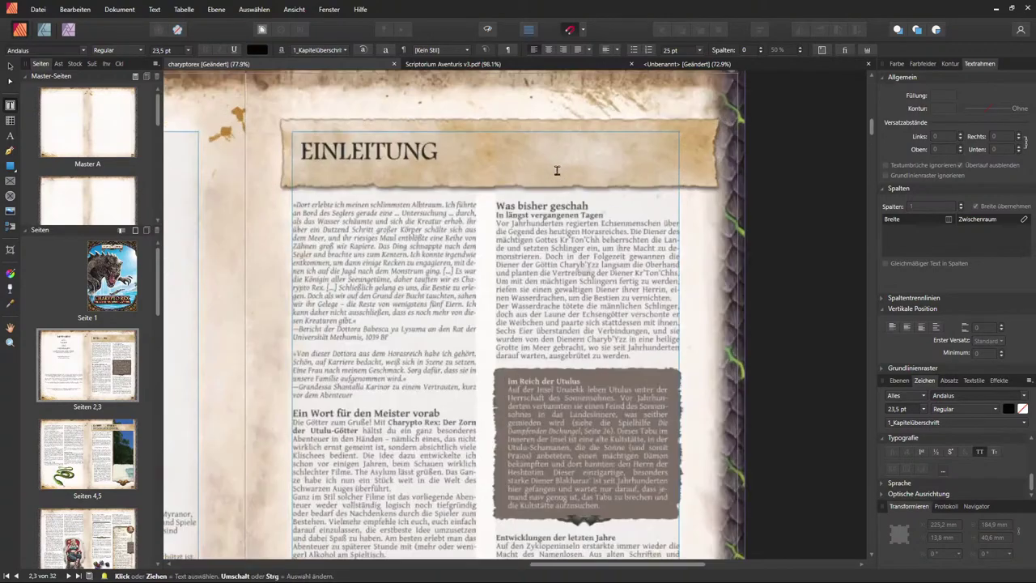
pyautogui.scroll(-3, 580, 229)
pyautogui.scroll(3, 369, 164)
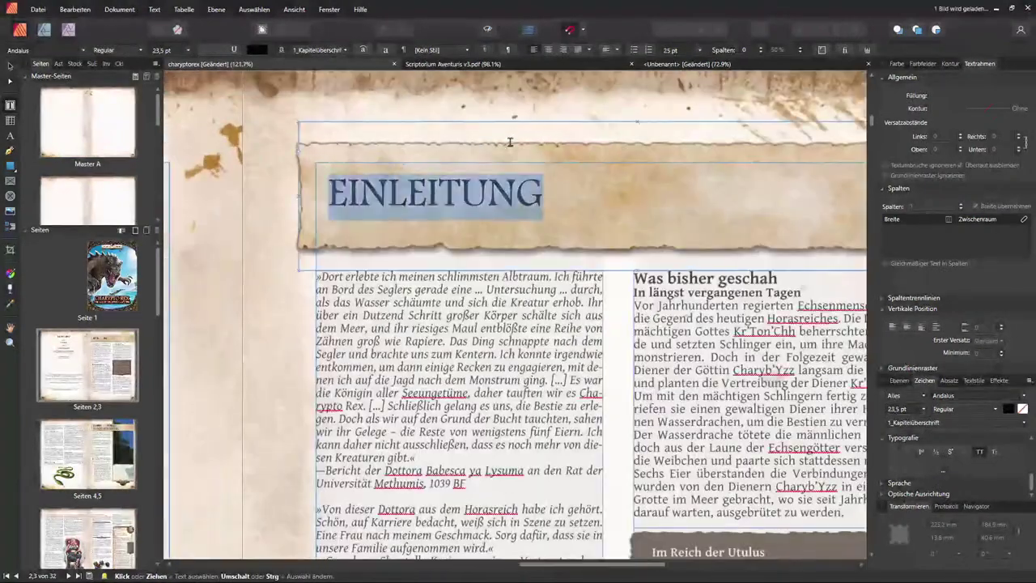
pyautogui.click(740, 65)
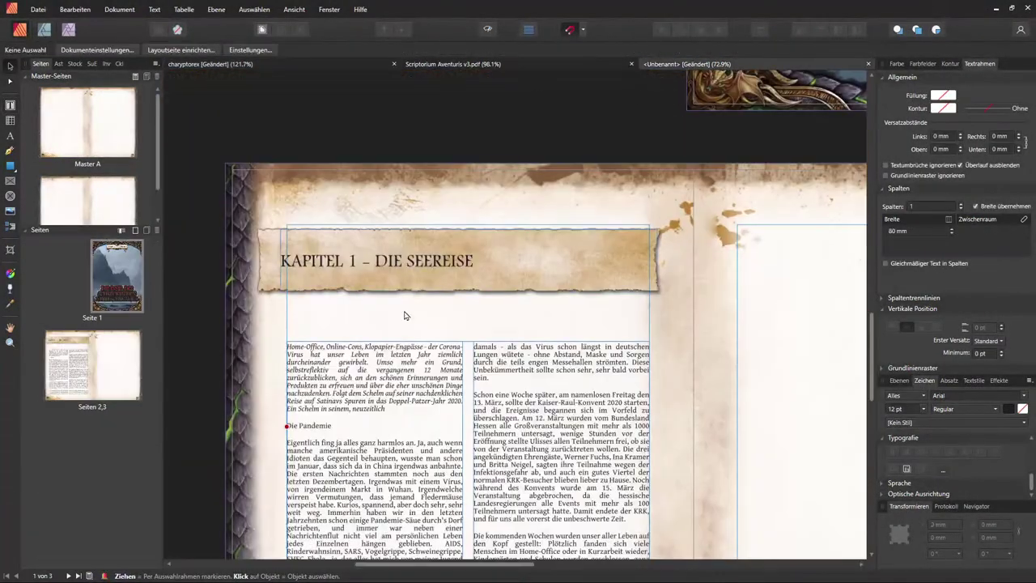
# Step: Try replacing the chapter title with "EIN" to compare the lettering, and undo the text changes
pyautogui.tripleClick(422, 263)
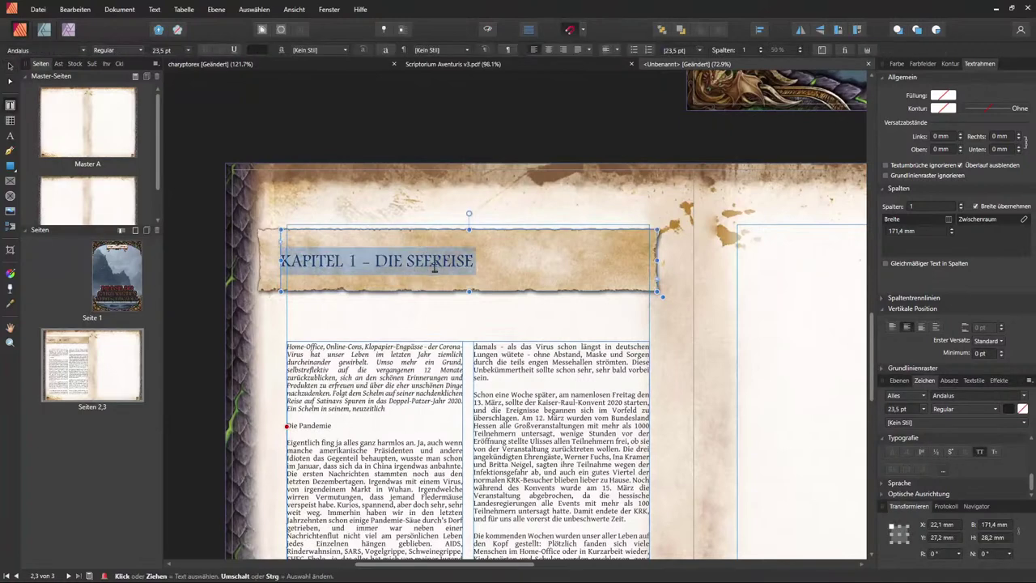
pyautogui.write('EIN')
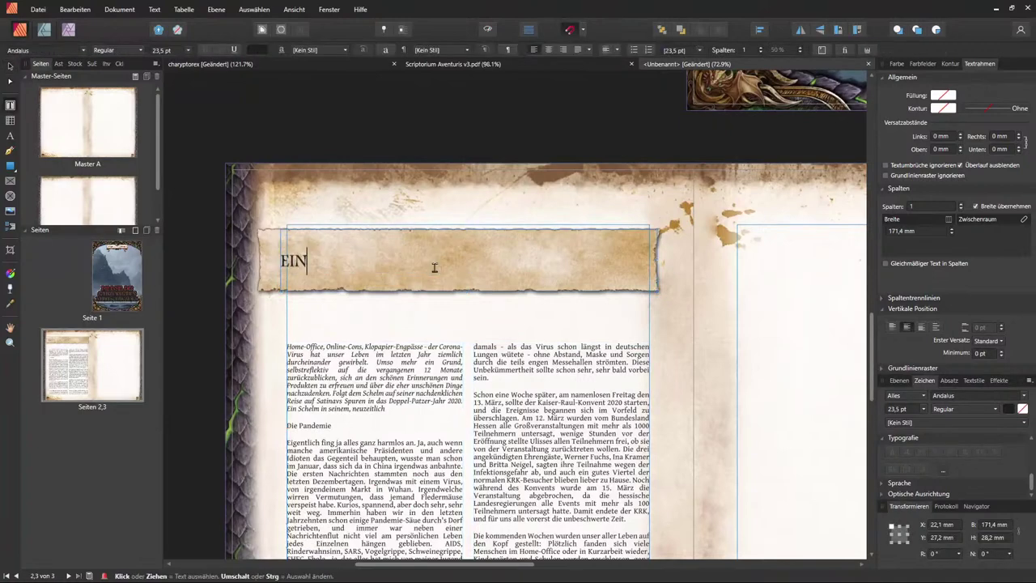
pyautogui.press('BackSpace')
pyautogui.press('BackSpace')
pyautogui.press('BackSpace')
pyautogui.write('EI')
pyautogui.press('BackSpace')
pyautogui.press('BackSpace')
pyautogui.write('EI')
pyautogui.press('BackSpace')
pyautogui.press('BackSpace')
pyautogui.write('EIN')
pyautogui.hotkey('ctrl', 'z')
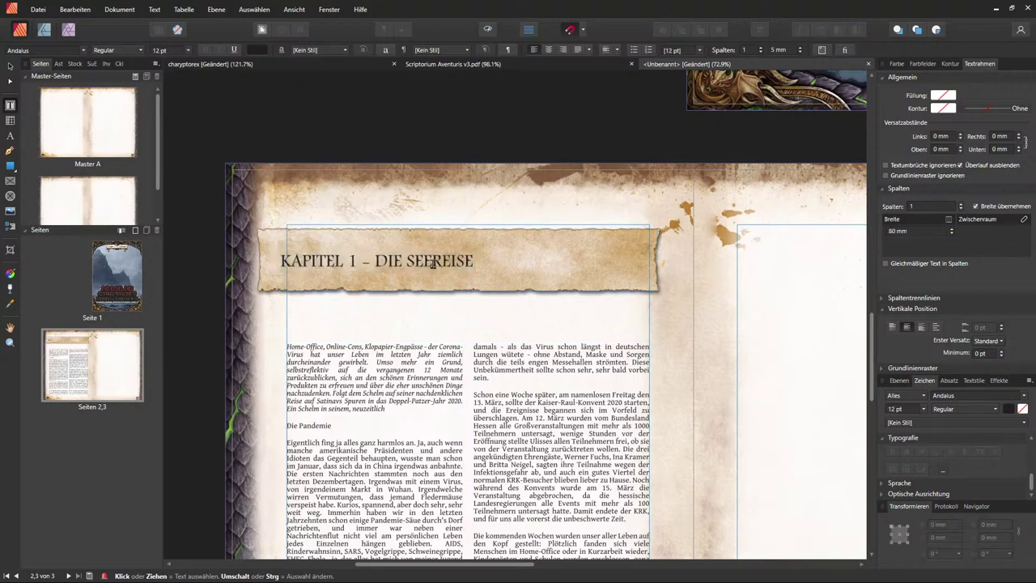
# Step: Extend the two-column body text frame upward to just below the banner, with its top at about Y 65 mm
pyautogui.click(426, 350)
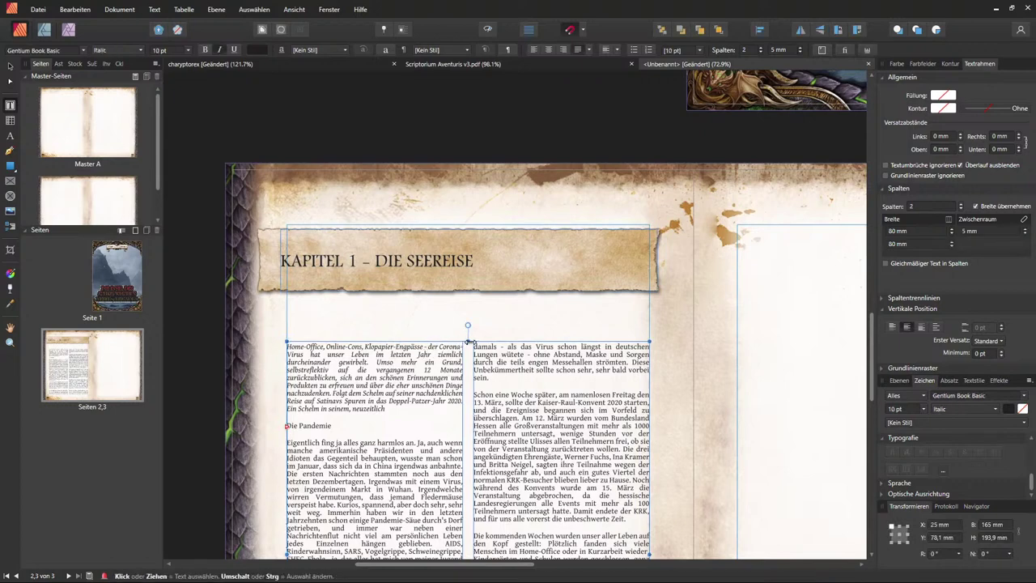
pyautogui.moveTo(467, 340); pyautogui.dragTo(469, 312)
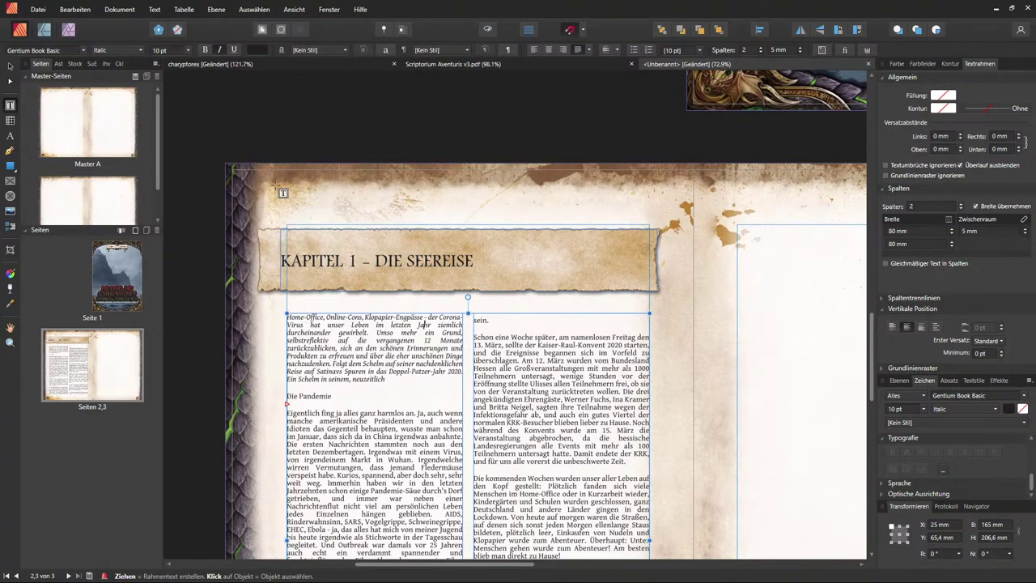
pyautogui.scroll(-5, 335, 162)
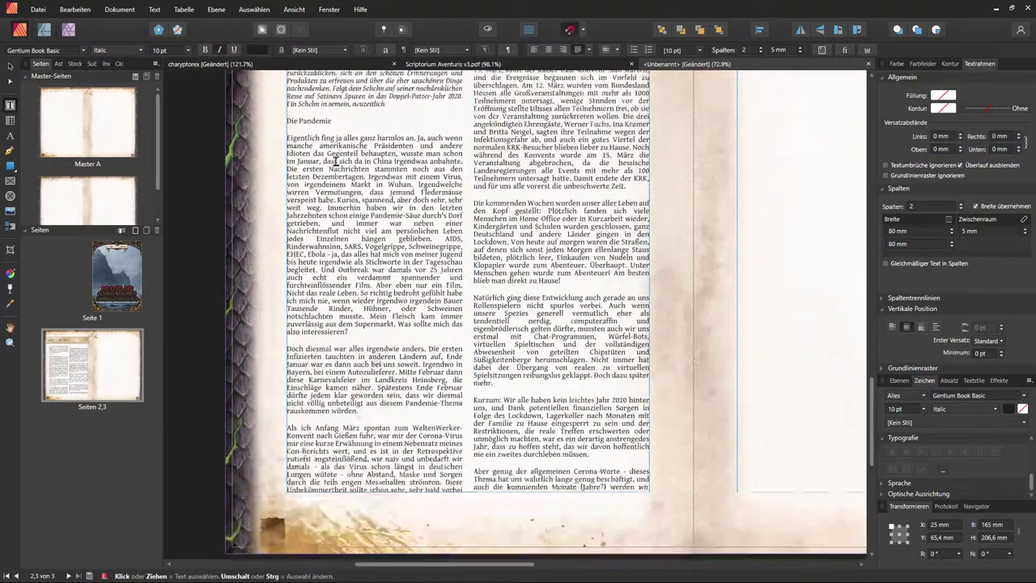
pyautogui.scroll(2, 337, 161)
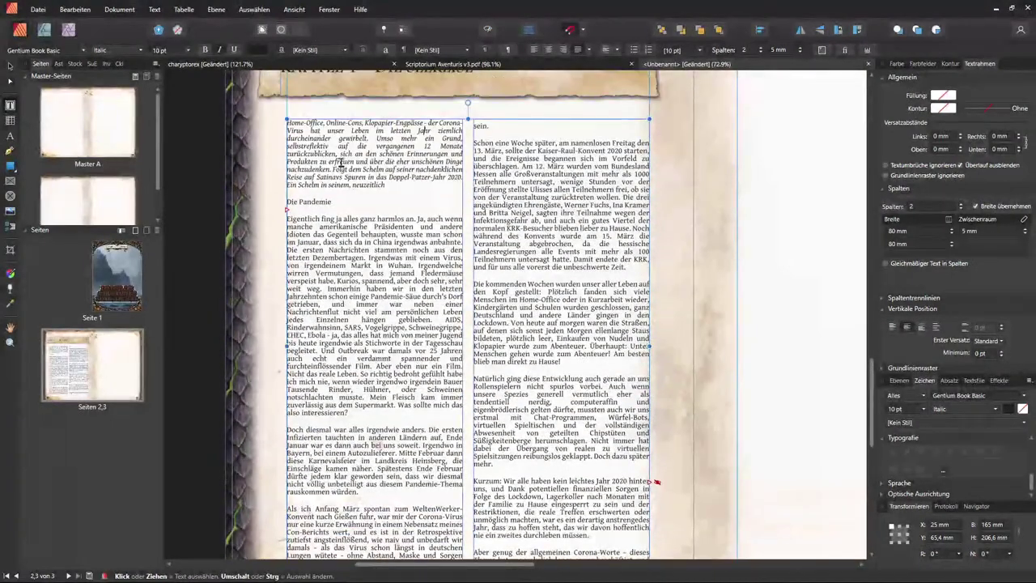
pyautogui.scroll(1, 338, 162)
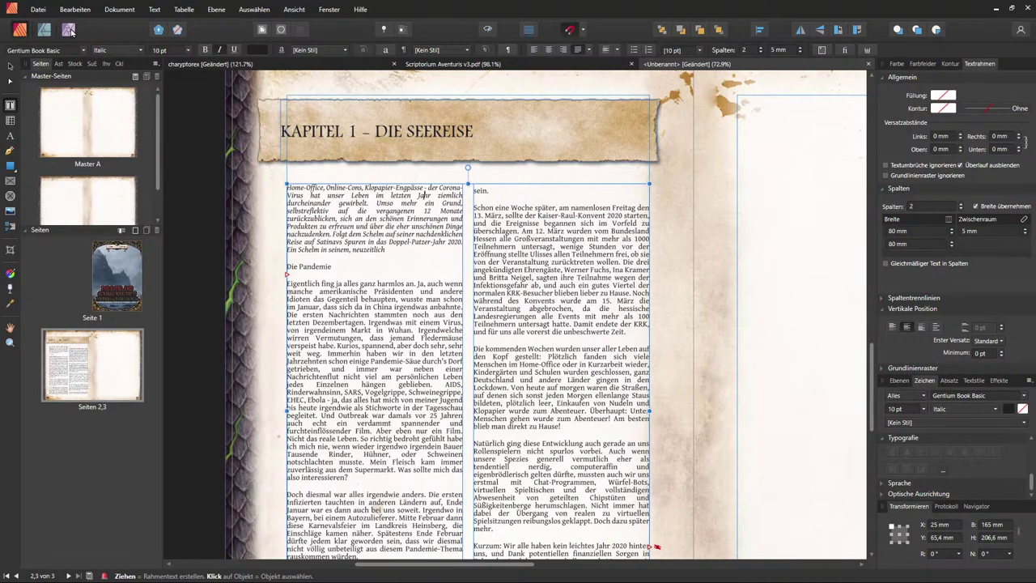
pyautogui.scroll(-5, 372, 259)
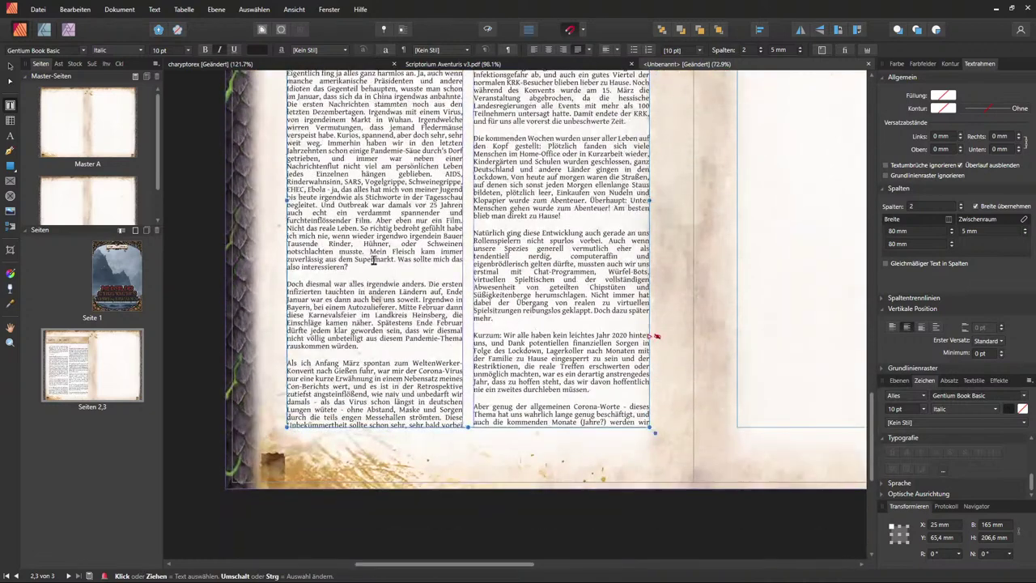
pyautogui.scroll(2, 373, 259)
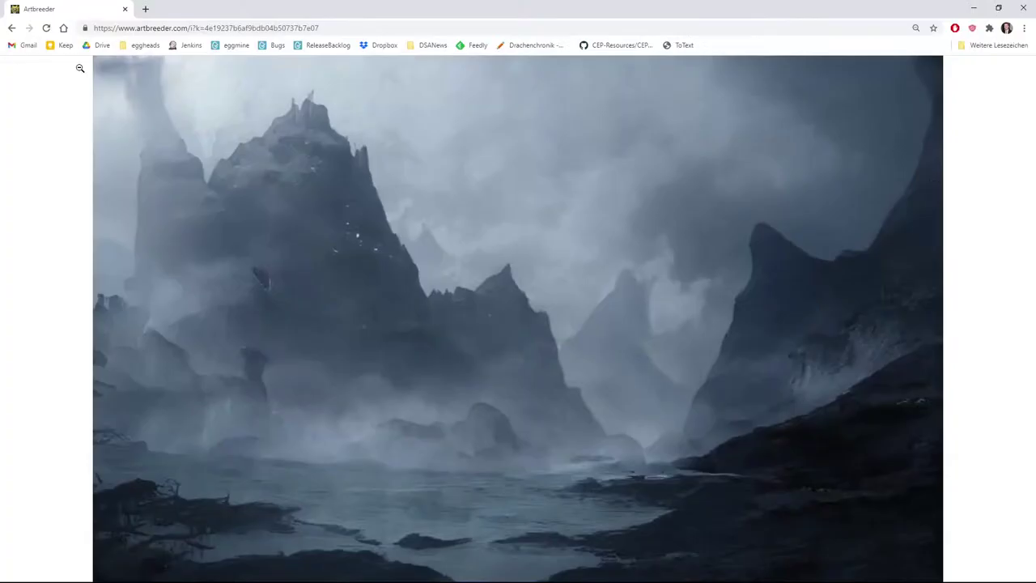
# Step: Leave the enlarged landscape image in Artbreeder and start a new composition in the Characters category
pyautogui.click(61, 140)
pyautogui.click(928, 65)
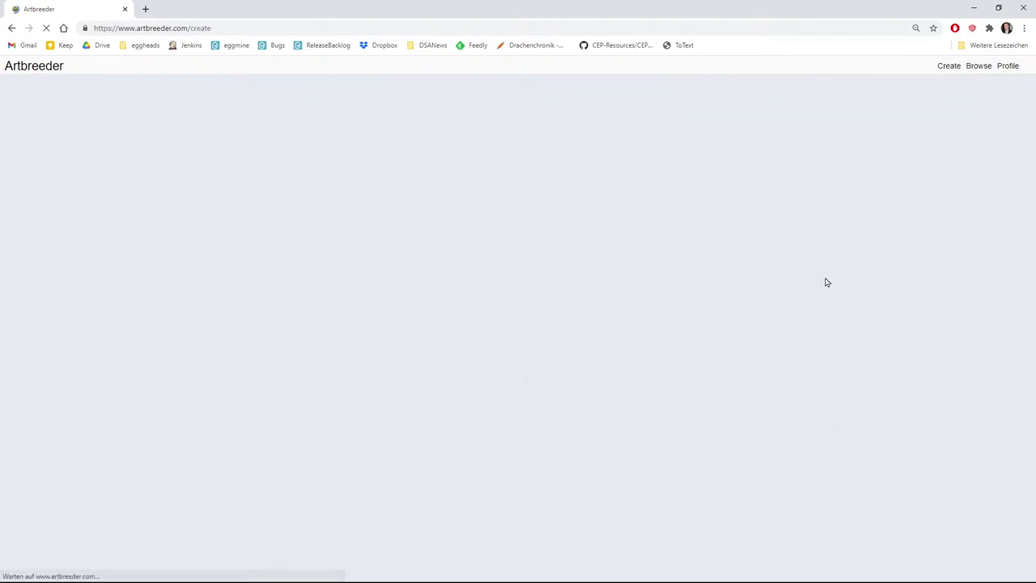
pyautogui.click(657, 186)
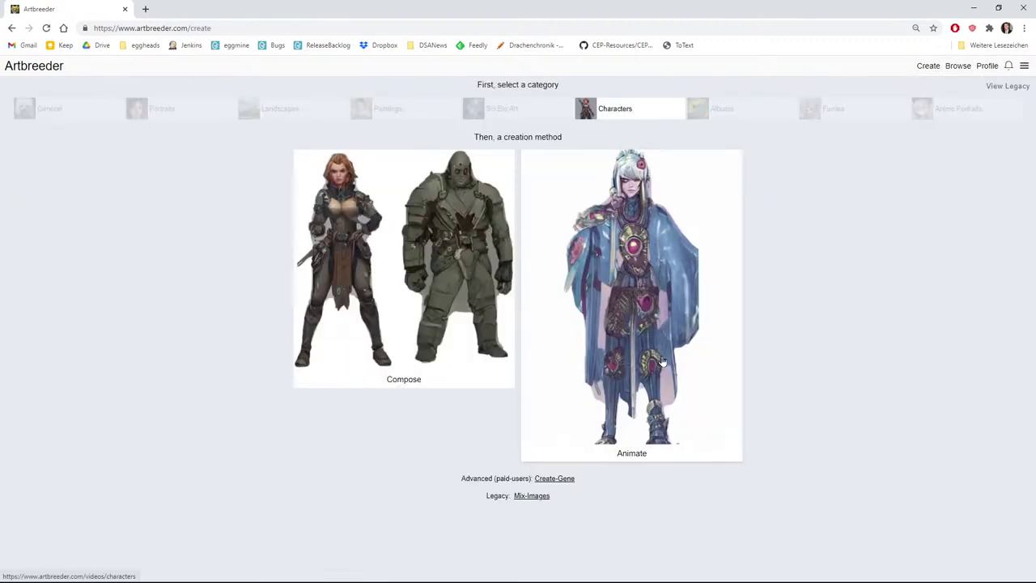
pyautogui.click(413, 287)
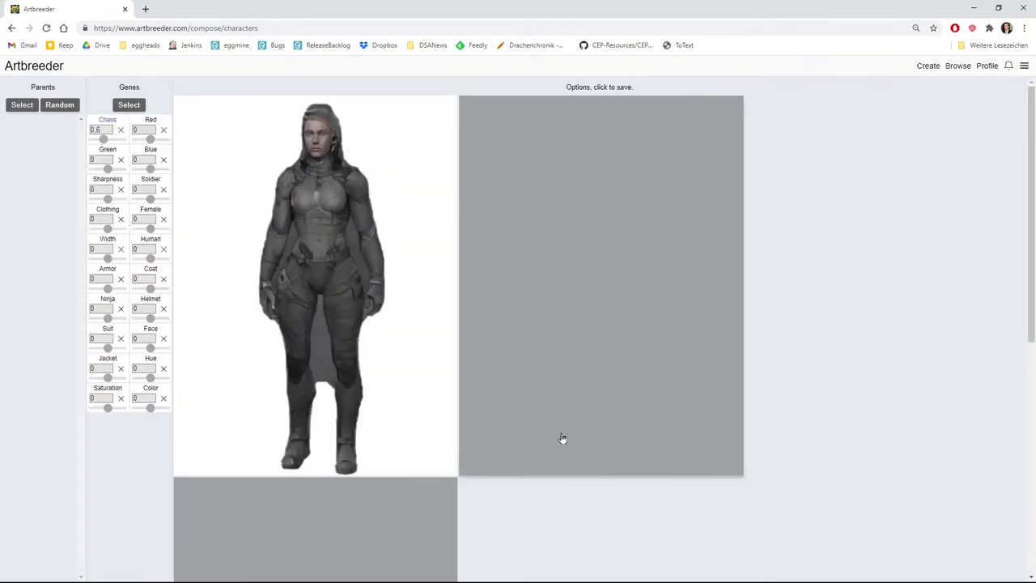
# Step: Open the saved male character with white sleeves and a leather tunic at full size and copy the image
pyautogui.scroll(-5, 560, 386)
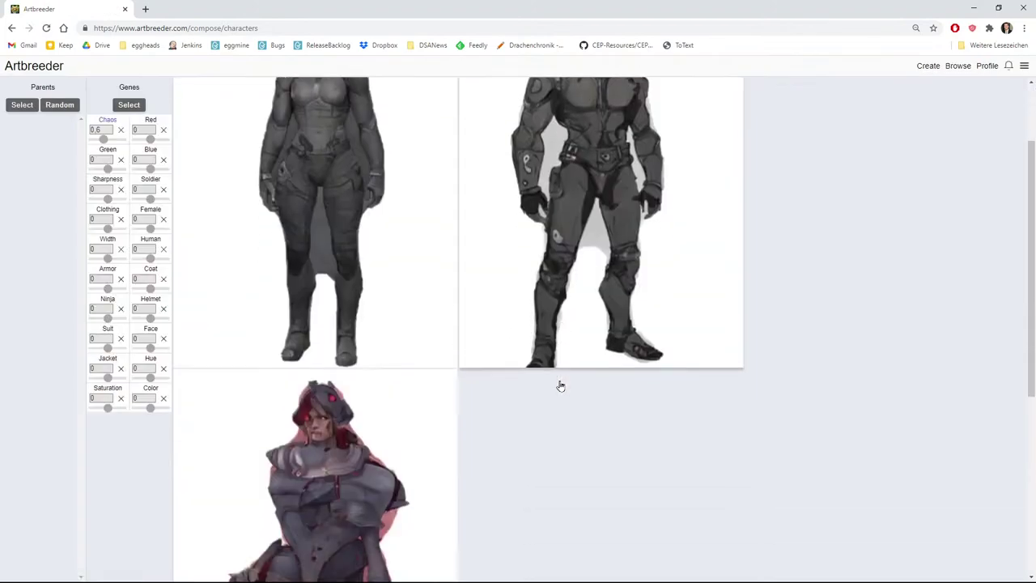
pyautogui.scroll(-1, 560, 386)
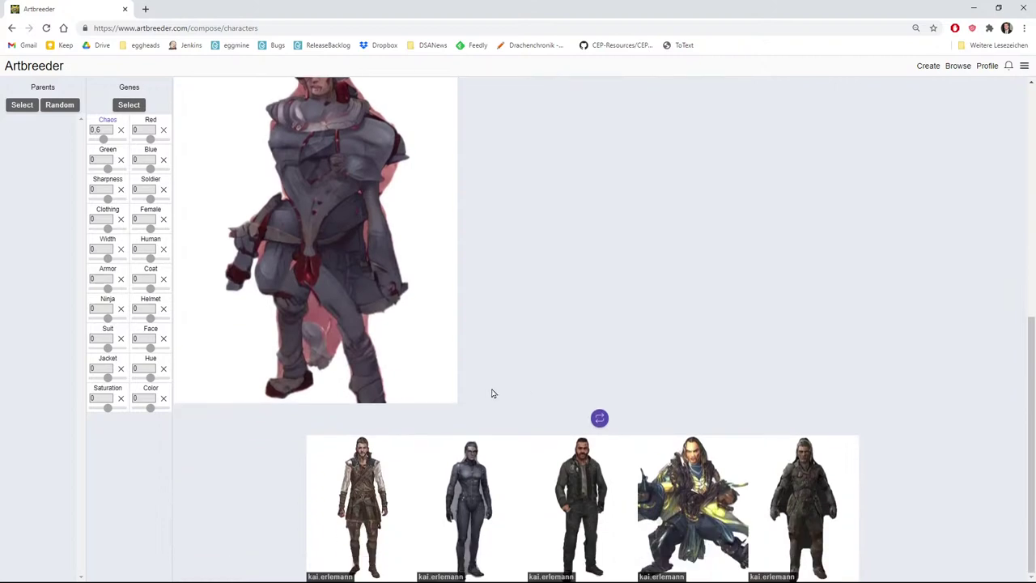
pyautogui.click(382, 499)
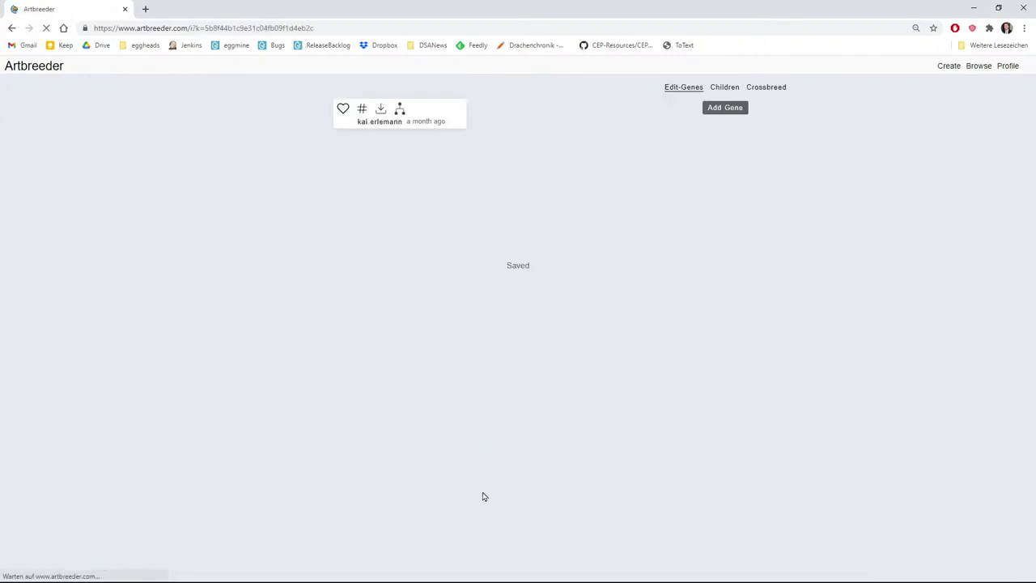
pyautogui.click(386, 218)
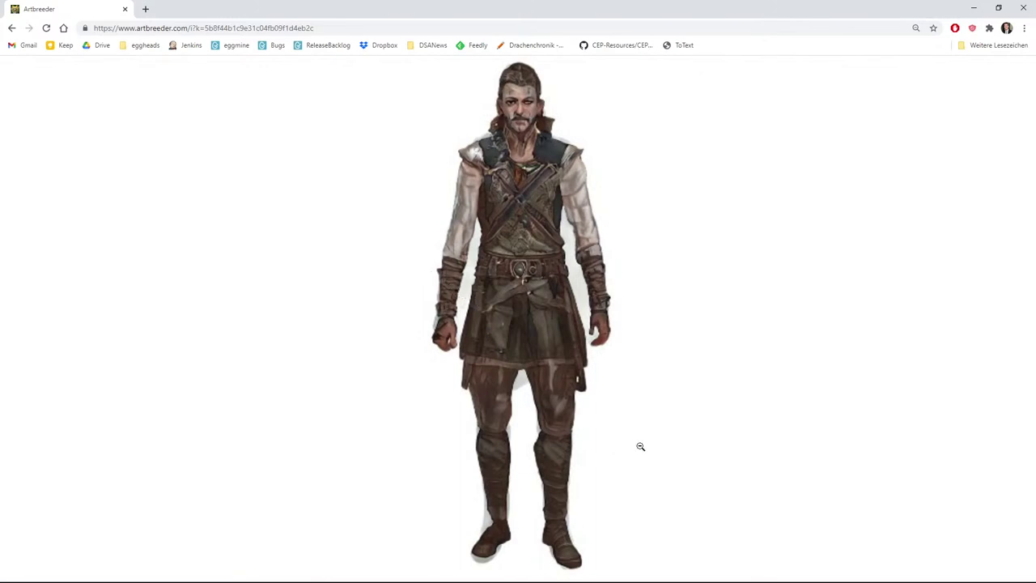
pyautogui.rightClick(533, 312)
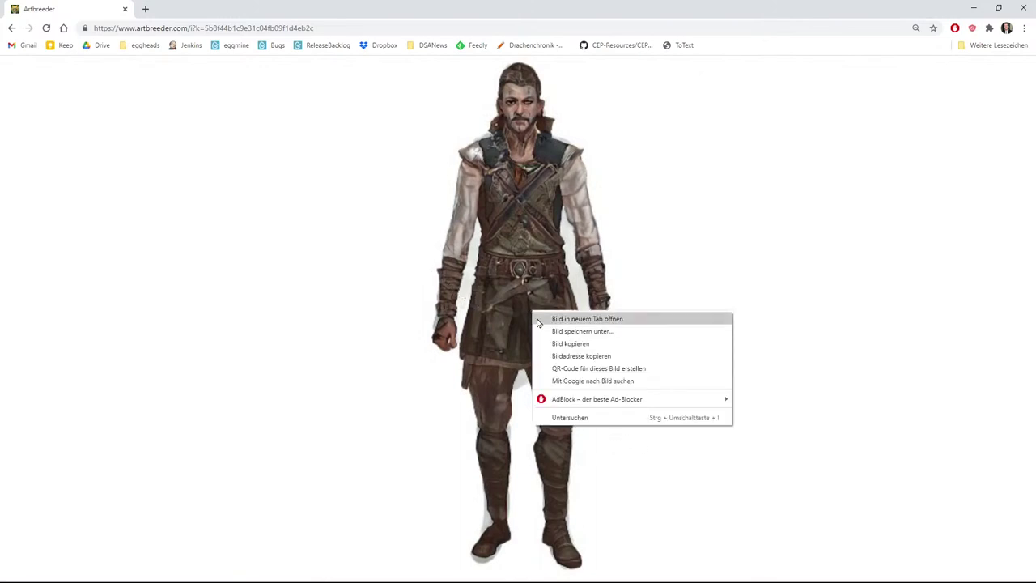
pyautogui.click(559, 344)
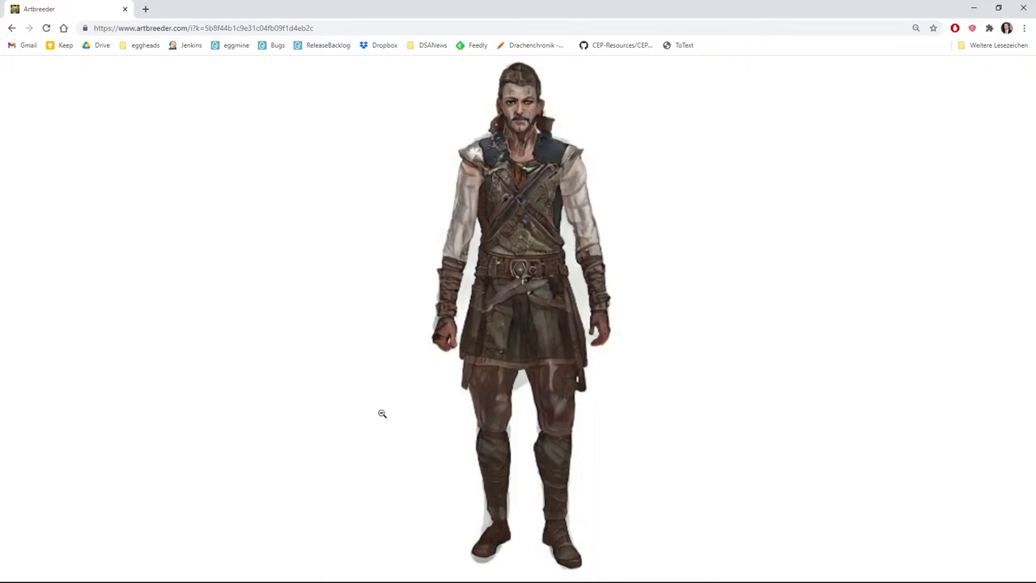
# Step: Switch to Affinity Publisher, paste the character into the chapter text and enlarge the image to about 98.9 × 131.9 mm
pyautogui.hotkey('alt', 'Tab')
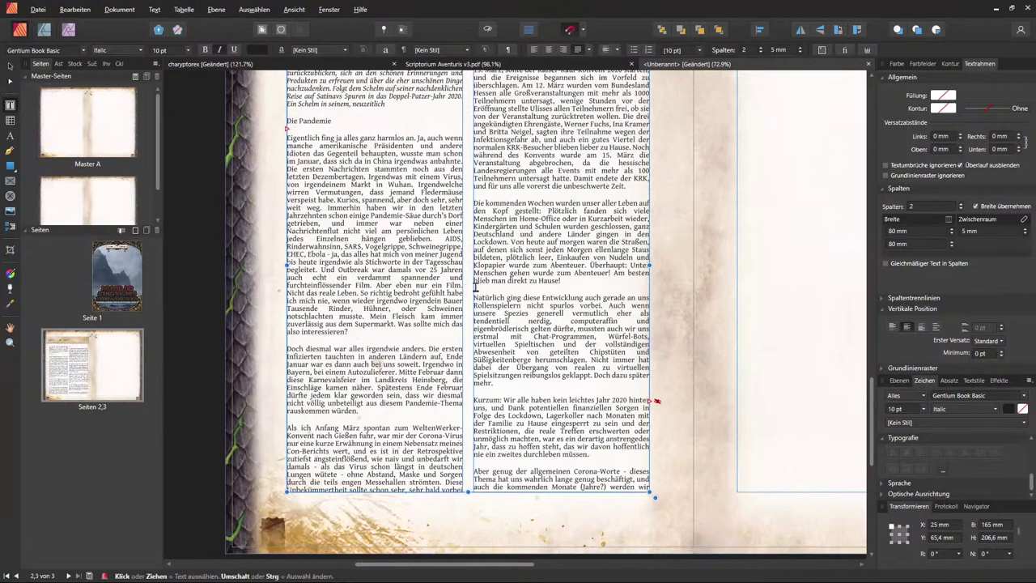
pyautogui.scroll(4, 478, 285)
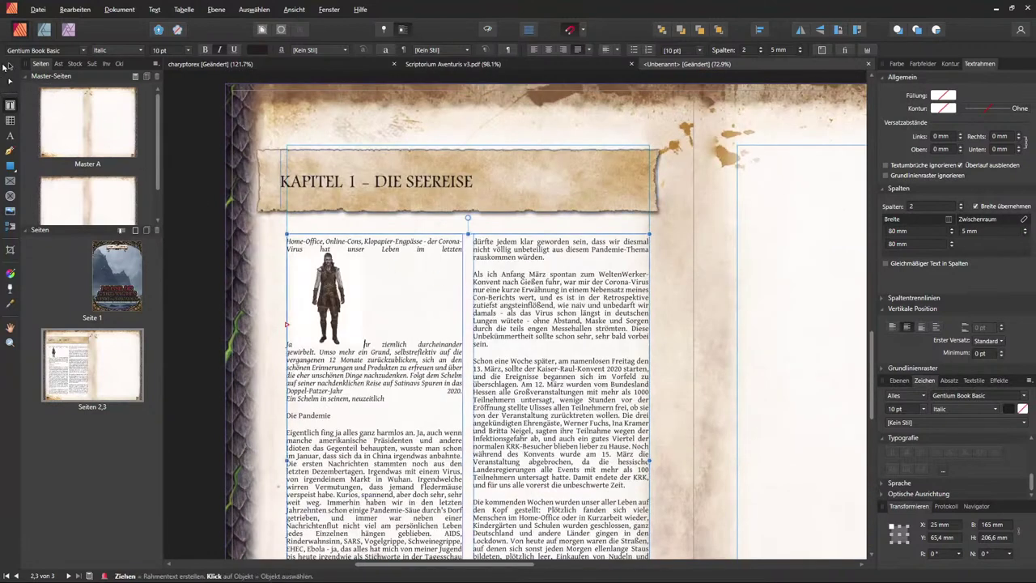
pyautogui.click(320, 292)
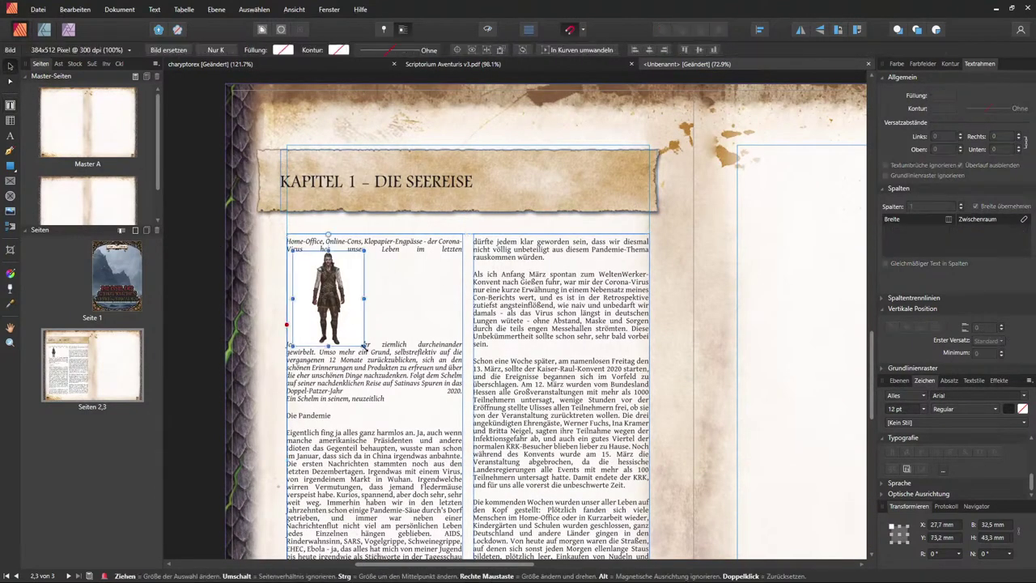
pyautogui.moveTo(373, 359); pyautogui.dragTo(580, 488)
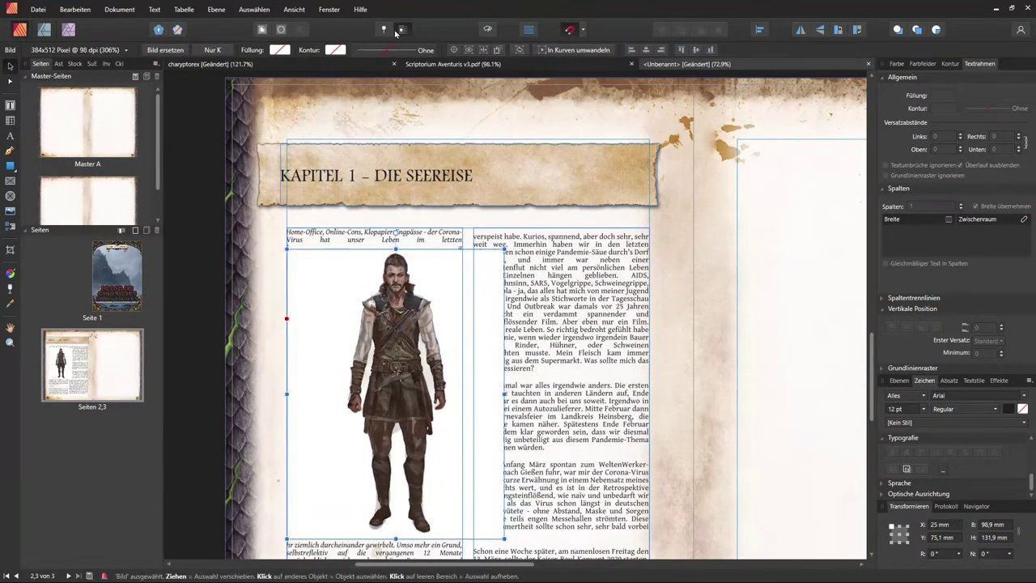
# Step: Set the character image's text wrap style to Eng
pyautogui.click(263, 30)
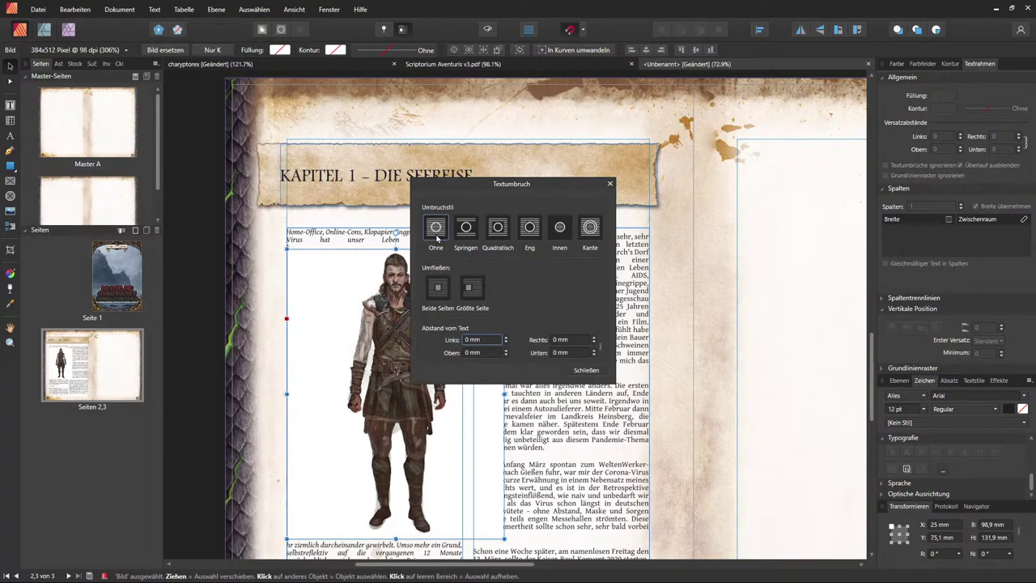
pyautogui.click(530, 228)
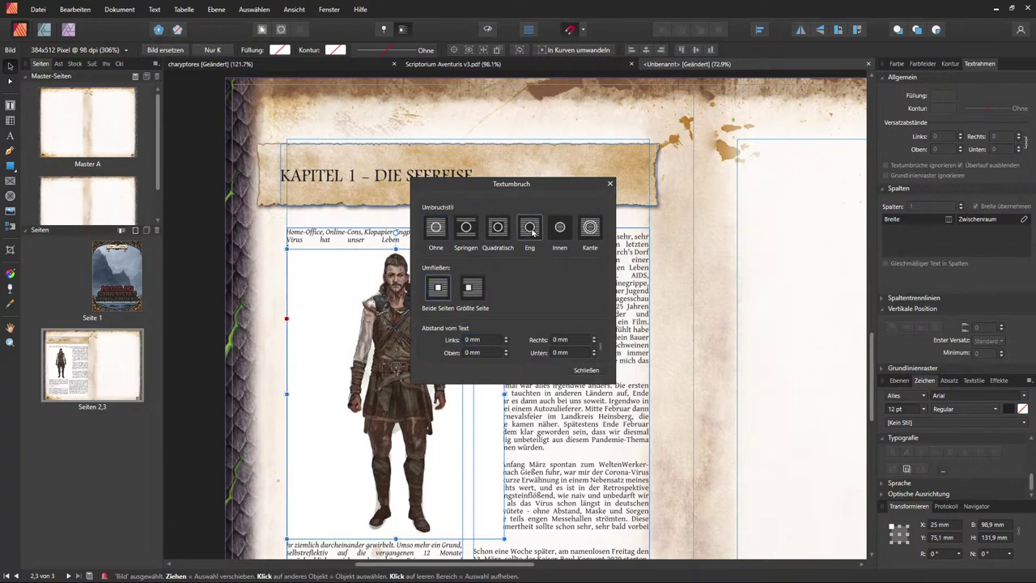
pyautogui.click(585, 371)
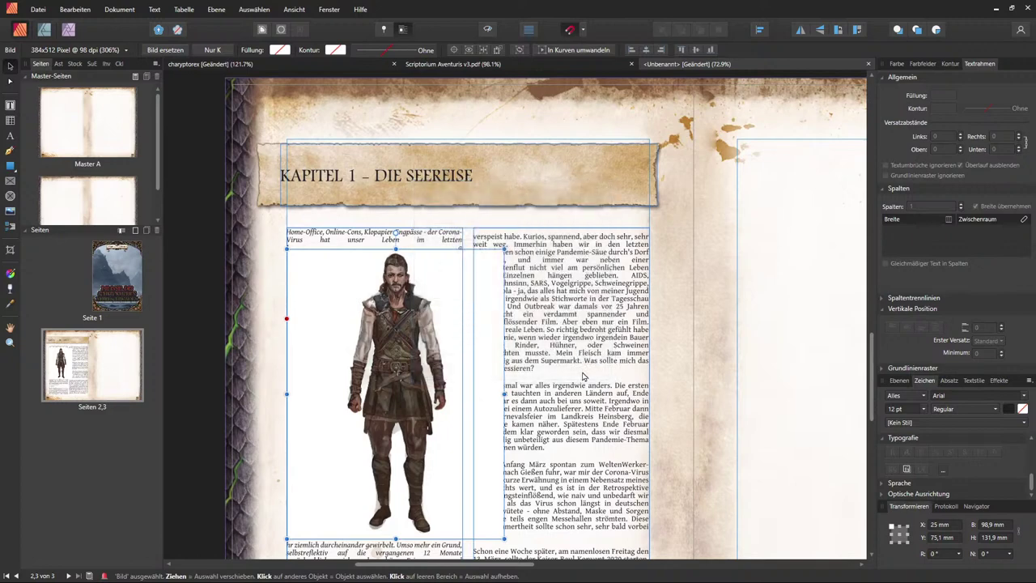
# Step: Examine the character image's wrap outline and recheck its text wrap settings
pyautogui.click(281, 30)
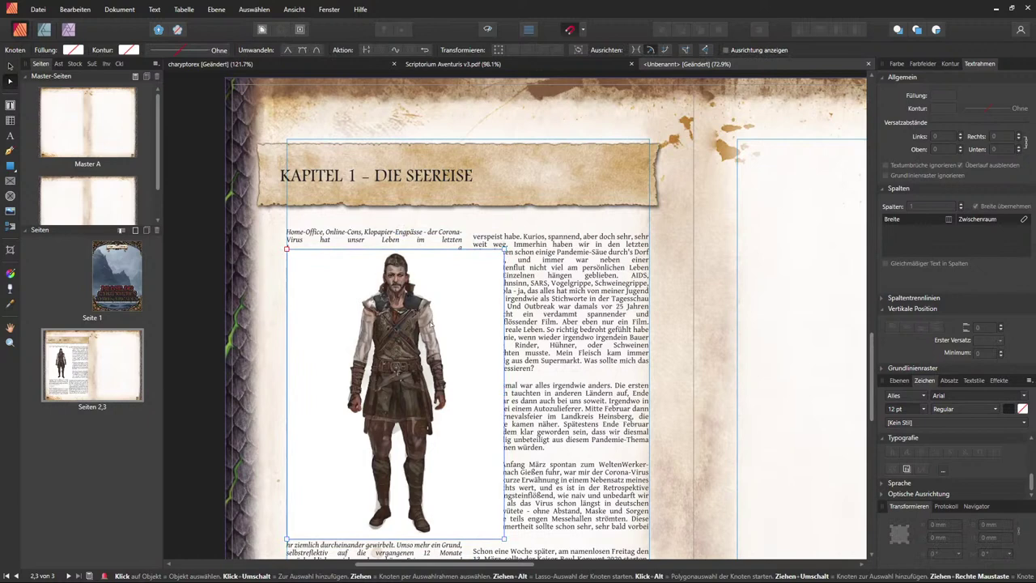
pyautogui.click(349, 445)
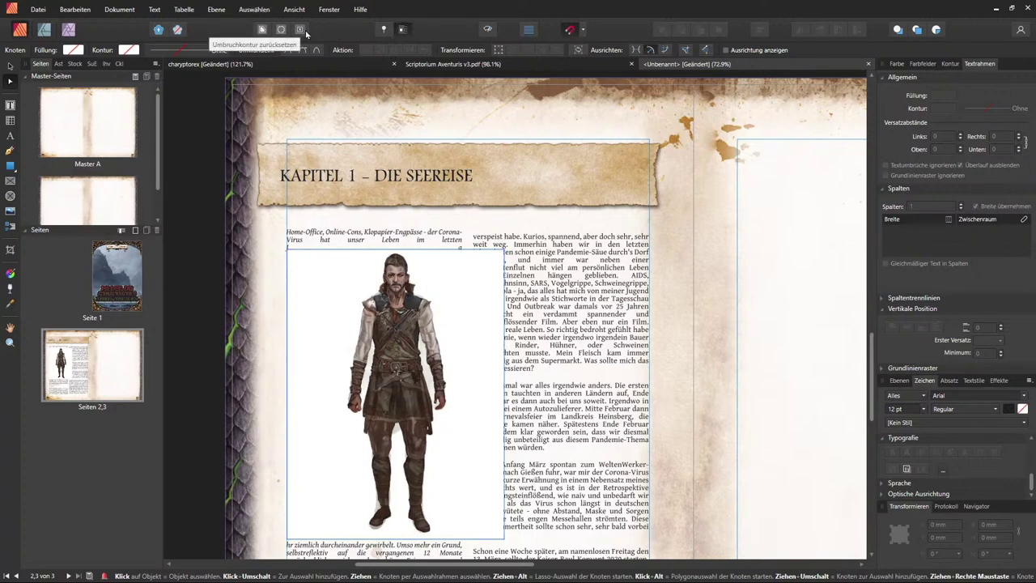
pyautogui.click(262, 30)
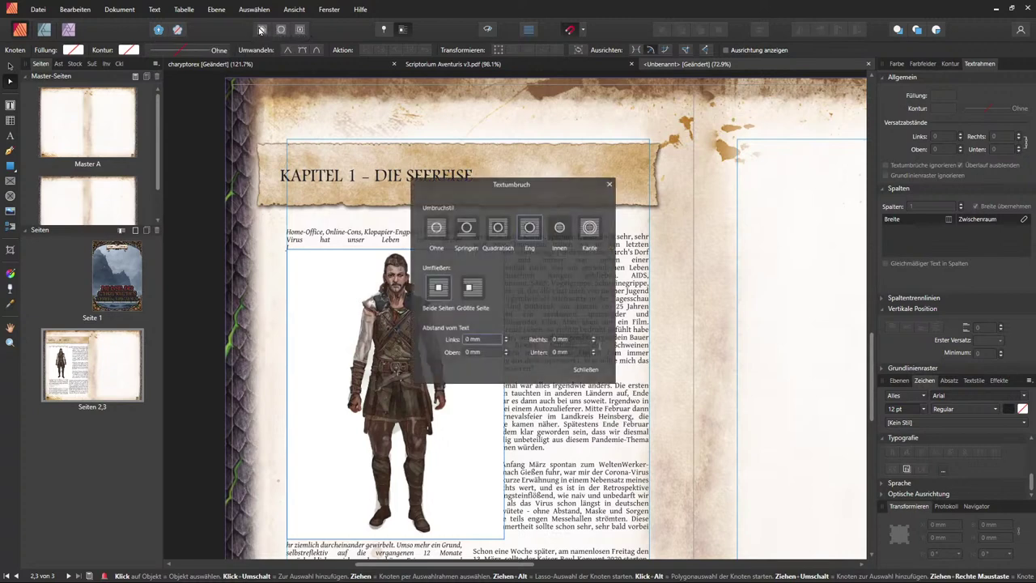
pyautogui.click(588, 371)
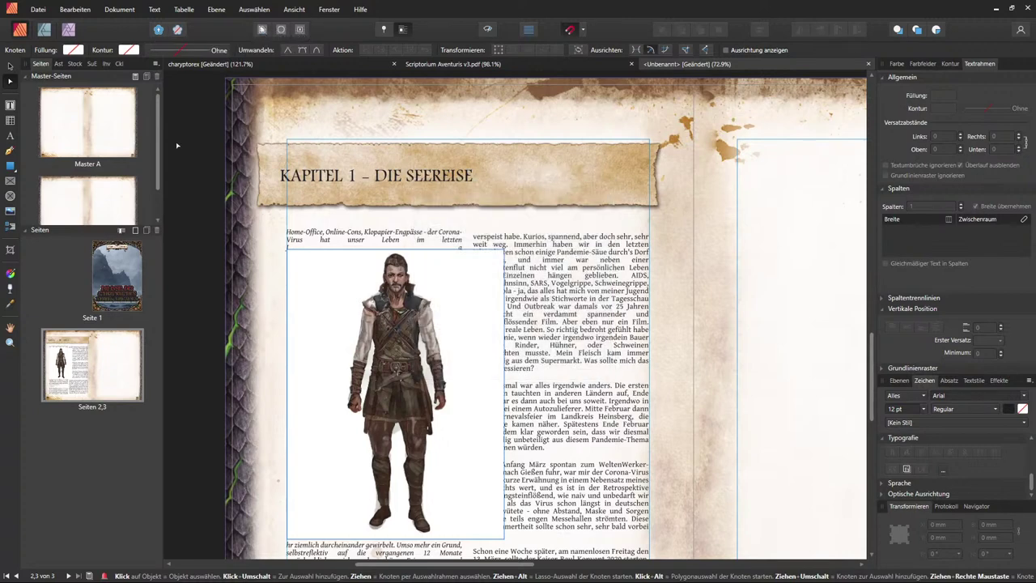
pyautogui.click(281, 30)
pyautogui.click(10, 82)
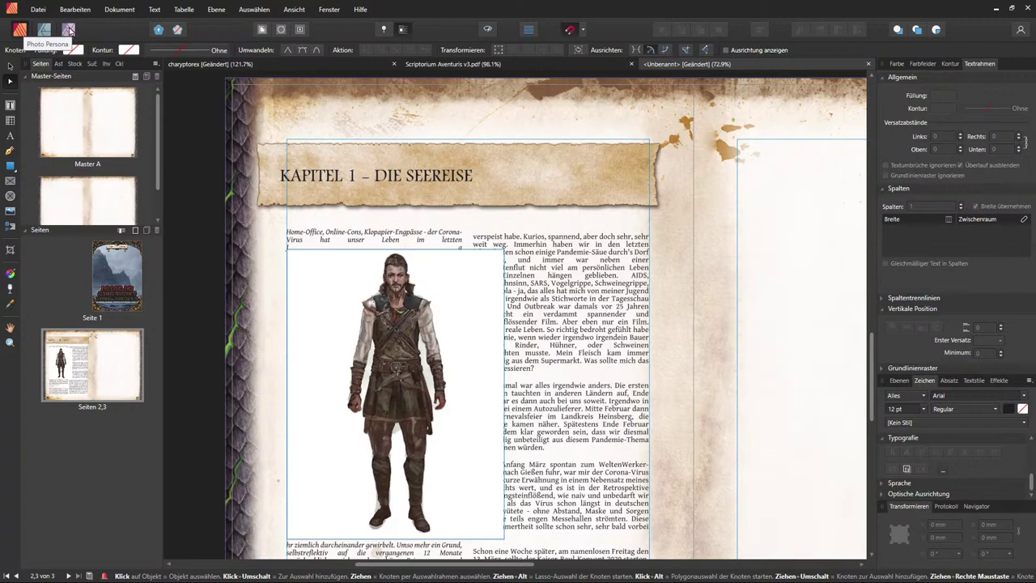
# Step: Switch to Affinity Photo, dismiss the update notice and create a new document from the copied character image
pyautogui.click(69, 30)
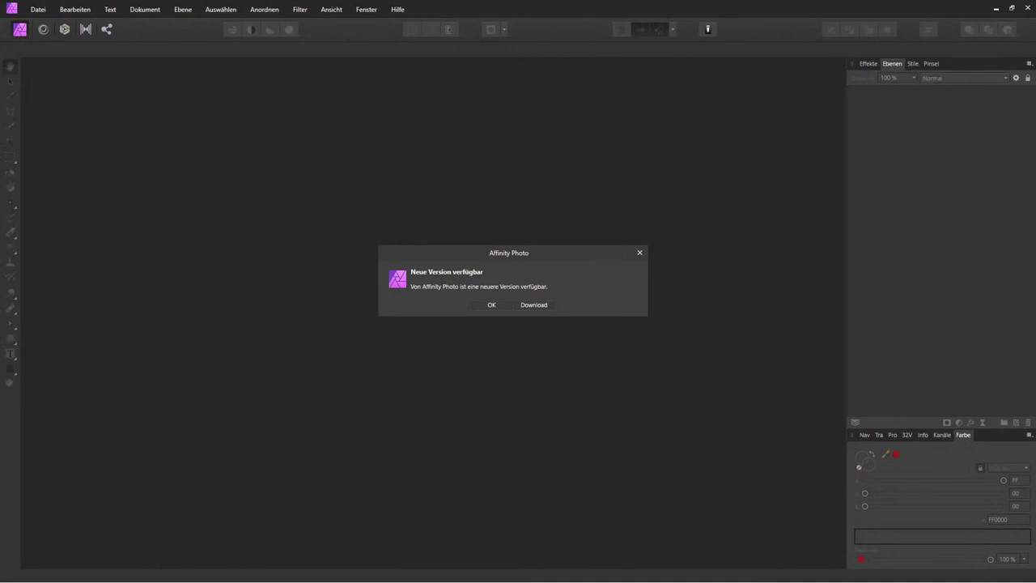
pyautogui.click(495, 305)
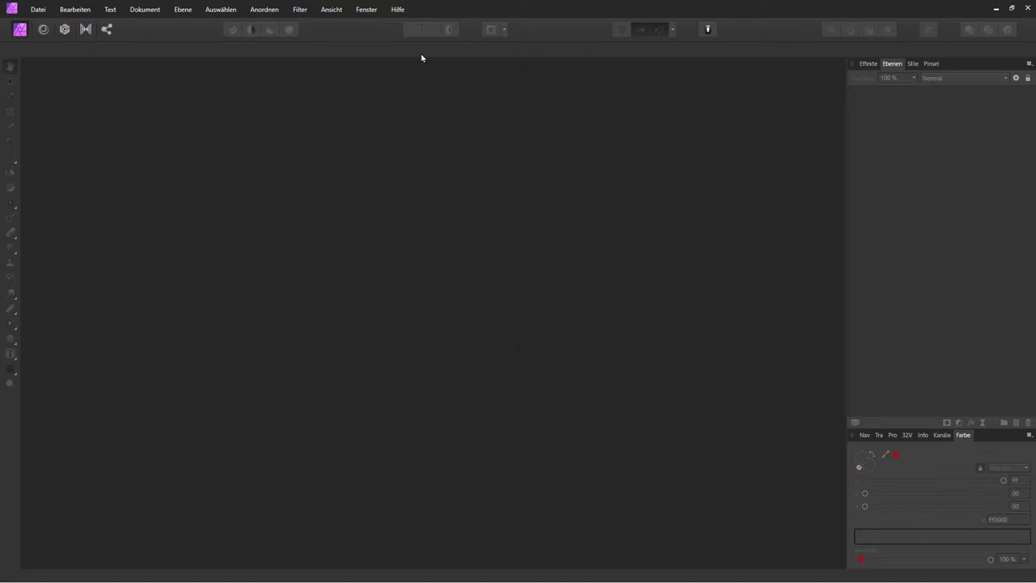
pyautogui.doubleClick(500, 14)
pyautogui.doubleClick(501, 13)
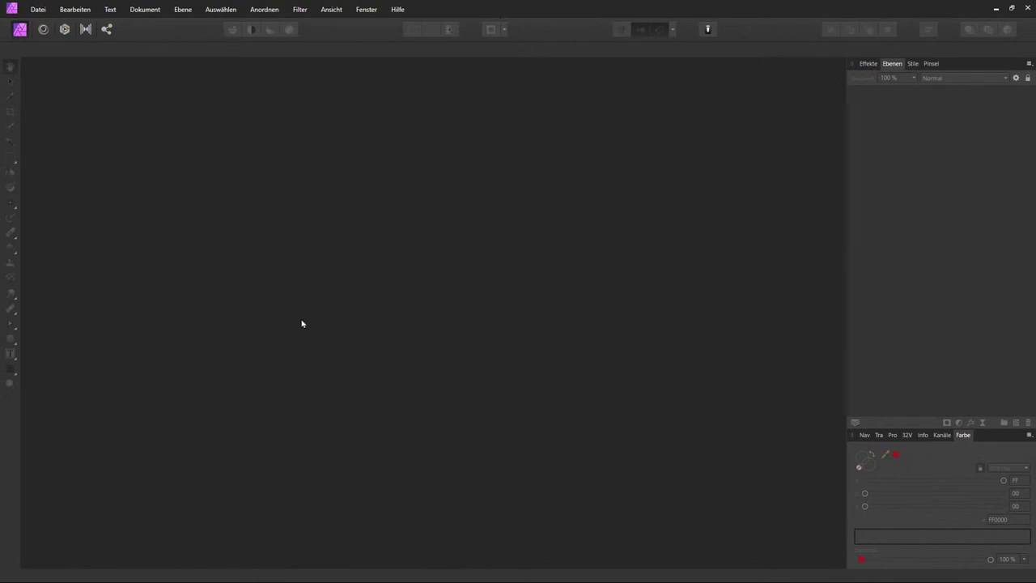
pyautogui.click(39, 9)
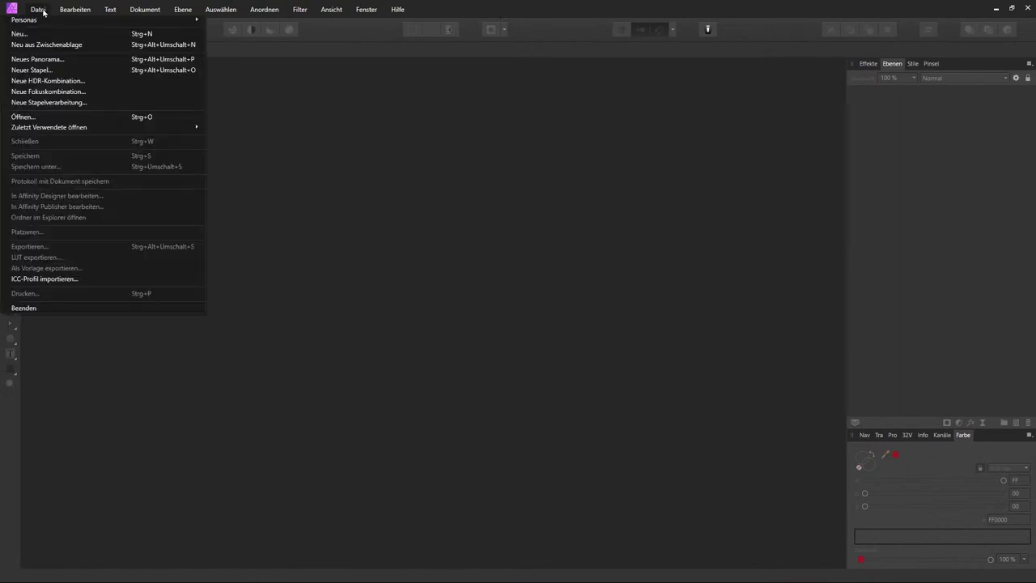
pyautogui.click(56, 43)
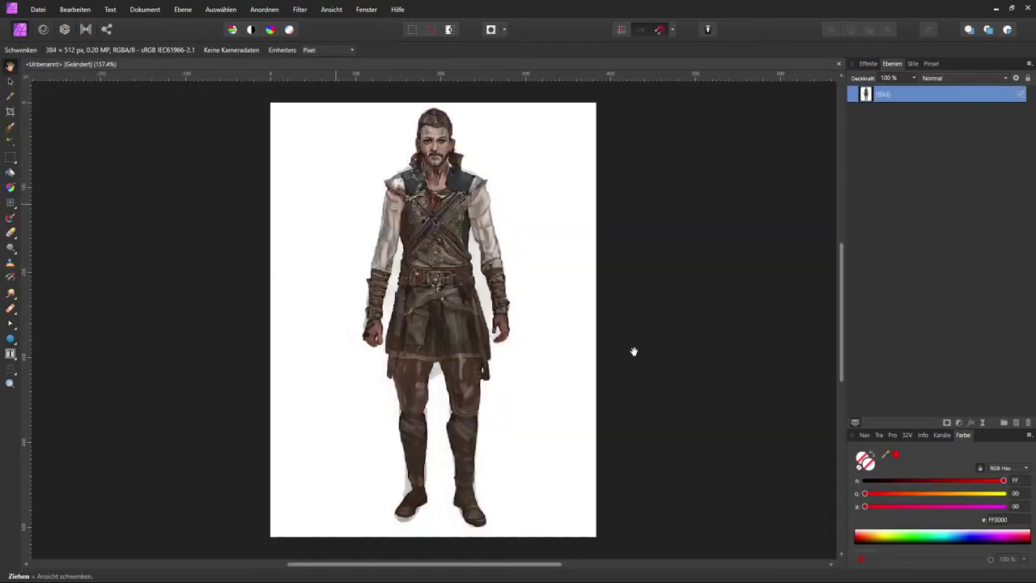
# Step: Select the white background around the figure with the Selection Brush at 64 px width, snapping to edges
pyautogui.click(10, 125)
pyautogui.moveTo(291, 164)
pyautogui.mouseDown()
pyautogui.moveTo(340, 162)
pyautogui.moveTo(312, 328)
pyautogui.moveTo(313, 445)
pyautogui.moveTo(340, 514)
pyautogui.moveTo(376, 547)
pyautogui.moveTo(532, 557)
pyautogui.moveTo(561, 531)
pyautogui.moveTo(562, 145)
pyautogui.moveTo(570, 221)
pyautogui.moveTo(615, 360)
pyautogui.moveTo(586, 381)
pyautogui.mouseUp()
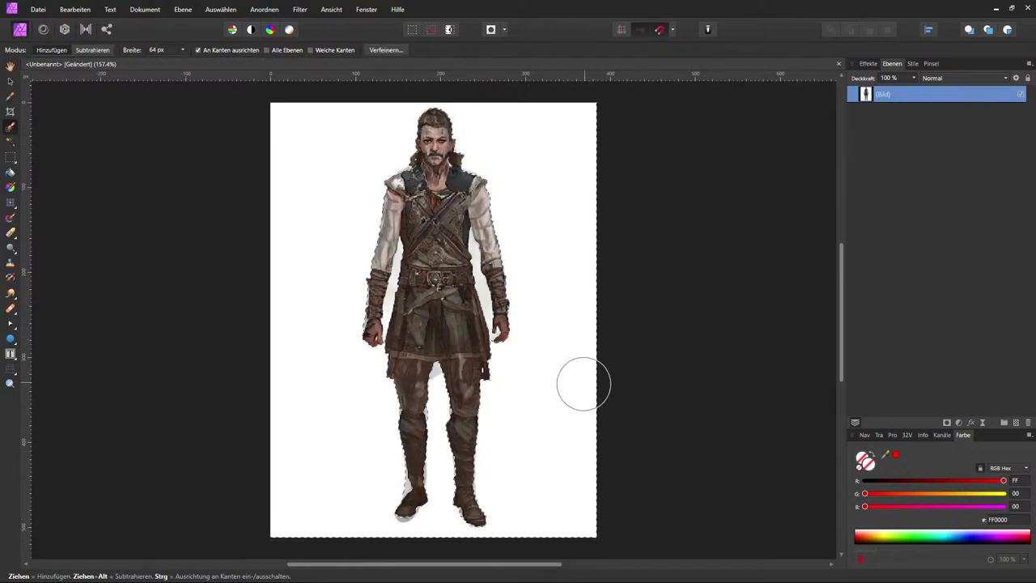
# Step: Reduce the Selection Brush width to 17 px and add the grey shadow behind the left-hand boot's ankle to the selection
pyautogui.scroll(5, 550, 433)
pyautogui.scroll(-2, 370, 451)
pyautogui.scroll(5, 254, 404)
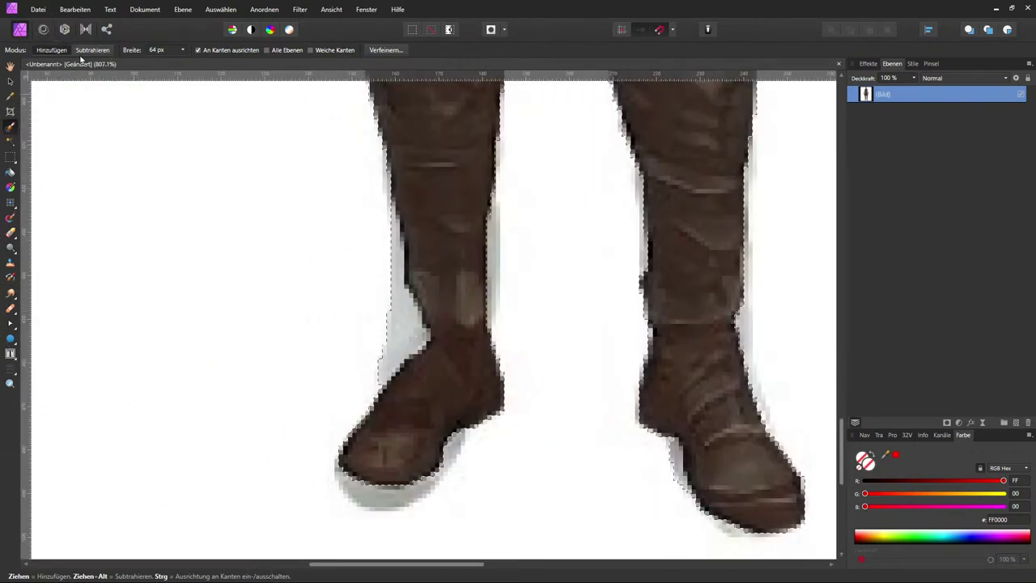
pyautogui.click(185, 50)
pyautogui.moveTo(167, 62); pyautogui.dragTo(161, 62)
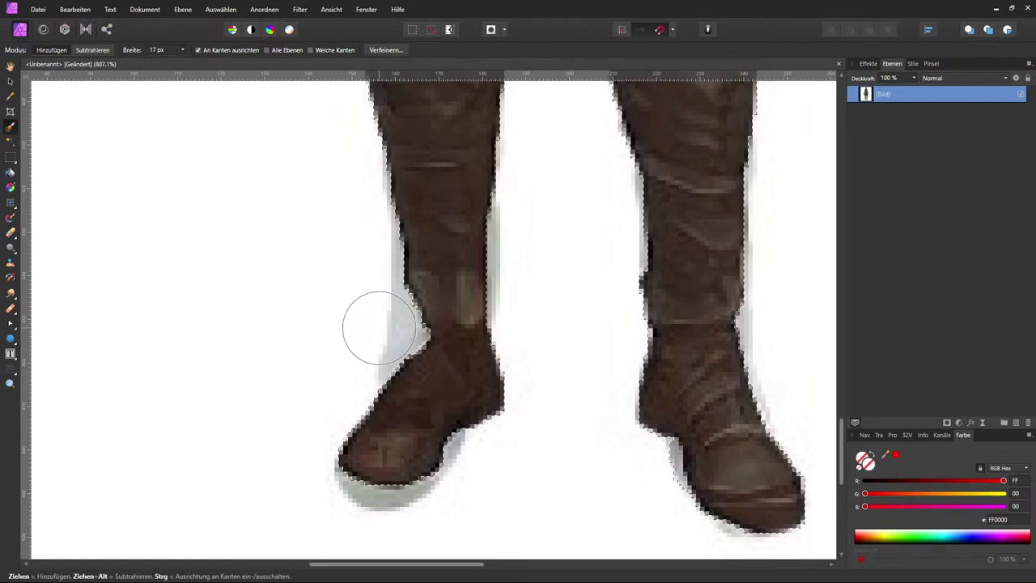
pyautogui.scroll(-3, 246, 308)
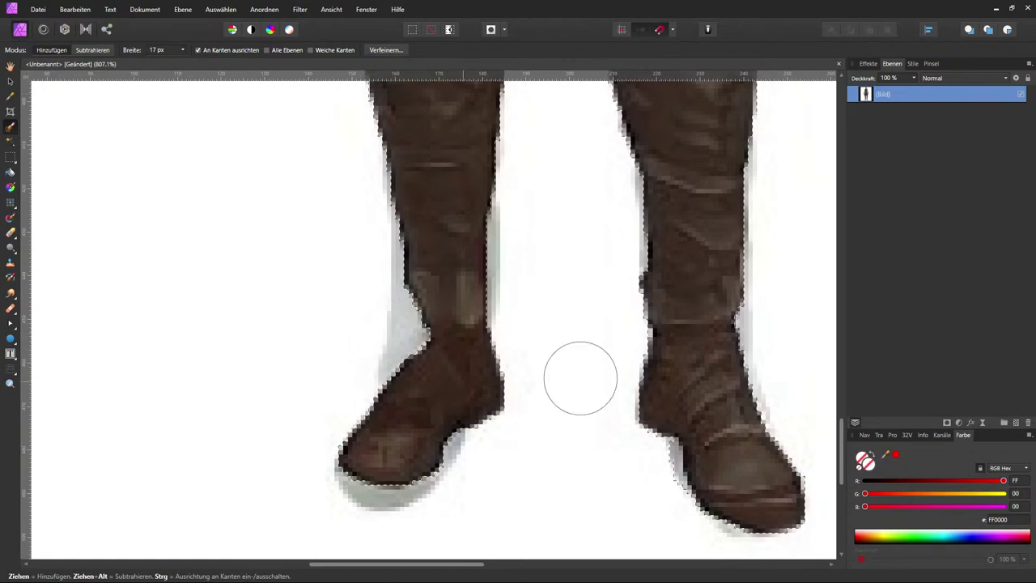
# Step: Inspect the background selection's outline along the whole figure, from the boots up to the head
pyautogui.scroll(3, 647, 420)
pyautogui.scroll(10, 648, 420)
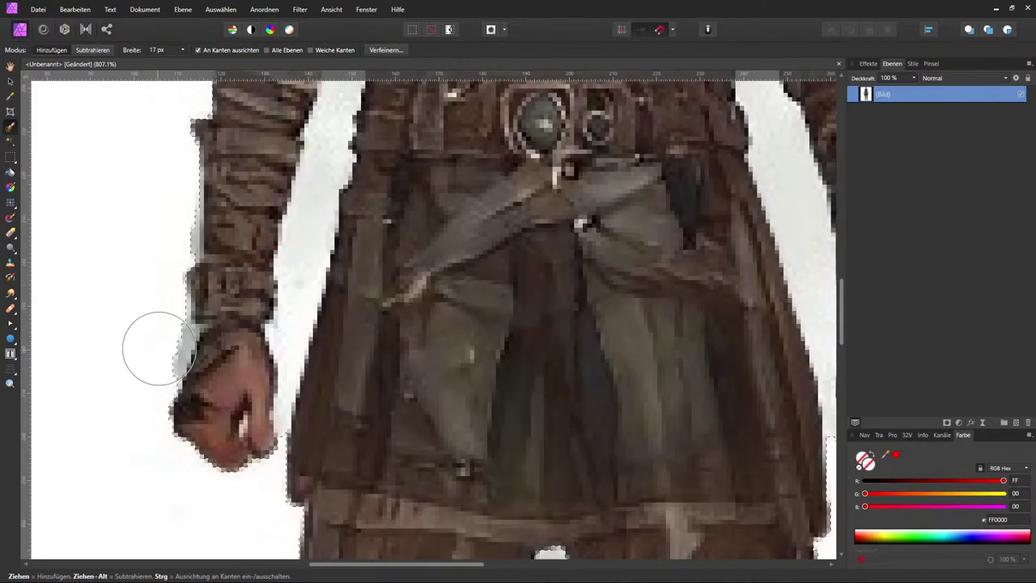
pyautogui.scroll(5, 154, 340)
pyautogui.scroll(5, 170, 361)
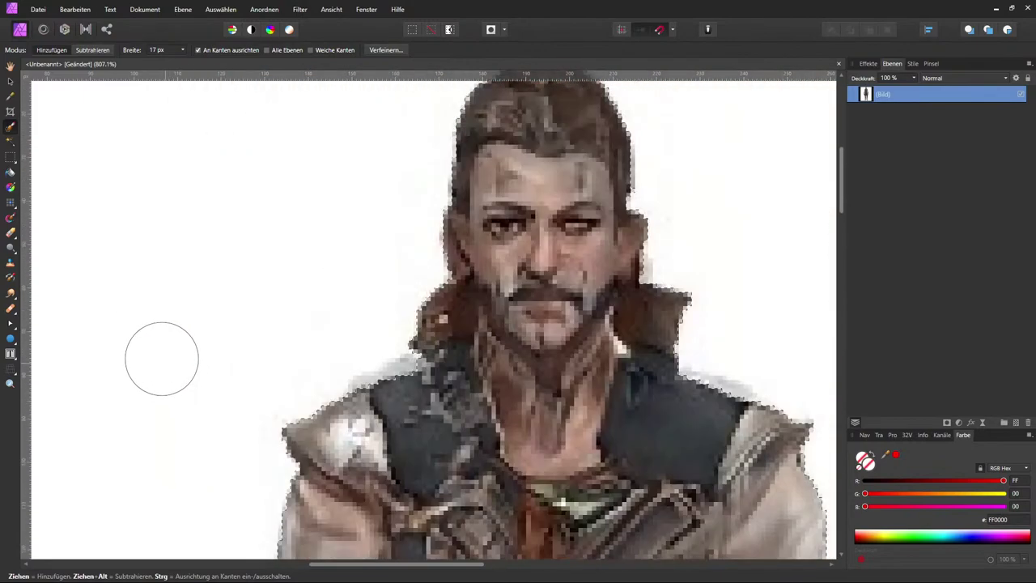
pyautogui.scroll(-6, 114, 374)
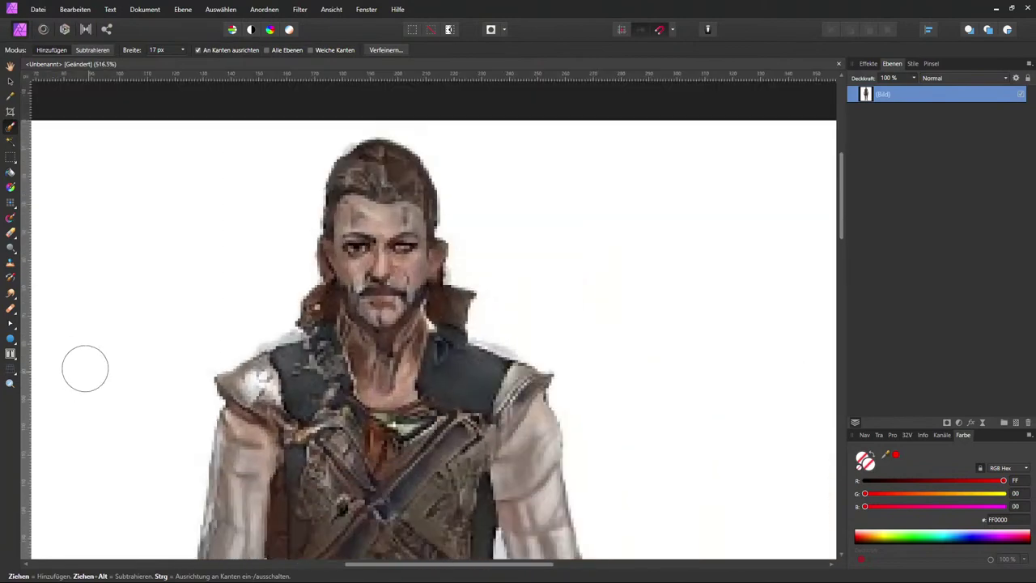
pyautogui.scroll(-5, 429, 191)
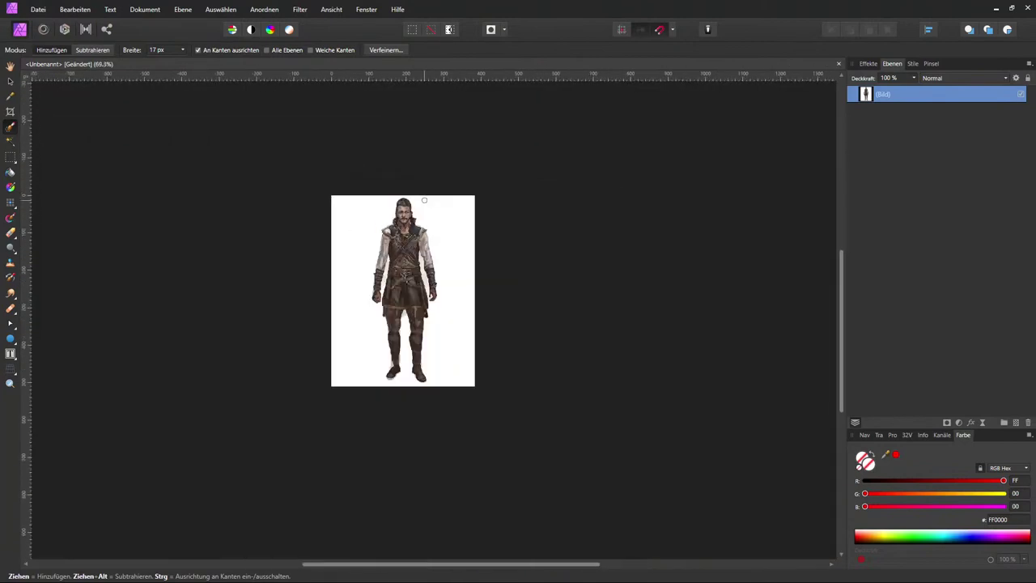
pyautogui.scroll(1, 461, 268)
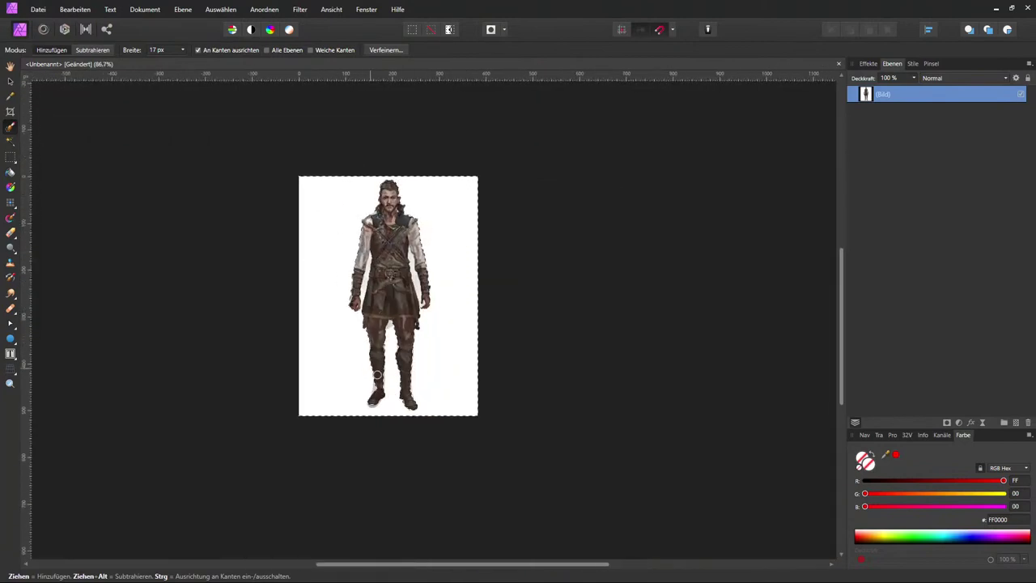
pyautogui.scroll(3, 389, 419)
pyautogui.scroll(2, 356, 348)
pyautogui.scroll(-10, 355, 338)
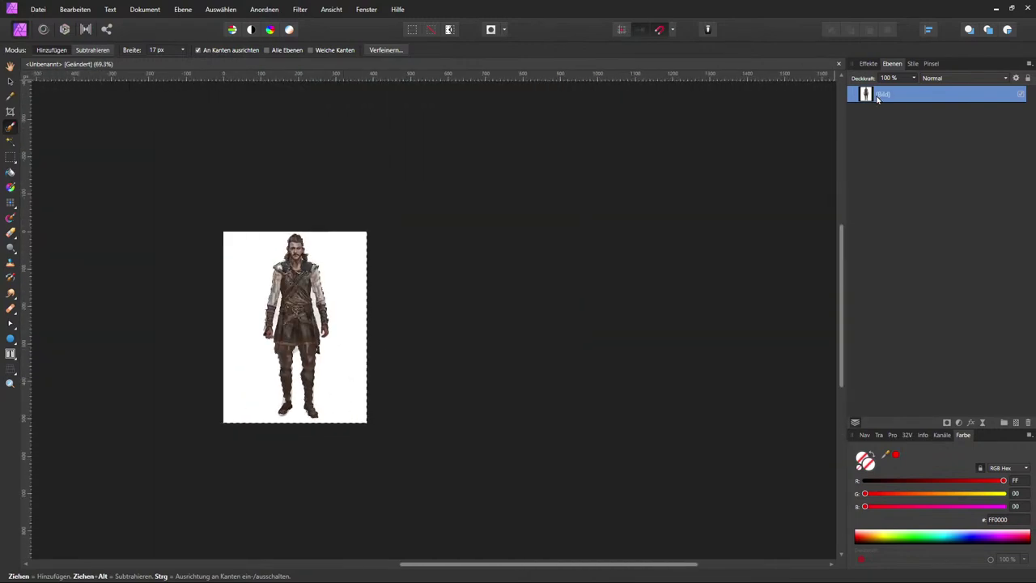
# Step: Rasterize the image layer and delete the selected white background around the figure
pyautogui.rightClick(935, 96)
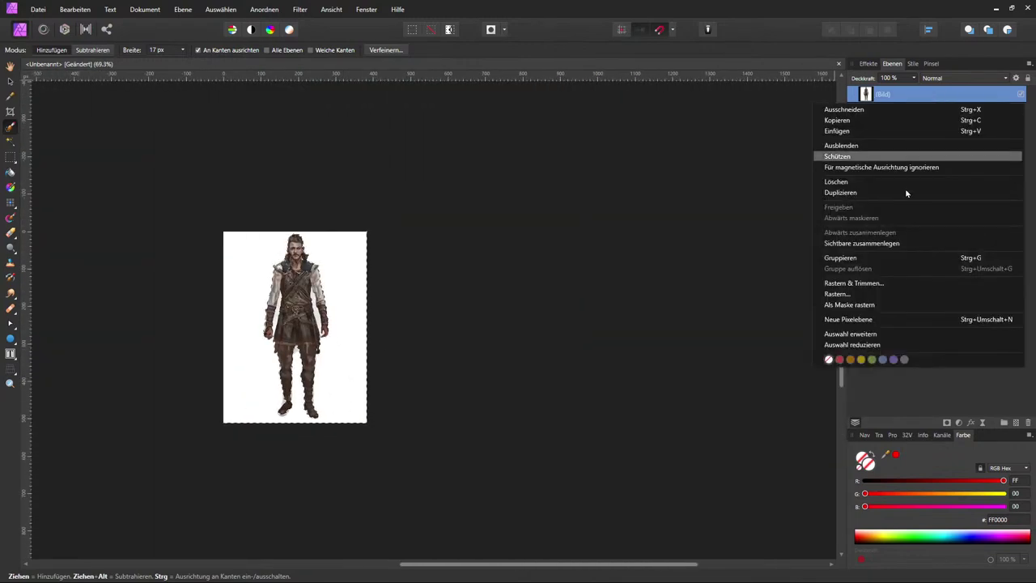
pyautogui.click(890, 296)
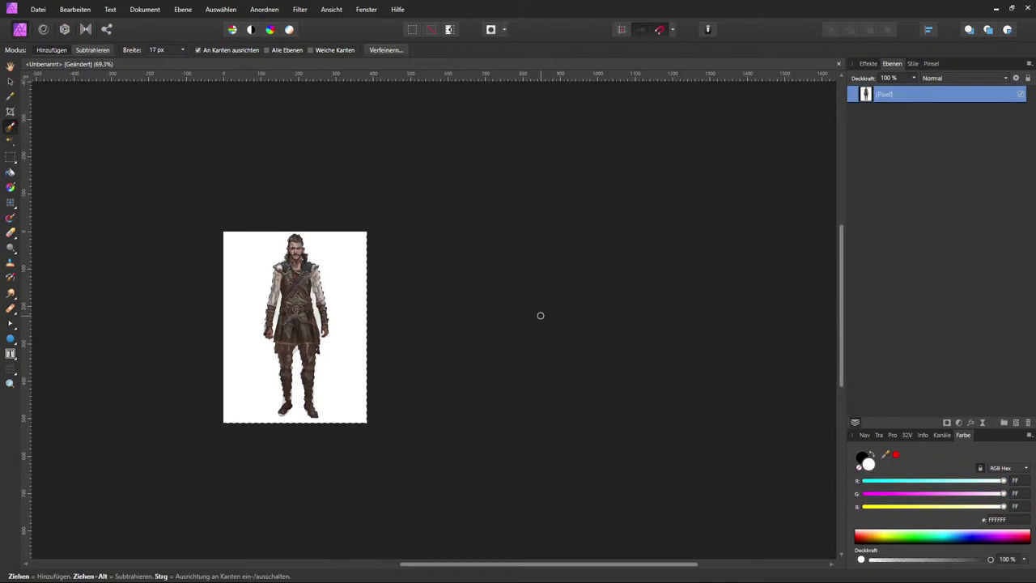
pyautogui.press('Delete')
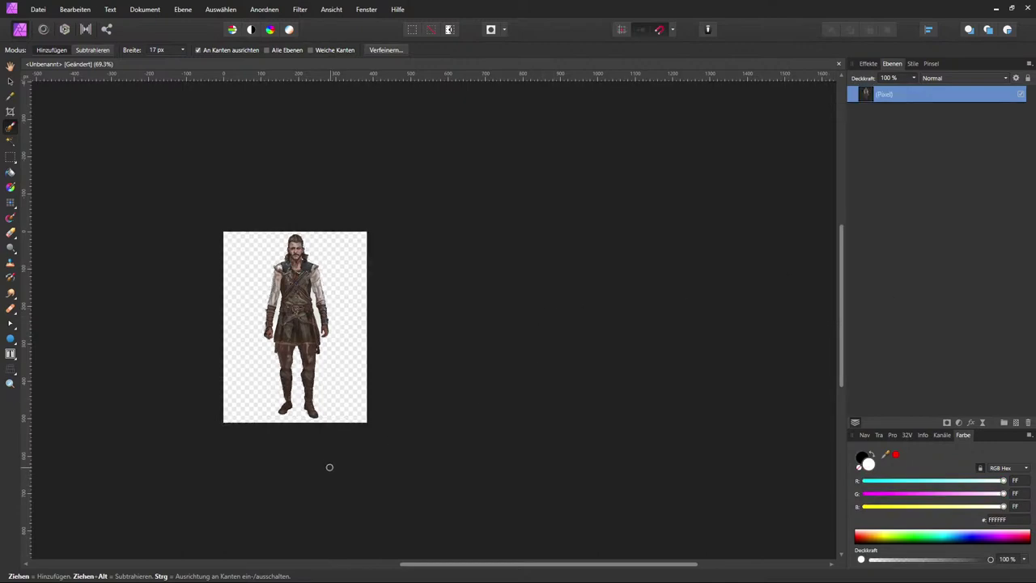
pyautogui.scroll(5, 281, 336)
pyautogui.scroll(-6, 292, 315)
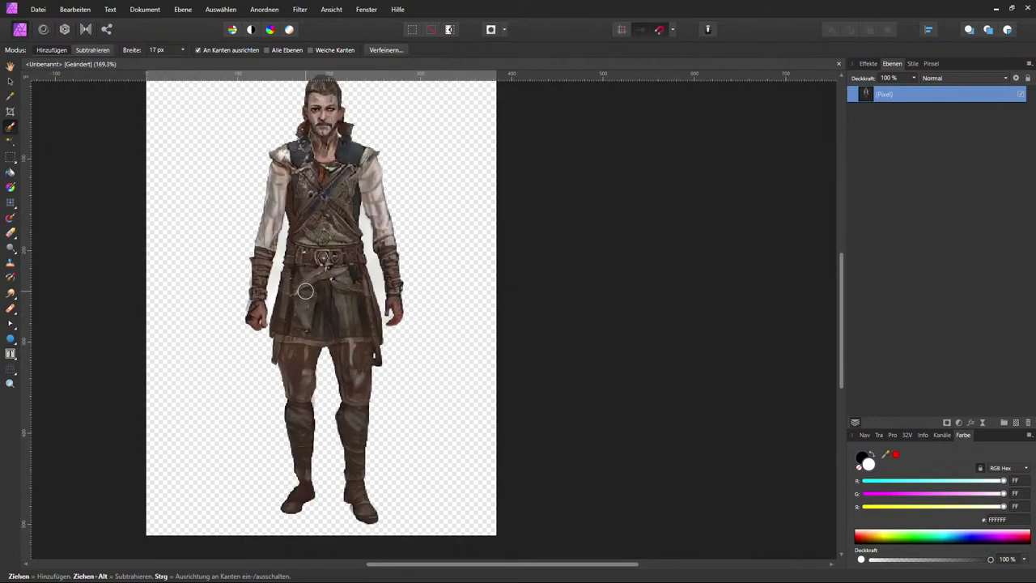
pyautogui.scroll(3, 308, 296)
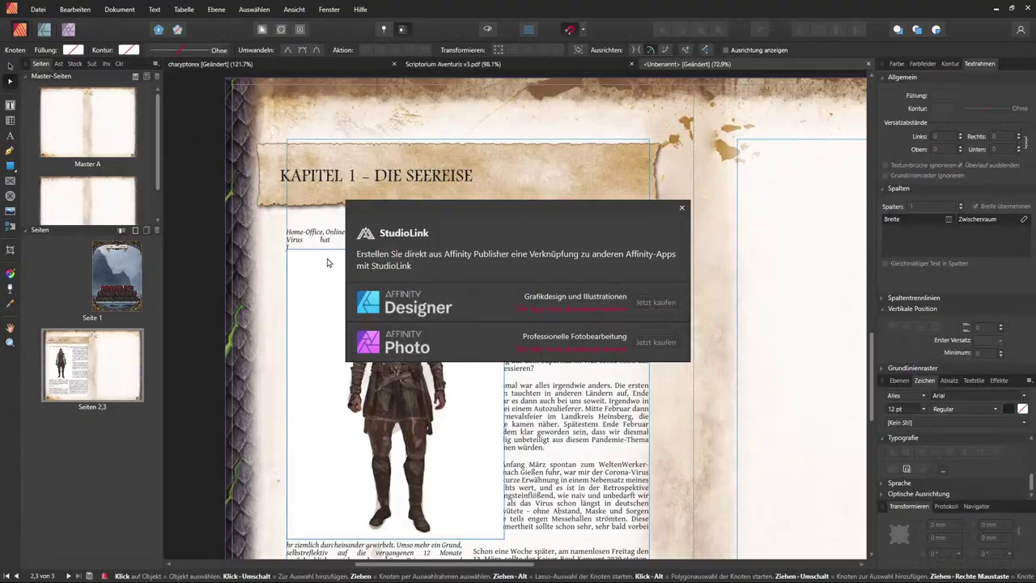
# Step: Switch to Affinity Publisher, dismiss the StudioLink notice and paste the cut-out figure over the right-hand text column
pyautogui.click(680, 208)
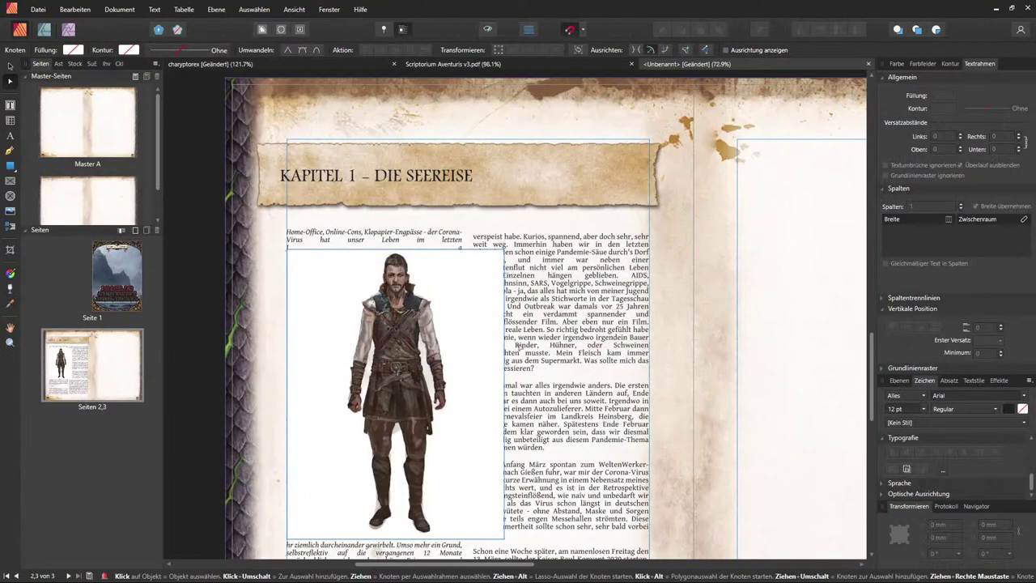
pyautogui.hotkey('ctrl', 'v')
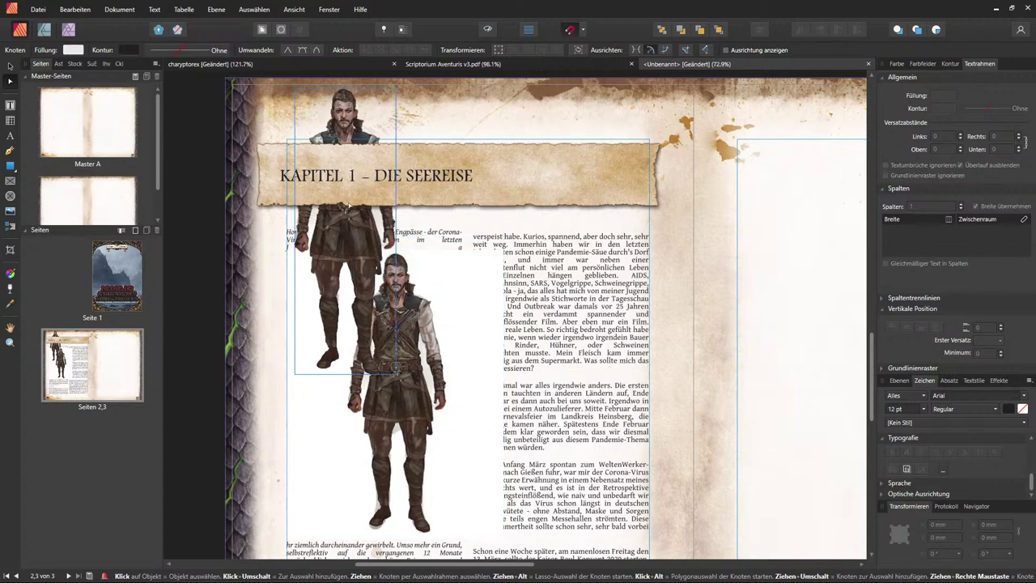
pyautogui.click(10, 65)
pyautogui.moveTo(348, 235); pyautogui.dragTo(602, 368)
# Step: Delete the old character image with the white background and move the cut-out figure between the two text columns
pyautogui.click(436, 331)
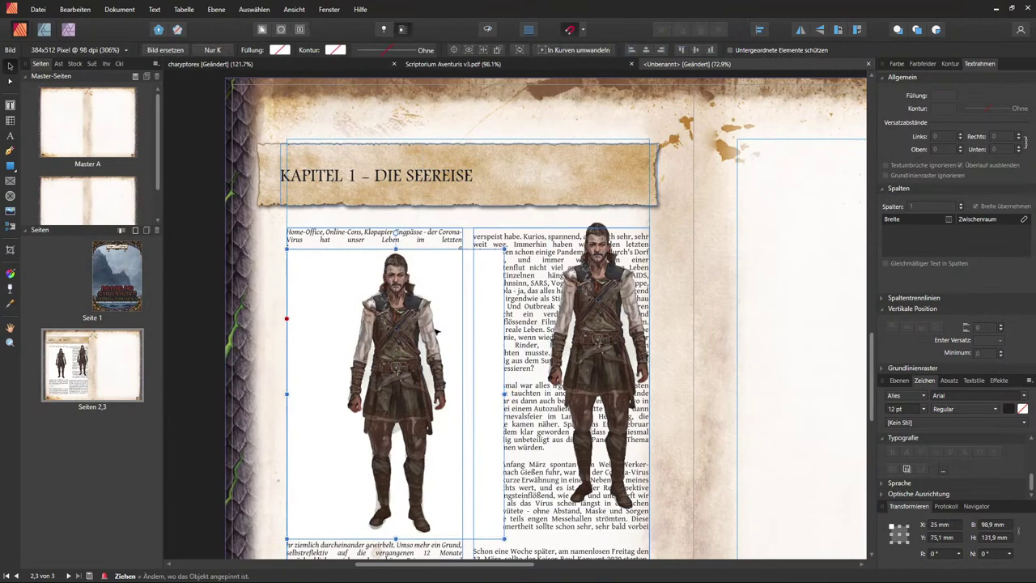
pyautogui.press('Delete')
pyautogui.click(605, 360)
pyautogui.moveTo(605, 359); pyautogui.dragTo(470, 397)
# Step: Set the cut-out figure's text wrap style to Eng, keeping the wrap settings clear of the figure
pyautogui.click(262, 29)
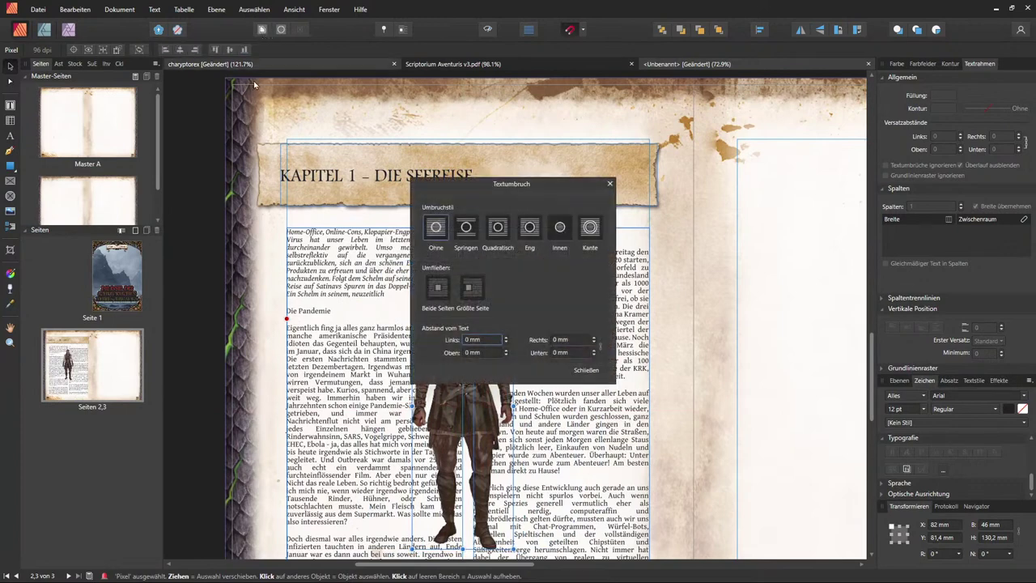
pyautogui.click(529, 231)
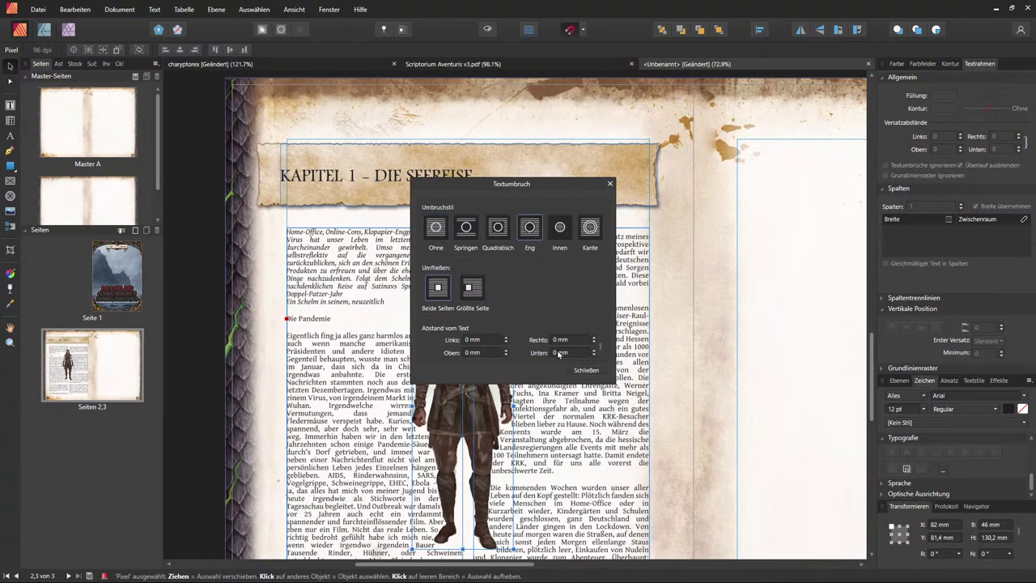
pyautogui.moveTo(524, 187); pyautogui.dragTo(701, 146)
# Step: Move the figure into the left-hand text column and make the text flow only around its largest side (Größte Seite)
pyautogui.moveTo(454, 385); pyautogui.dragTo(390, 397)
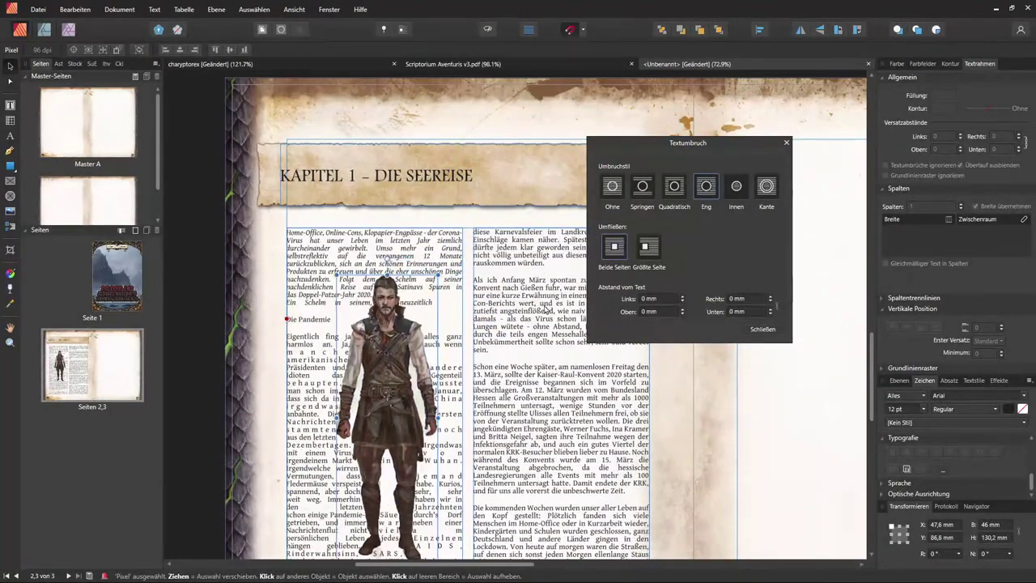
pyautogui.click(646, 248)
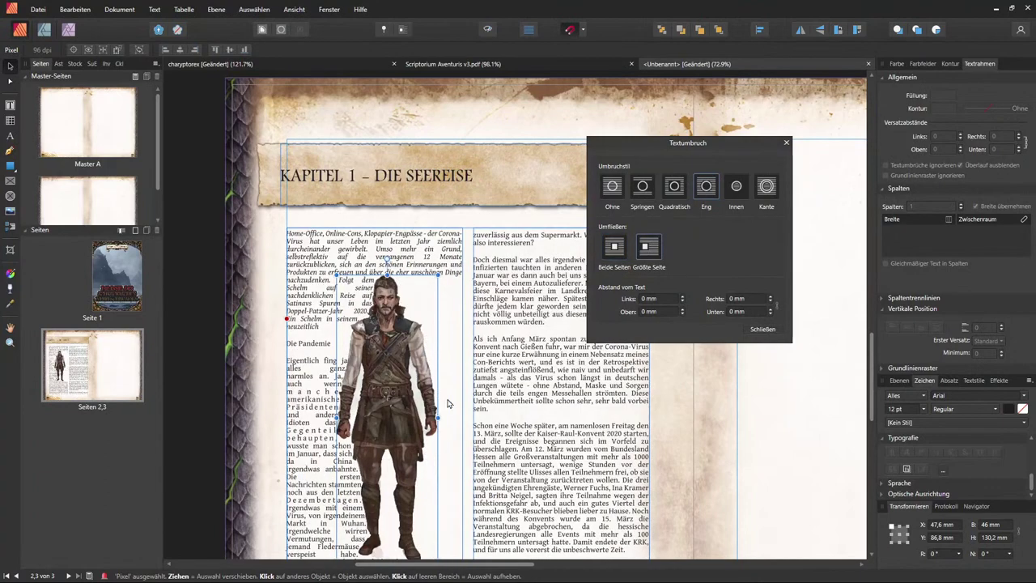
pyautogui.moveTo(397, 427); pyautogui.dragTo(386, 426)
pyautogui.moveTo(382, 427)
pyautogui.mouseDown()
pyautogui.moveTo(354, 426)
pyautogui.moveTo(416, 427)
pyautogui.moveTo(327, 435)
pyautogui.moveTo(384, 430)
pyautogui.mouseUp()
# Step: Set the wrap distance from the text to 5 mm on all four sides of the figure
pyautogui.click(682, 296)
pyautogui.click(683, 297)
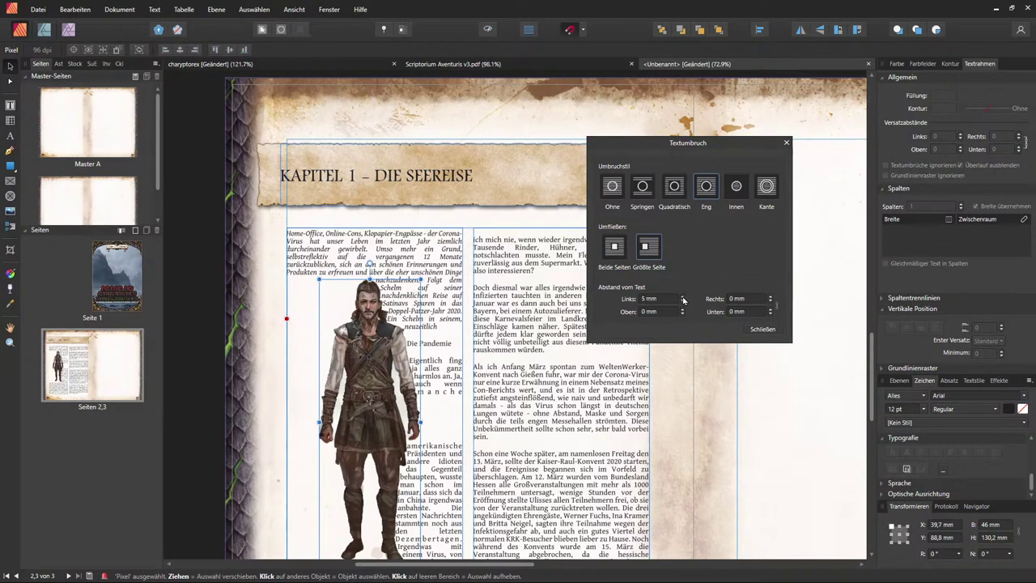
pyautogui.click(682, 309)
pyautogui.click(682, 309)
pyautogui.click(682, 309)
pyautogui.click(682, 308)
pyautogui.click(682, 309)
pyautogui.click(770, 297)
pyautogui.click(770, 297)
pyautogui.click(770, 296)
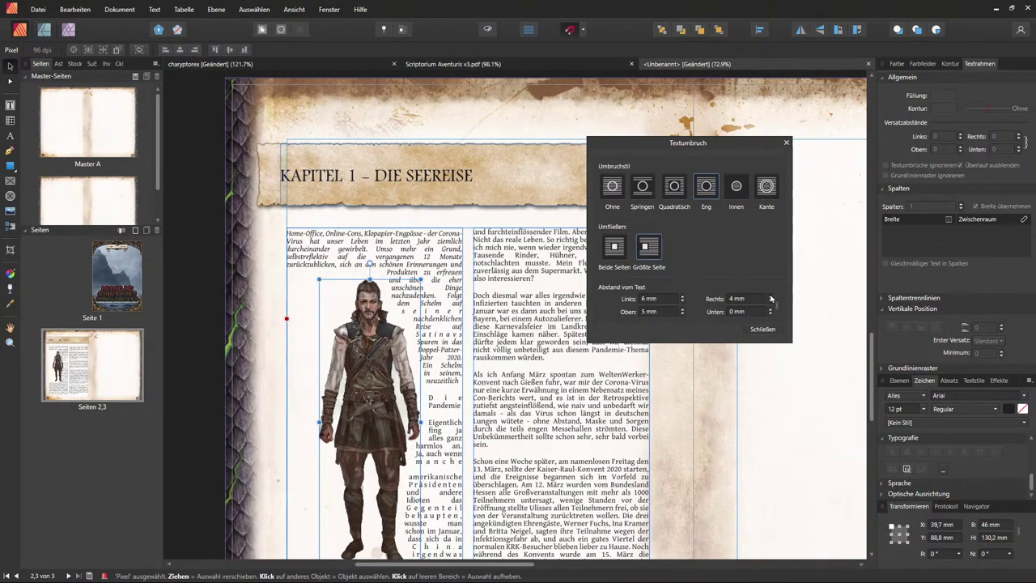
pyautogui.click(769, 296)
pyautogui.click(770, 296)
pyautogui.click(770, 309)
pyautogui.click(770, 309)
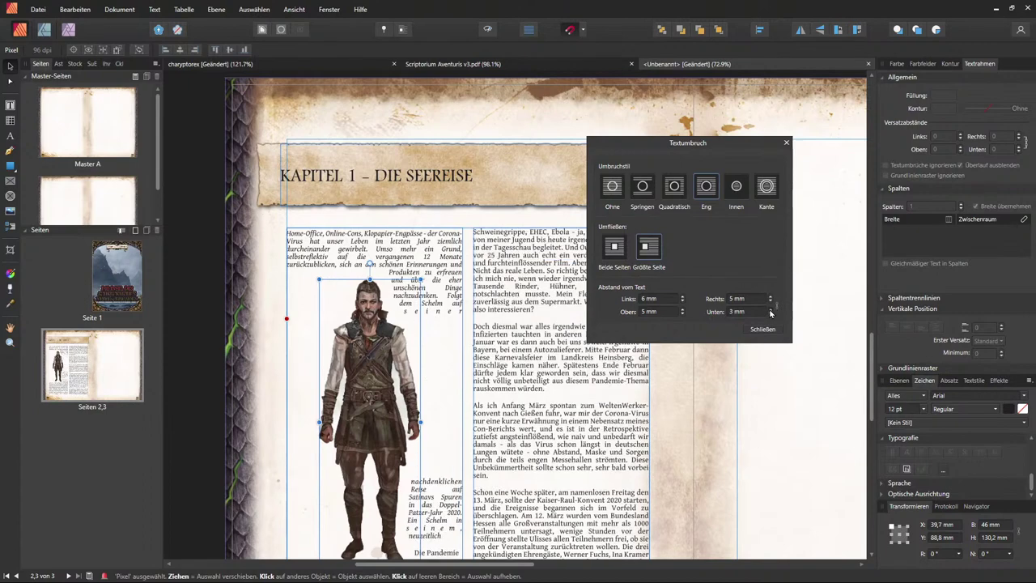
pyautogui.click(770, 309)
pyautogui.click(769, 309)
pyautogui.click(769, 309)
pyautogui.click(682, 302)
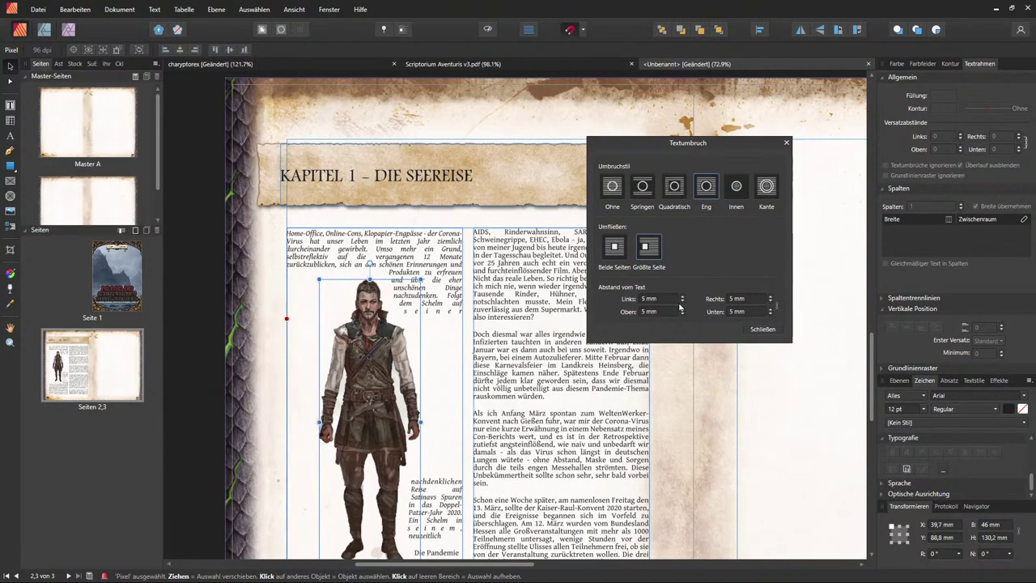
# Step: Move the figure back between the two text columns, close the wrap settings and deselect it
pyautogui.moveTo(379, 388); pyautogui.dragTo(470, 397)
pyautogui.click(762, 328)
pyautogui.click(789, 377)
pyautogui.scroll(-6, 696, 374)
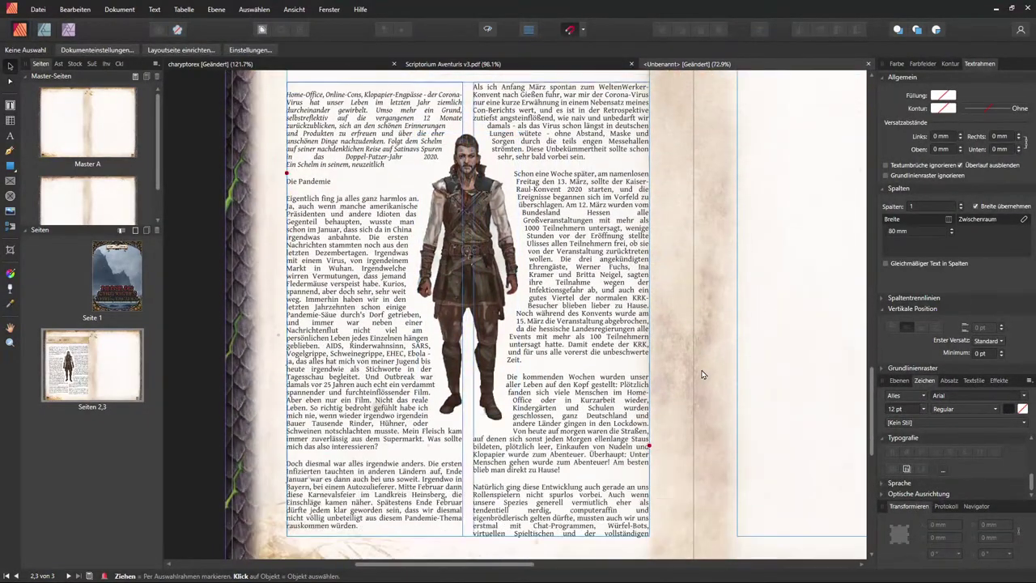
pyautogui.scroll(3, 701, 372)
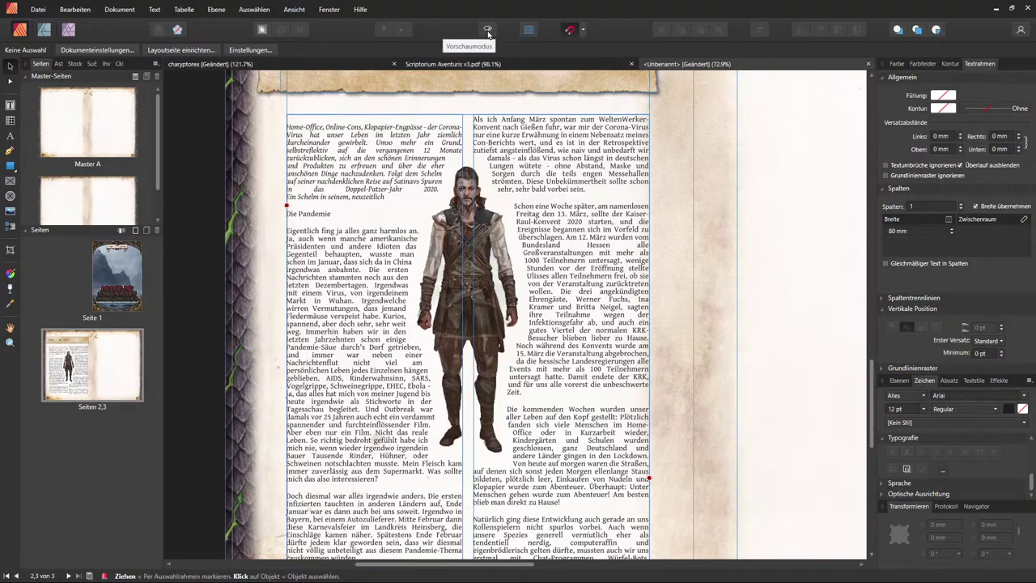
# Step: Turn on preview mode and move the figure slightly down to about X 82 mm, Y 94 mm
pyautogui.click(488, 30)
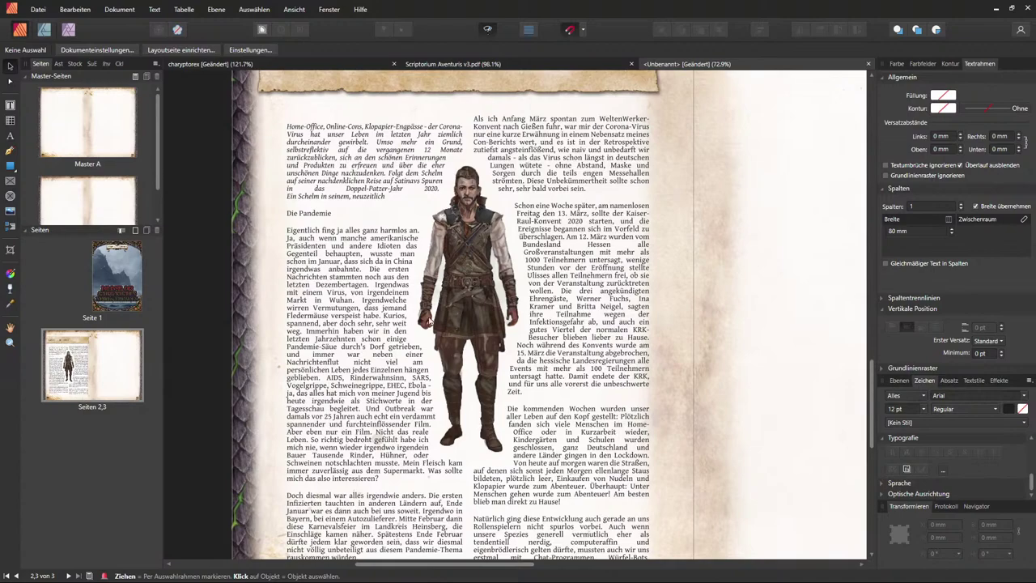
pyautogui.scroll(2, 474, 286)
pyautogui.moveTo(468, 348)
pyautogui.mouseDown()
pyautogui.moveTo(457, 350)
pyautogui.moveTo(464, 361)
pyautogui.mouseUp()
pyautogui.scroll(5, 465, 360)
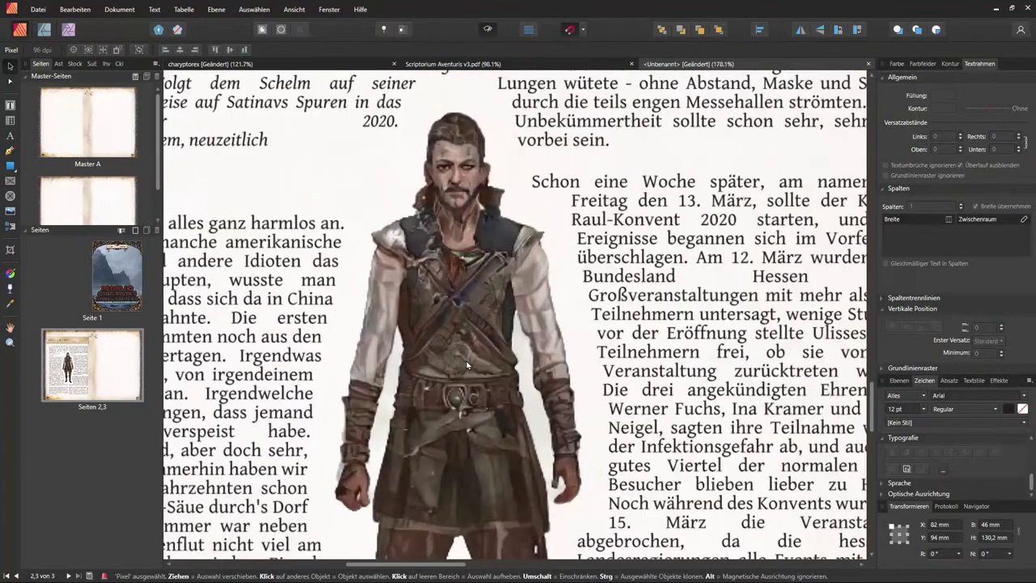
pyautogui.scroll(-5, 466, 366)
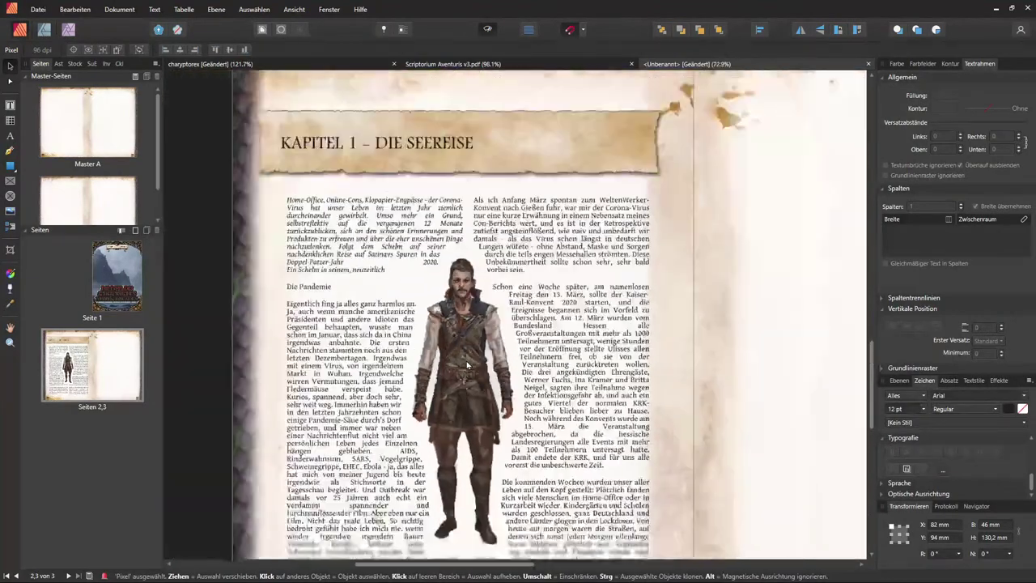
pyautogui.click(266, 343)
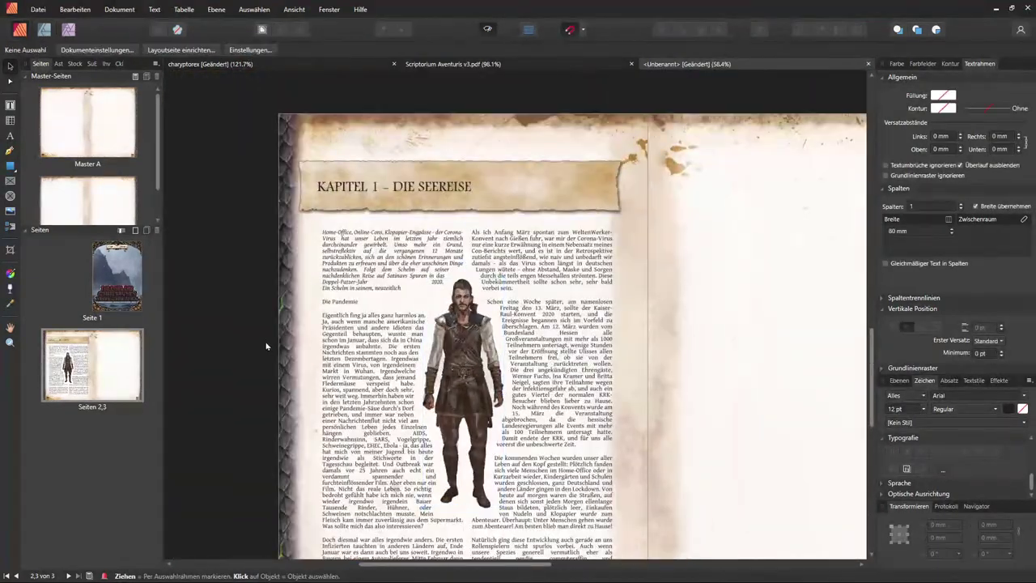
# Step: Create a character style named Fließtext from a selected line of the chapter's body text
pyautogui.scroll(-3, 280, 347)
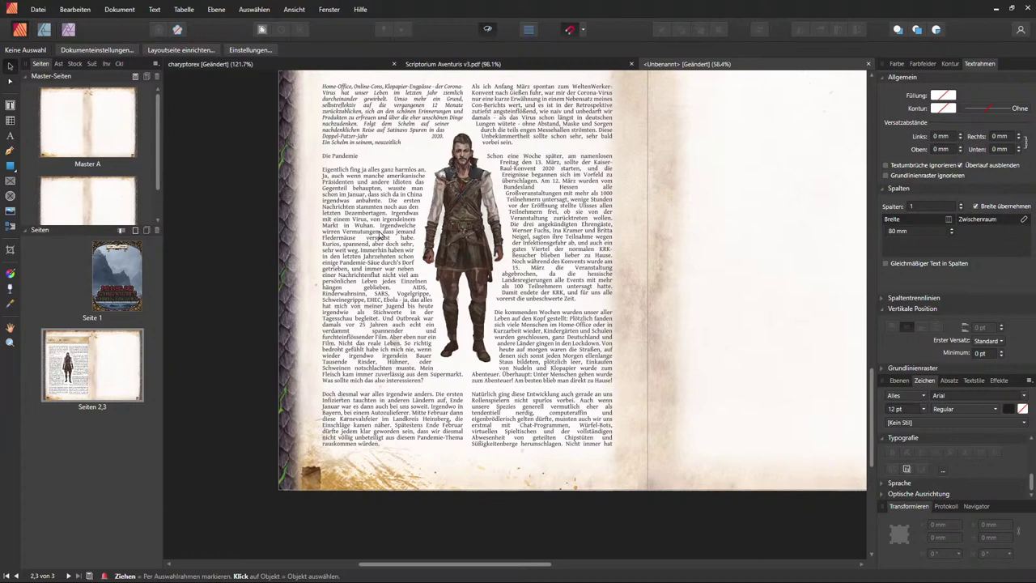
pyautogui.doubleClick(375, 301)
pyautogui.tripleClick(373, 299)
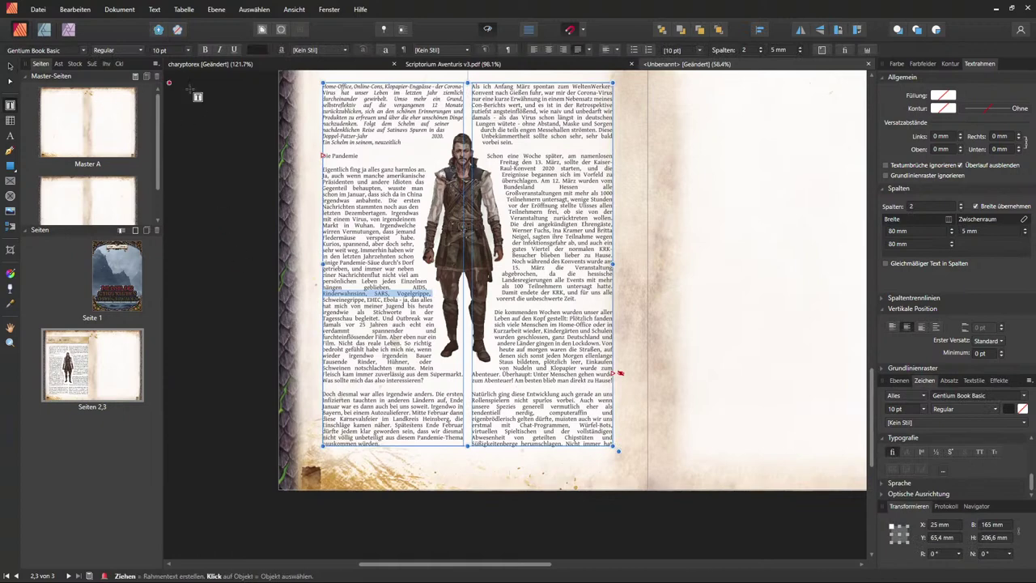
pyautogui.click(421, 301)
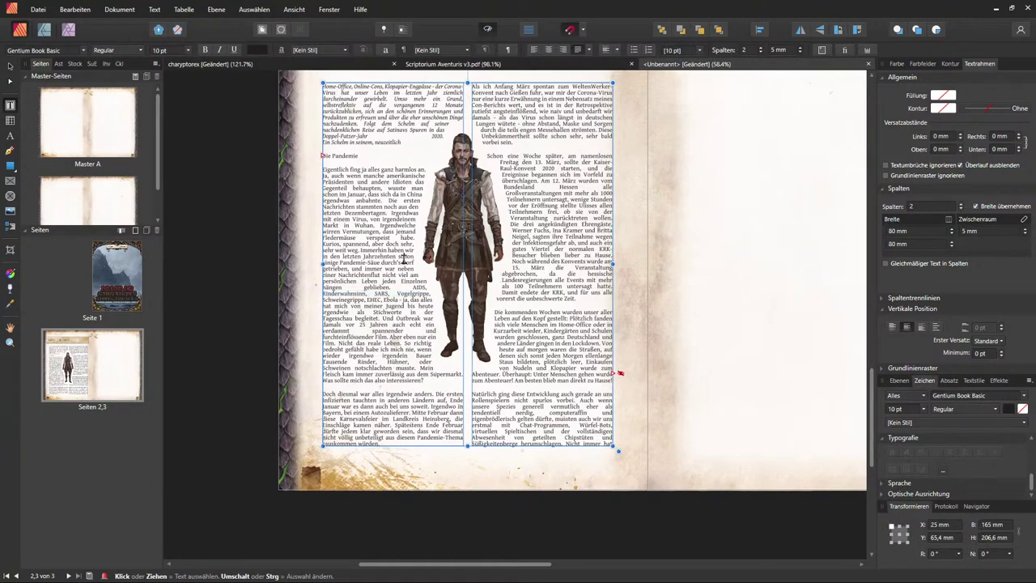
pyautogui.doubleClick(374, 306)
pyautogui.scroll(2, 384, 242)
pyautogui.tripleClick(382, 229)
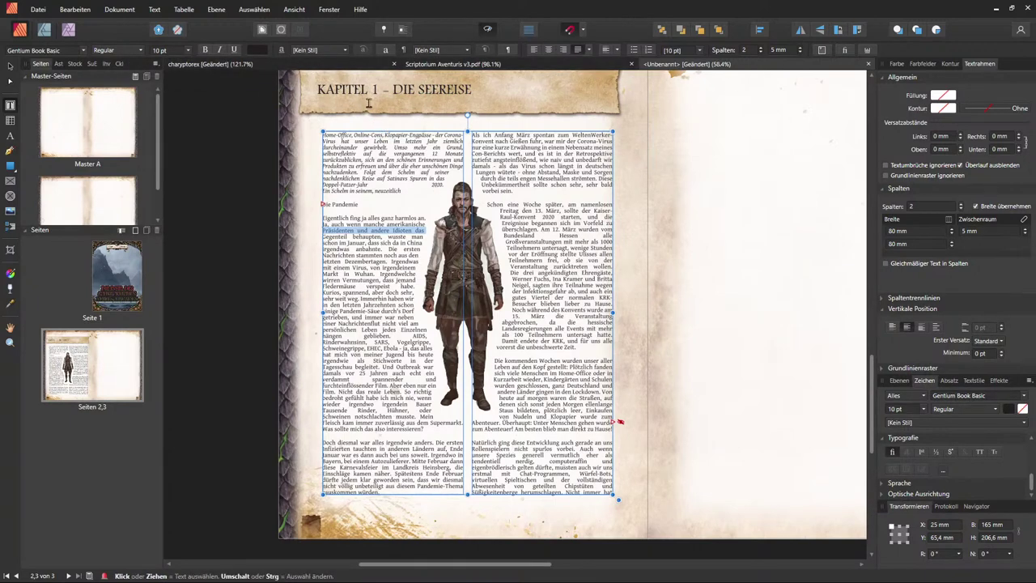
pyautogui.click(346, 51)
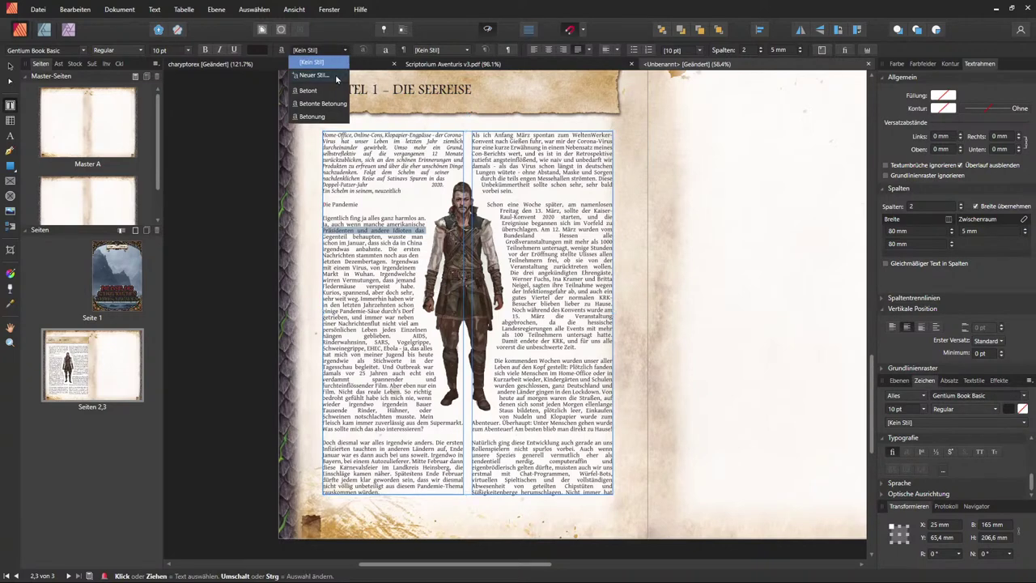
pyautogui.click(329, 74)
pyautogui.click(540, 115)
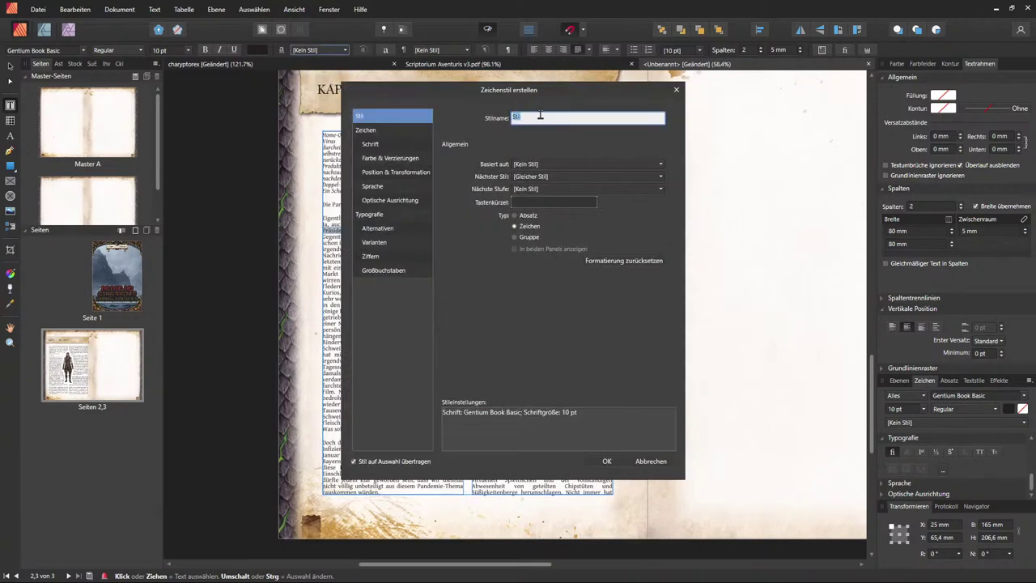
pyautogui.write('Fließtext')
pyautogui.click(605, 460)
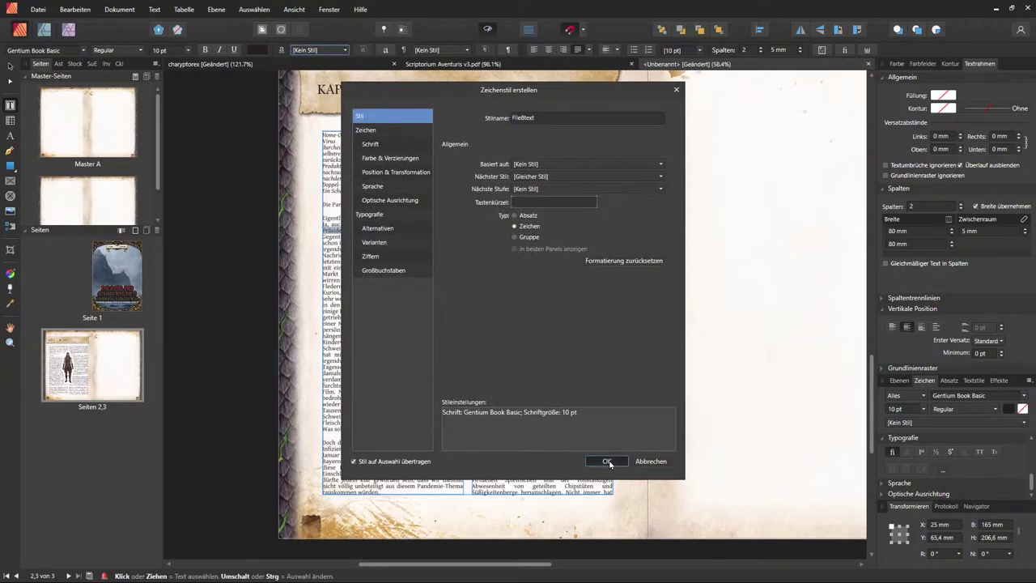
# Step: Create a paragraph style named Fließtext Absatz from the selected line, based on the Fließtext style
pyautogui.click(508, 51)
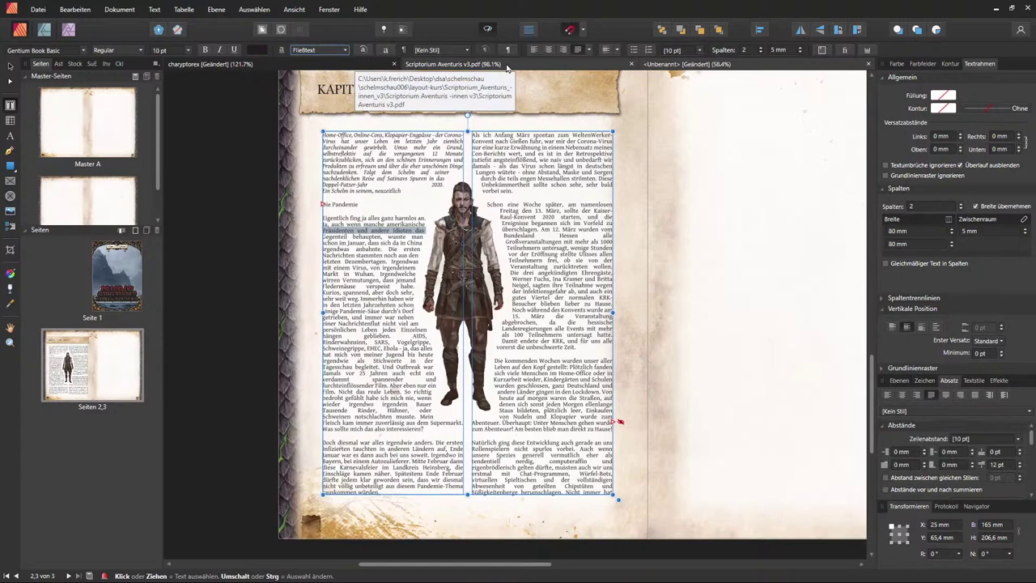
pyautogui.click(468, 50)
pyautogui.click(449, 75)
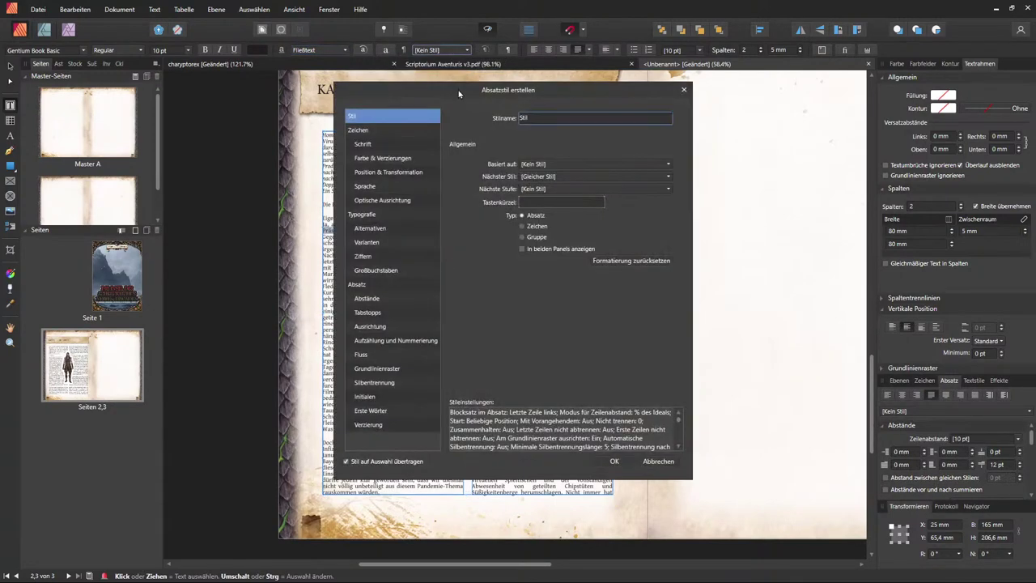
pyautogui.click(540, 118)
pyautogui.write('Flie')
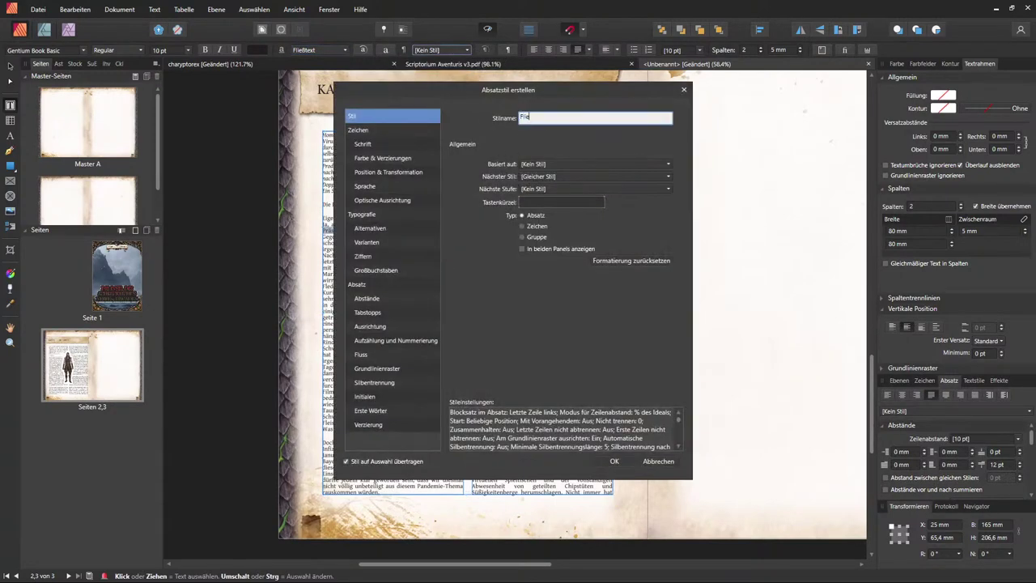
pyautogui.click(574, 166)
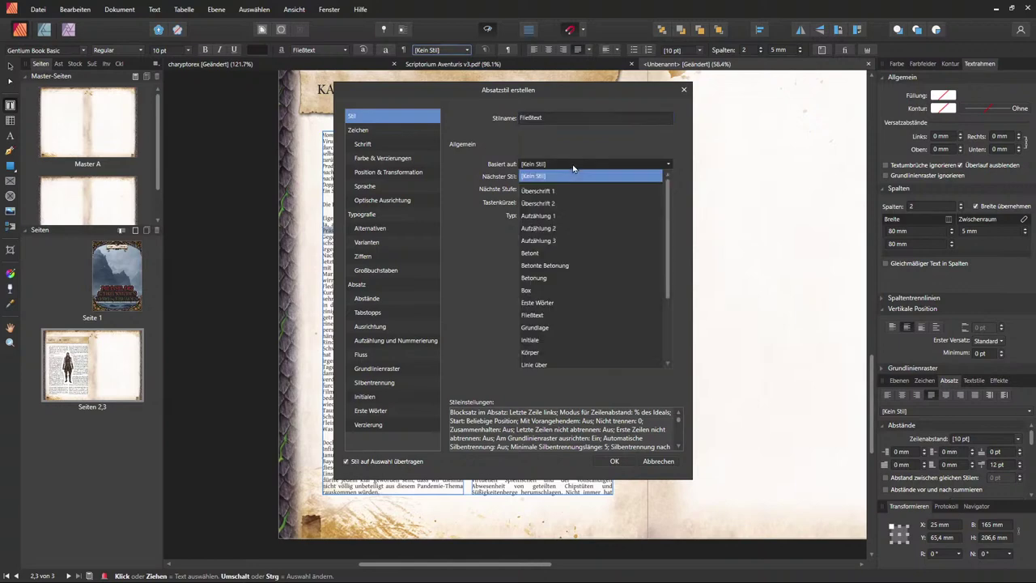
pyautogui.click(578, 315)
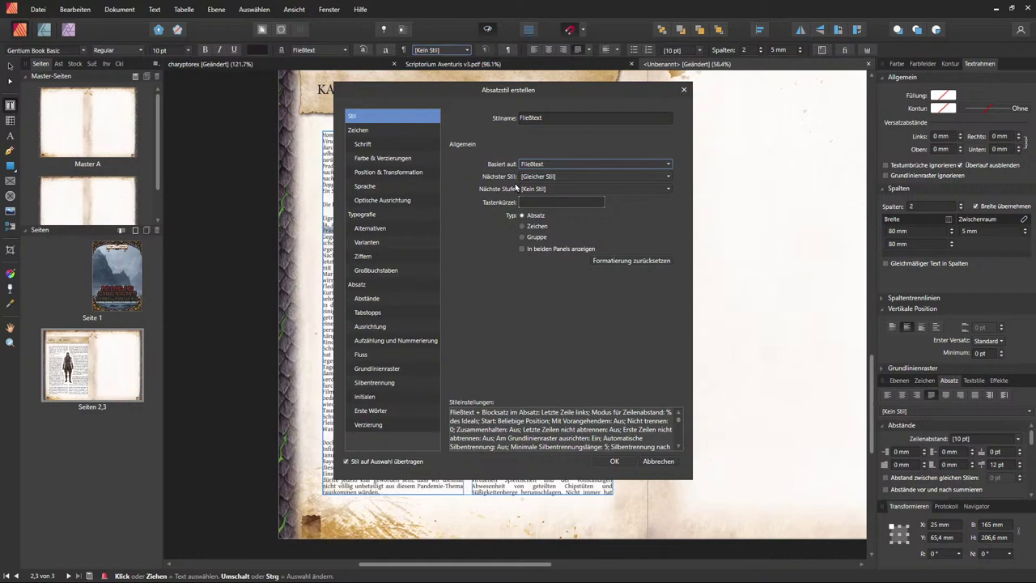
pyautogui.click(615, 462)
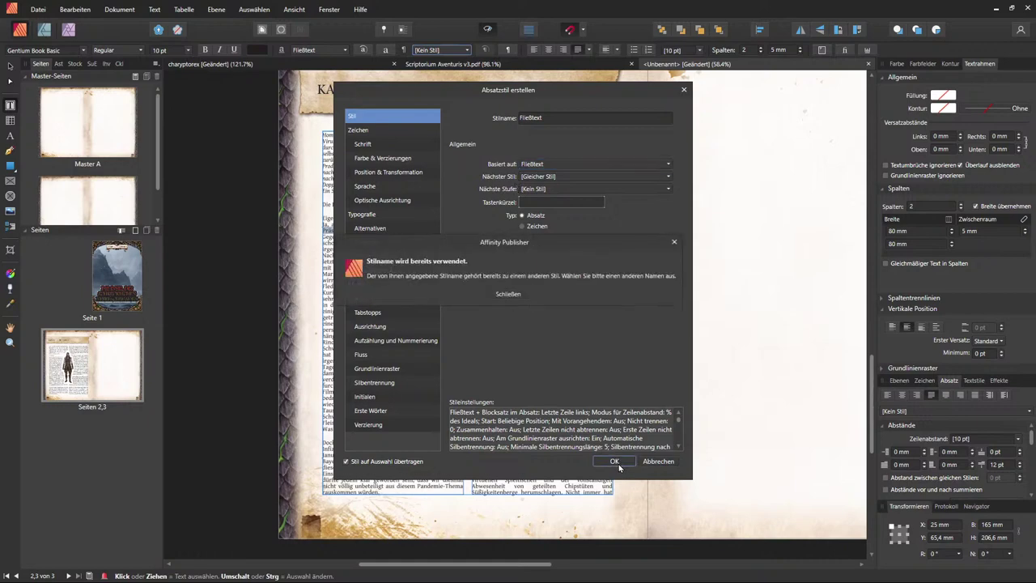
pyautogui.click(510, 295)
pyautogui.click(544, 120)
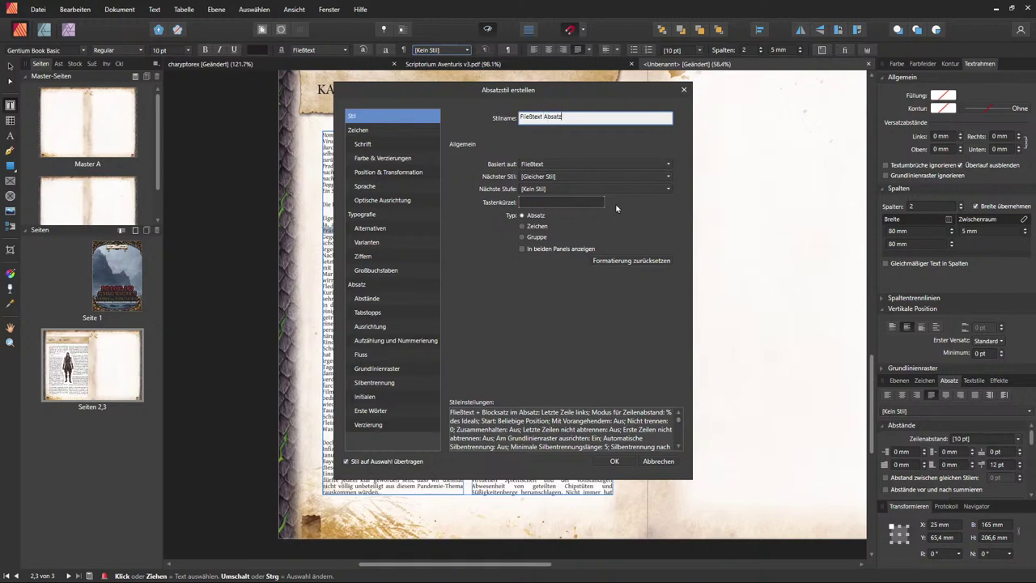
pyautogui.click(615, 462)
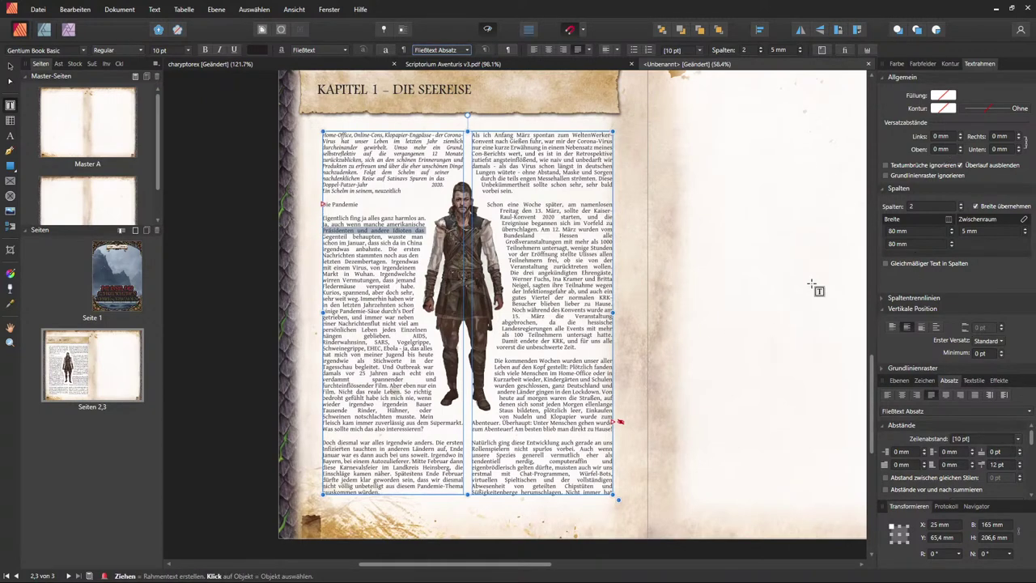
# Step: Look through the available paragraph styles for the body text, then deselect the text frame
pyautogui.click(467, 50)
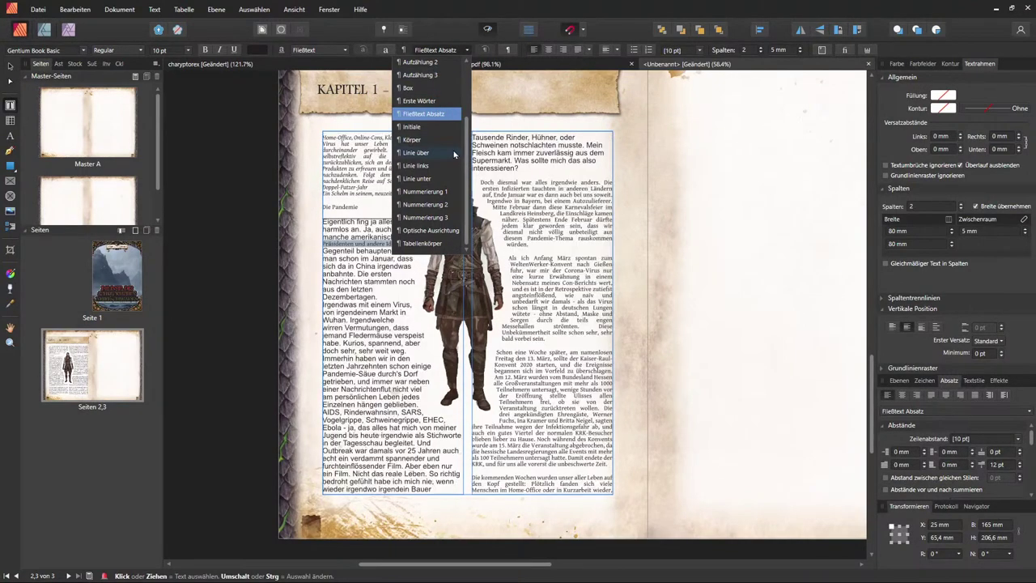
pyautogui.scroll(2, 469, 94)
pyautogui.click(254, 199)
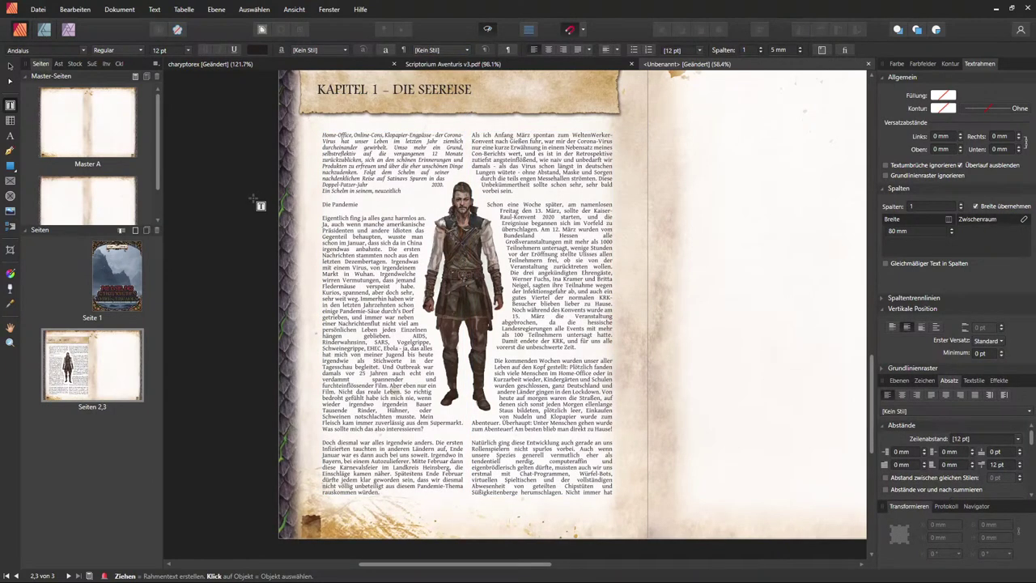
pyautogui.click(38, 9)
pyautogui.click(56, 45)
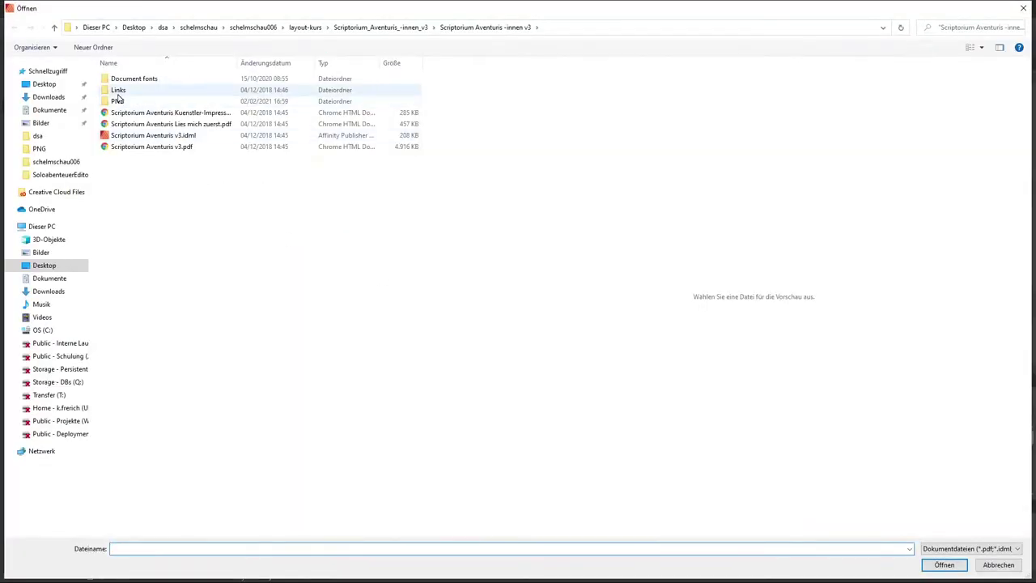
pyautogui.doubleClick(120, 97)
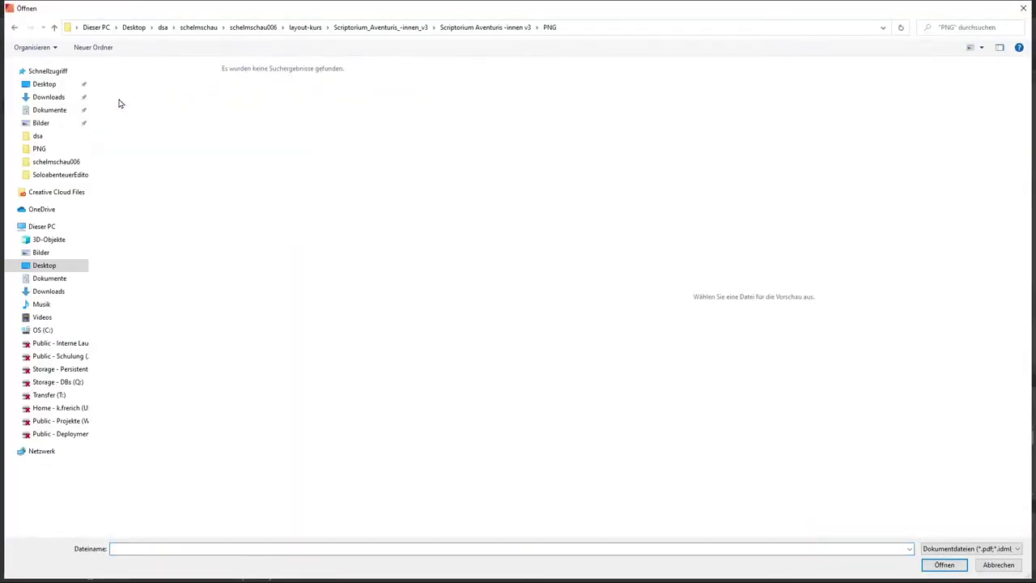
pyautogui.click(937, 548)
pyautogui.click(804, 518)
pyautogui.click(1002, 564)
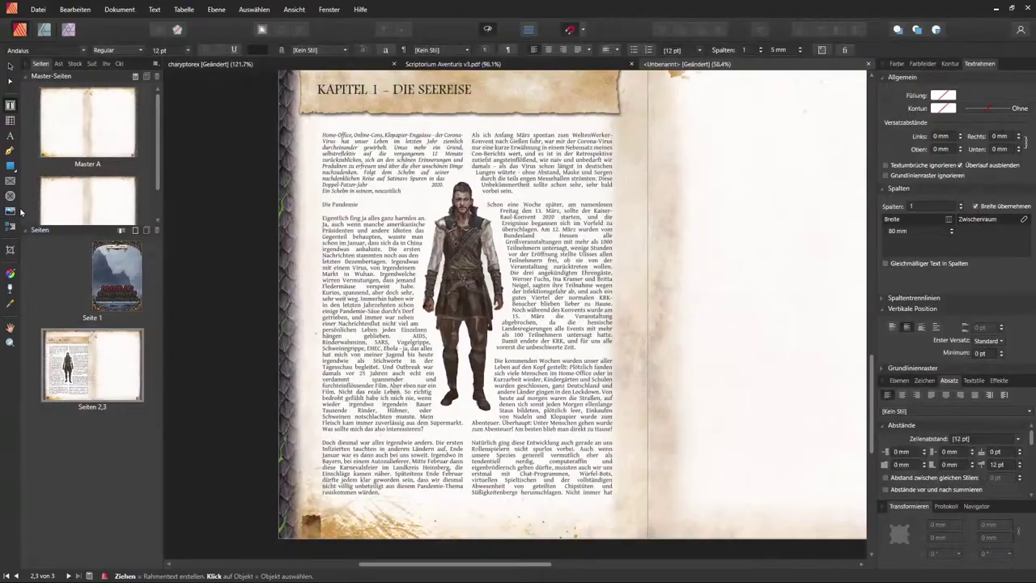
# Step: Start placing an image and preview the separator, icon, mask box and parchment box graphics in the PNG folder
pyautogui.click(10, 211)
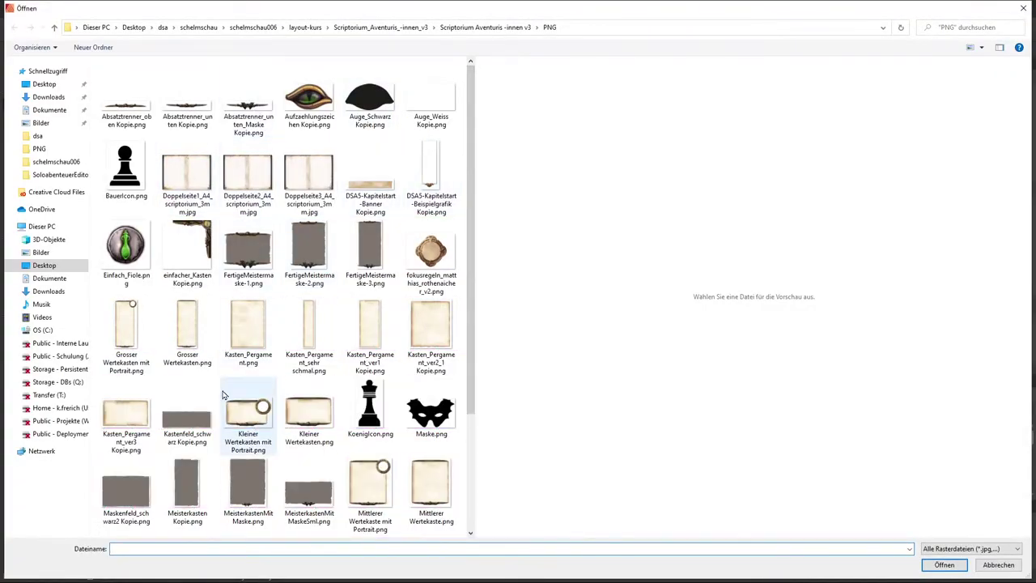
pyautogui.click(123, 114)
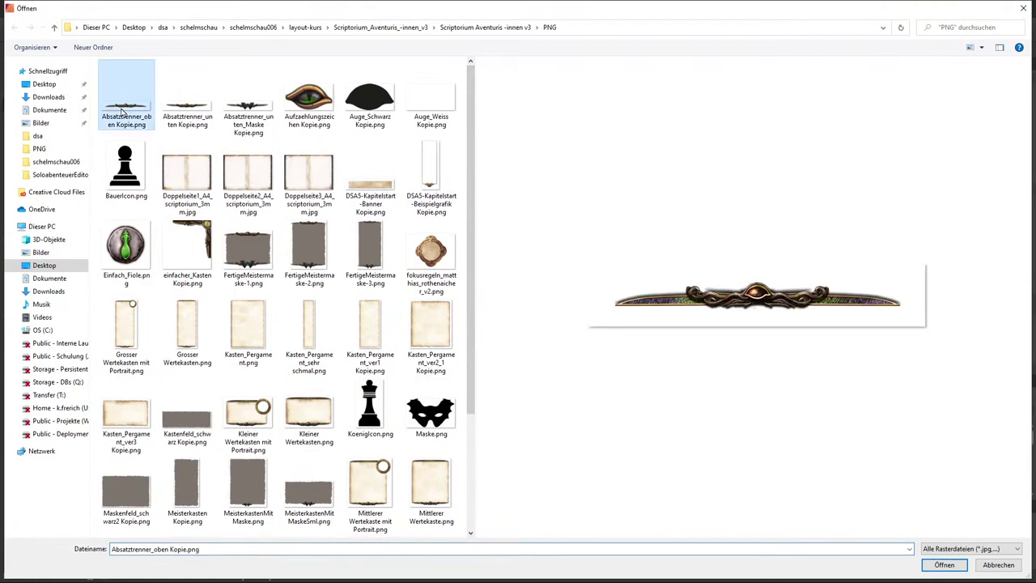
pyautogui.click(187, 111)
pyautogui.click(235, 109)
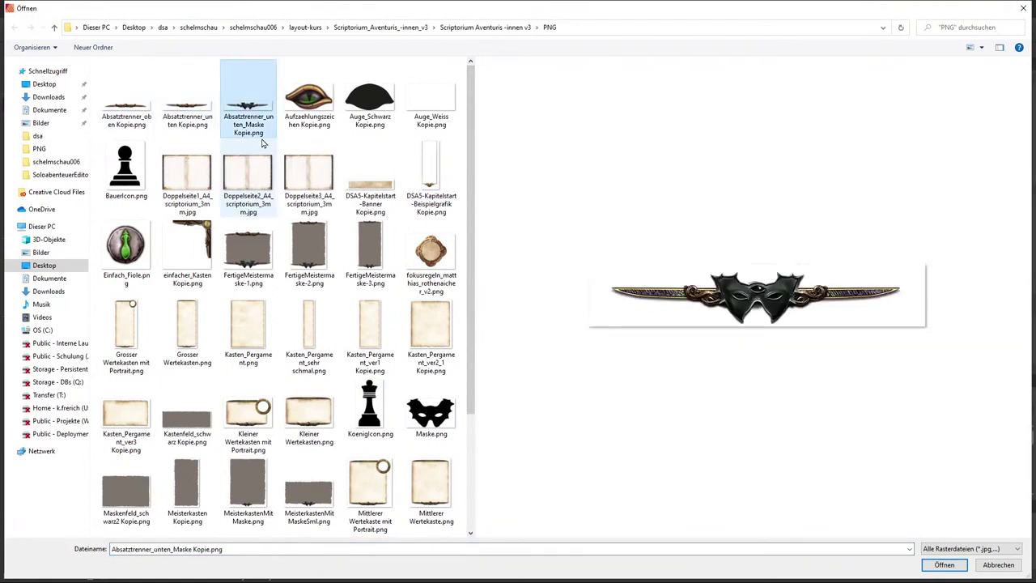
pyautogui.click(192, 114)
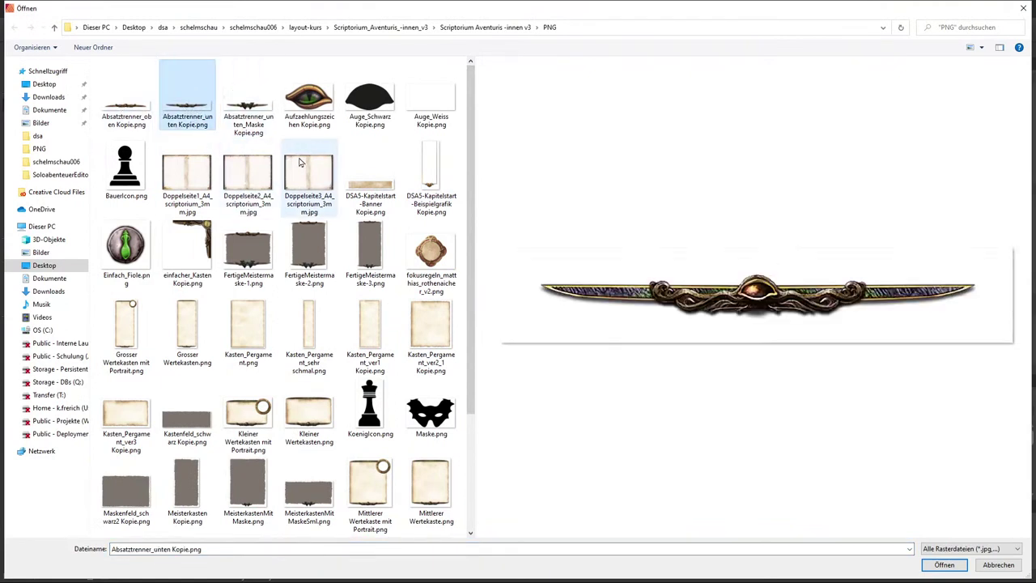
pyautogui.click(306, 109)
pyautogui.click(130, 186)
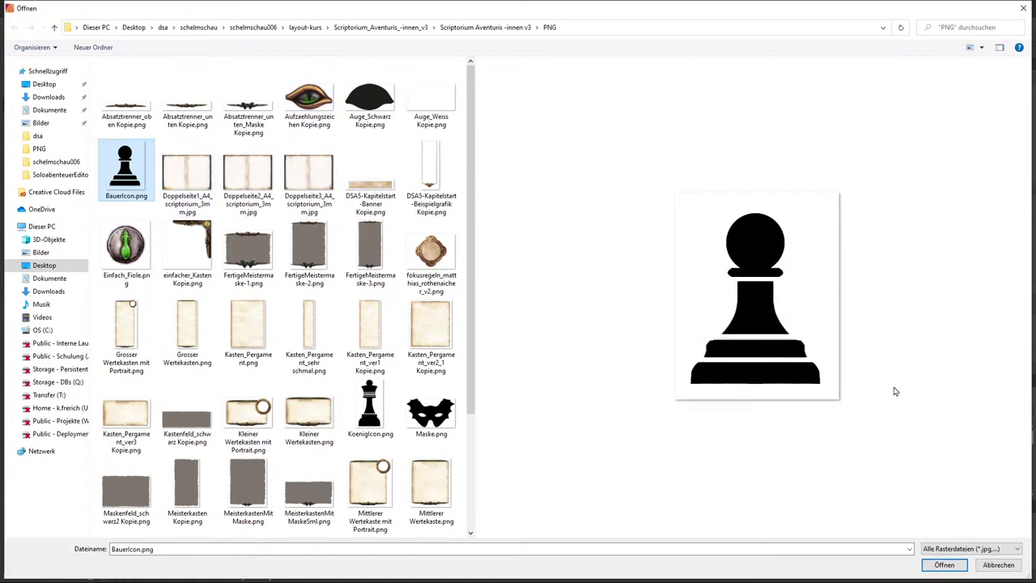
pyautogui.click(316, 271)
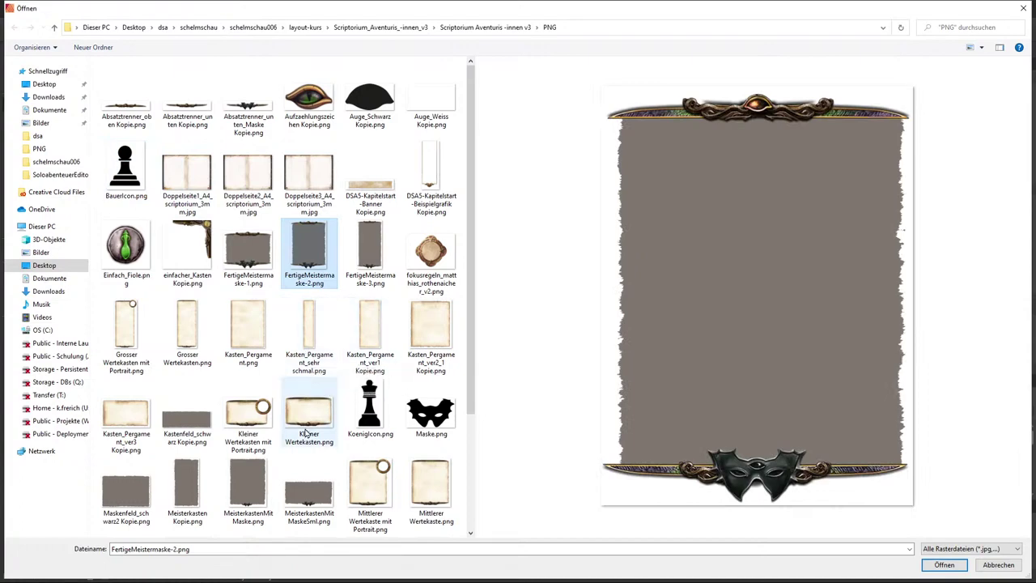
pyautogui.click(253, 450)
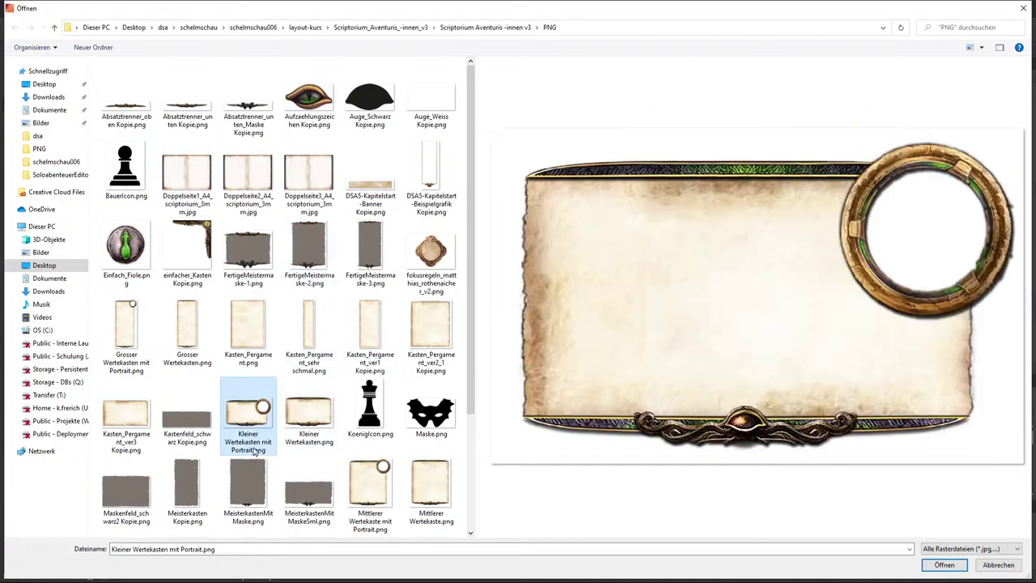
pyautogui.click(358, 482)
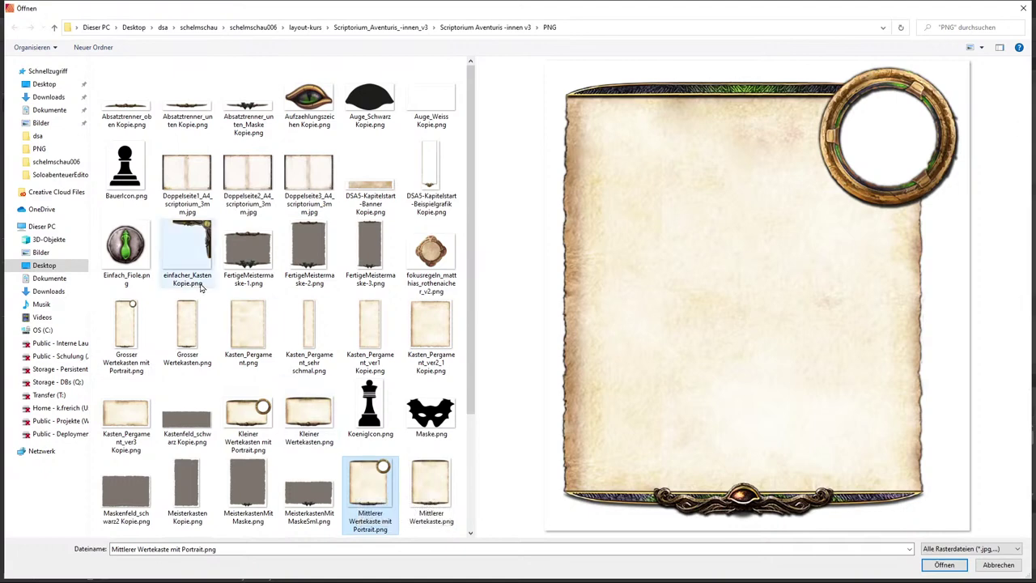
# Step: Place FertigeMeistermaske-1.png at about 85 × 68 mm over the lower part of the second text column
pyautogui.click(248, 253)
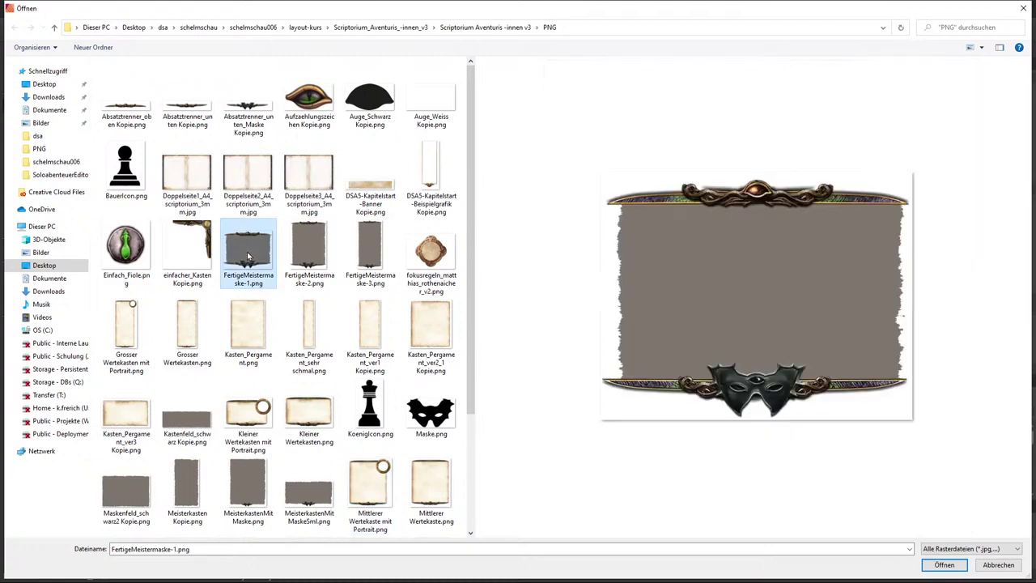
pyautogui.doubleClick(248, 254)
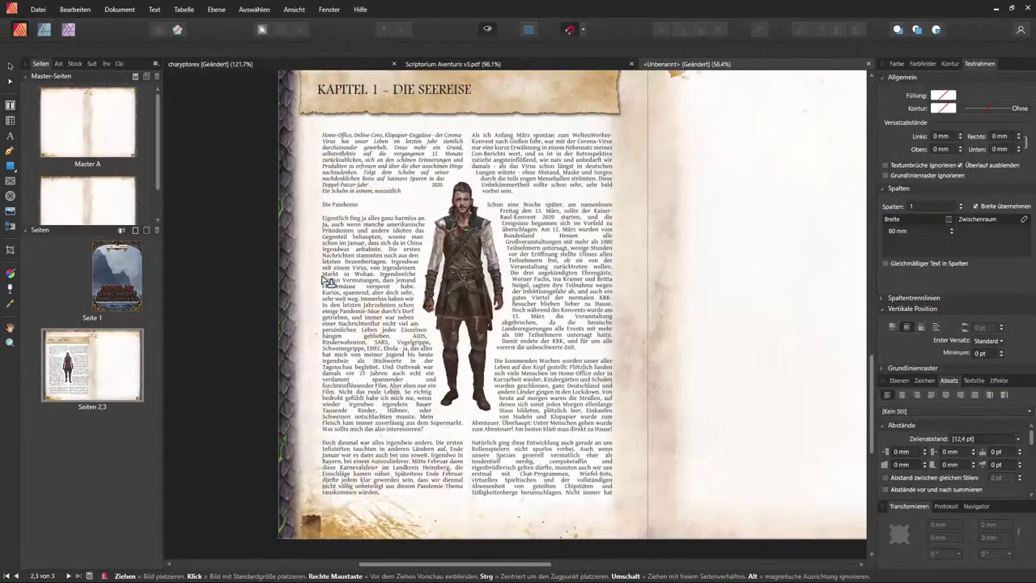
pyautogui.moveTo(322, 282); pyautogui.dragTo(423, 408)
pyautogui.moveTo(378, 338); pyautogui.dragTo(536, 450)
# Step: Move the character figure up to about Y 77 mm, keeping it centred between the two text columns
pyautogui.click(467, 277)
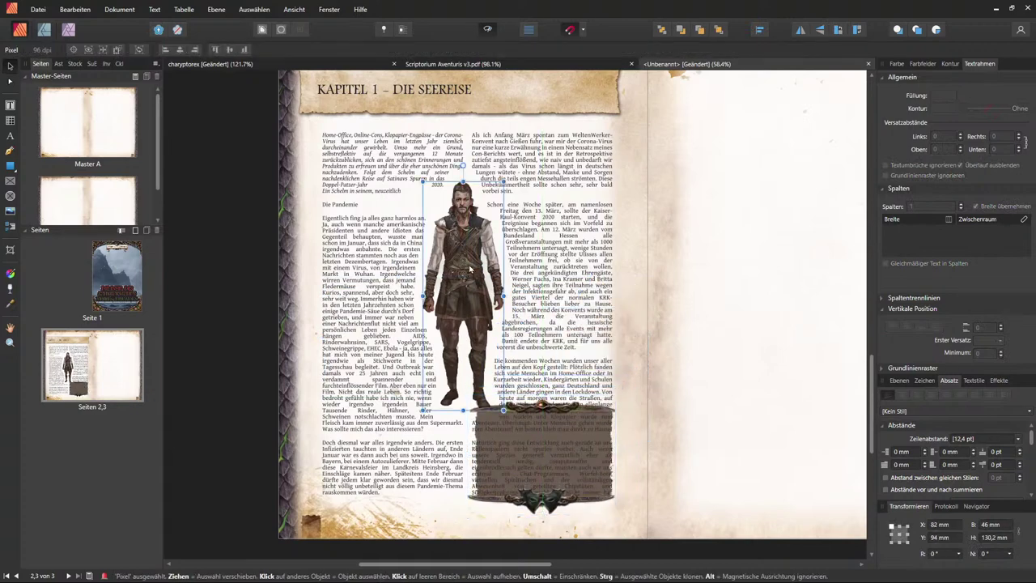
pyautogui.moveTo(468, 277); pyautogui.dragTo(469, 264)
pyautogui.moveTo(469, 263); pyautogui.dragTo(467, 264)
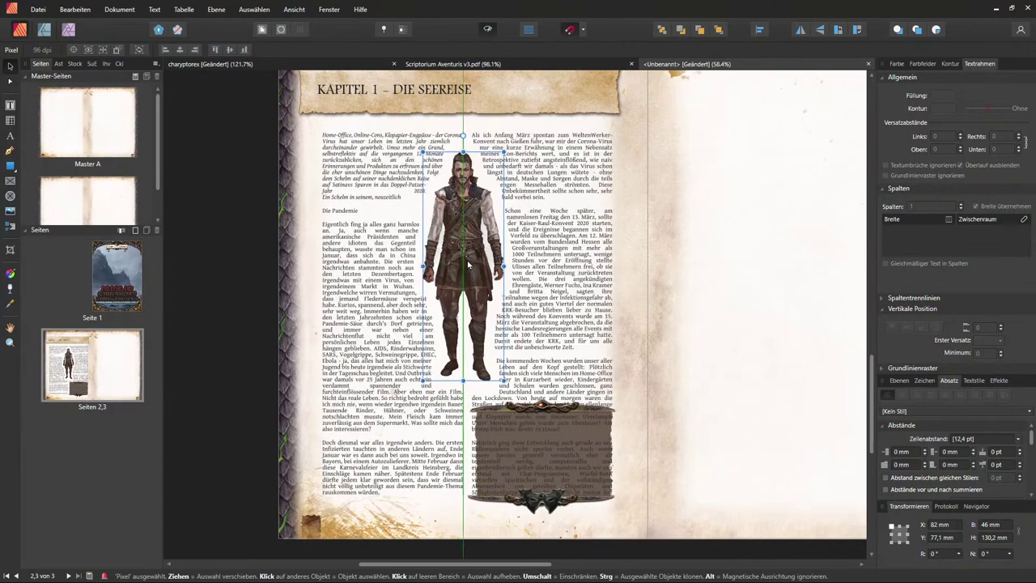
# Step: Enlarge the mask box from its upper-left corner to about 86.9 × 69.1 mm
pyautogui.click(563, 429)
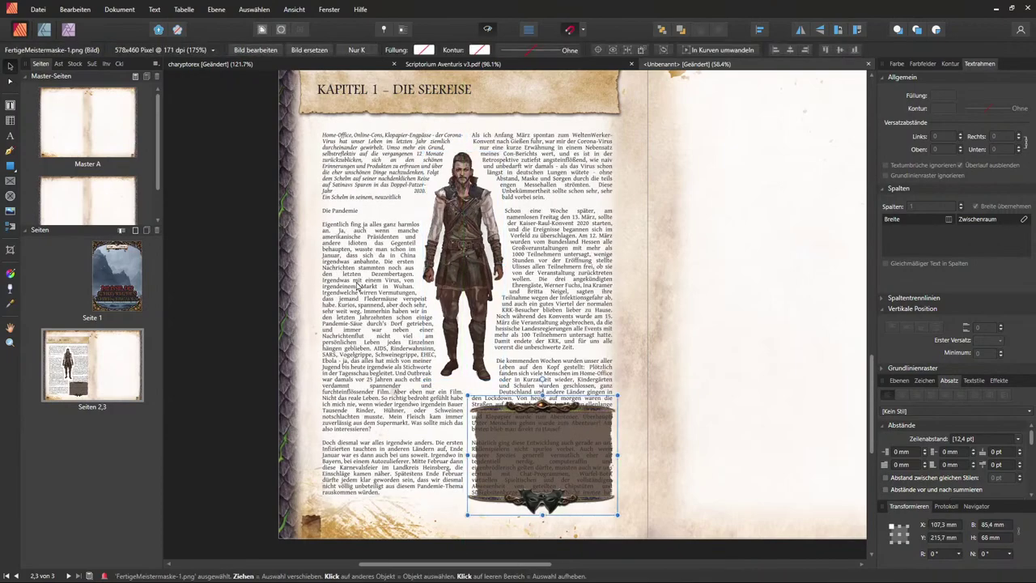
pyautogui.scroll(5, 525, 458)
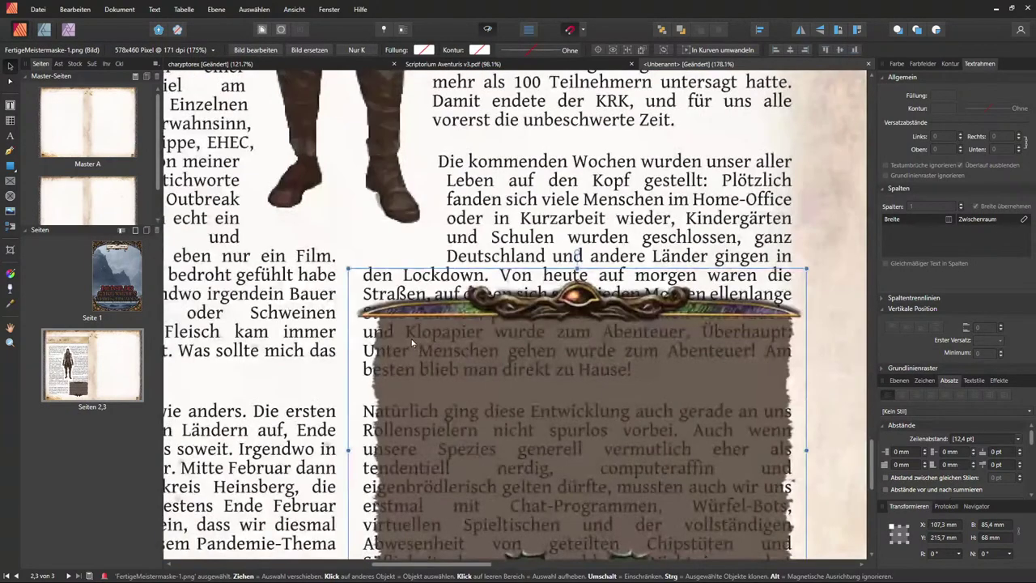
pyautogui.scroll(-2, 465, 359)
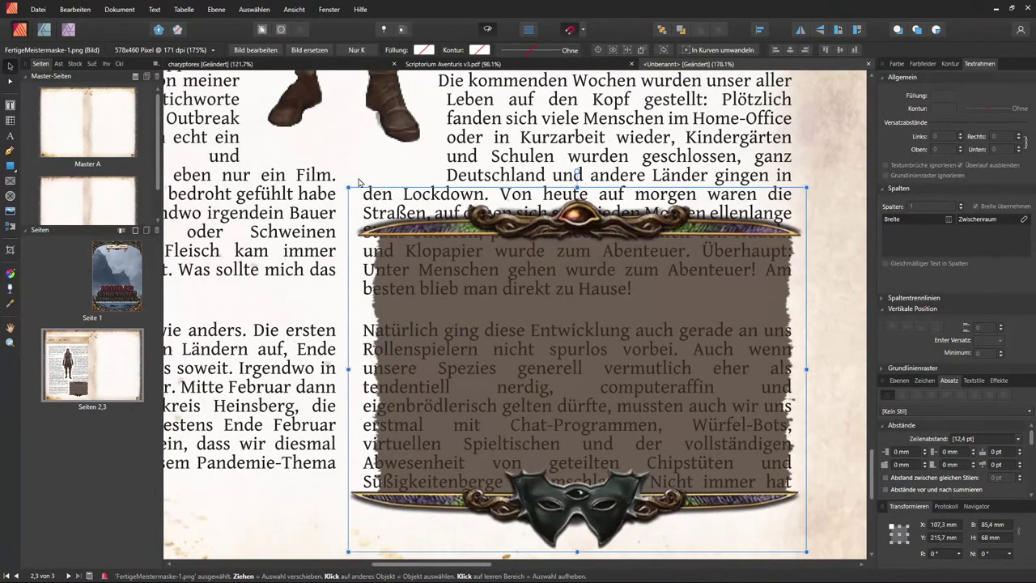
pyautogui.moveTo(348, 187); pyautogui.dragTo(340, 181)
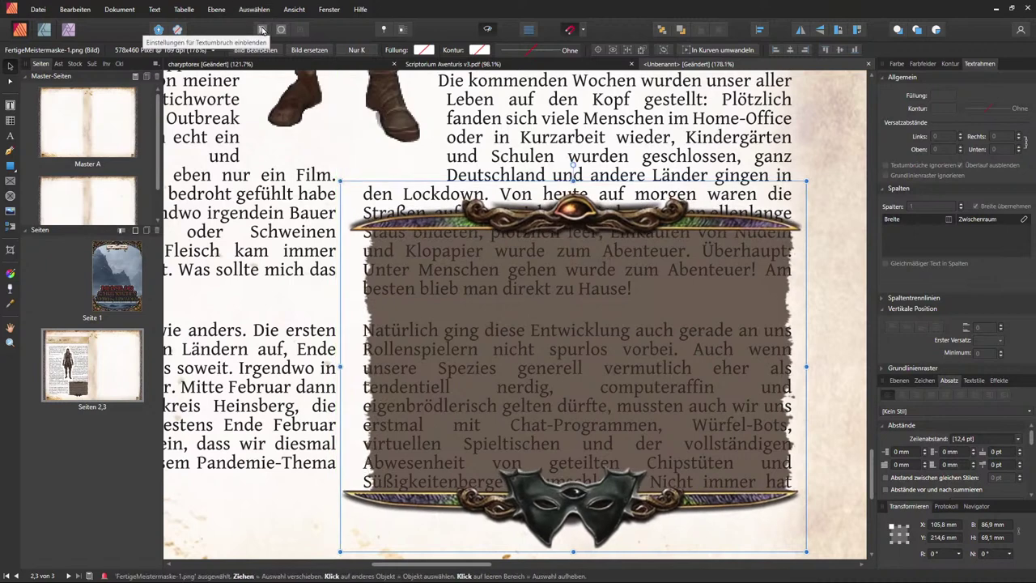
# Step: Set the mask box's text wrap style to Quadratisch and close the wrap settings
pyautogui.click(262, 30)
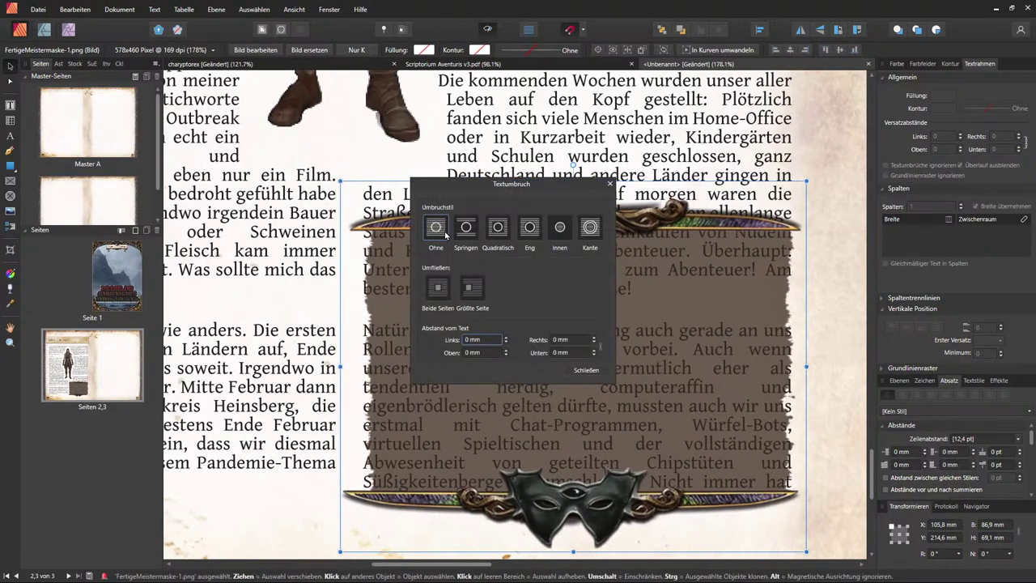
pyautogui.click(497, 229)
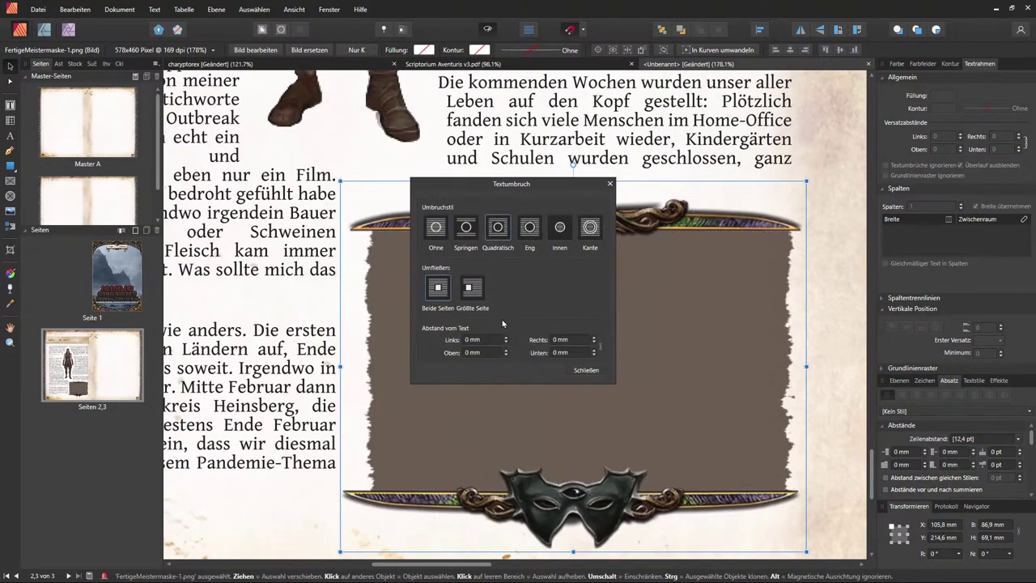
pyautogui.click(586, 370)
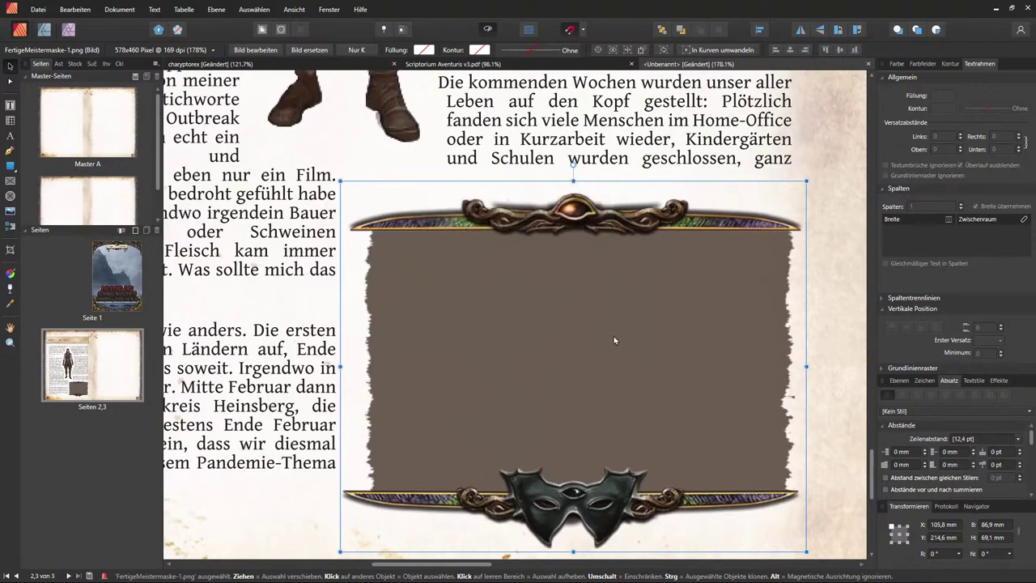
# Step: Move the mask box slightly up to about X 106.6 mm, Y 209 mm and deselect it
pyautogui.scroll(-3, 609, 345)
pyautogui.scroll(2, 603, 369)
pyautogui.moveTo(598, 381)
pyautogui.mouseDown()
pyautogui.moveTo(599, 361)
pyautogui.moveTo(592, 379)
pyautogui.mouseUp()
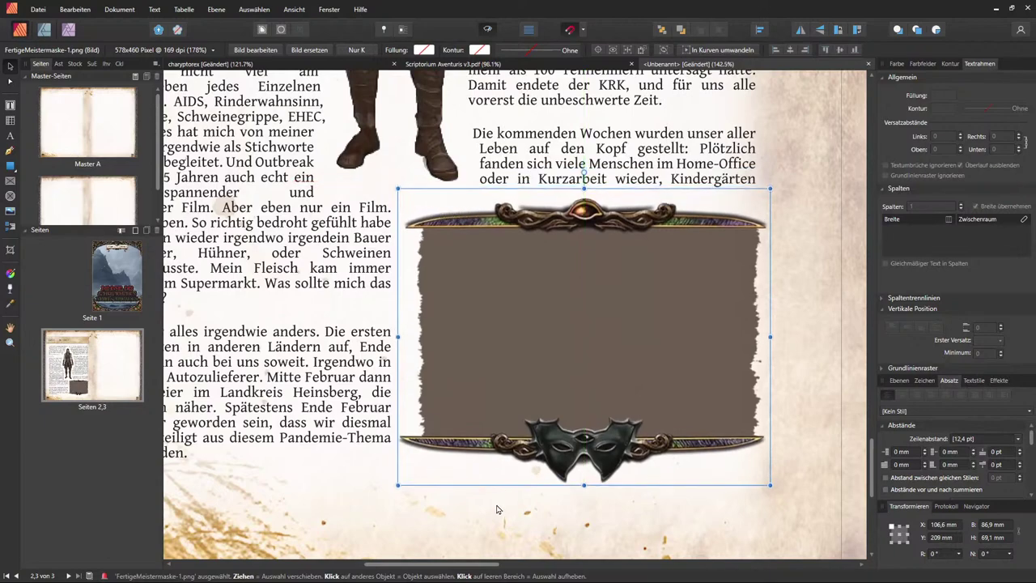
pyautogui.press('Escape')
pyautogui.scroll(-2, 484, 403)
pyautogui.scroll(-1, 484, 403)
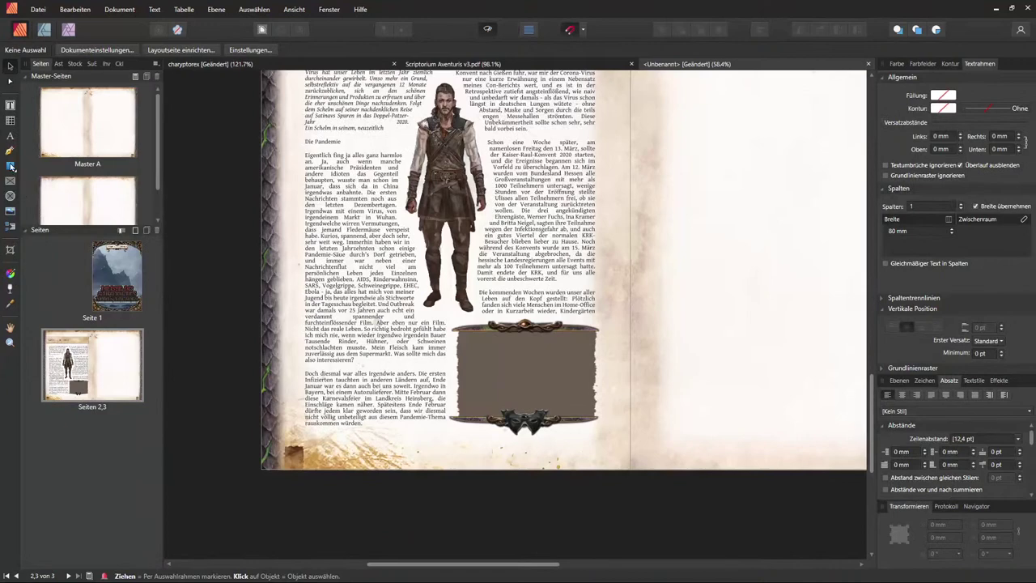
pyautogui.click(9, 106)
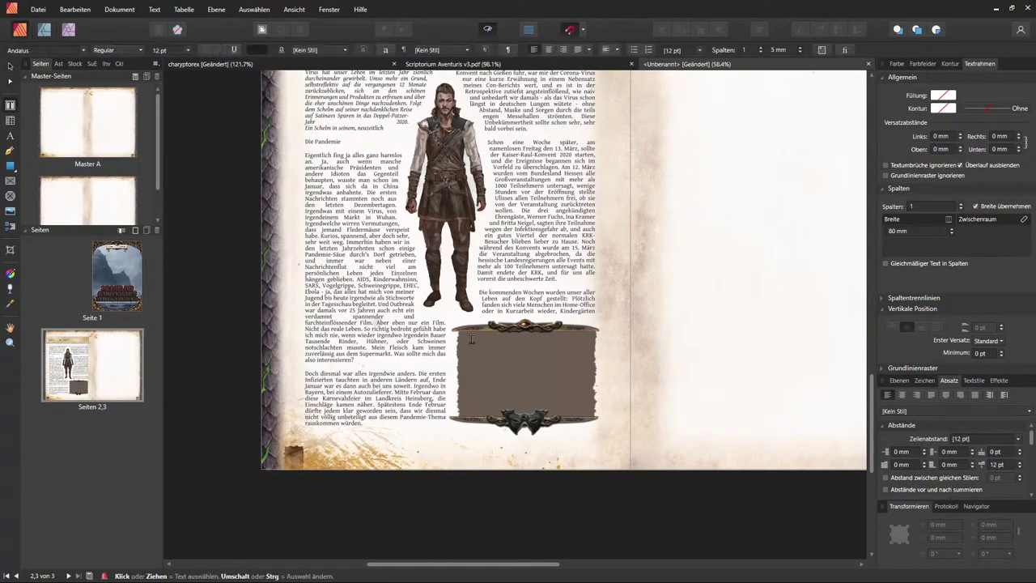
pyautogui.moveTo(467, 339); pyautogui.dragTo(534, 322)
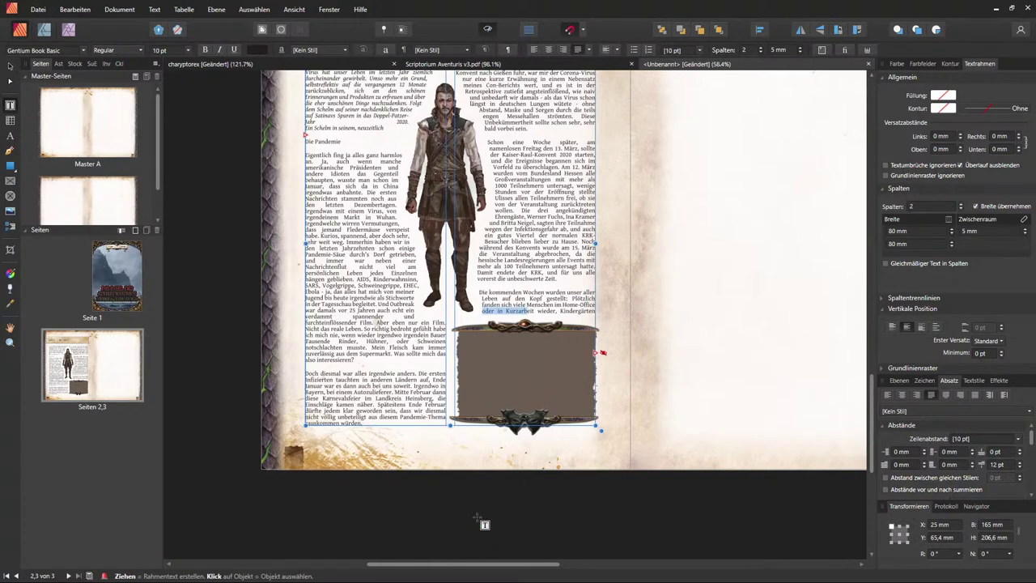
pyautogui.press('Escape')
pyautogui.press('Escape')
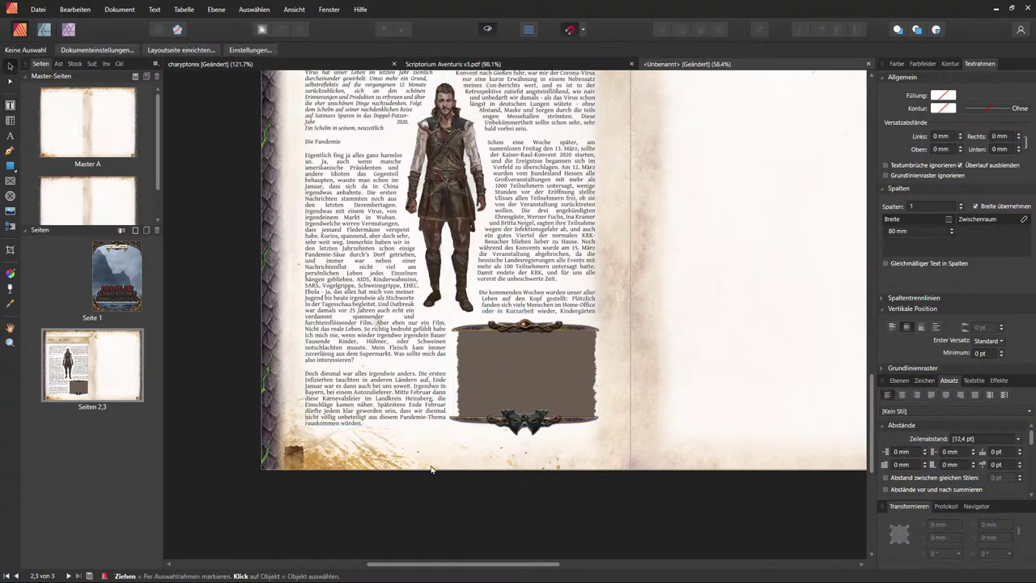
# Step: Draw a text frame of about 69.2 × 42.4 mm inside the mask box, at about X 117.3 mm, Y 220 mm
pyautogui.click(10, 104)
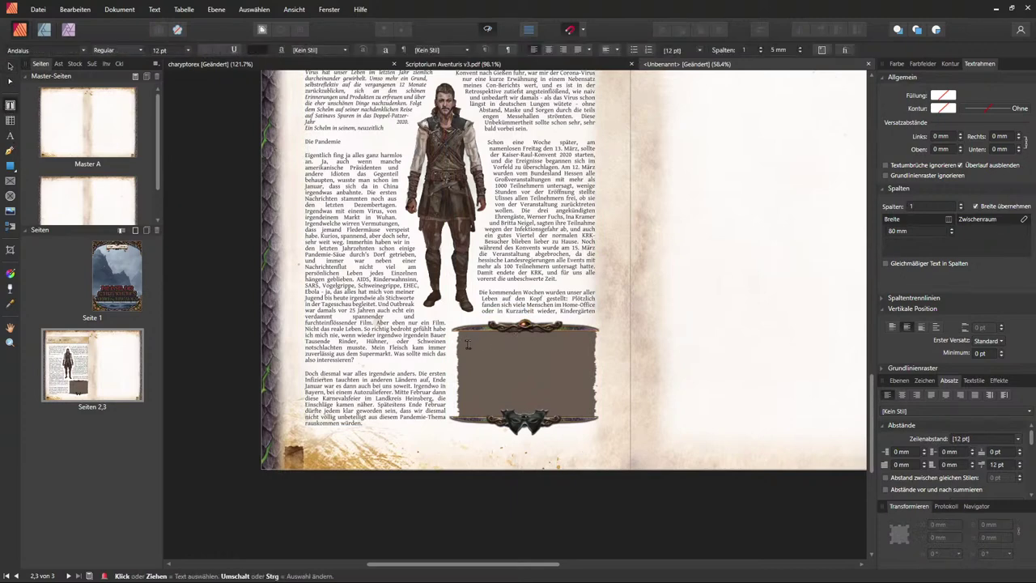
pyautogui.moveTo(451, 479); pyautogui.dragTo(597, 341)
pyautogui.moveTo(597, 478); pyautogui.dragTo(595, 395)
pyautogui.moveTo(472, 410); pyautogui.dragTo(467, 409)
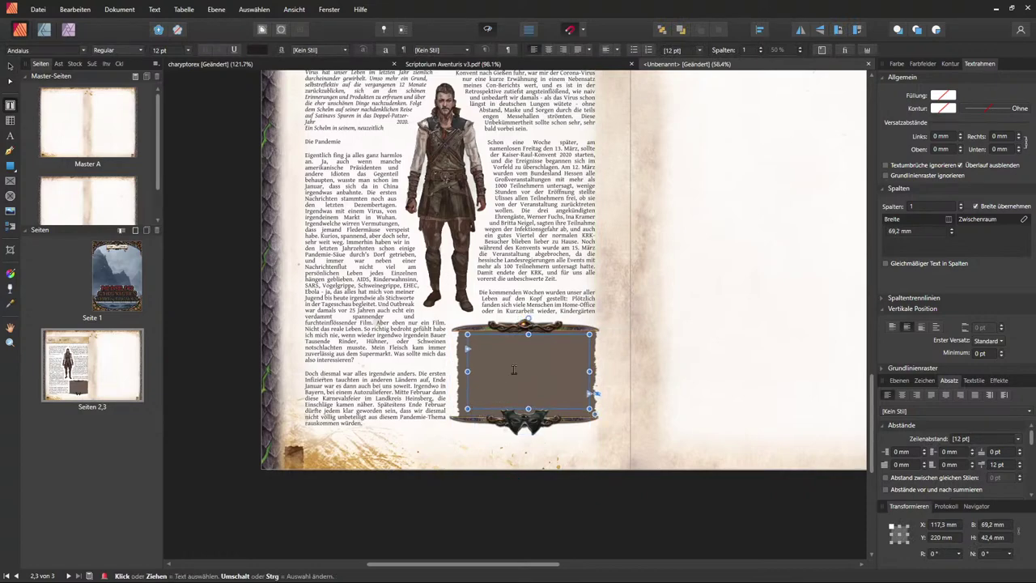
pyautogui.scroll(5, 533, 370)
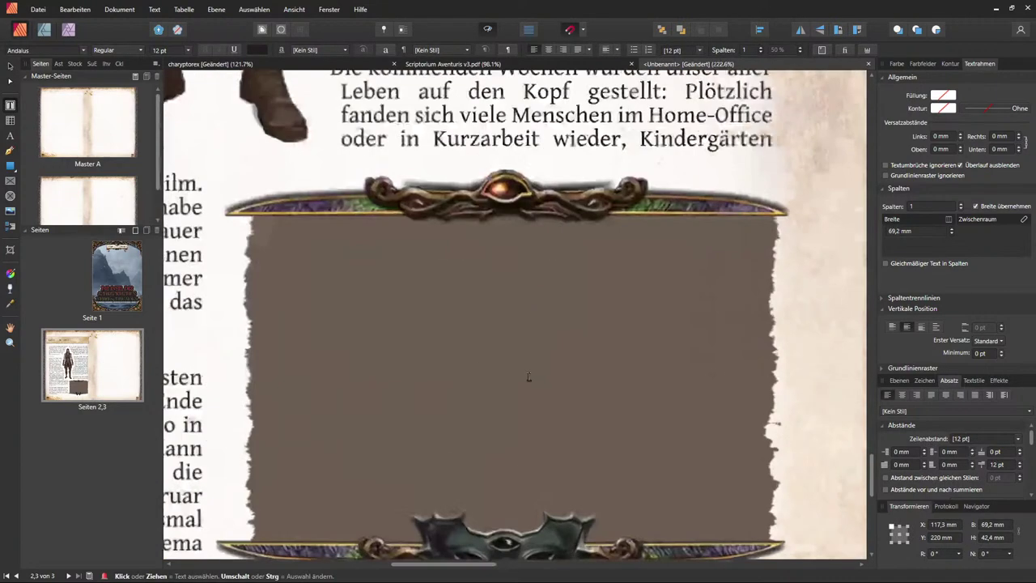
pyautogui.click(474, 374)
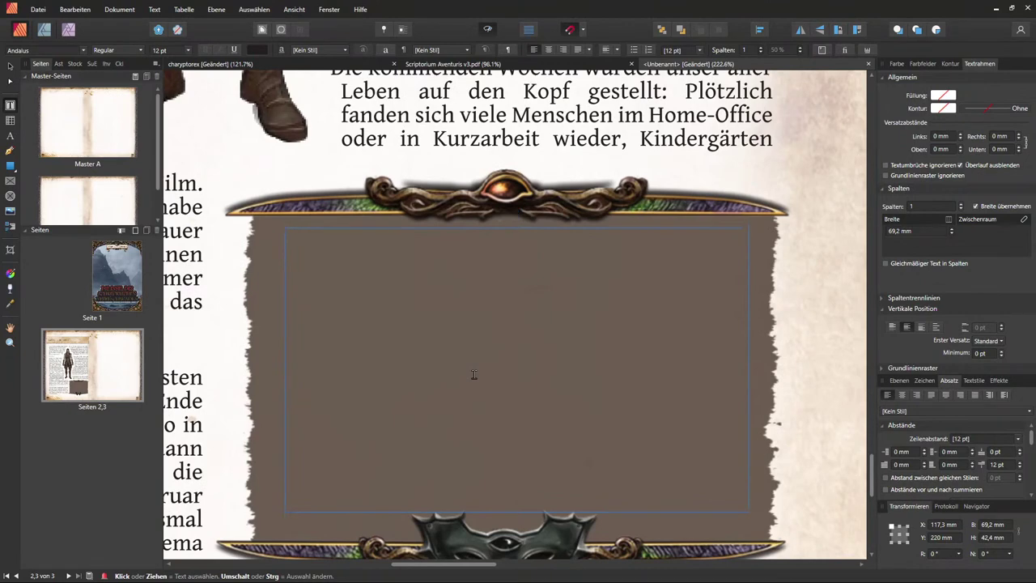
pyautogui.click(483, 367)
pyautogui.hotkey('ctrl', 's')
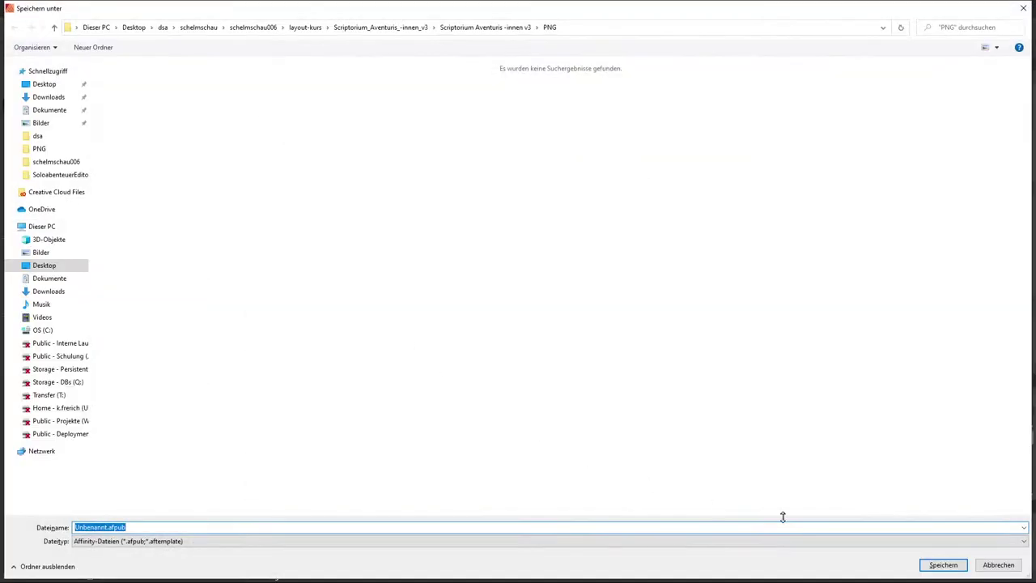
pyautogui.click(1010, 564)
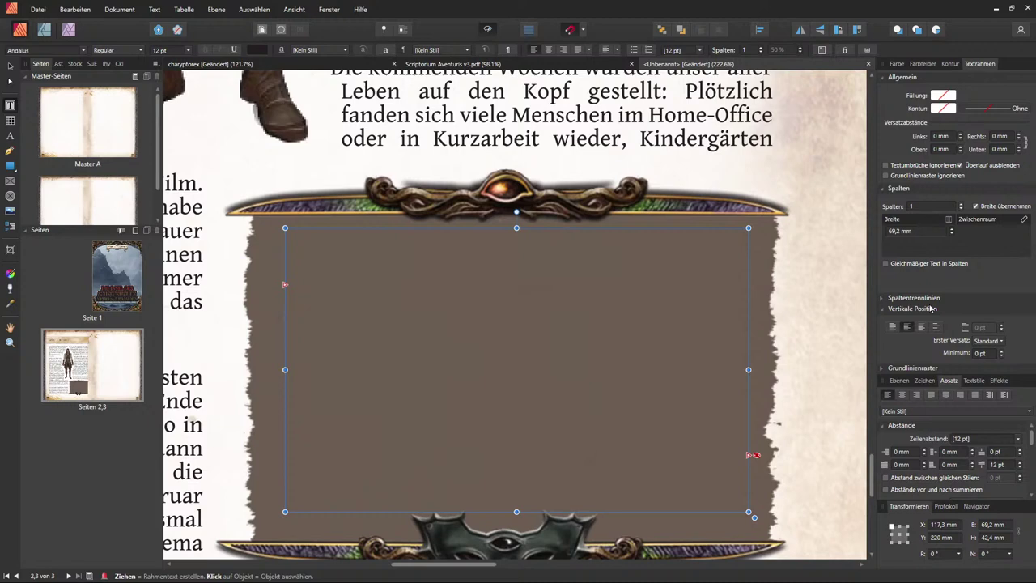
# Step: Make the text frame over the mask box ignore text wrapping by enabling Textumbrüche ignorieren
pyautogui.click(899, 380)
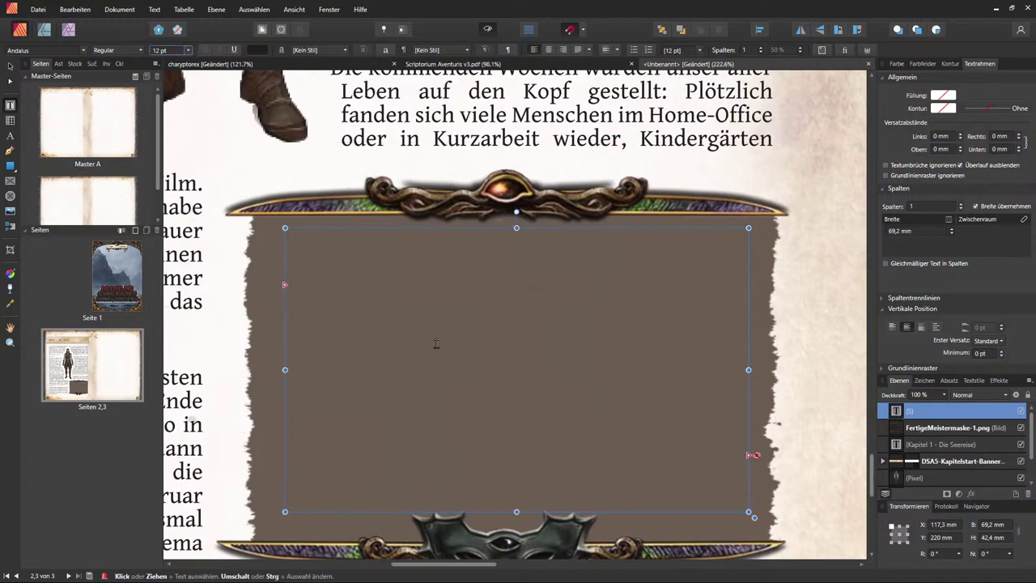
pyautogui.scroll(-5, 433, 344)
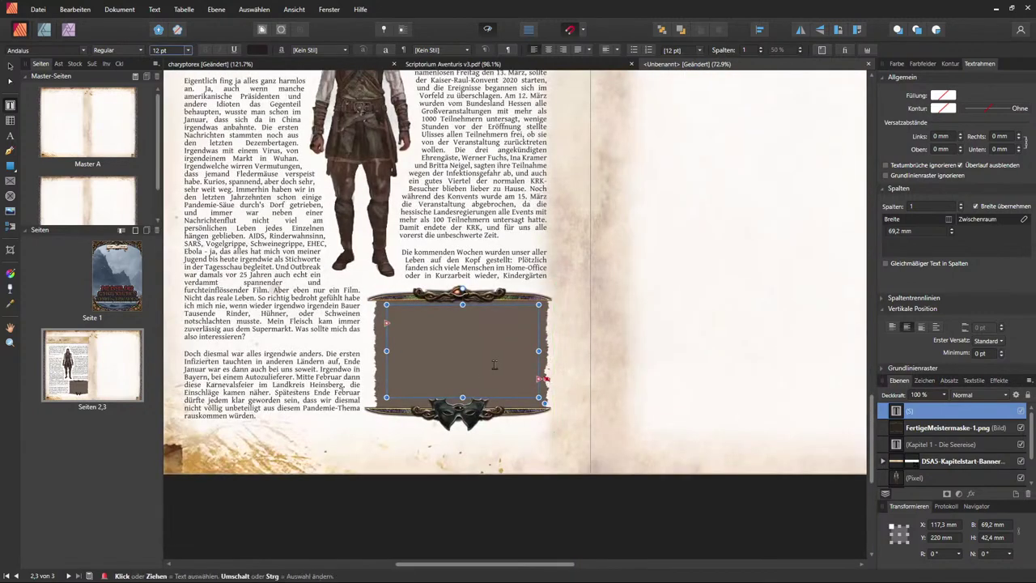
pyautogui.click(885, 165)
pyautogui.scroll(3, 409, 344)
pyautogui.scroll(2, 412, 370)
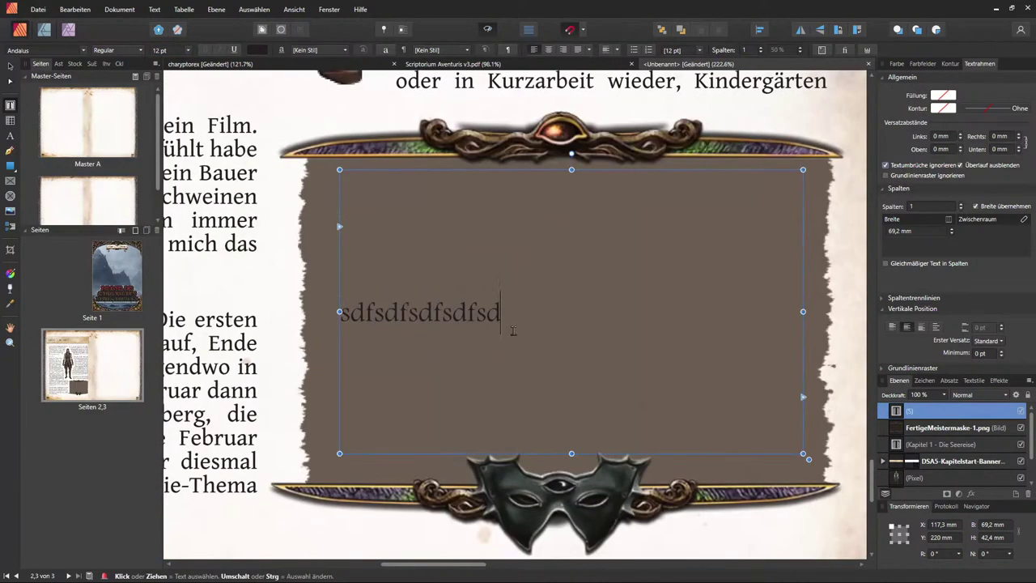
# Step: Replace the placeholder text in the mask box's frame with "Mit dem was ihr hier lernt, könnt Ihr tolle Abenteuer layouten!"
pyautogui.doubleClick(505, 316)
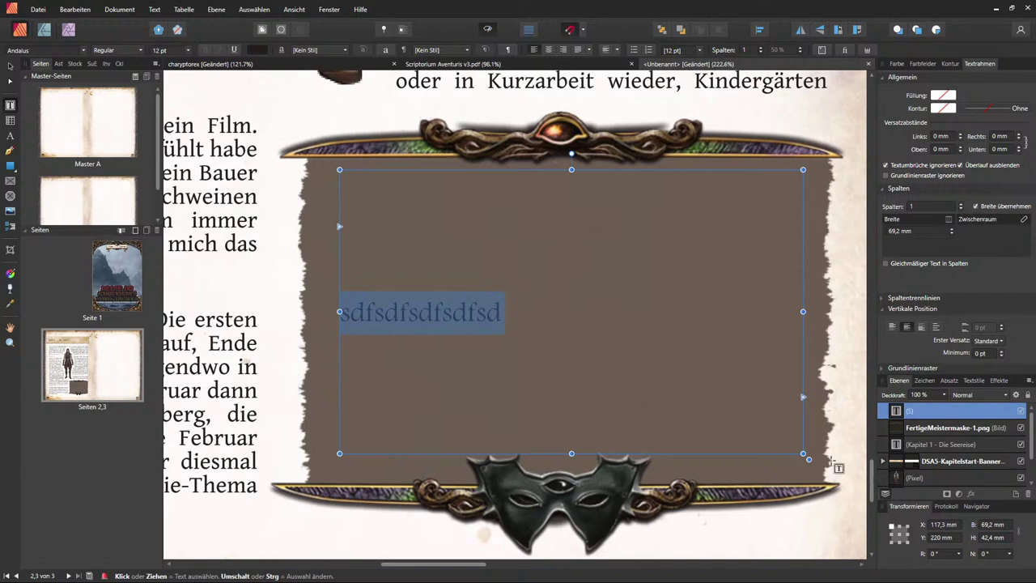
pyautogui.write('Mit dme')
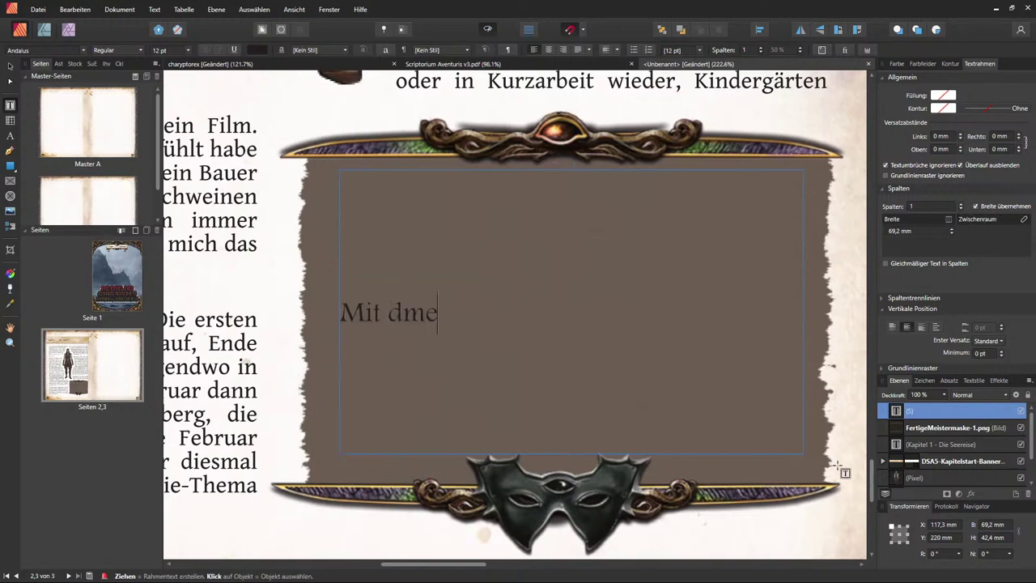
pyautogui.press('BackSpace')
pyautogui.press('BackSpace')
pyautogui.write('em was i')
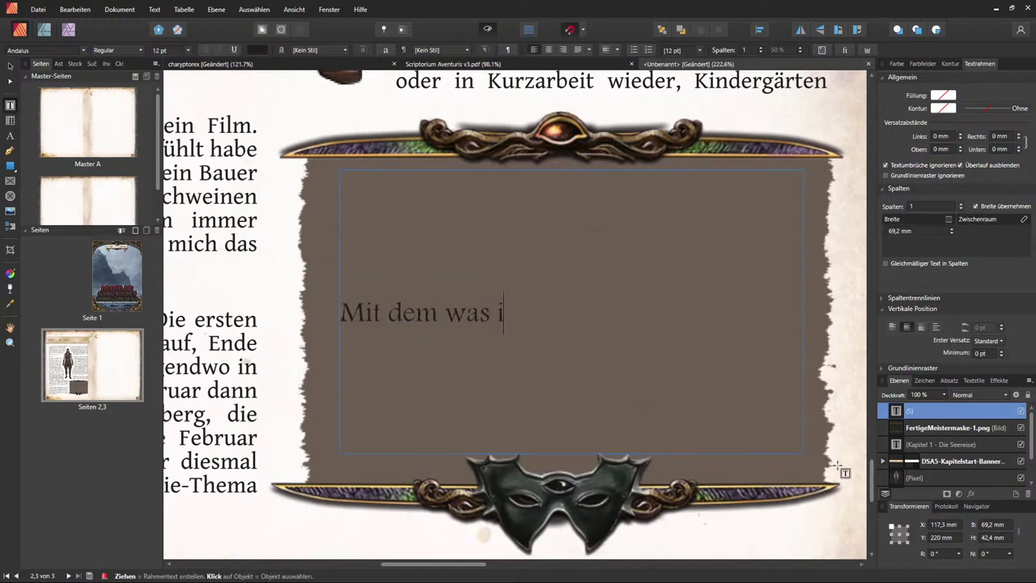
pyautogui.write('hr hier l')
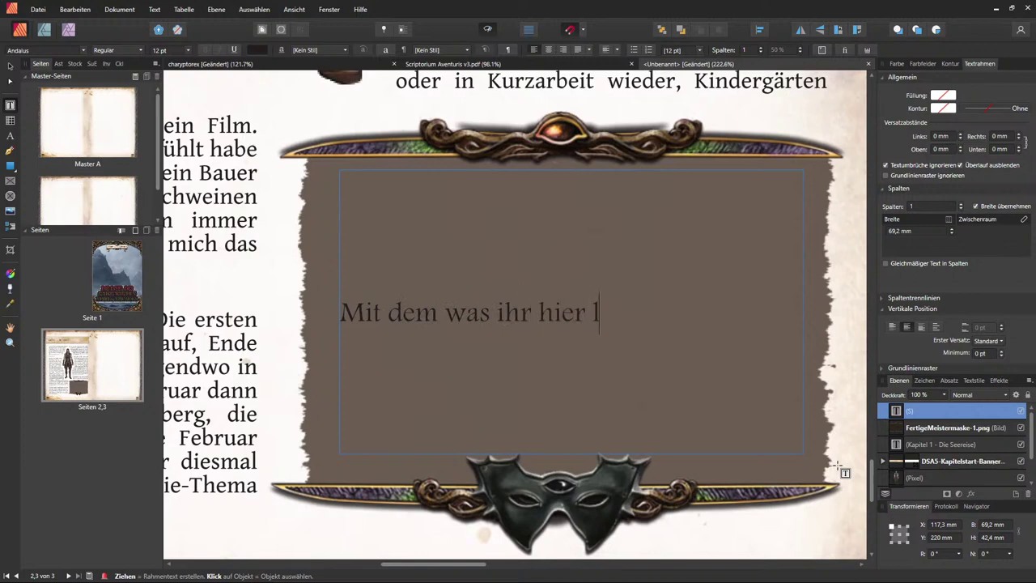
pyautogui.write('ernt, könnt Ih')
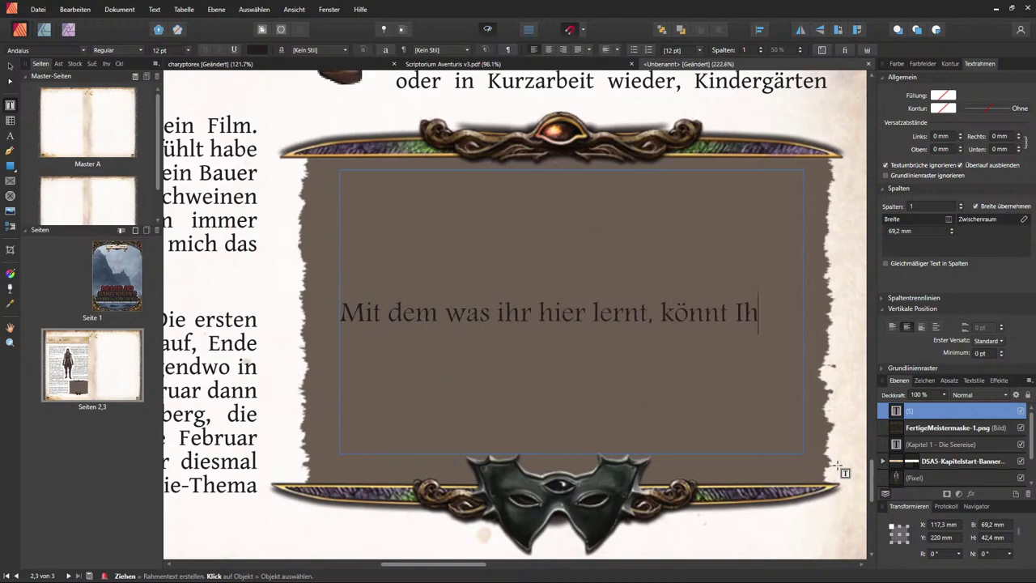
pyautogui.write('r tolle Abente')
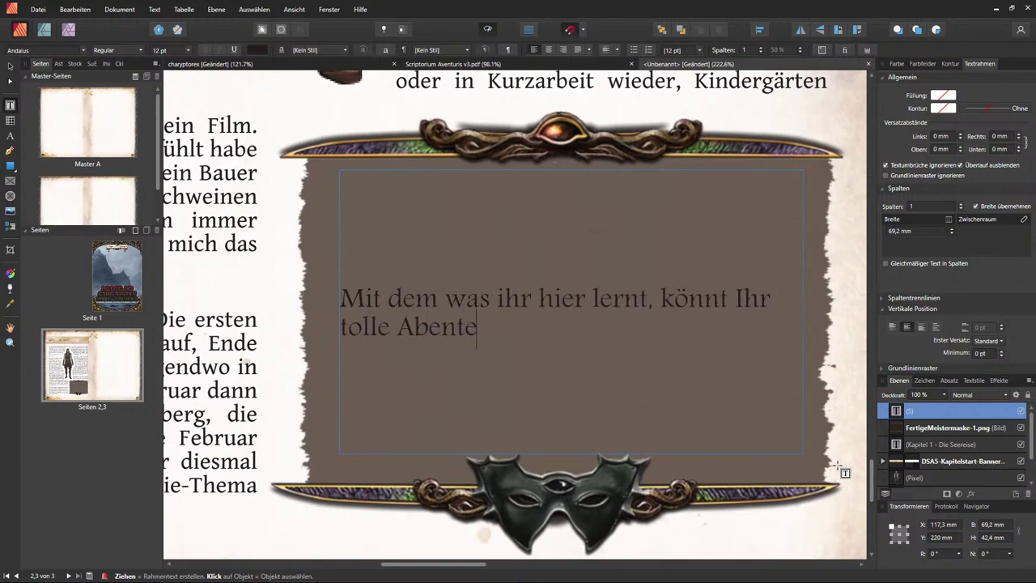
pyautogui.write('uer layouten!')
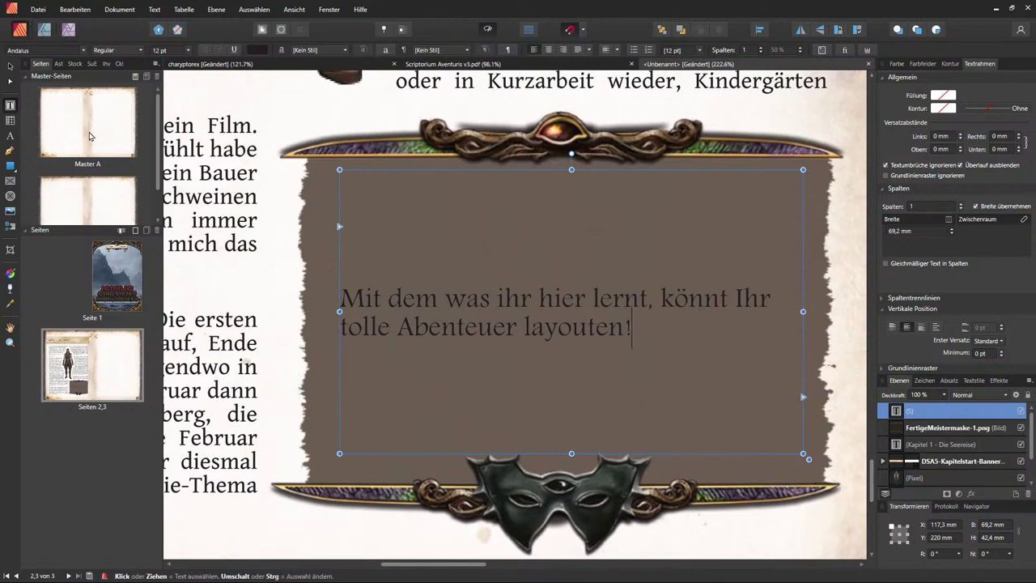
# Step: Shrink the mask box image from its upper edge to about 53.1 mm high
pyautogui.click(10, 66)
pyautogui.click(615, 146)
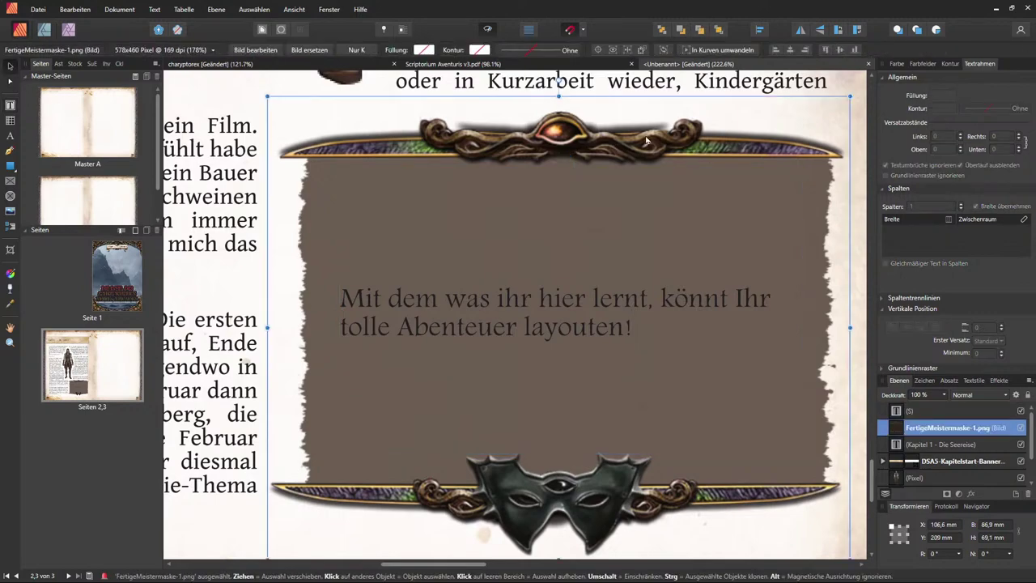
pyautogui.moveTo(560, 93); pyautogui.dragTo(576, 201)
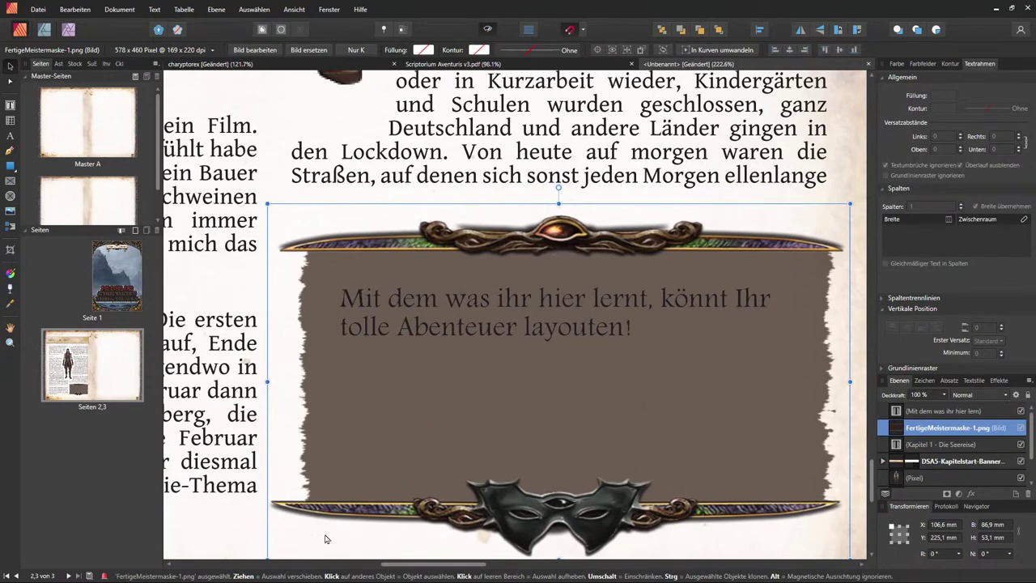
pyautogui.scroll(-6, 321, 542)
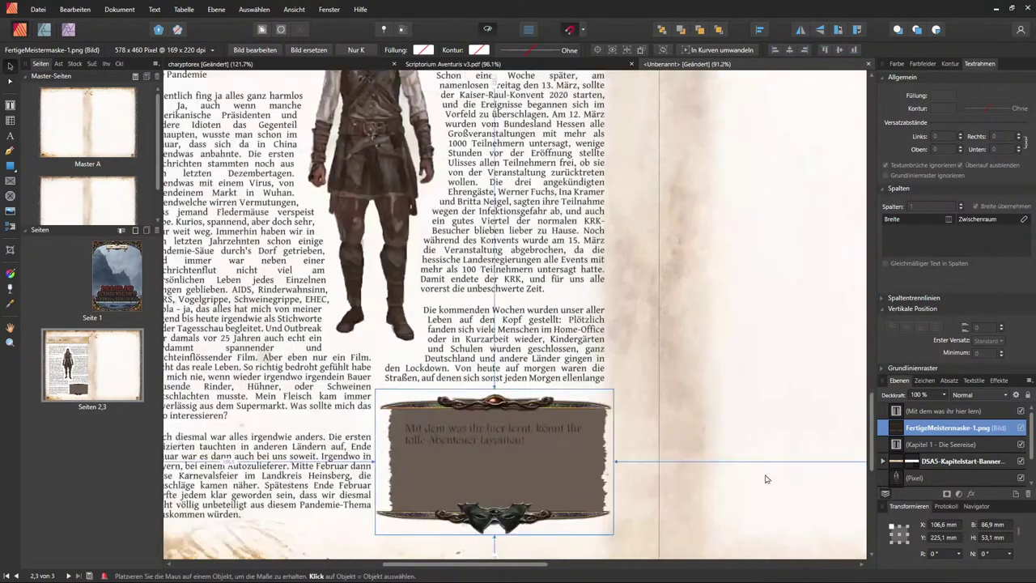
pyautogui.scroll(-3, 772, 353)
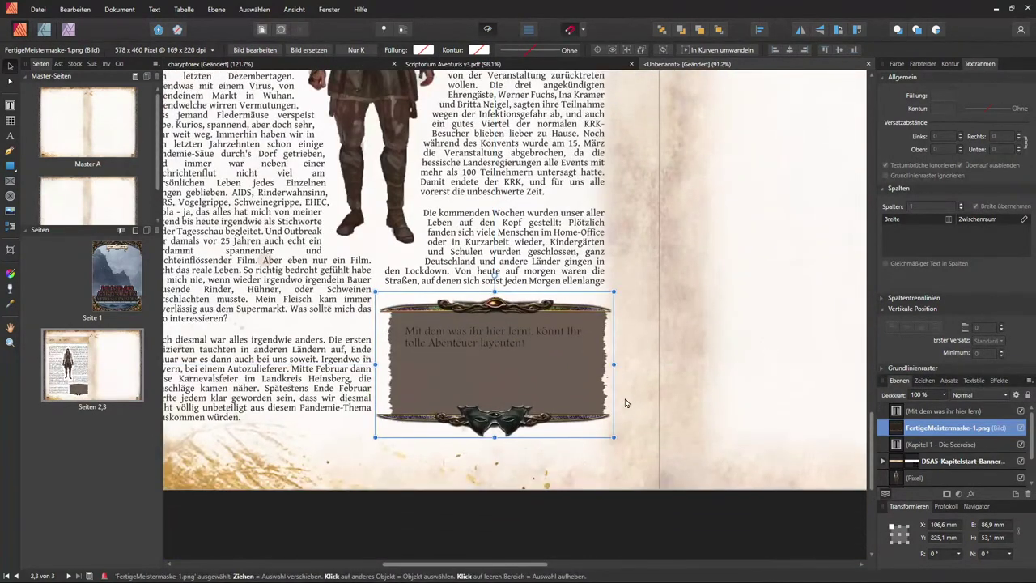
# Step: Shift the mask box image slightly to about X 108.5 mm and add it from the selection to the DSA-Assets group
pyautogui.click(58, 64)
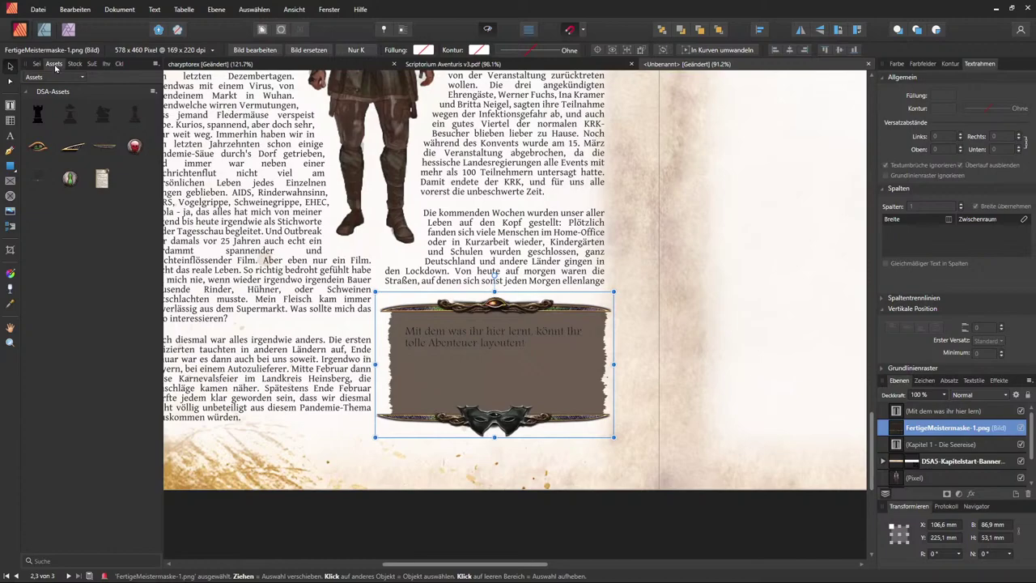
pyautogui.moveTo(483, 413); pyautogui.dragTo(491, 411)
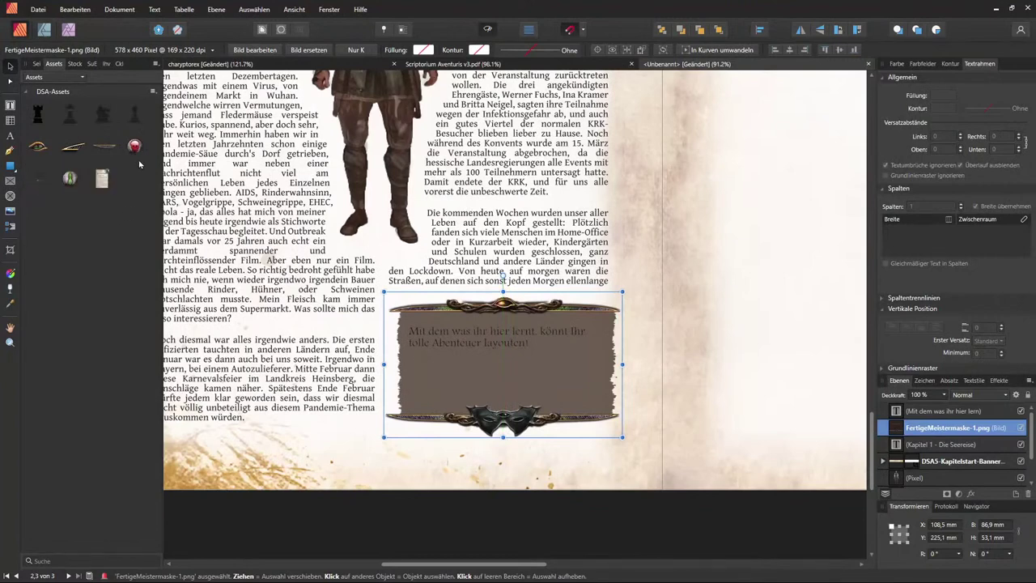
pyautogui.click(155, 63)
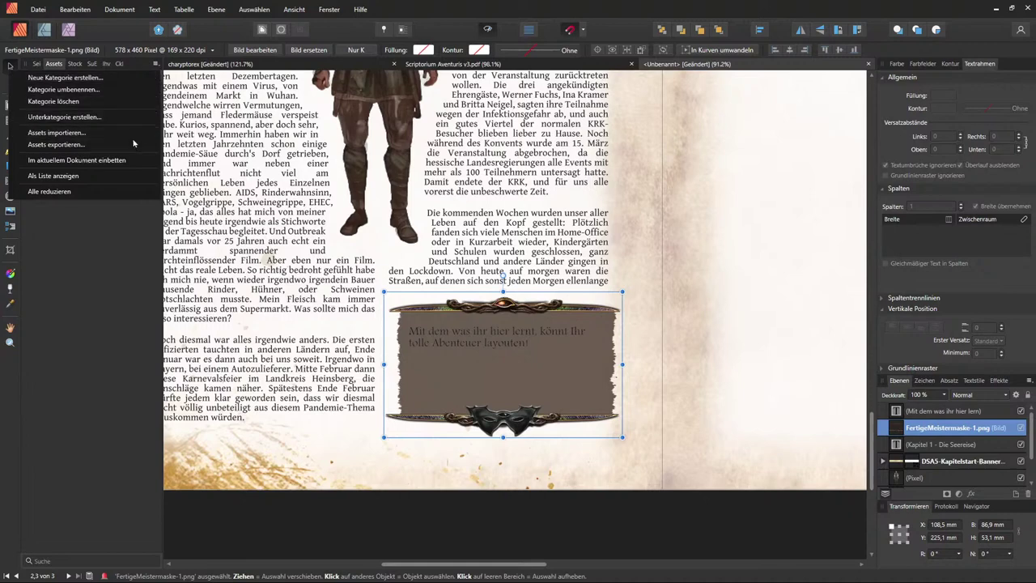
pyautogui.click(118, 186)
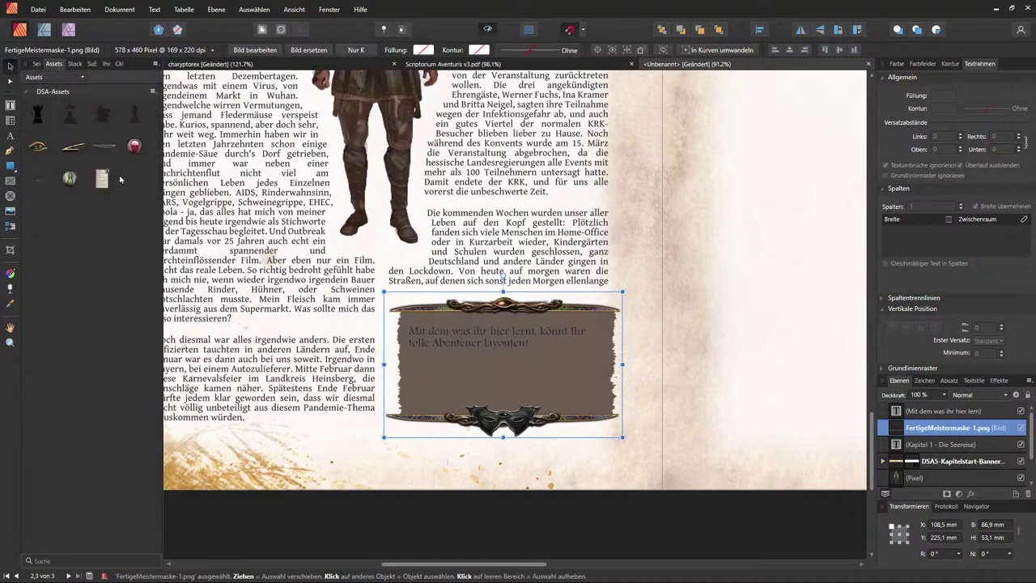
pyautogui.rightClick(103, 185)
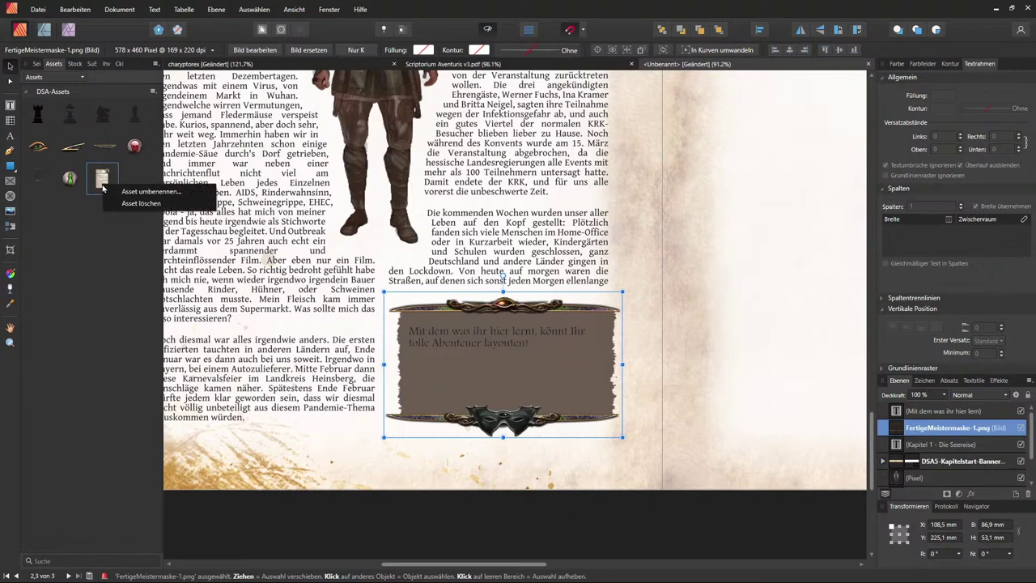
pyautogui.click(62, 224)
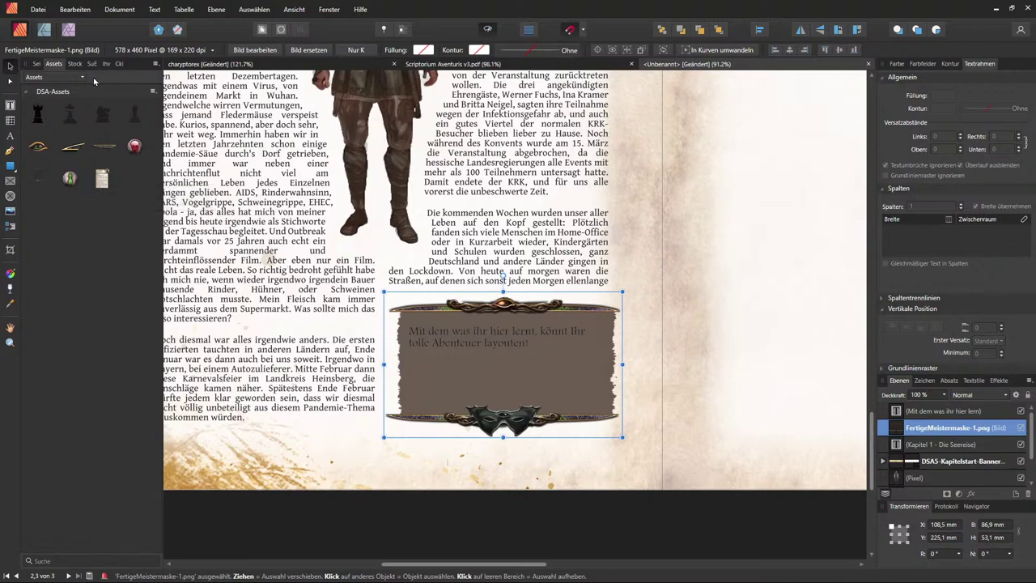
pyautogui.click(154, 92)
pyautogui.click(154, 91)
pyautogui.click(154, 92)
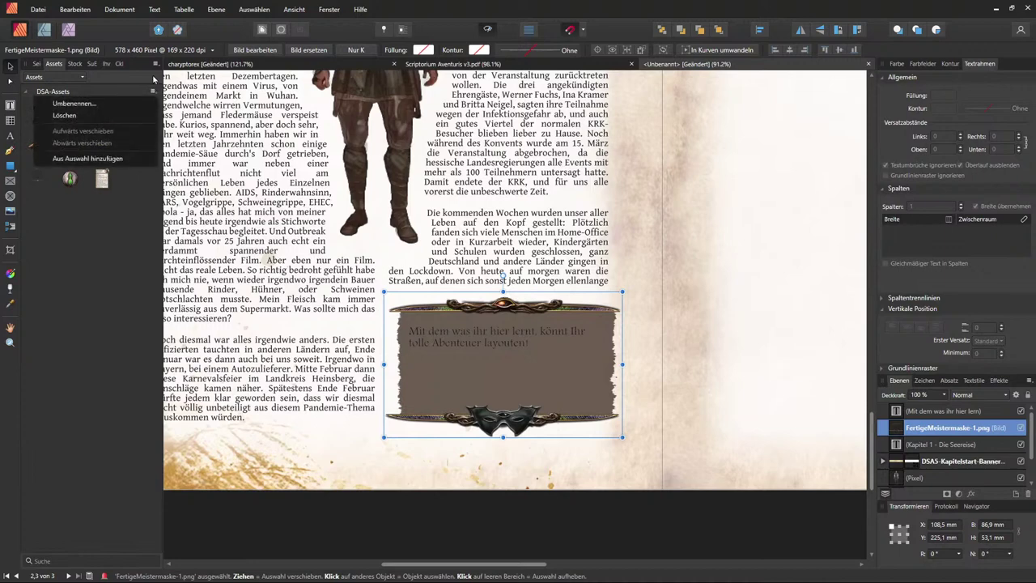
pyautogui.click(118, 159)
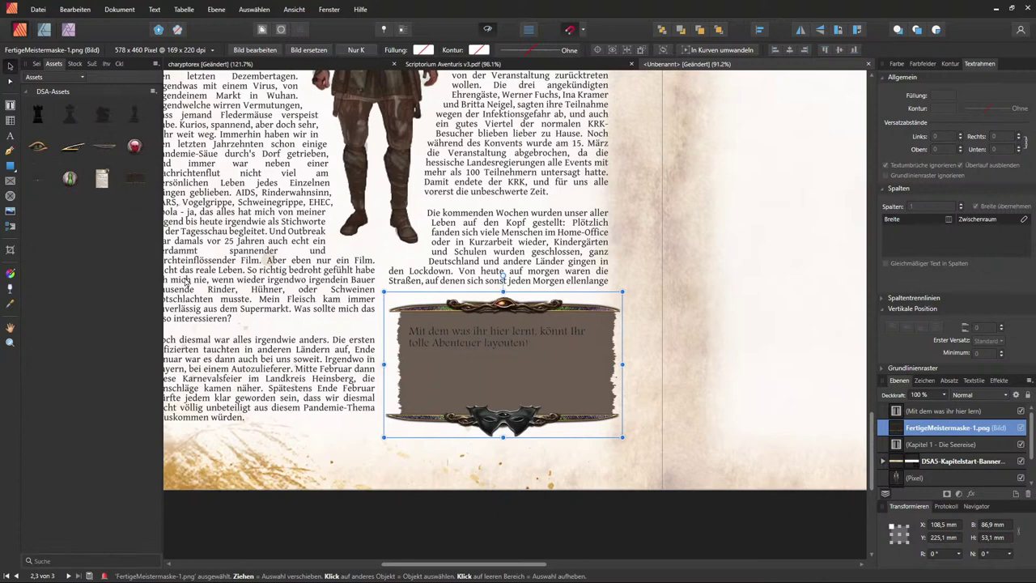
# Step: Place the saved mask box asset on the blank right-hand page at about X 312.5 mm, Y 65.4 mm
pyautogui.scroll(-4, 498, 420)
pyautogui.scroll(1, 469, 388)
pyautogui.click(715, 247)
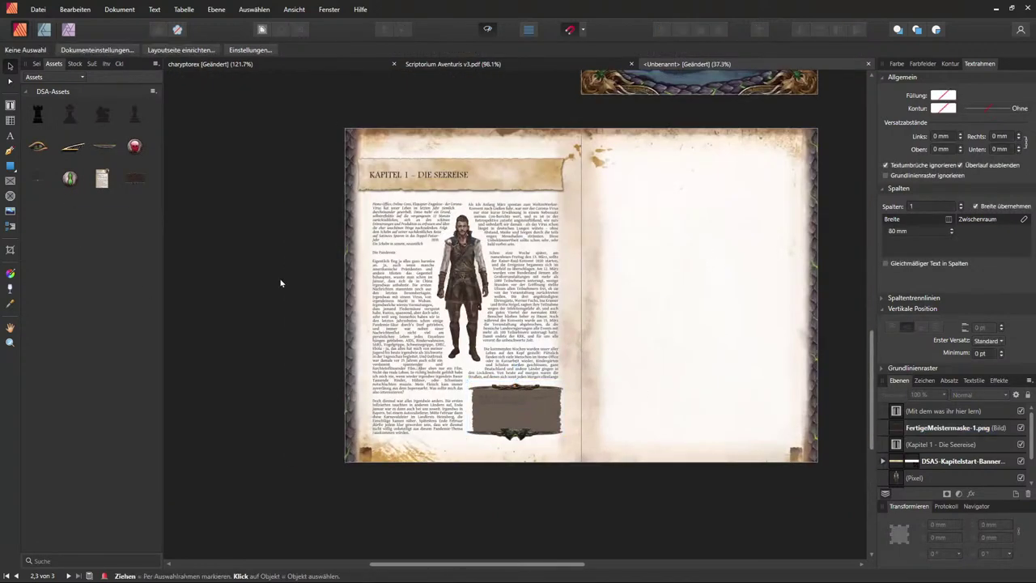
pyautogui.moveTo(139, 183); pyautogui.dragTo(732, 236)
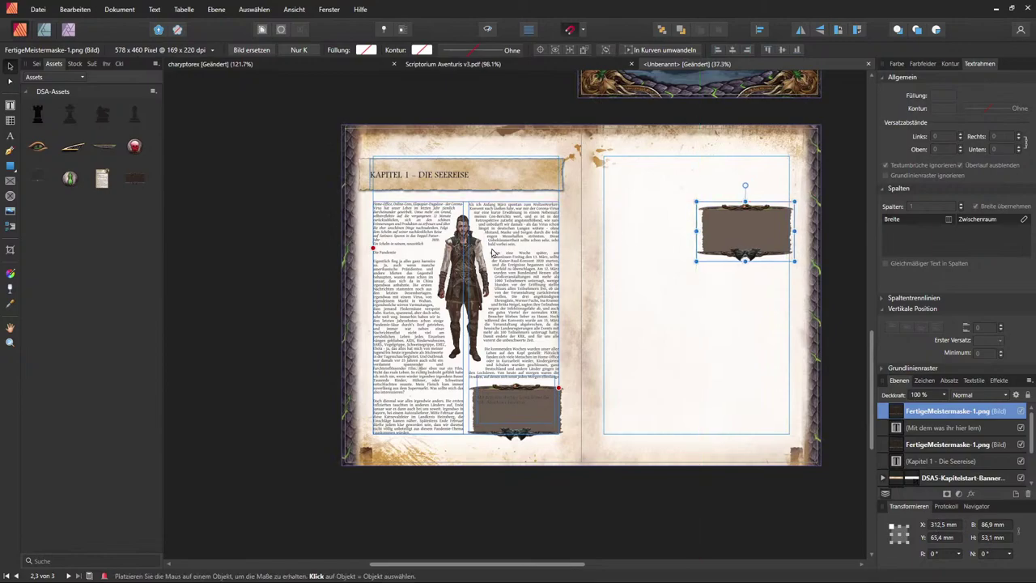
pyautogui.scroll(5, 474, 263)
pyautogui.scroll(2, 504, 263)
pyautogui.scroll(-5, 486, 250)
pyautogui.scroll(5, 445, 219)
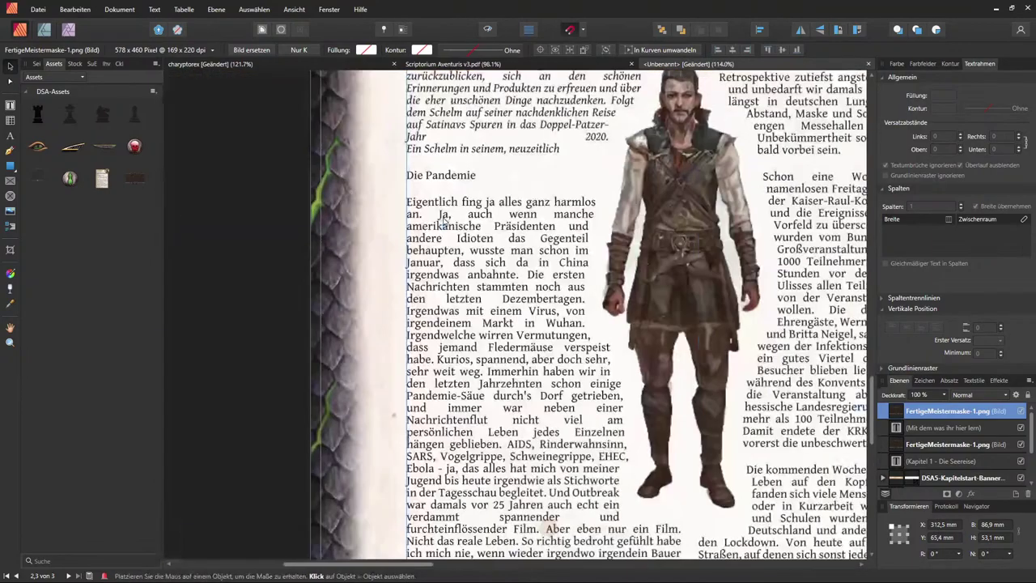
pyautogui.scroll(4, 444, 219)
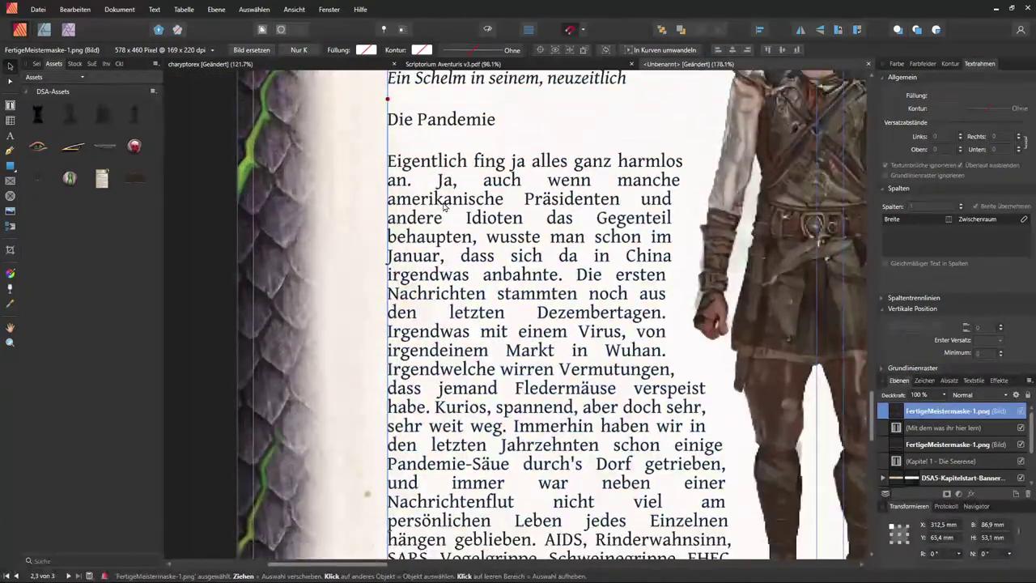
# Step: Place the BauerIcon asset in the body text in front of "Präsidenten" at about X 48.4 mm, Y 124 mm
pyautogui.scroll(-1, 444, 207)
pyautogui.click(529, 185)
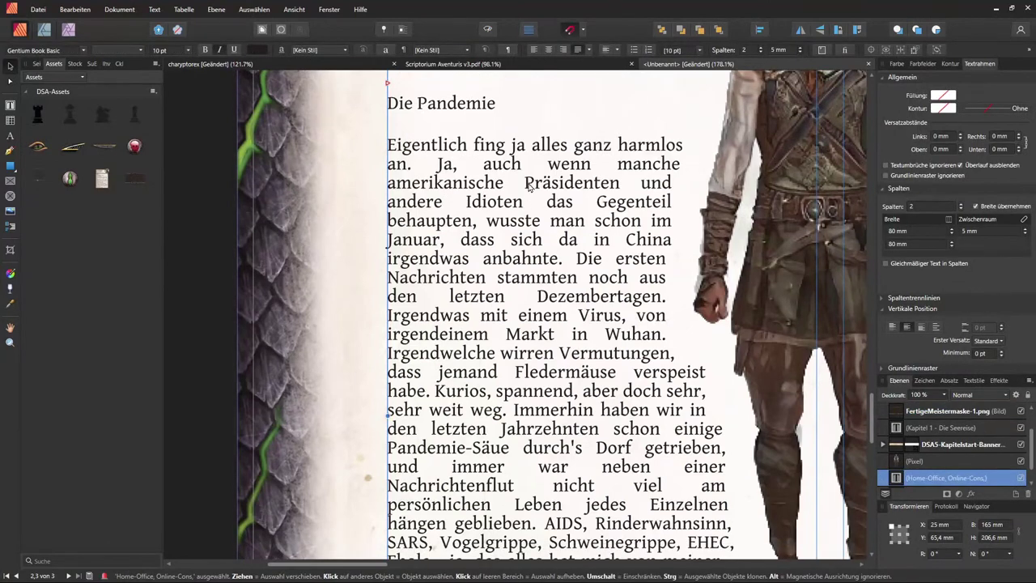
pyautogui.tripleClick(529, 185)
pyautogui.click(526, 184)
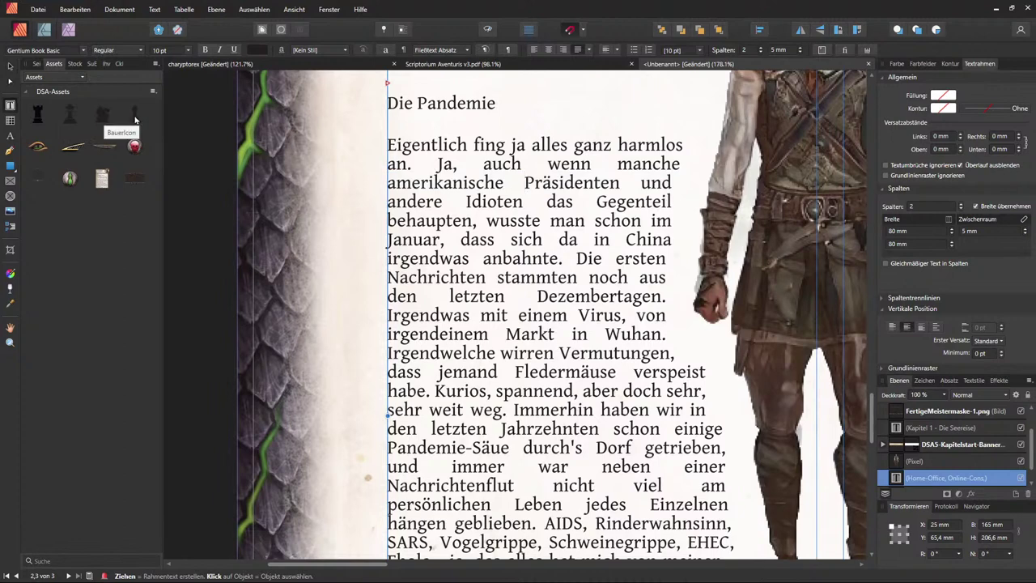
pyautogui.moveTo(133, 119); pyautogui.dragTo(518, 183)
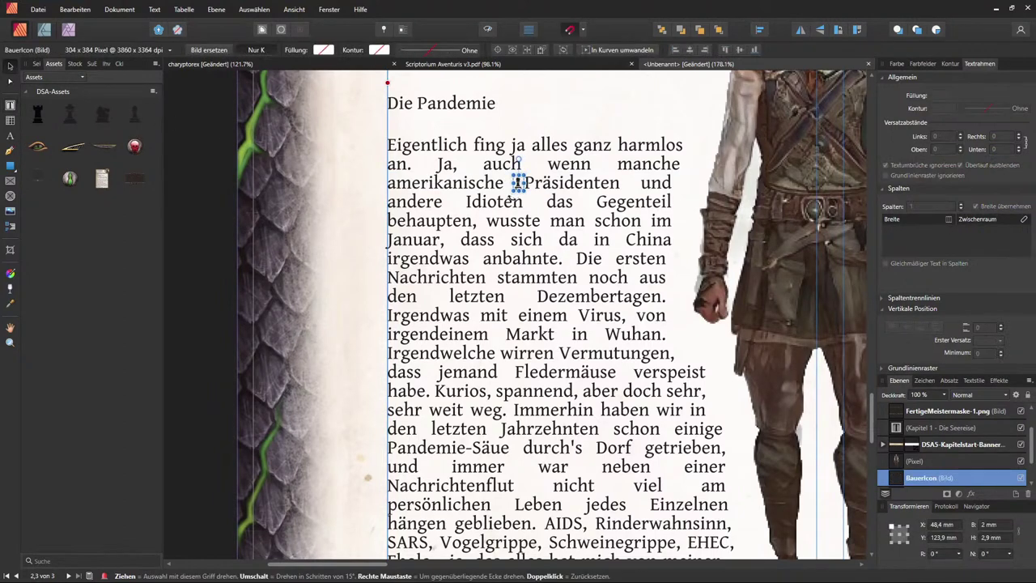
pyautogui.click(177, 232)
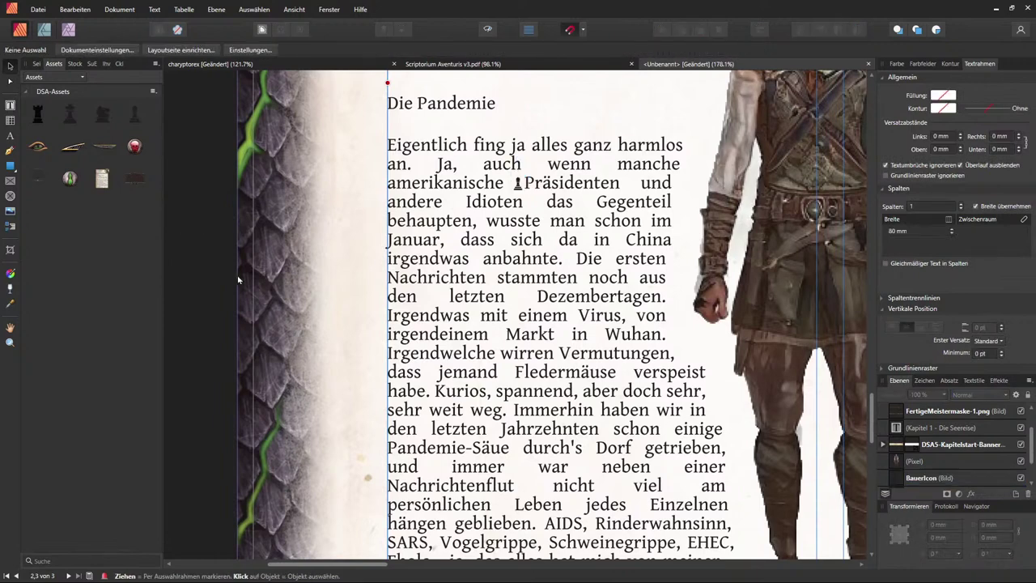
pyautogui.click(519, 183)
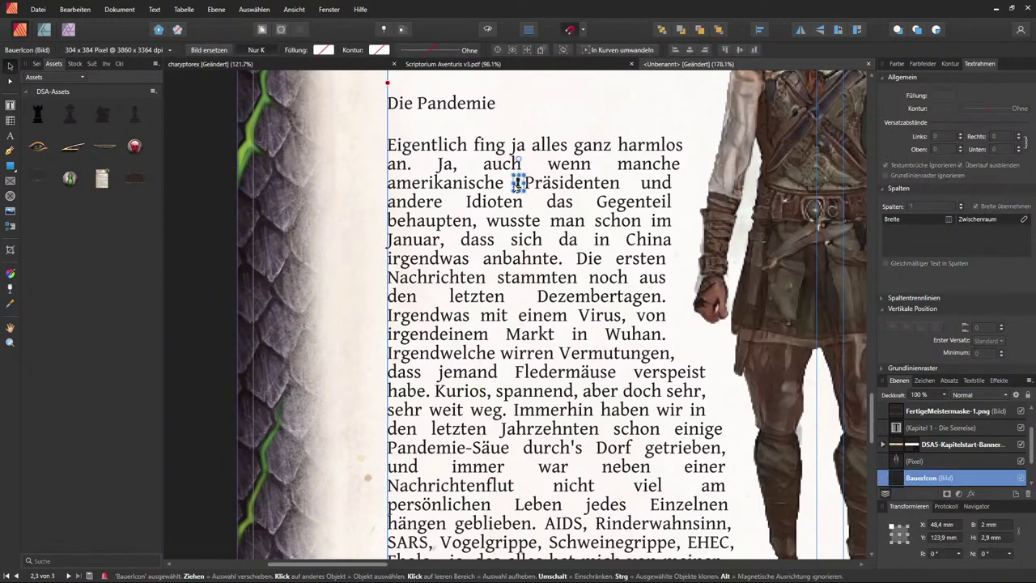
pyautogui.moveTo(526, 191)
pyautogui.mouseDown()
pyautogui.moveTo(548, 188)
pyautogui.moveTo(510, 188)
pyautogui.moveTo(518, 184)
pyautogui.mouseUp()
# Step: Test the text reflow around the loose pawn icon by inserting "dfgdfgdfgdfgdfd" before "Ja," and undoing it
pyautogui.click(464, 167)
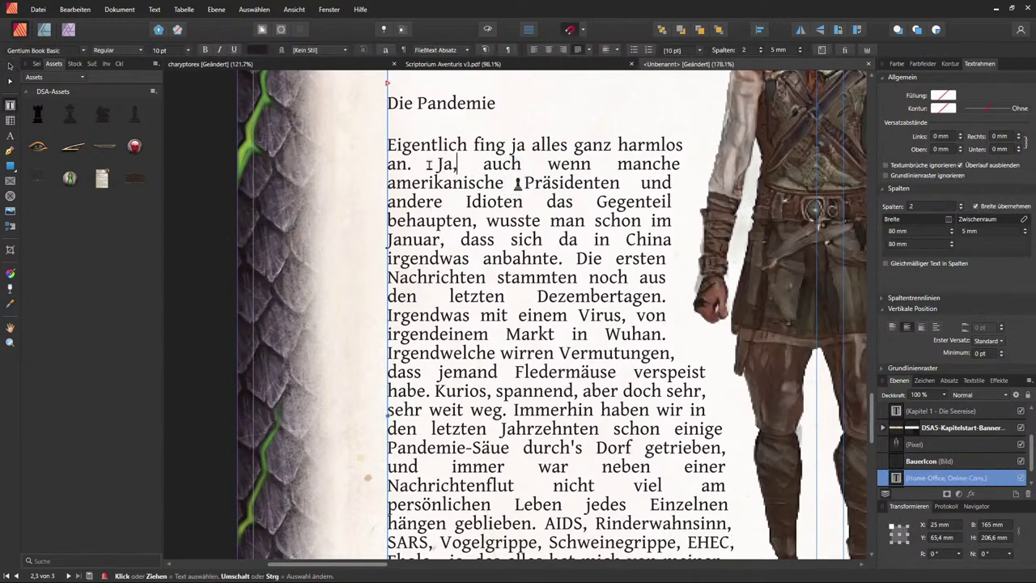
pyautogui.click(431, 164)
pyautogui.write('dfgdfgdfgdfgdfd')
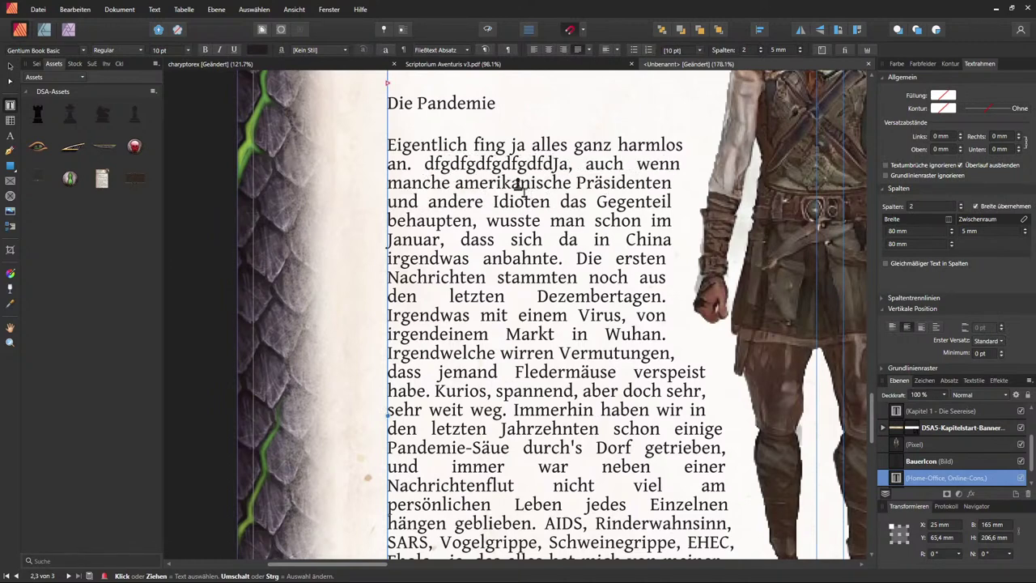
pyautogui.hotkey('ctrl', 'z')
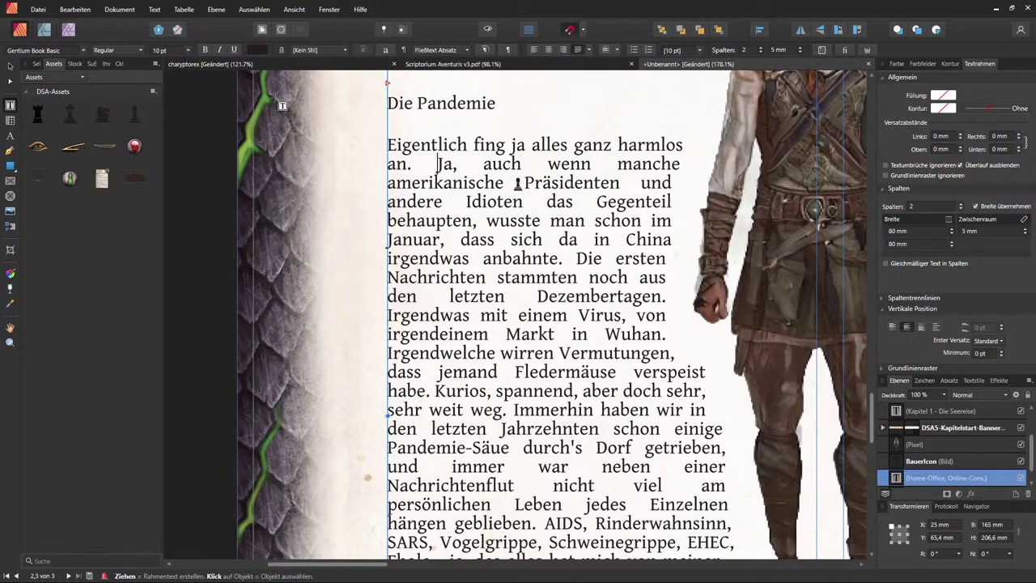
# Step: Pin the BauerIcon inline in the body text and shift it directly before "Präsidenten", to about X 49.6 mm
pyautogui.click(10, 65)
pyautogui.click(518, 184)
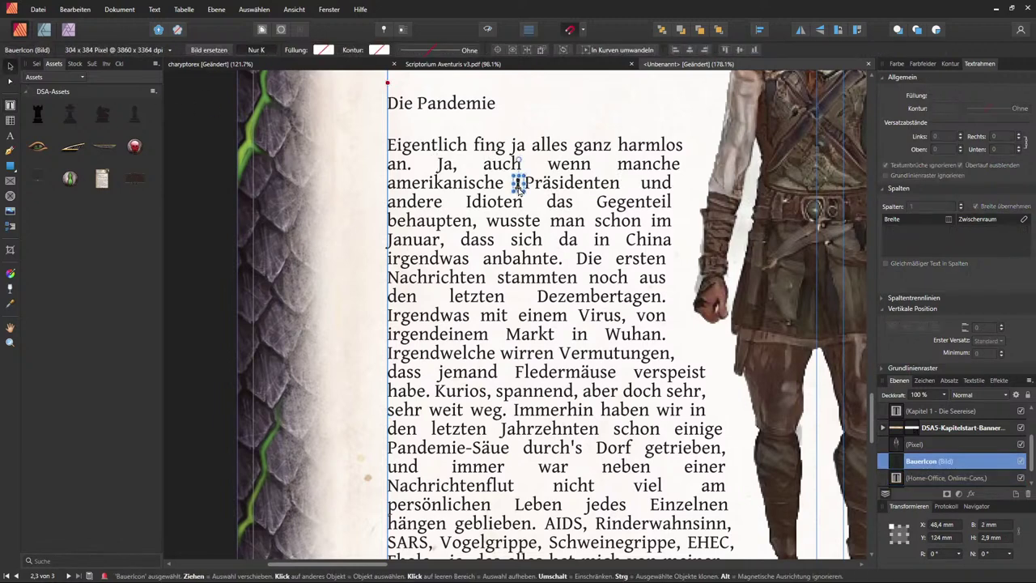
pyautogui.click(401, 30)
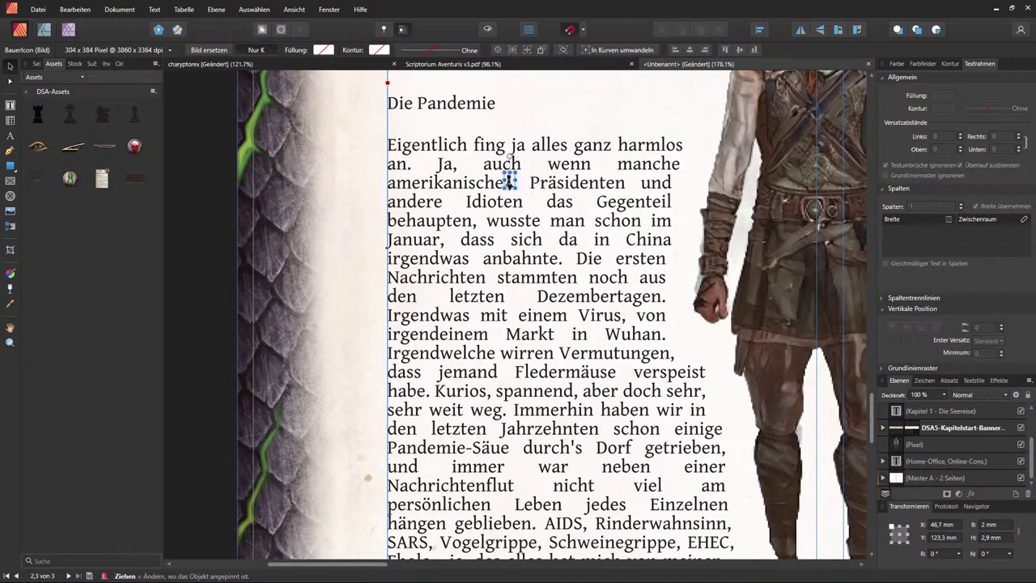
pyautogui.moveTo(511, 180); pyautogui.dragTo(526, 180)
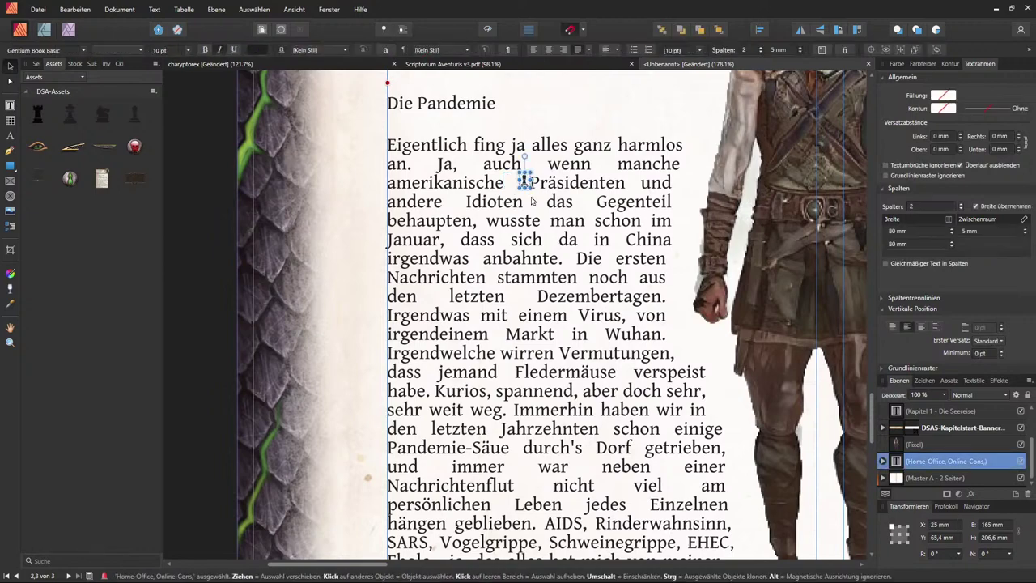
# Step: Test how the inline pawn icon follows the text by adding extra spaces before "wenn" and deleting them
pyautogui.scroll(3, 524, 179)
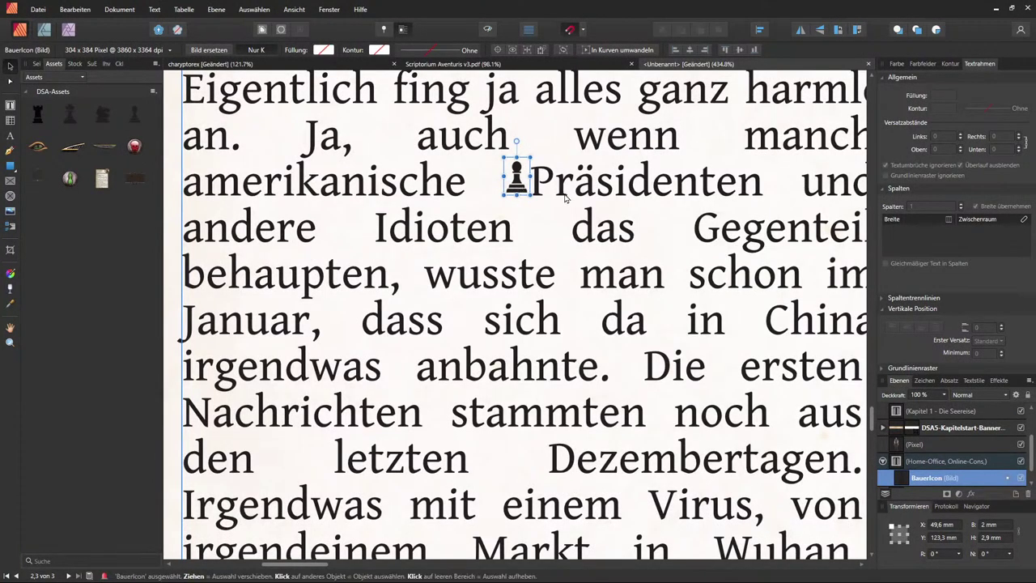
pyautogui.click(539, 184)
pyautogui.doubleClick(539, 184)
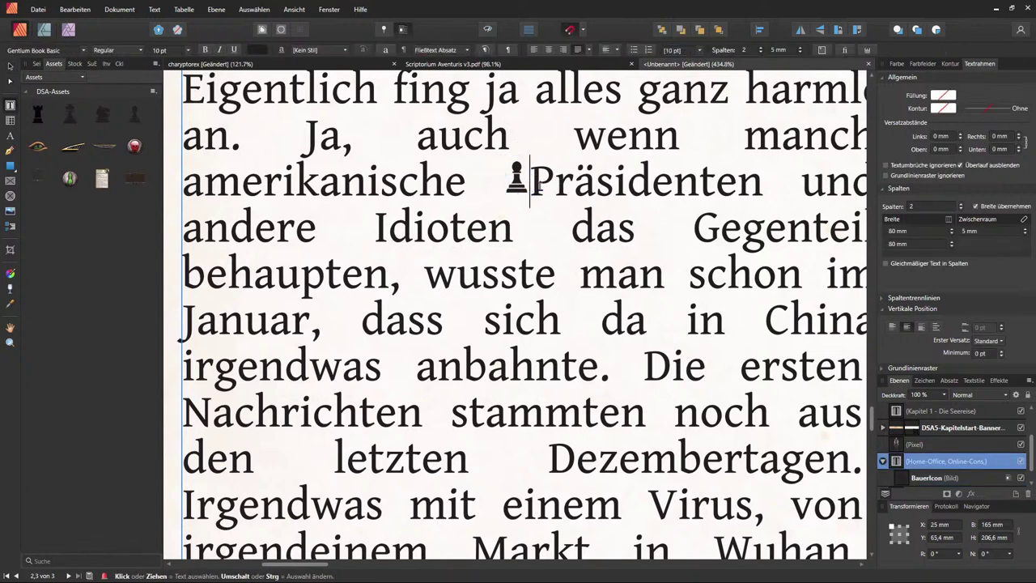
pyautogui.click(549, 150)
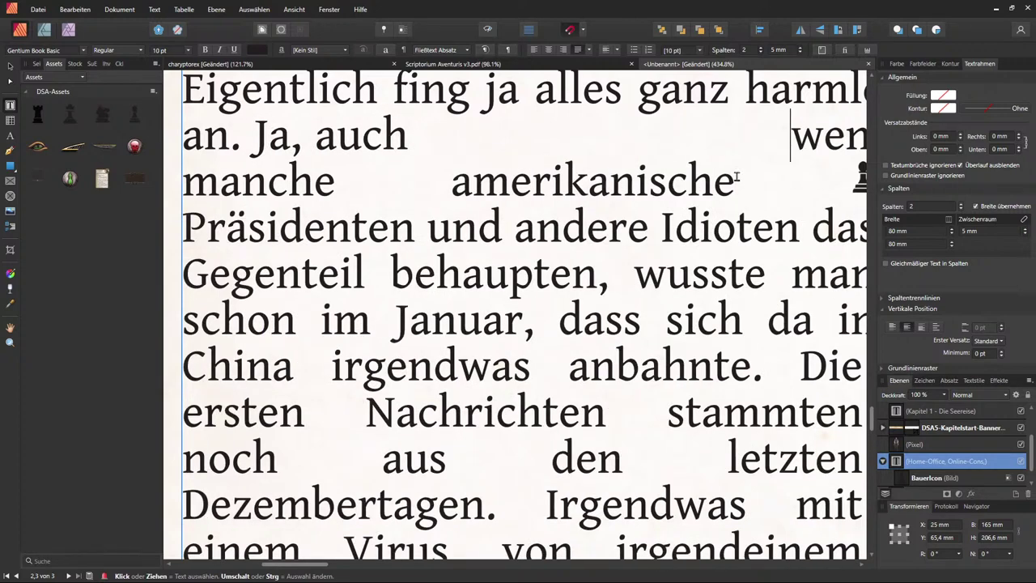
pyautogui.scroll(-3, 710, 175)
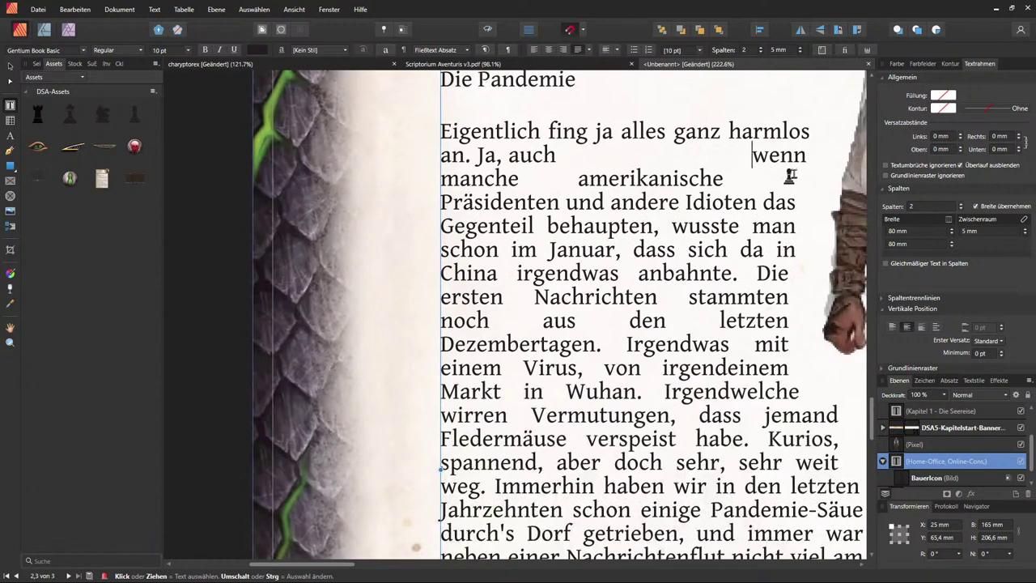
pyautogui.press('BackSpace')
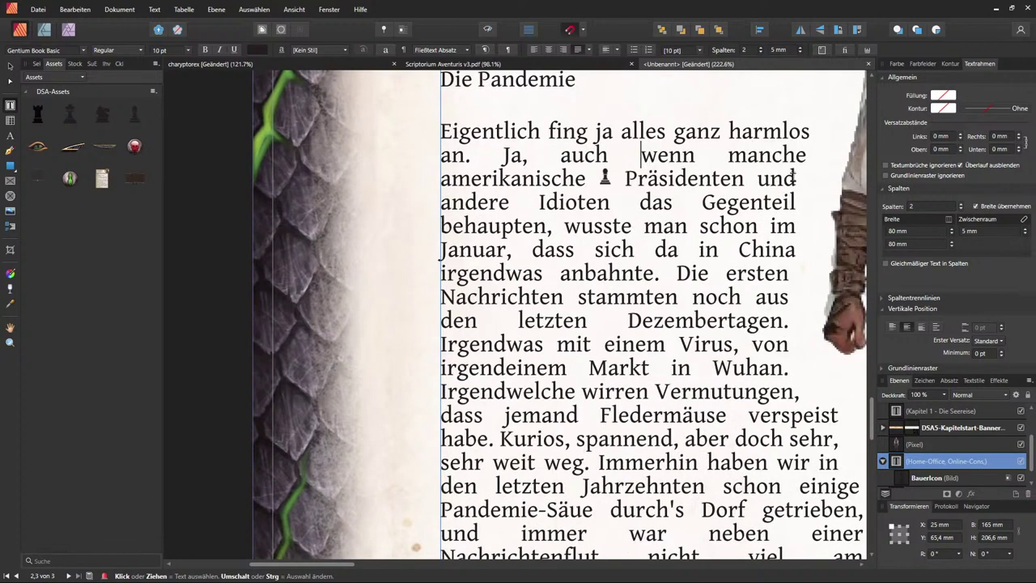
# Step: Replace the space between the pawn icon and "Präsidenten" with a narrow non-breaking space (Schmales geschütztes Leerzeichen)
pyautogui.moveTo(612, 180); pyautogui.dragTo(625, 179)
pyautogui.click(84, 10)
pyautogui.moveTo(109, 8)
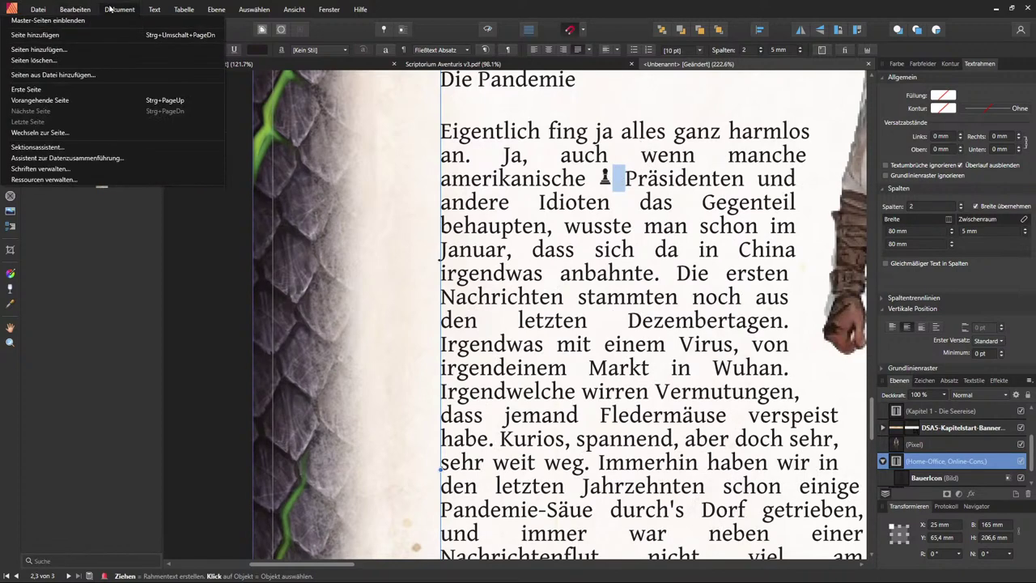
pyautogui.moveTo(152, 9)
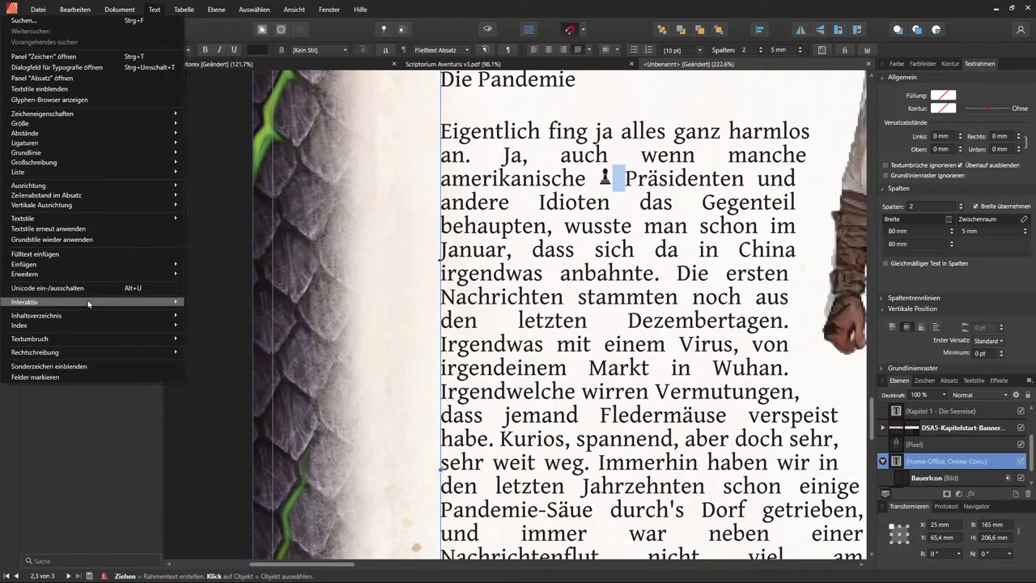
pyautogui.moveTo(122, 265)
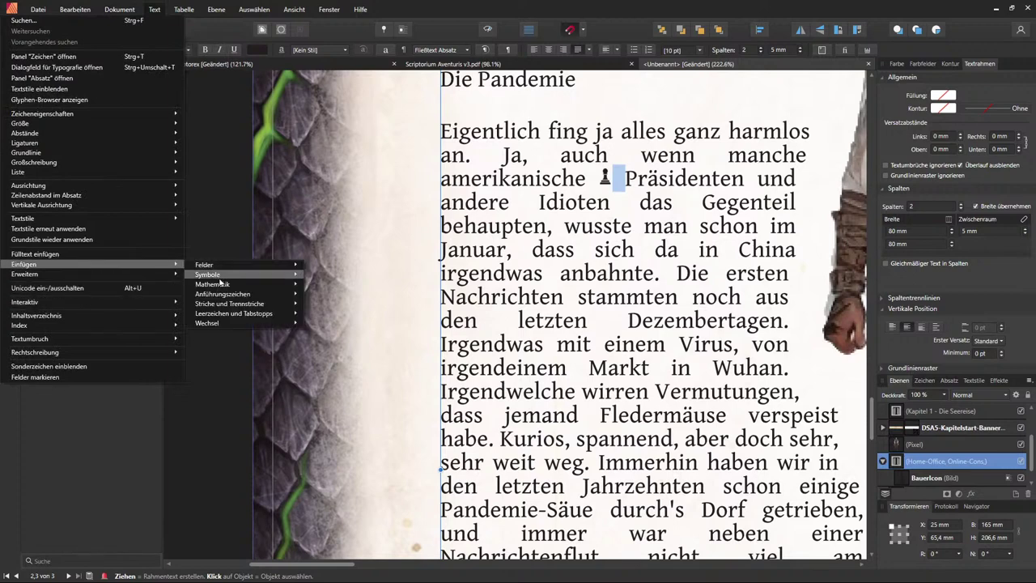
pyautogui.moveTo(247, 315)
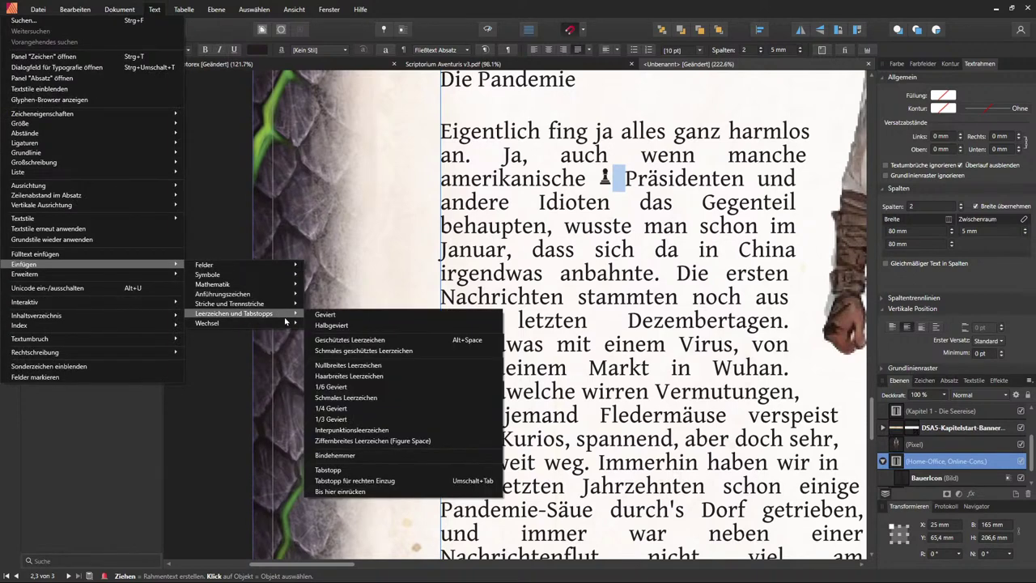
pyautogui.click(409, 353)
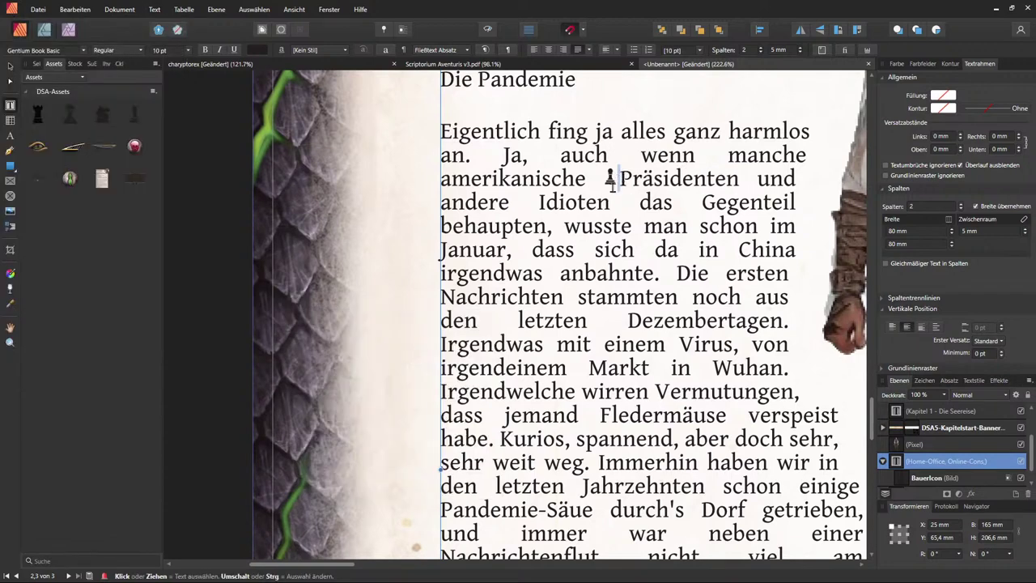
# Step: Test the non-breaking icon spacing by inserting "sdfsdfsdsdfsdf" before "wenn" and deleting it
pyautogui.click(641, 154)
pyautogui.write('sdfsdfsdsdf')
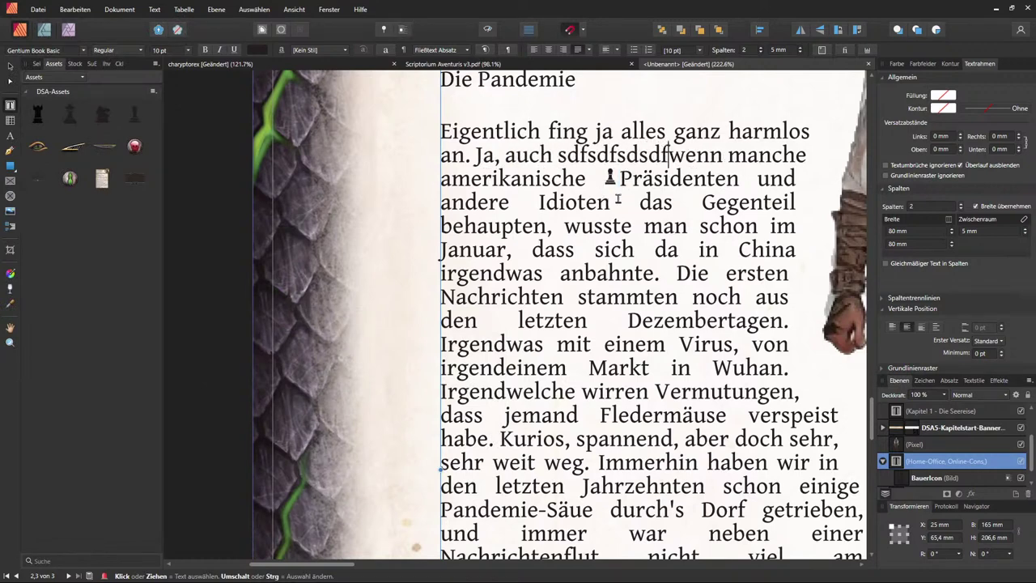
pyautogui.write('sdf')
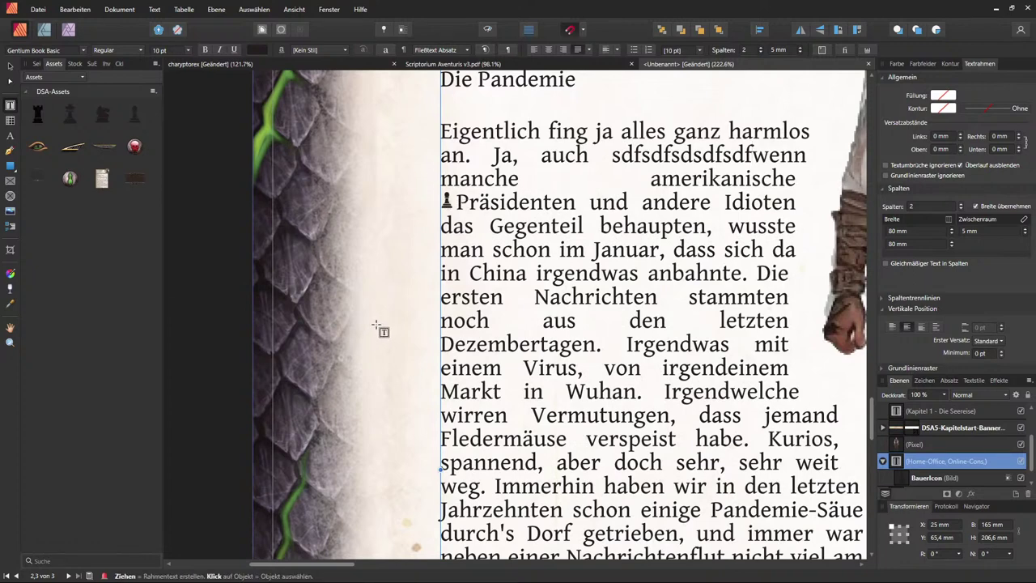
pyautogui.press('BackSpace')
pyautogui.press('BackSpace')
pyautogui.press('BackSpace')
pyautogui.press('BackSpace')
pyautogui.press('BackSpace')
pyautogui.press('BackSpace')
pyautogui.press('BackSpace')
pyautogui.press('BackSpace')
pyautogui.press('BackSpace')
pyautogui.press('BackSpace')
pyautogui.press('BackSpace')
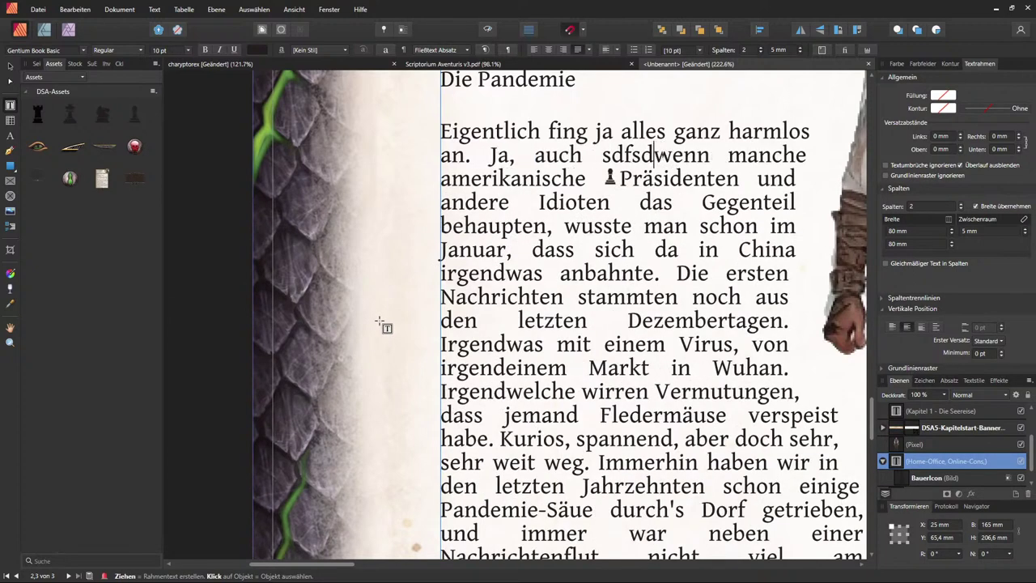
pyautogui.press('BackSpace')
pyautogui.press('BackSpace')
pyautogui.press('BackSpace')
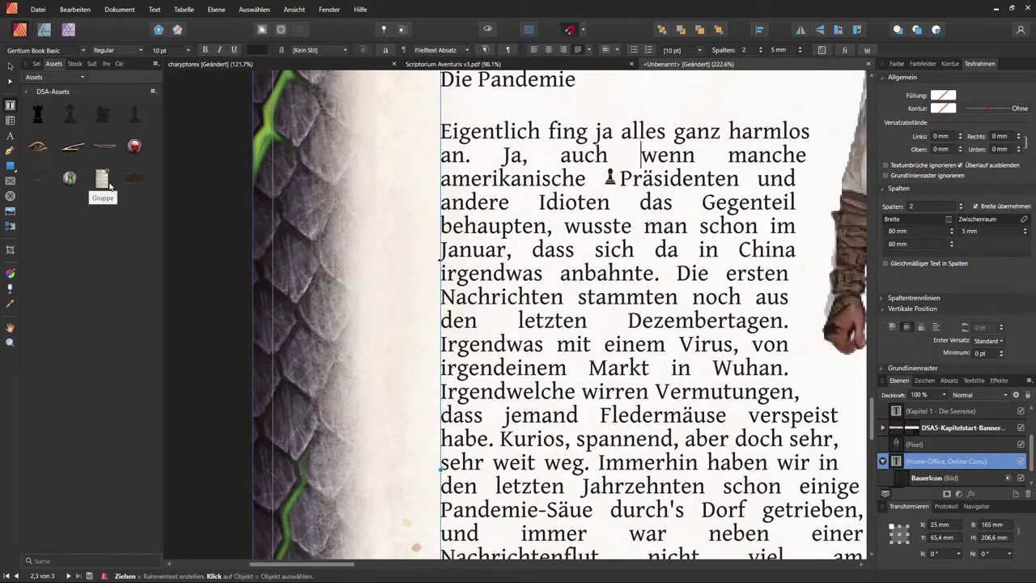
# Step: Place the NPC_Kasten_Oben and Text zum NachlesenV3 border assets in the first column at about Y 236.9 mm and Y 267.2 mm
pyautogui.hotkey('ctrl', '-')
pyautogui.hotkey('ctrl', '-')
pyautogui.hotkey('ctrl', '-')
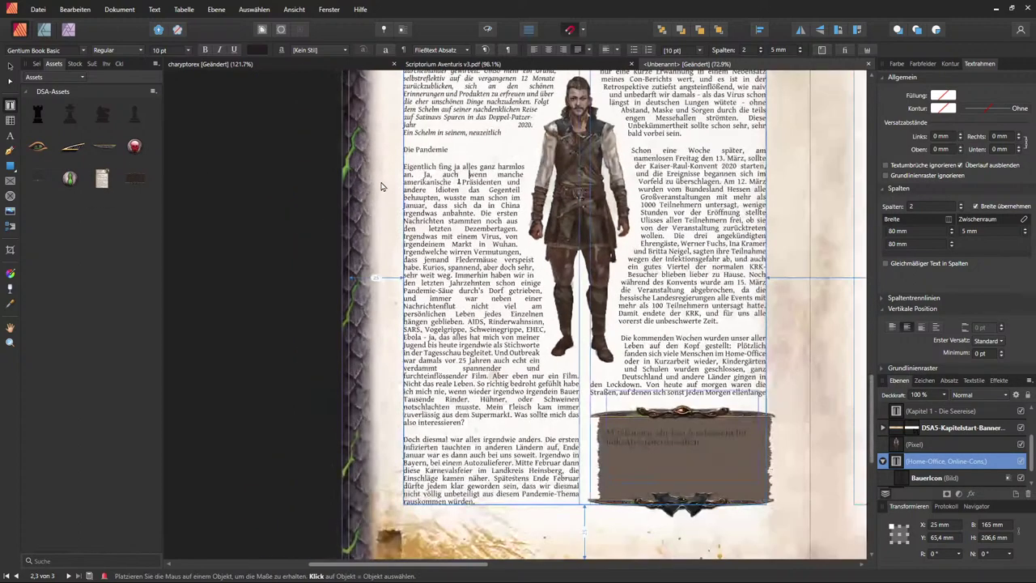
pyautogui.moveTo(78, 149); pyautogui.dragTo(492, 435)
pyautogui.moveTo(107, 151); pyautogui.dragTo(493, 518)
# Step: Try to pin the upper and lower box borders inline in the body text
pyautogui.click(483, 435)
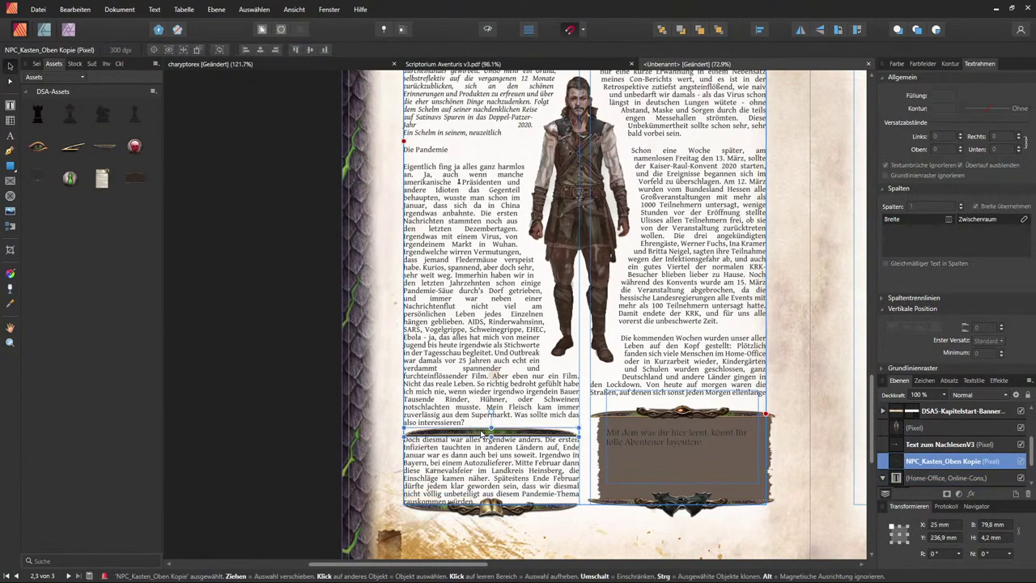
pyautogui.click(403, 30)
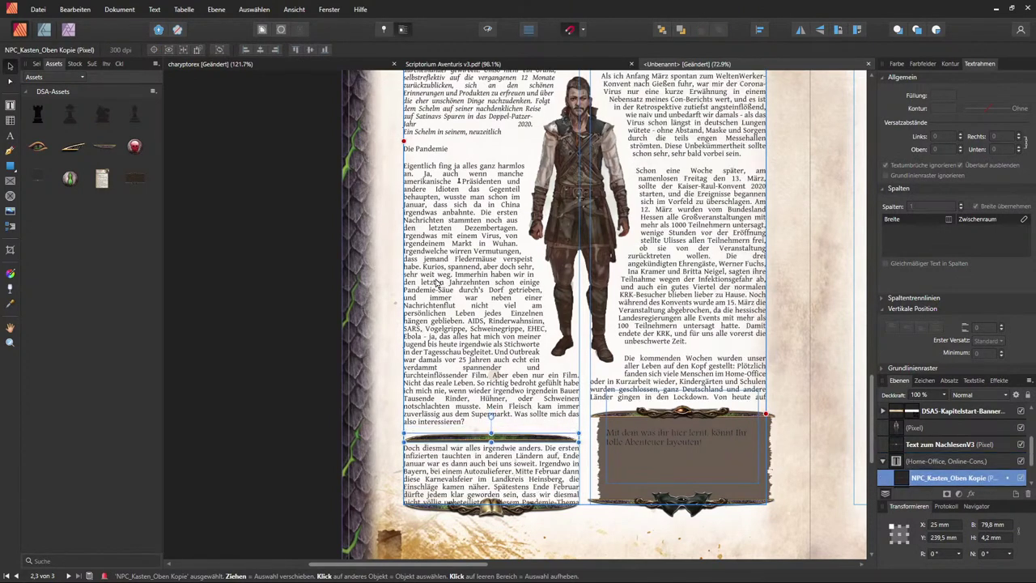
pyautogui.click(506, 517)
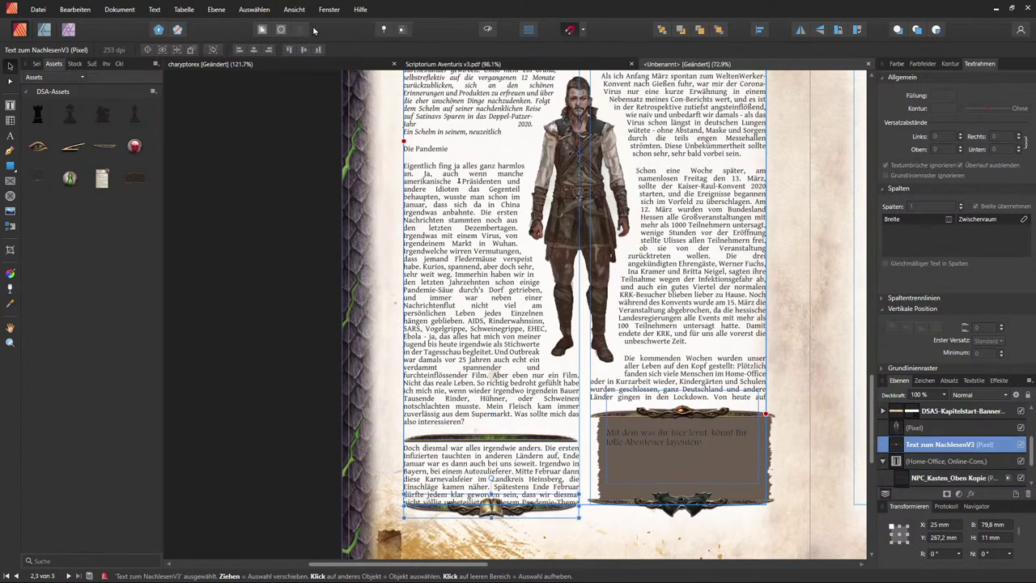
pyautogui.click(399, 30)
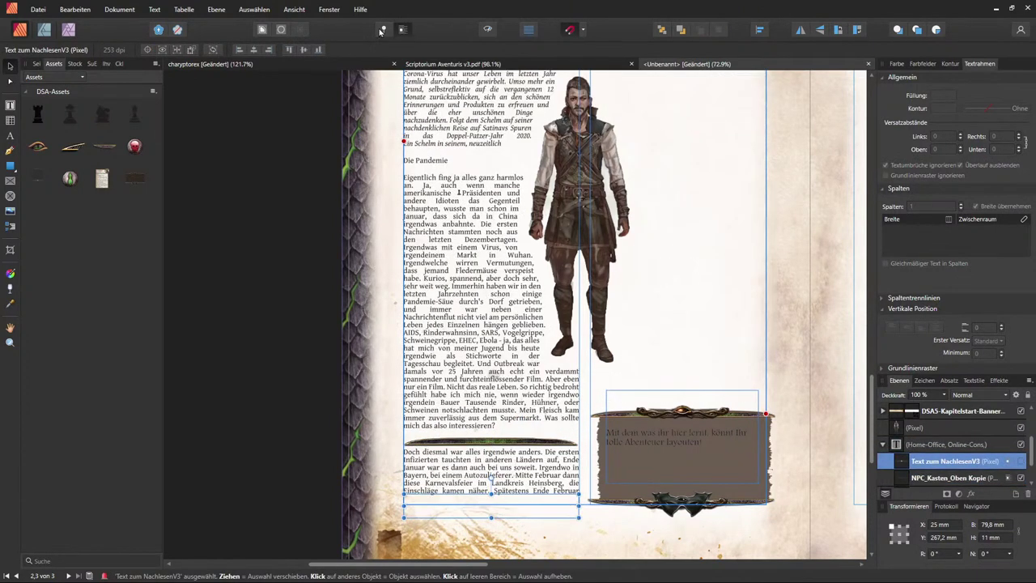
# Step: Try moving the inline upper border further down the column, then undo the move and the inline pinning of both borders
pyautogui.keyDown('ctrl'); pyautogui.scroll(-2, 557, 344); pyautogui.keyUp('ctrl')
pyautogui.keyDown('ctrl'); pyautogui.scroll(2, 569, 307); pyautogui.keyUp('ctrl')
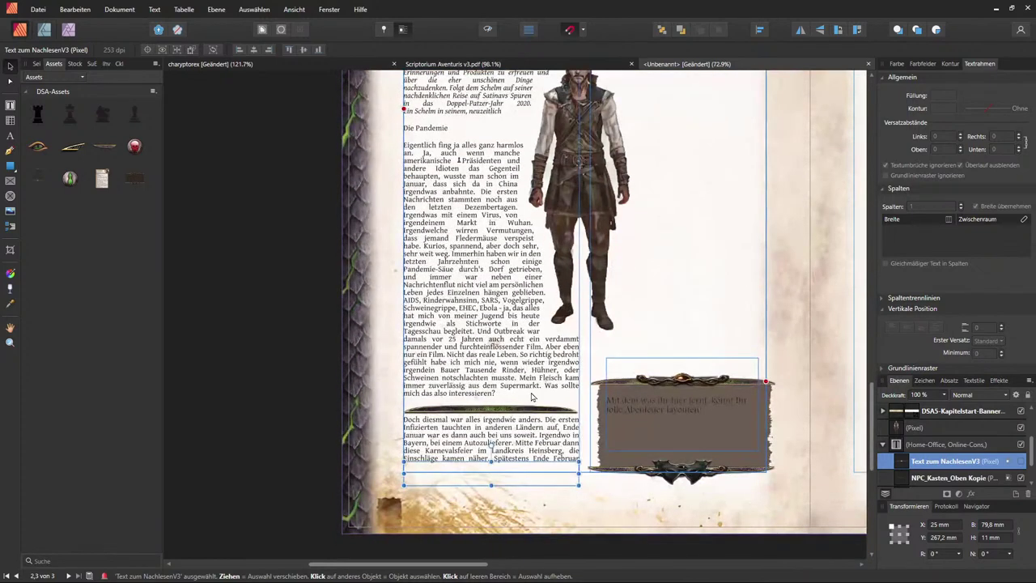
pyautogui.click(498, 432)
pyautogui.scroll(3, 695, 337)
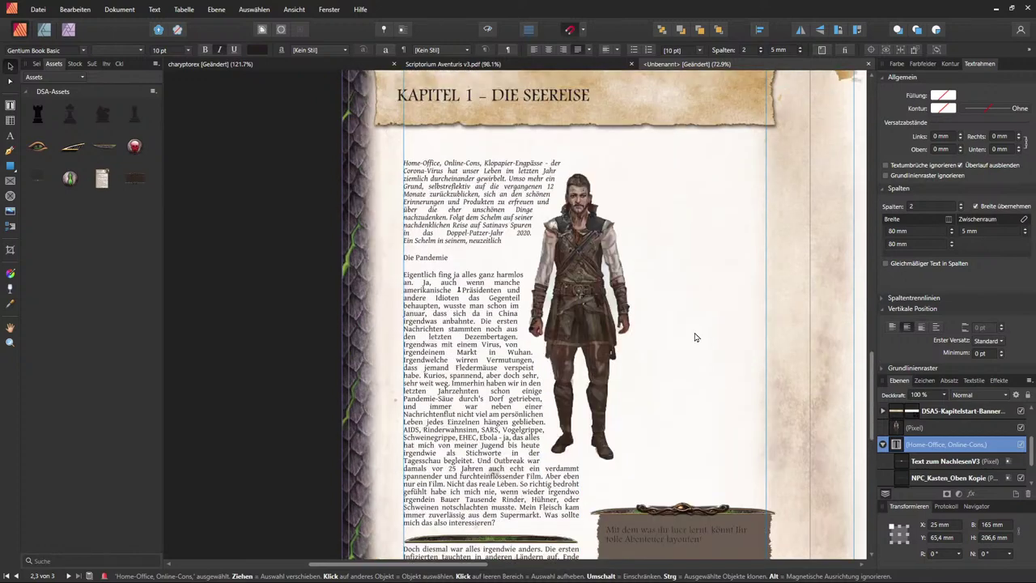
pyautogui.scroll(-3, 688, 324)
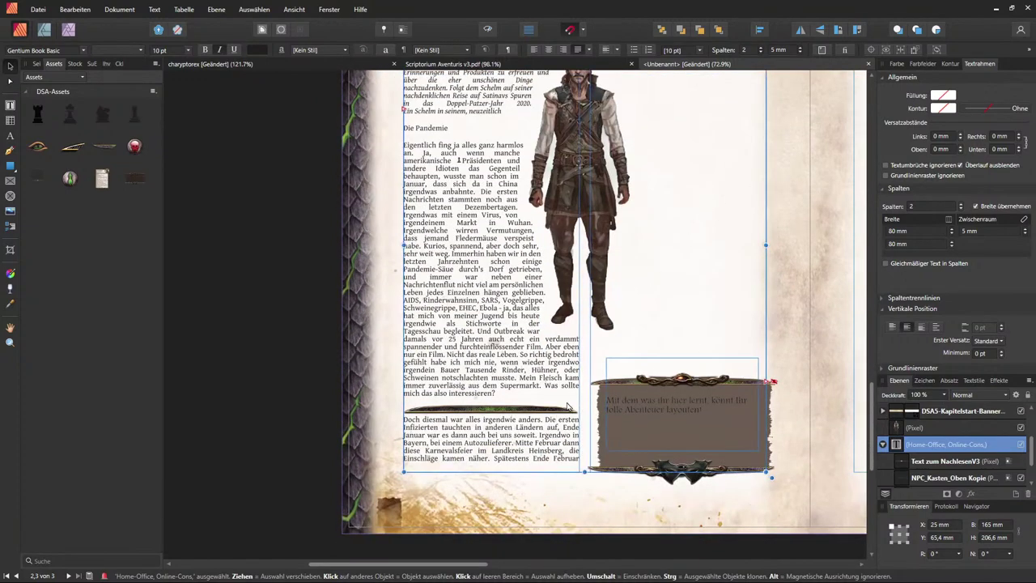
pyautogui.click(495, 410)
pyautogui.moveTo(495, 410); pyautogui.dragTo(519, 483)
pyautogui.hotkey('ctrl', 'z')
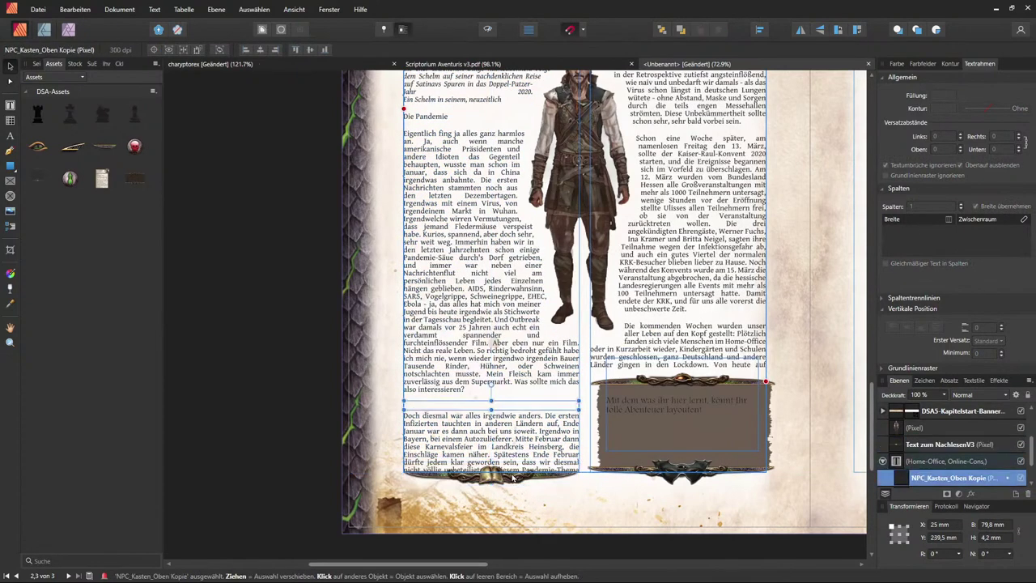
pyautogui.hotkey('ctrl', 'z')
# Step: Move the lower box border up within the first column and the upper border to about X 25.2 mm, Y 230.1 mm
pyautogui.moveTo(508, 479); pyautogui.dragTo(503, 458)
pyautogui.moveTo(512, 401); pyautogui.dragTo(513, 385)
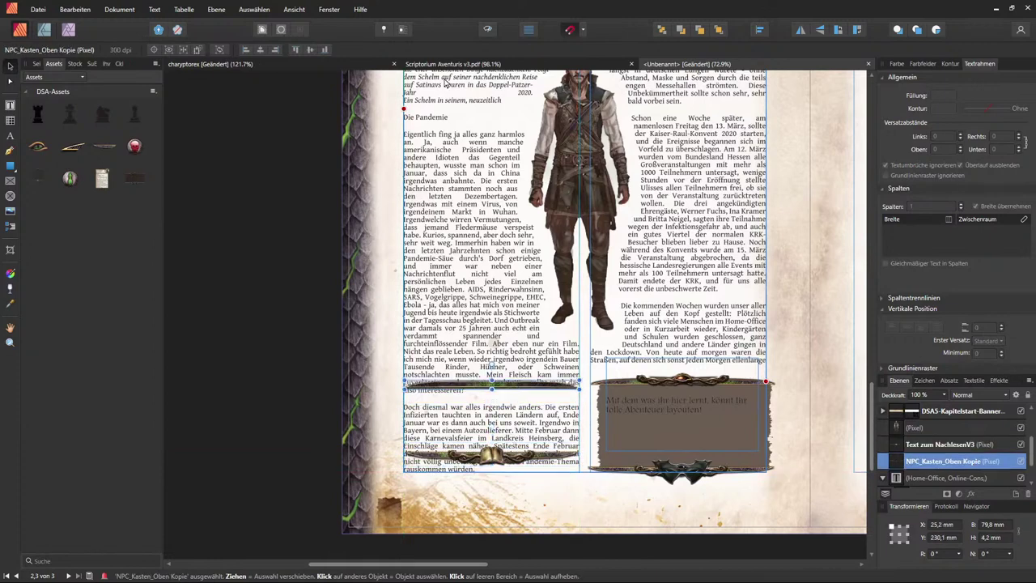
# Step: Pin the upper and lower box borders inline in the first column's body text
pyautogui.click(411, 29)
pyautogui.click(503, 458)
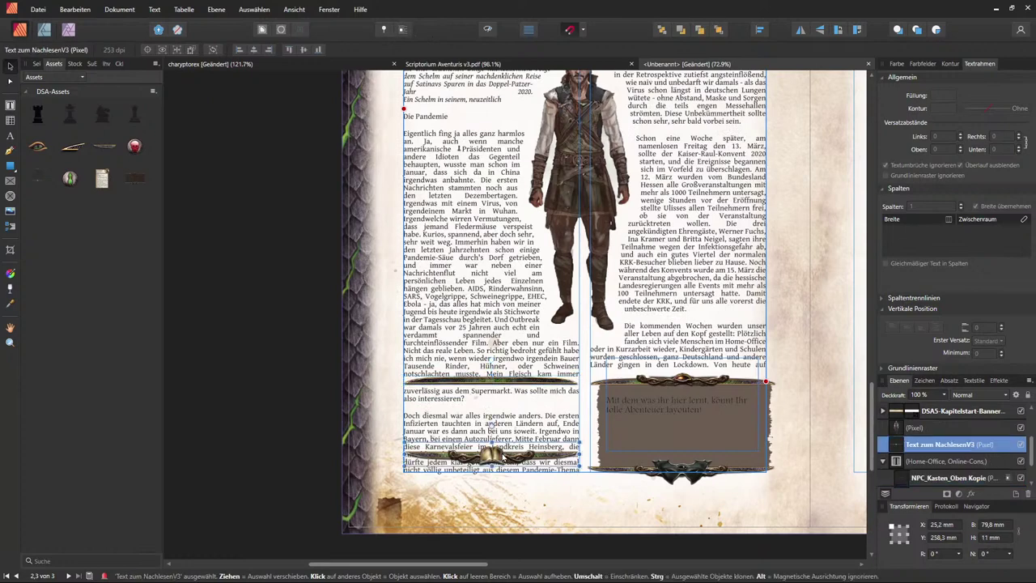
pyautogui.click(407, 30)
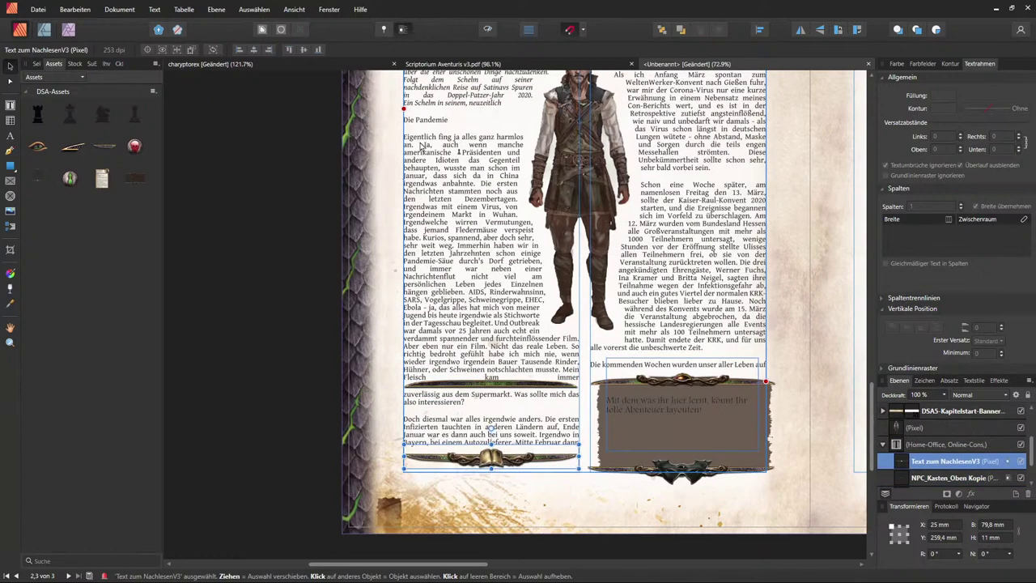
pyautogui.click(464, 426)
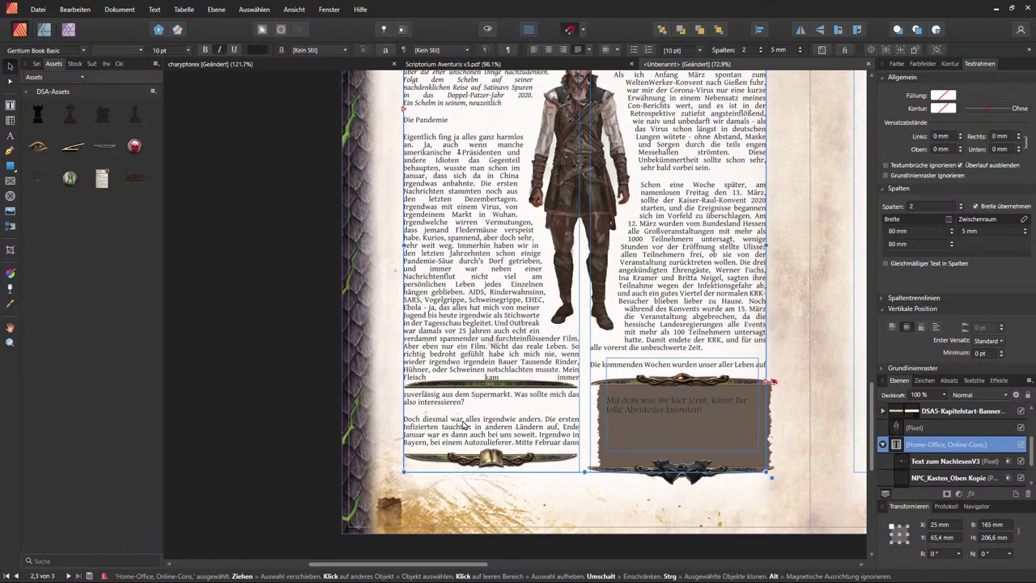
pyautogui.scroll(5, 483, 442)
pyautogui.scroll(-6, 458, 427)
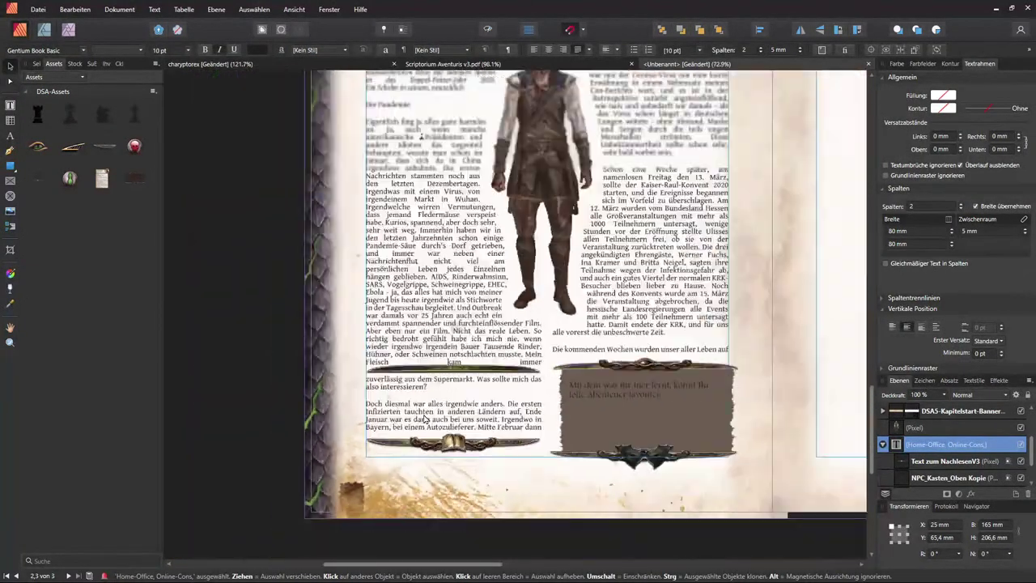
pyautogui.scroll(2, 435, 408)
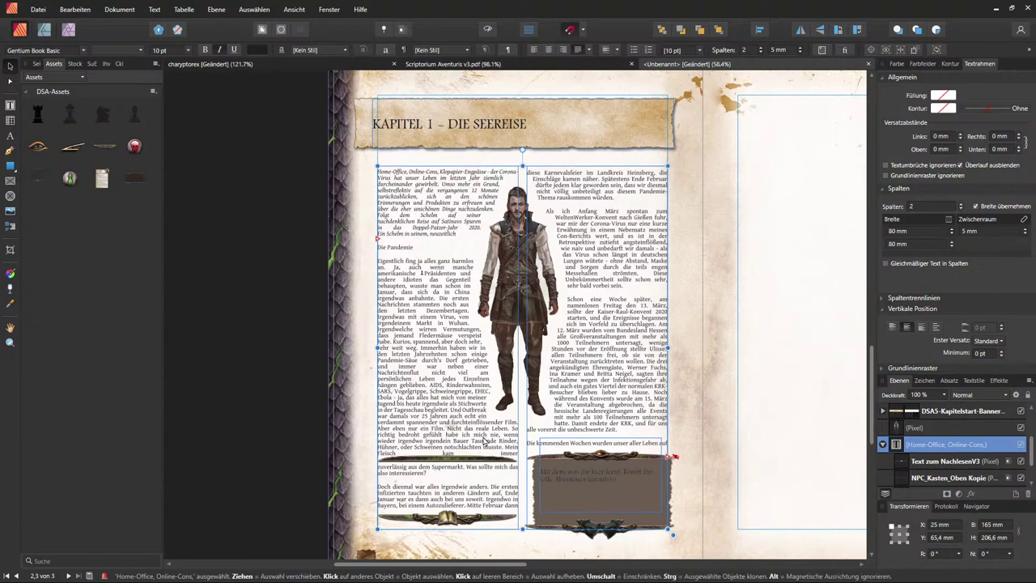
# Step: Examine the Einleitung page and its "Im Reich der Utulus" box in the charyptorex document
pyautogui.click(231, 64)
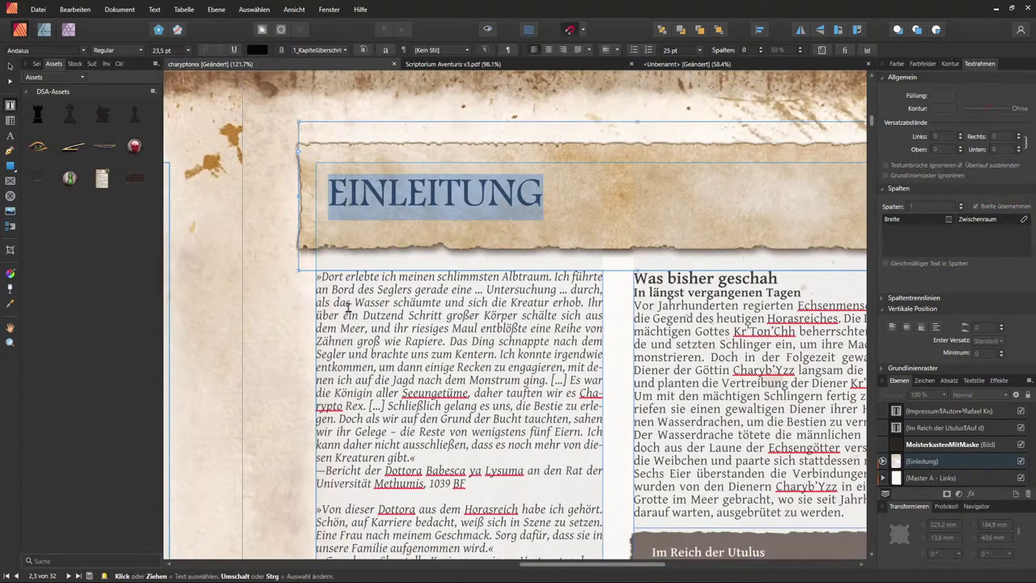
pyautogui.scroll(-3, 360, 280)
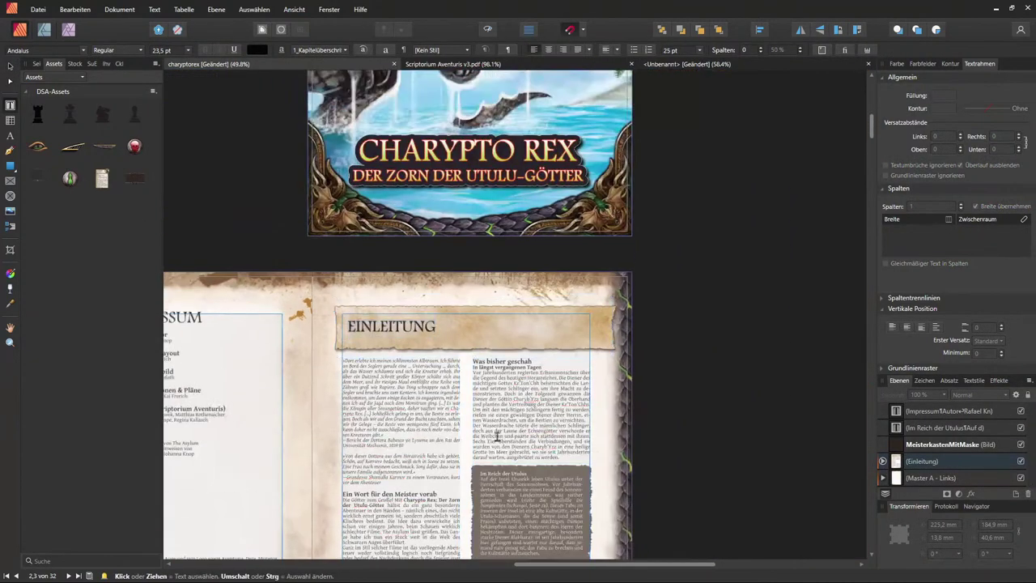
pyautogui.scroll(-2, 445, 340)
pyautogui.scroll(5, 525, 402)
pyautogui.scroll(-2, 395, 116)
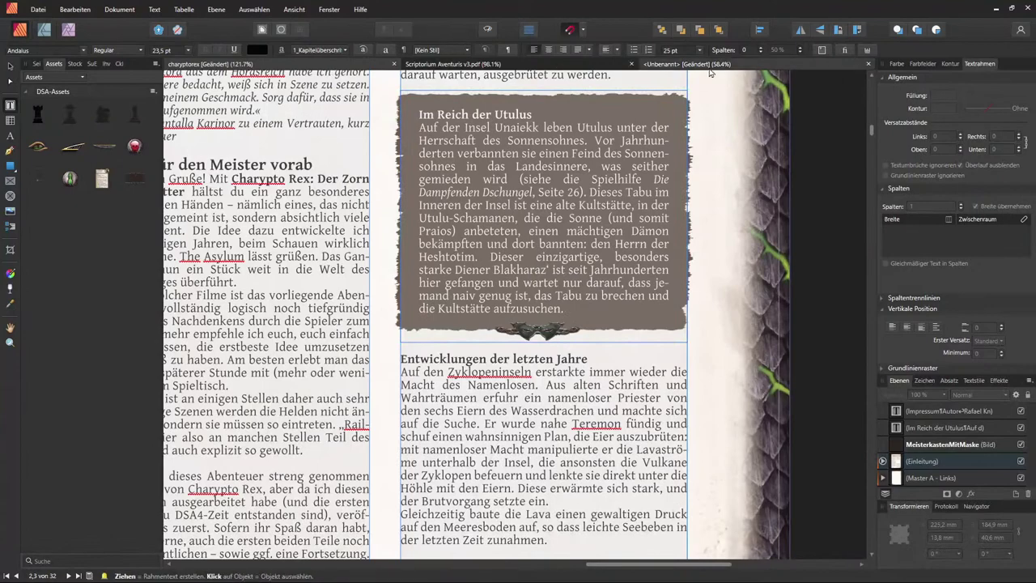
# Step: Return to the unnamed chapter document and set the text "Mit dem was ihr hier lernt, könnt Ihr tolle Abenteuer layouten!" to white
pyautogui.click(615, 64)
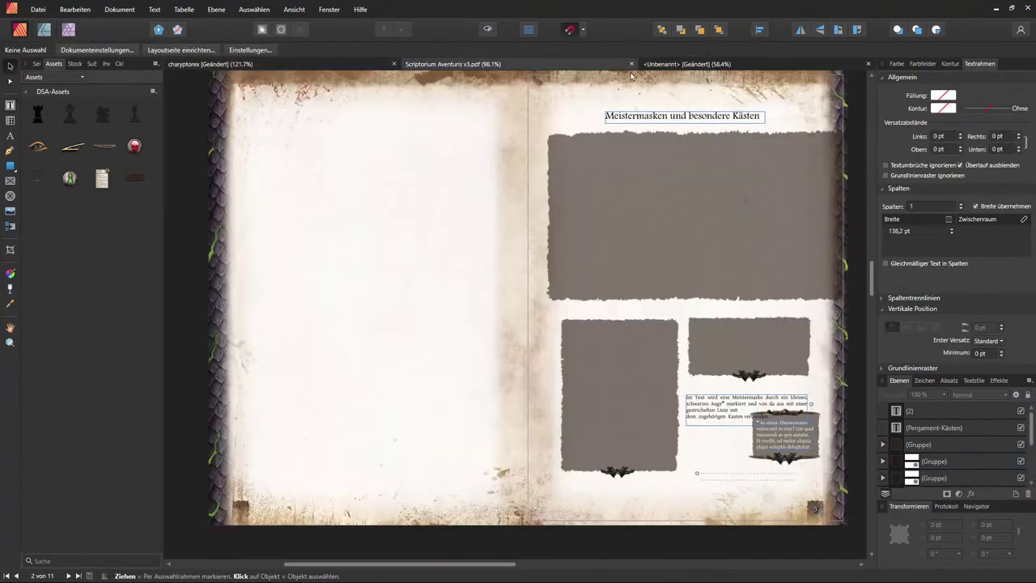
pyautogui.click(664, 64)
pyautogui.scroll(5, 570, 467)
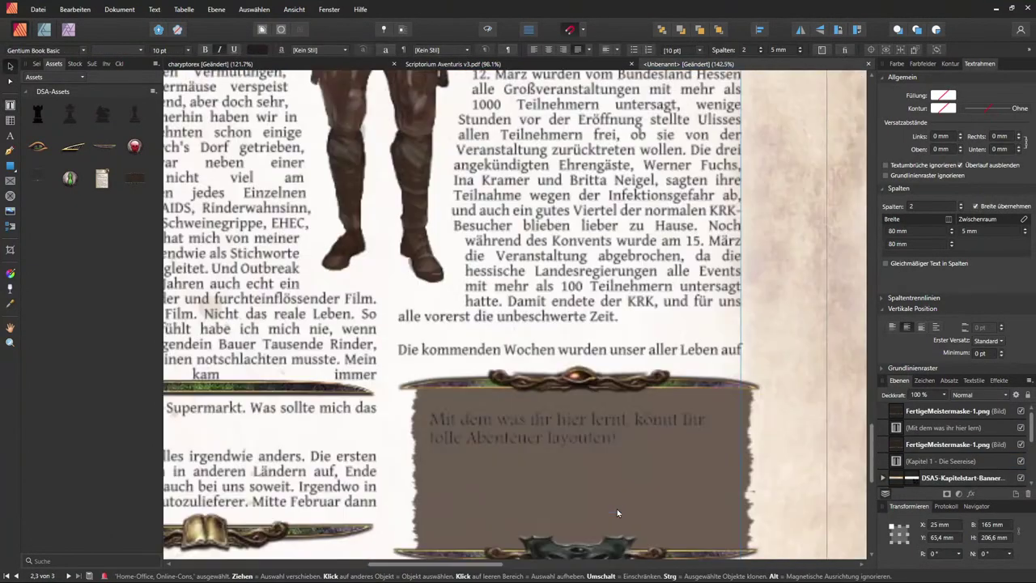
pyautogui.click(596, 479)
pyautogui.tripleClick(597, 480)
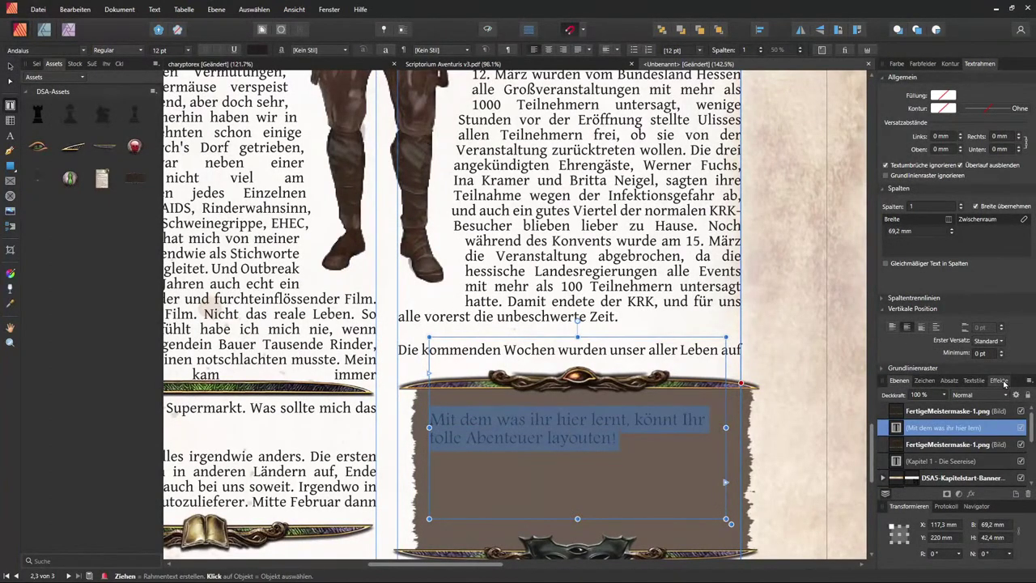
pyautogui.click(897, 63)
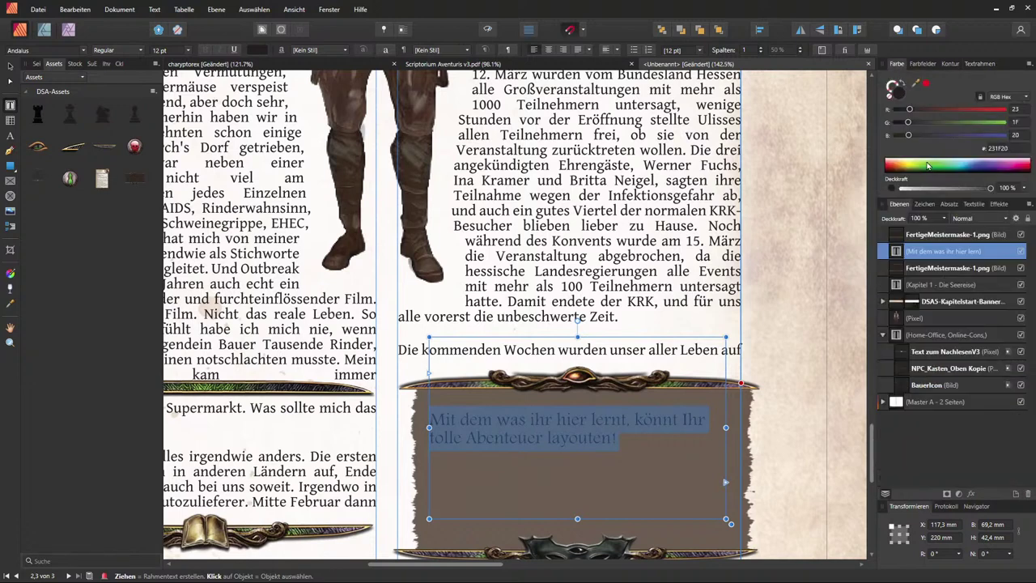
pyautogui.click(886, 161)
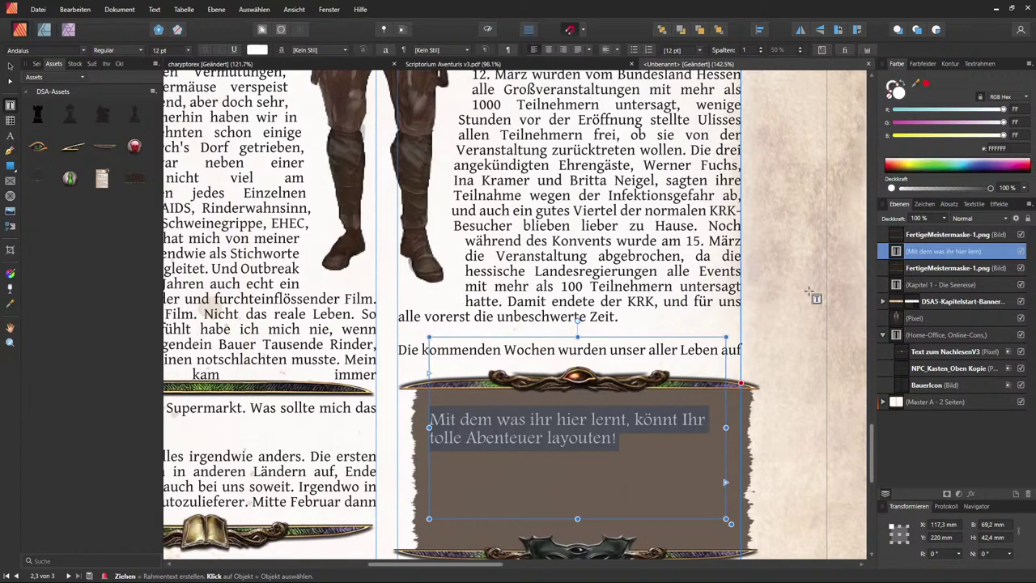
pyautogui.click(11, 66)
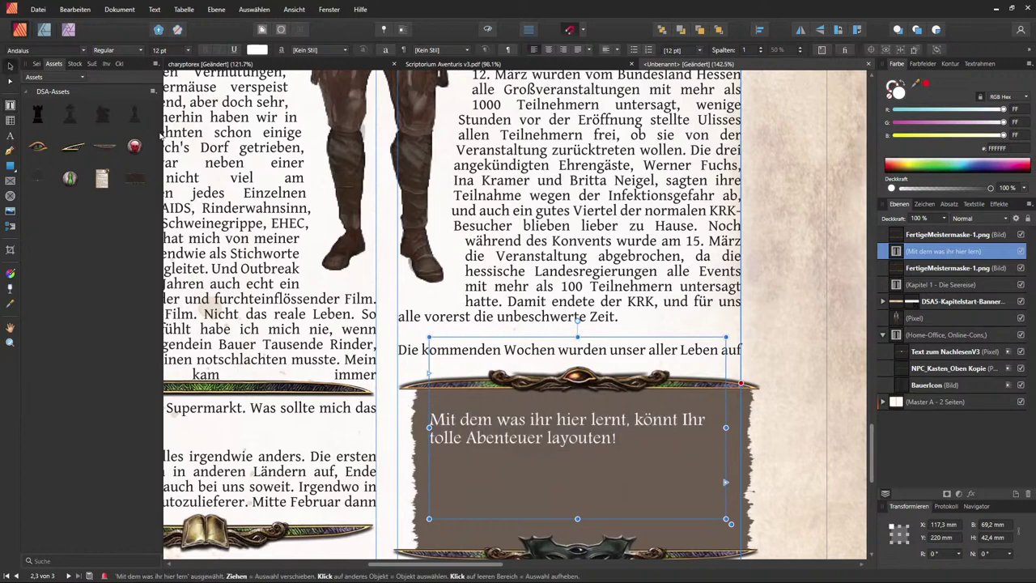
pyautogui.click(774, 289)
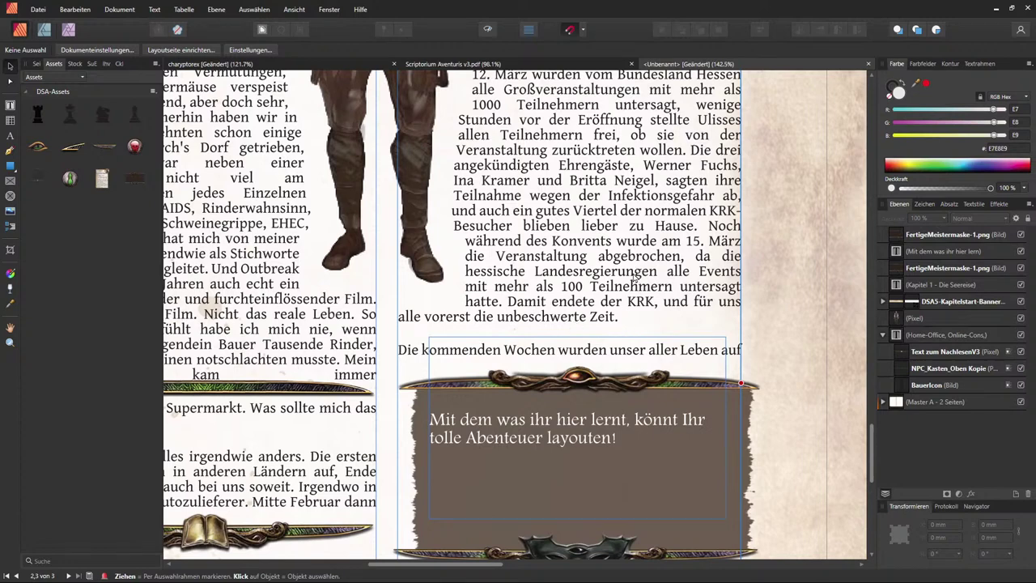
pyautogui.scroll(-3, 785, 304)
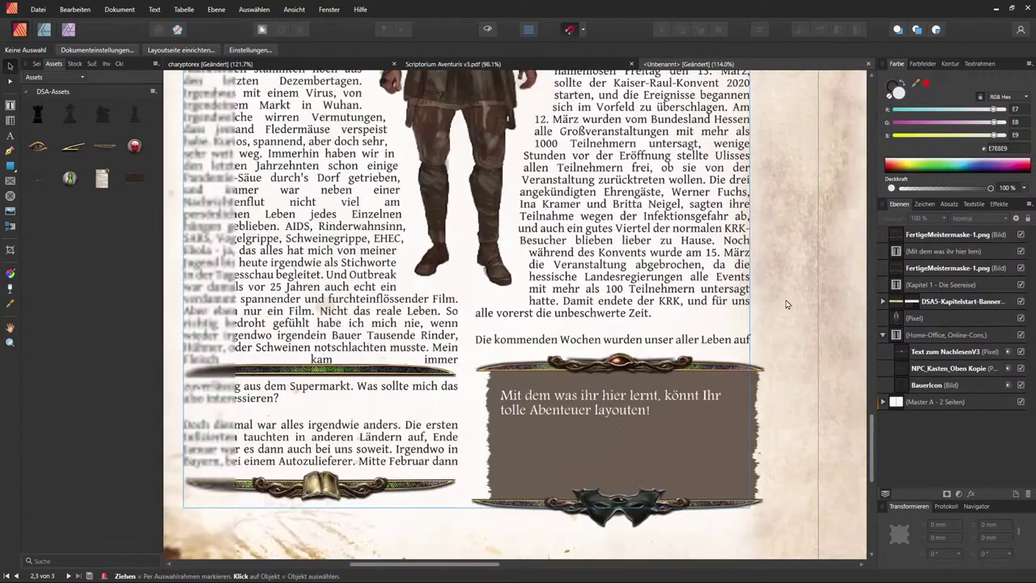
pyautogui.scroll(3, 712, 349)
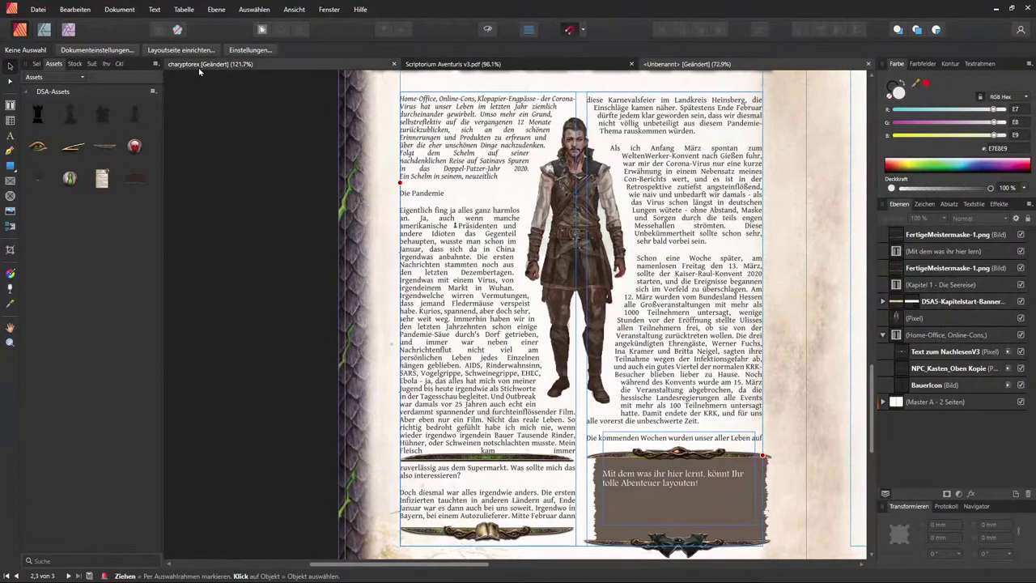
# Step: Switch to the charyptorex document and look through the Impressum and Einleitung spread, ending at the back cover
pyautogui.click(243, 66)
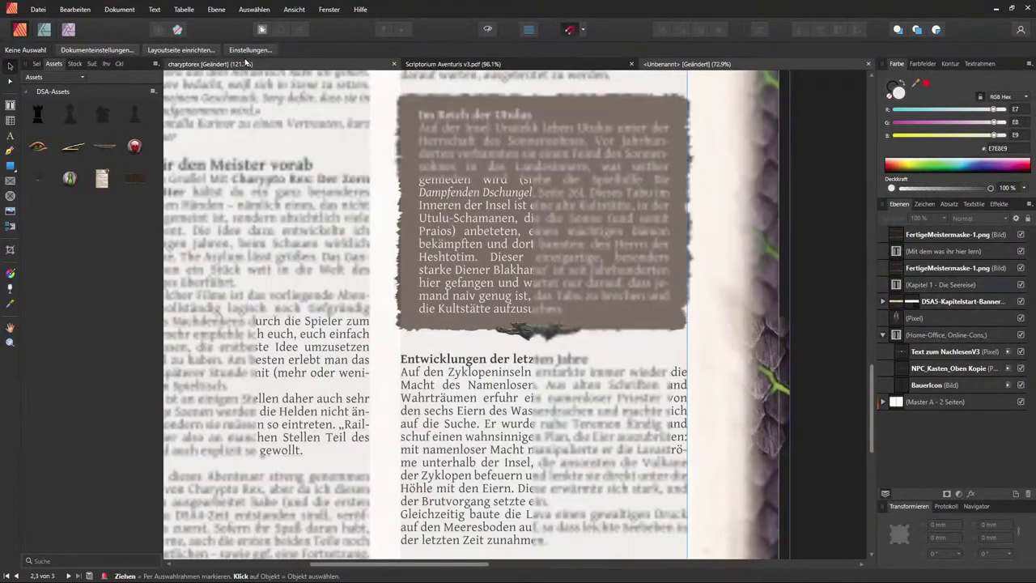
pyautogui.scroll(-3, 527, 242)
pyautogui.scroll(2, 527, 243)
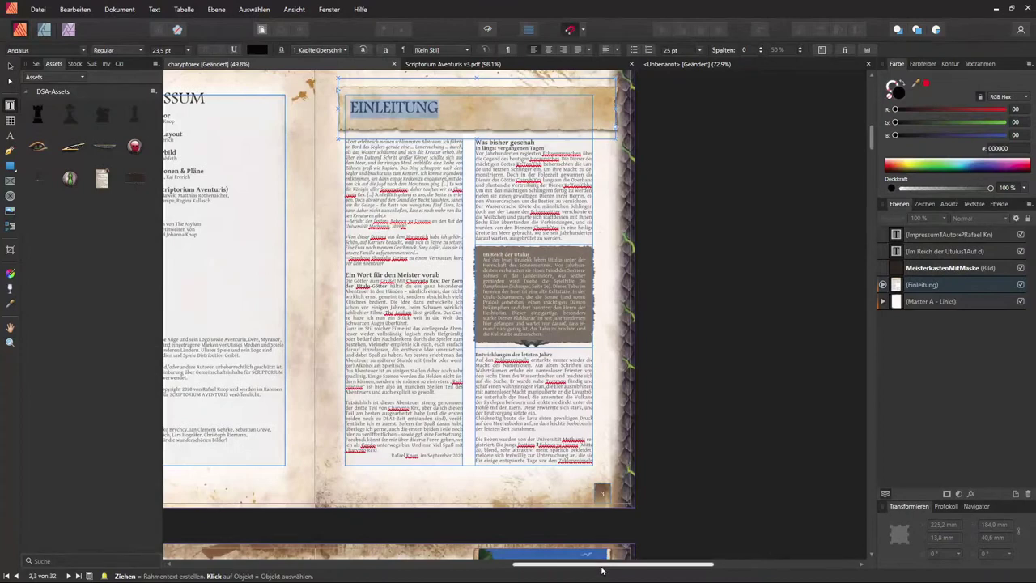
pyautogui.moveTo(601, 570); pyautogui.dragTo(489, 569)
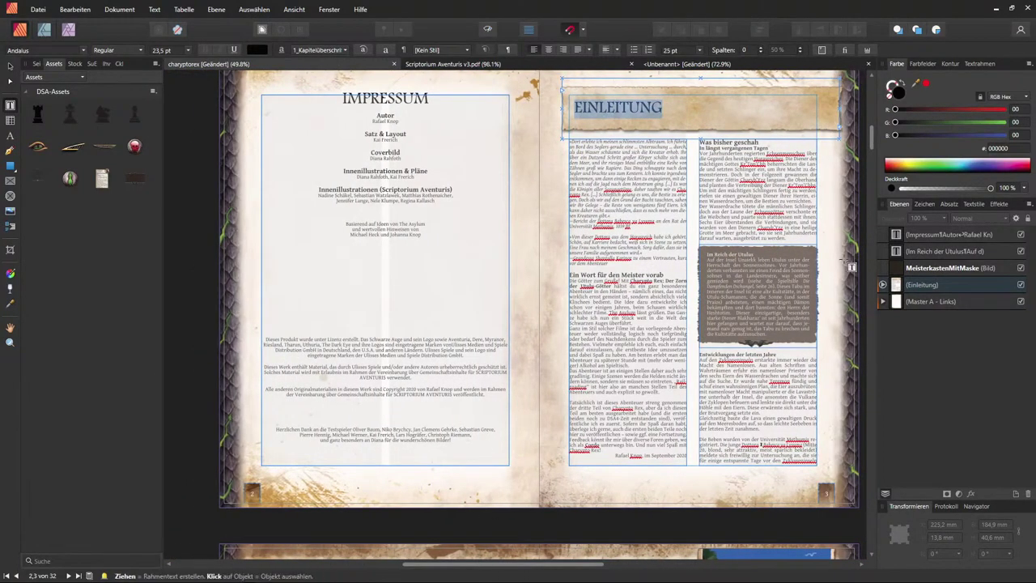
pyautogui.moveTo(872, 138); pyautogui.dragTo(886, 522)
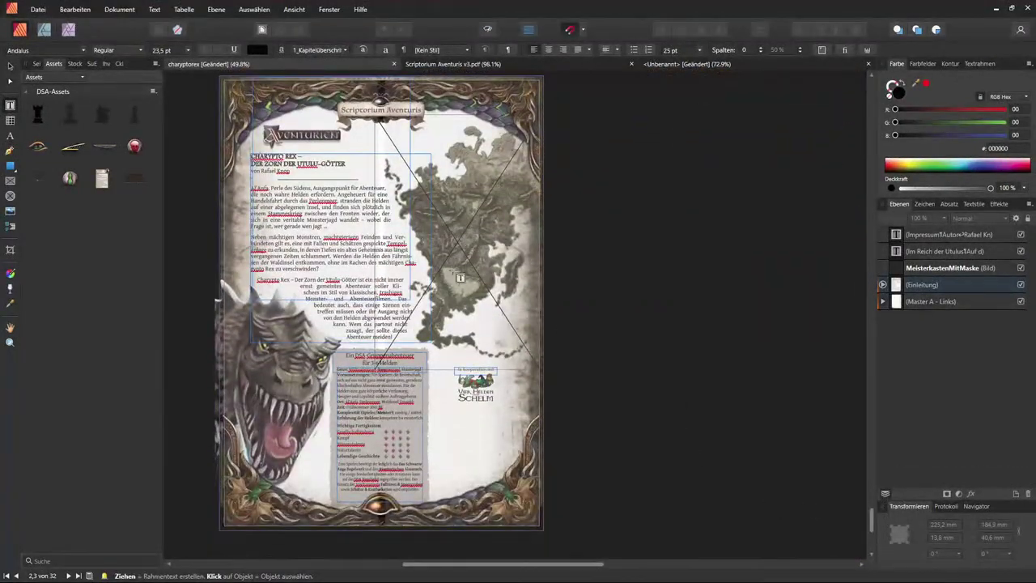
# Step: Turn on preview mode for the back cover and examine how its text wraps around the dragon
pyautogui.click(7, 68)
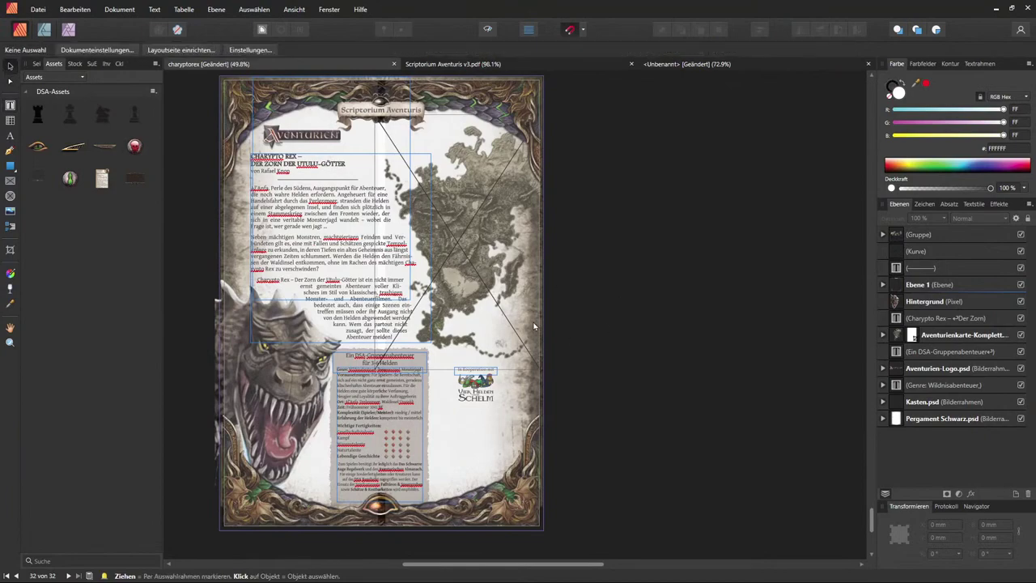
pyautogui.click(376, 428)
pyautogui.click(487, 30)
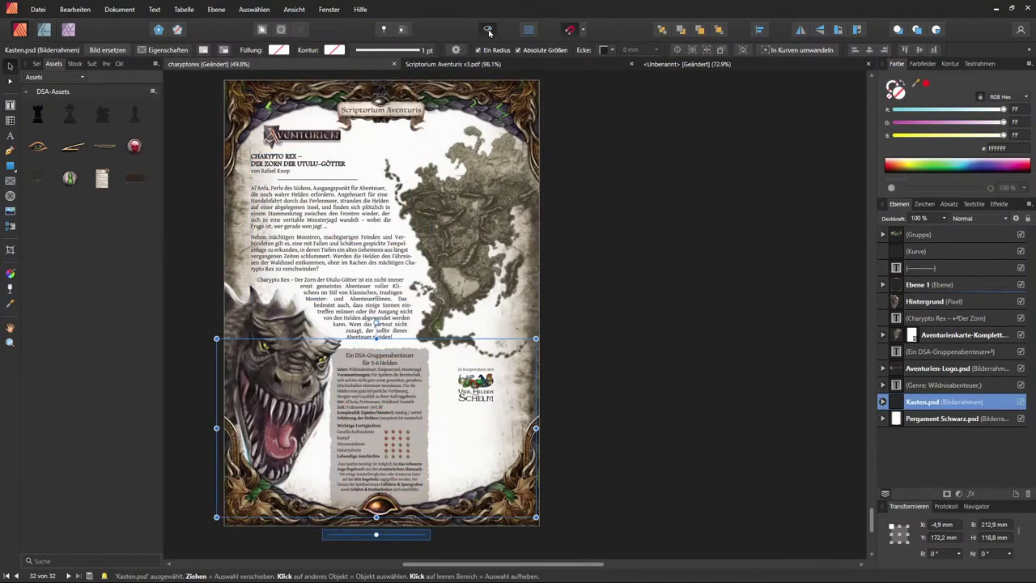
pyautogui.click(596, 330)
pyautogui.scroll(3, 660, 321)
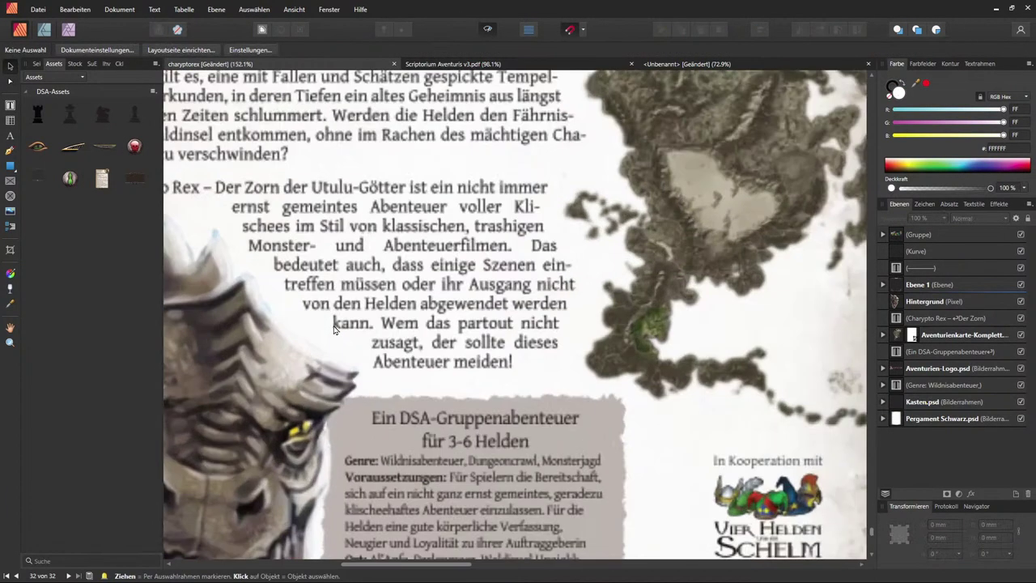
pyautogui.scroll(-2, 661, 322)
# Step: Display the text wrap outlines of the dragon picture and the Aventurien map on the back cover
pyautogui.click(417, 340)
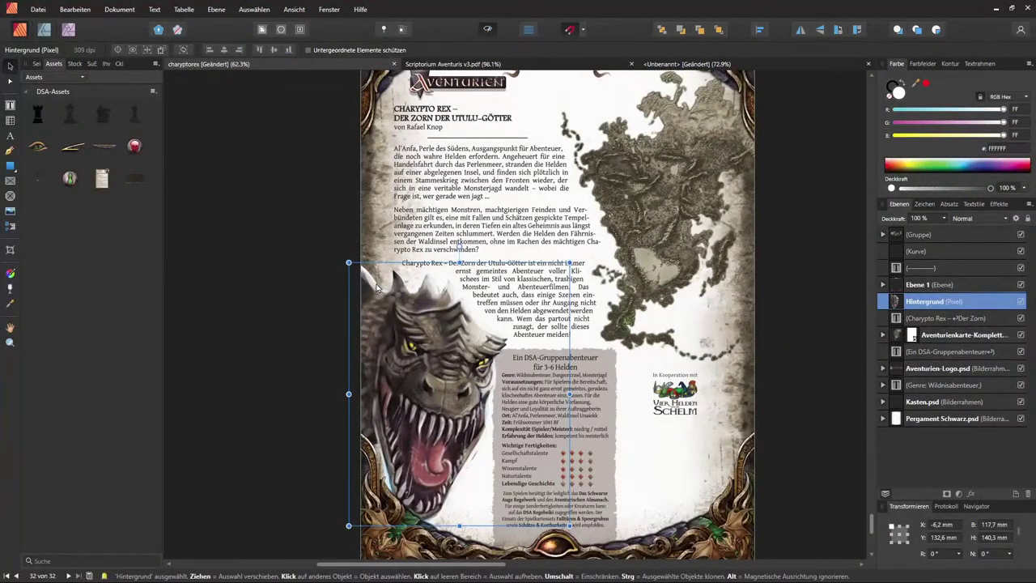
pyautogui.click(281, 30)
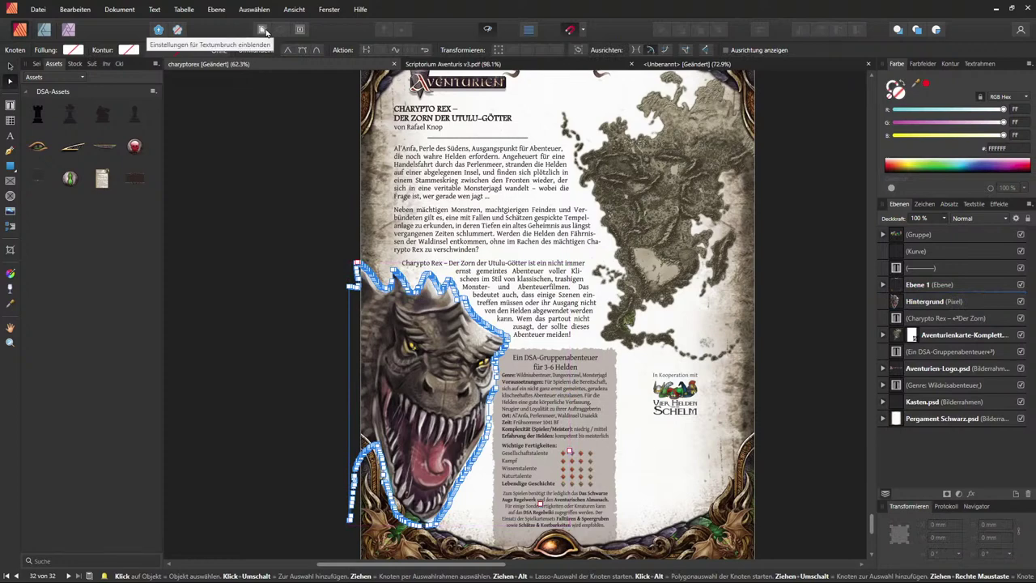
pyautogui.click(663, 188)
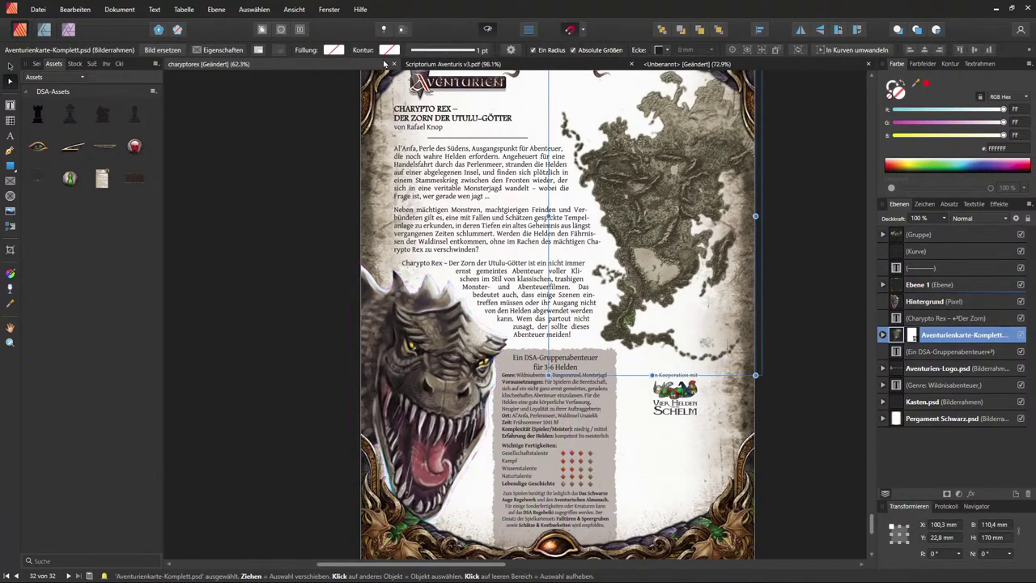
pyautogui.click(282, 30)
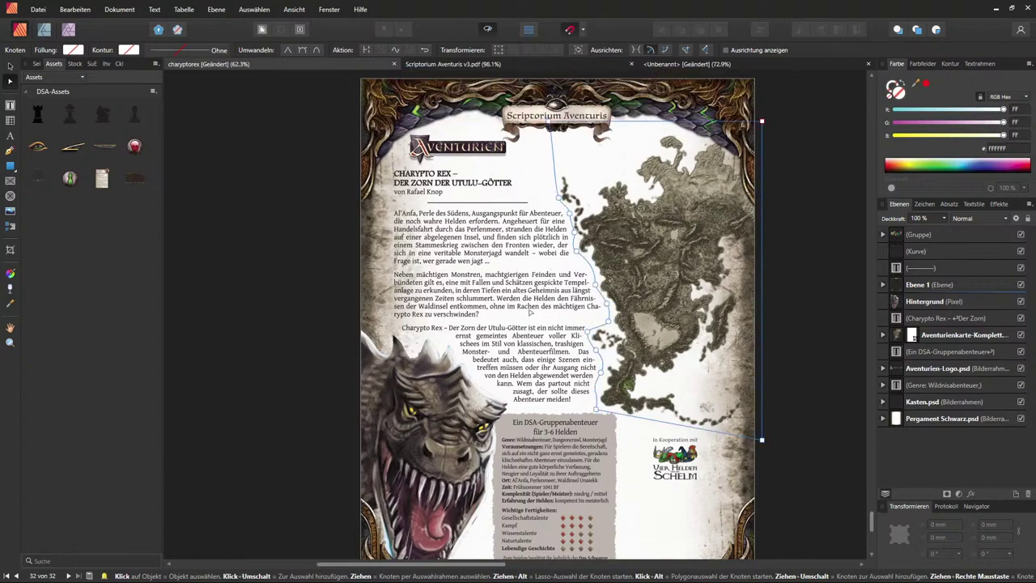
# Step: Examine the back cover's "Ein DSA-Gruppenabenteuer für 3-6 Helden" info box and its skill rating symbols
pyautogui.scroll(-2, 526, 322)
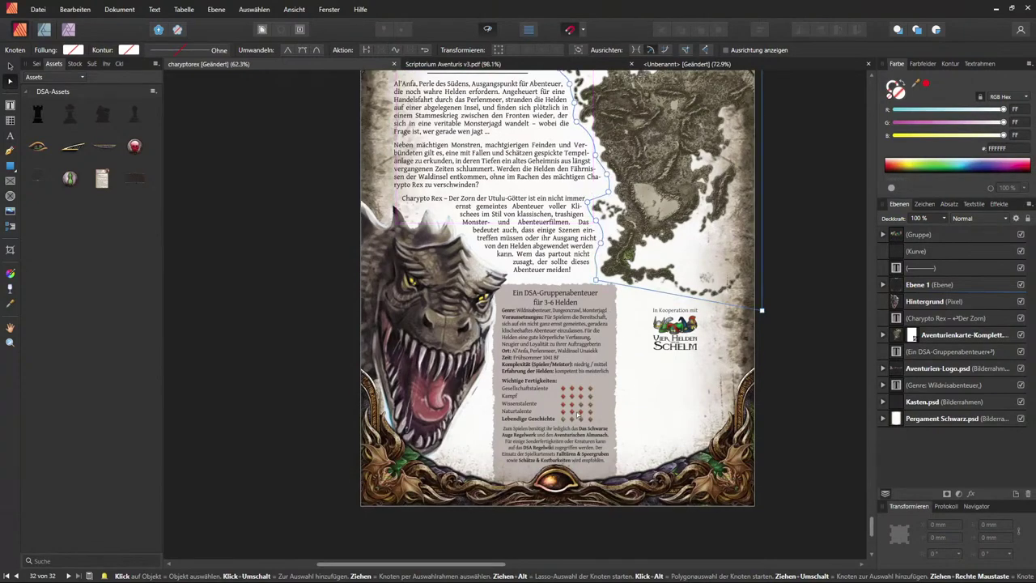
pyautogui.scroll(6, 578, 415)
pyautogui.scroll(3, 532, 347)
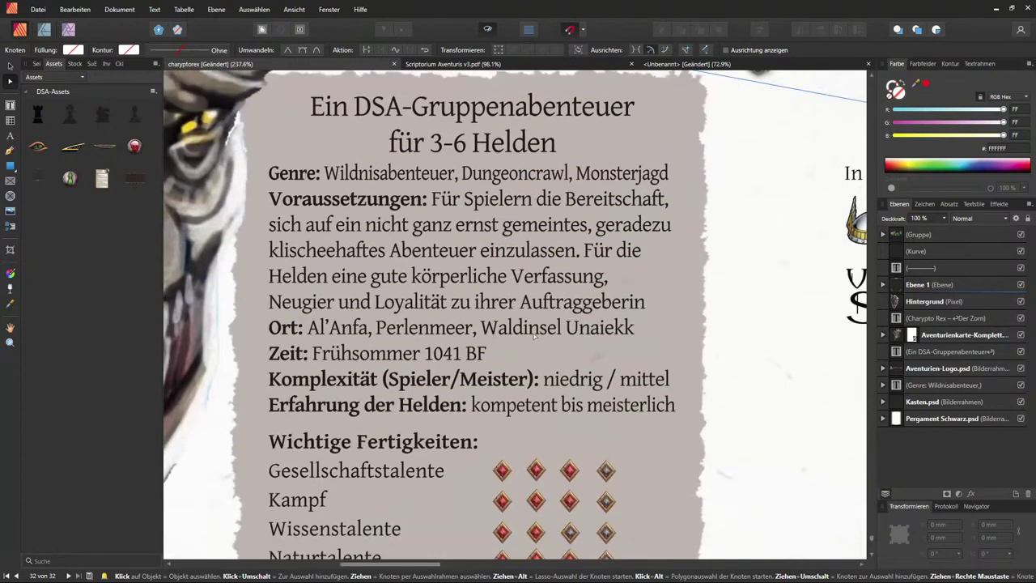
pyautogui.click(413, 175)
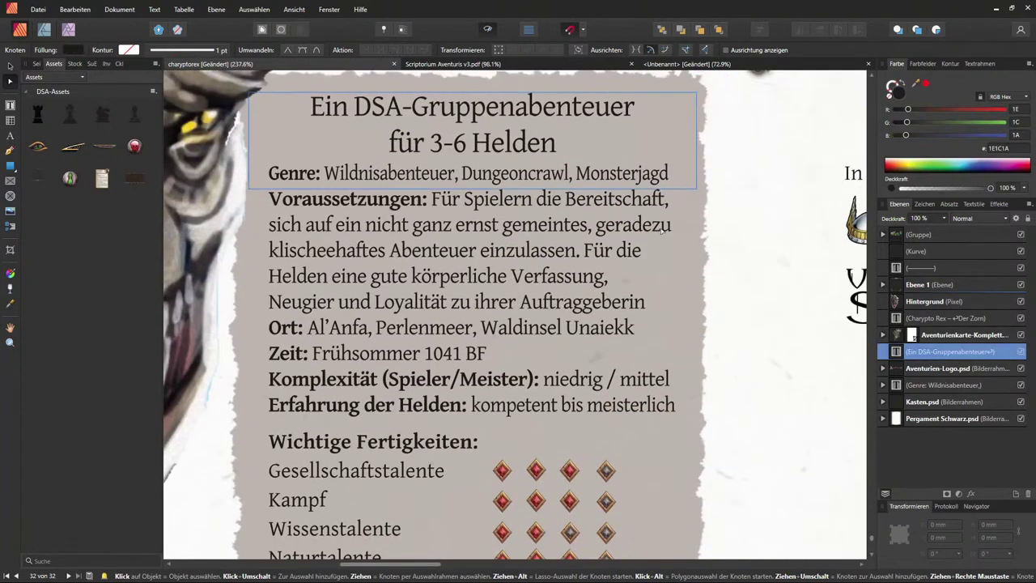
pyautogui.scroll(-4, 637, 261)
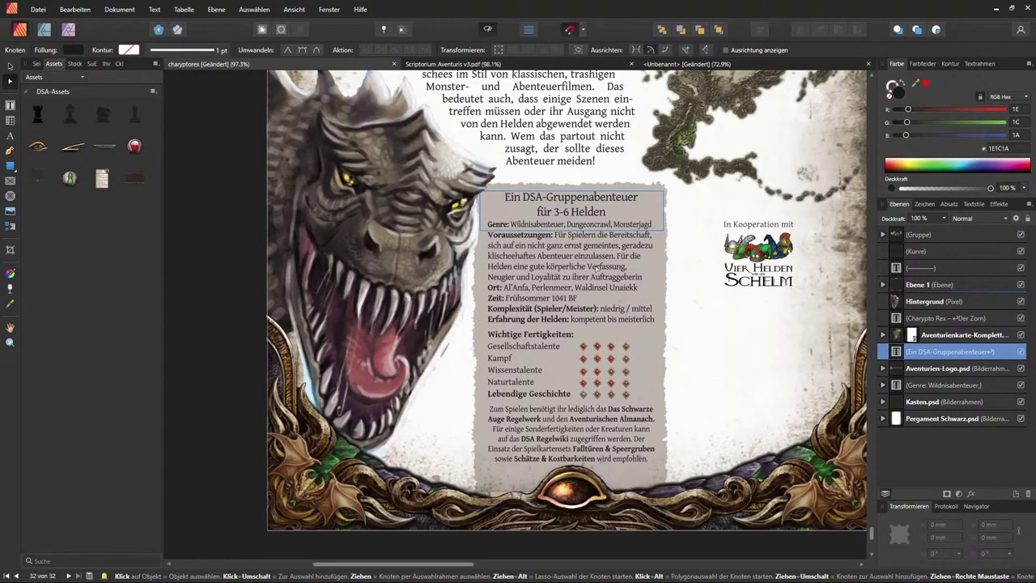
pyautogui.scroll(-2, 601, 277)
# Step: Go back to page 30 and examine the eye symbol in front of the QS 1 entry as inline text content
pyautogui.scroll(8, 607, 274)
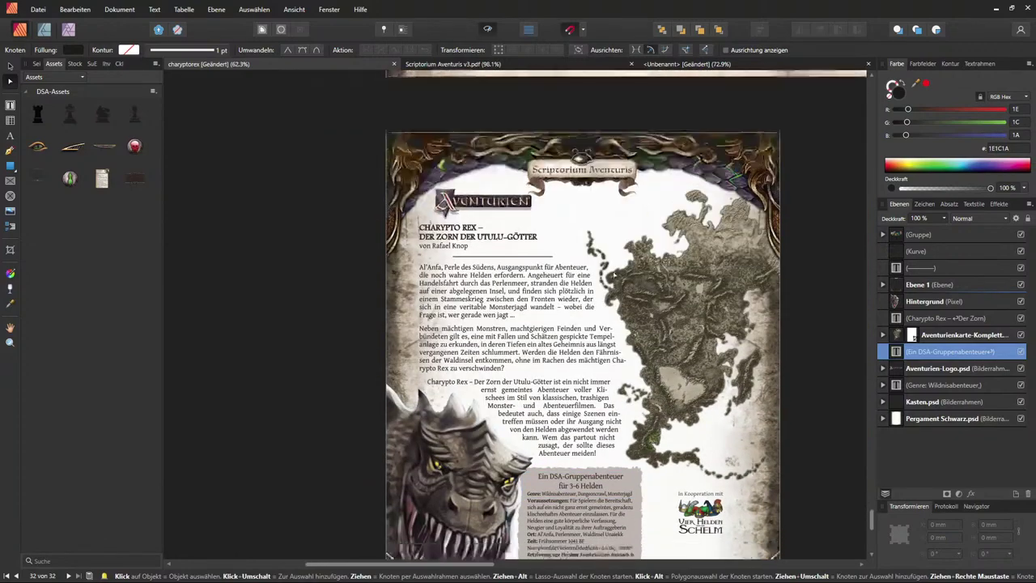
pyautogui.scroll(5, 614, 268)
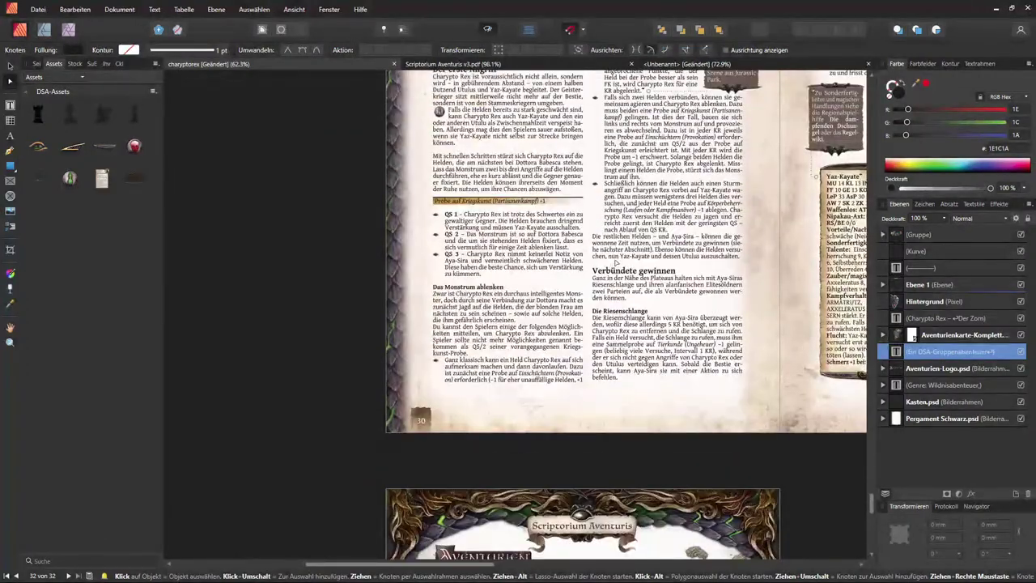
pyautogui.scroll(8, 372, 235)
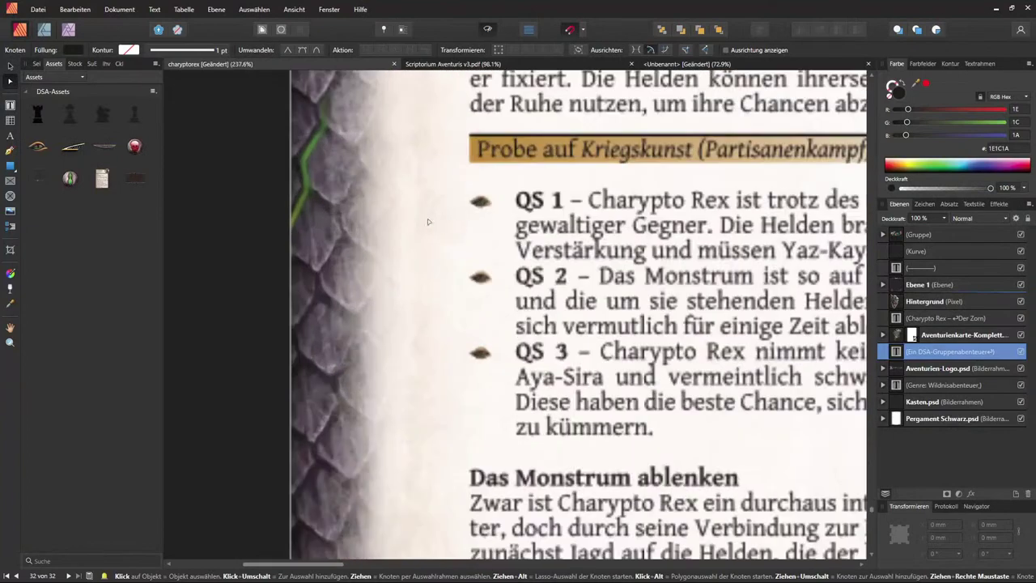
pyautogui.scroll(-2, 369, 159)
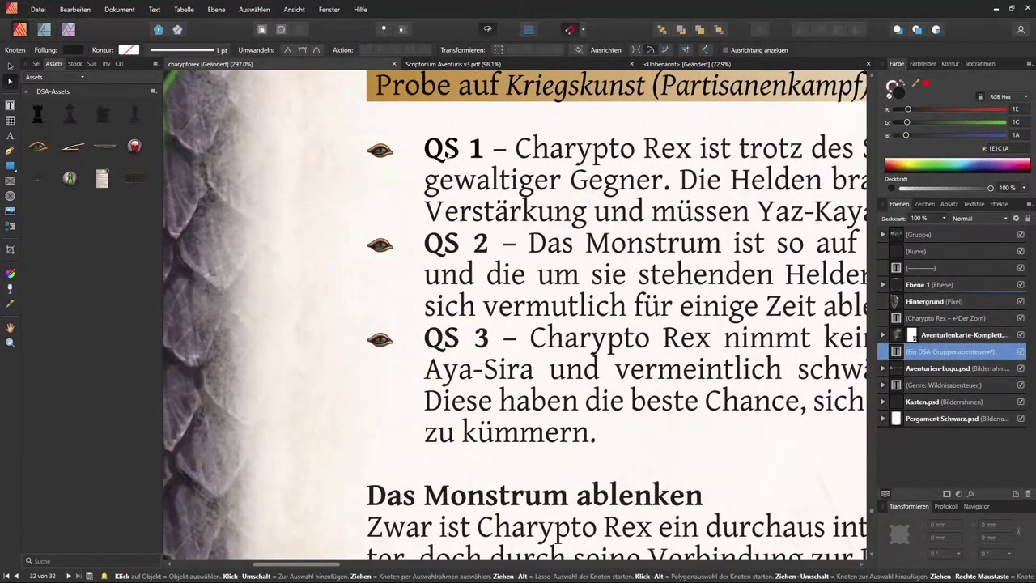
pyautogui.click(381, 150)
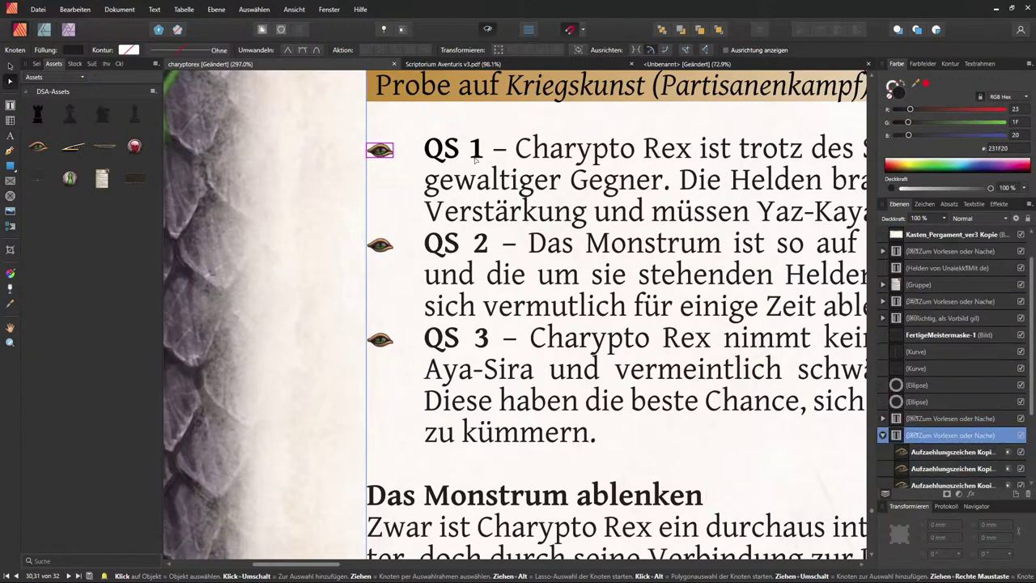
pyautogui.doubleClick(380, 151)
pyautogui.scroll(-2, 497, 338)
pyautogui.scroll(1, 496, 316)
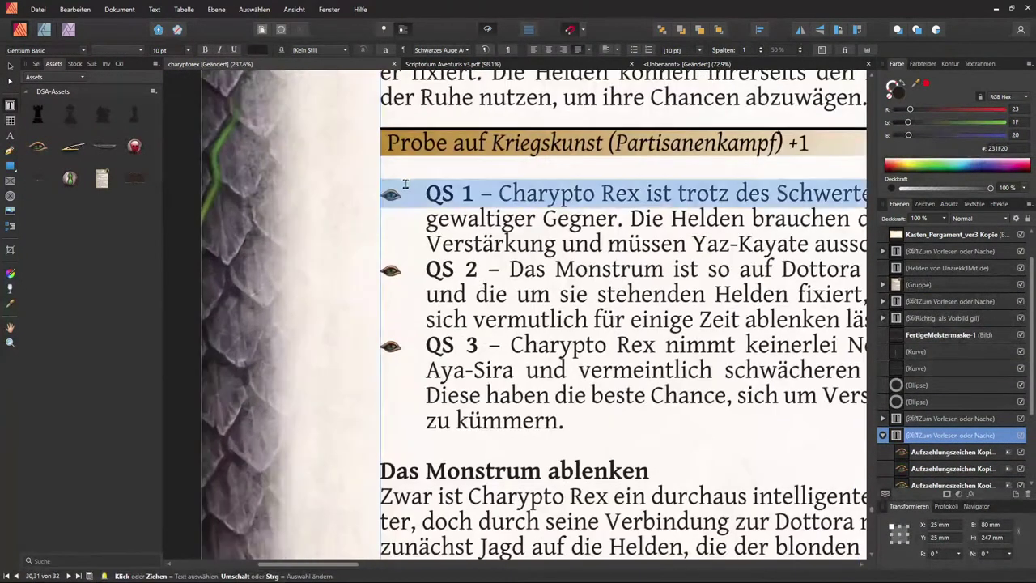
pyautogui.click(419, 194)
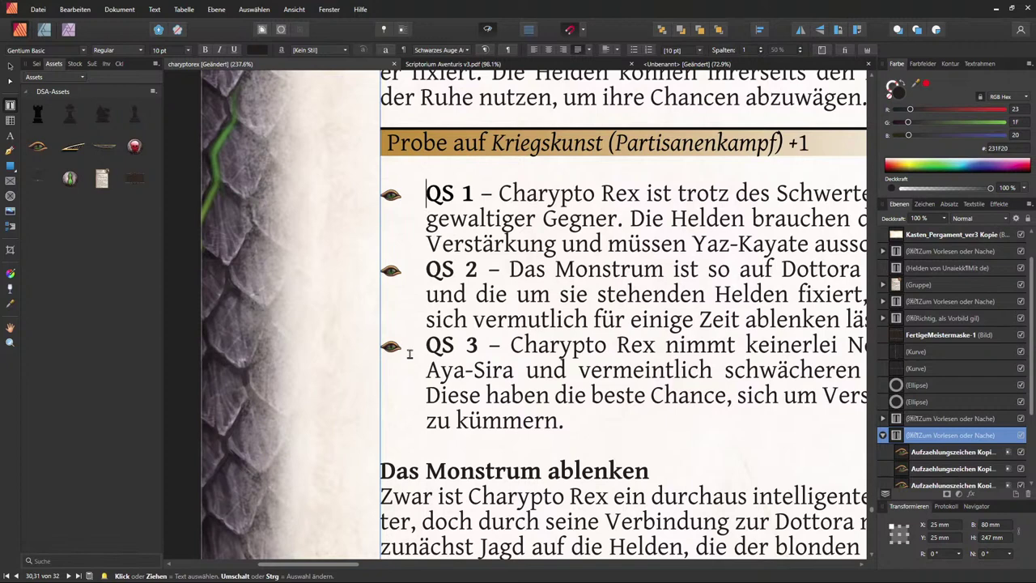
pyautogui.moveTo(401, 194); pyautogui.dragTo(383, 198)
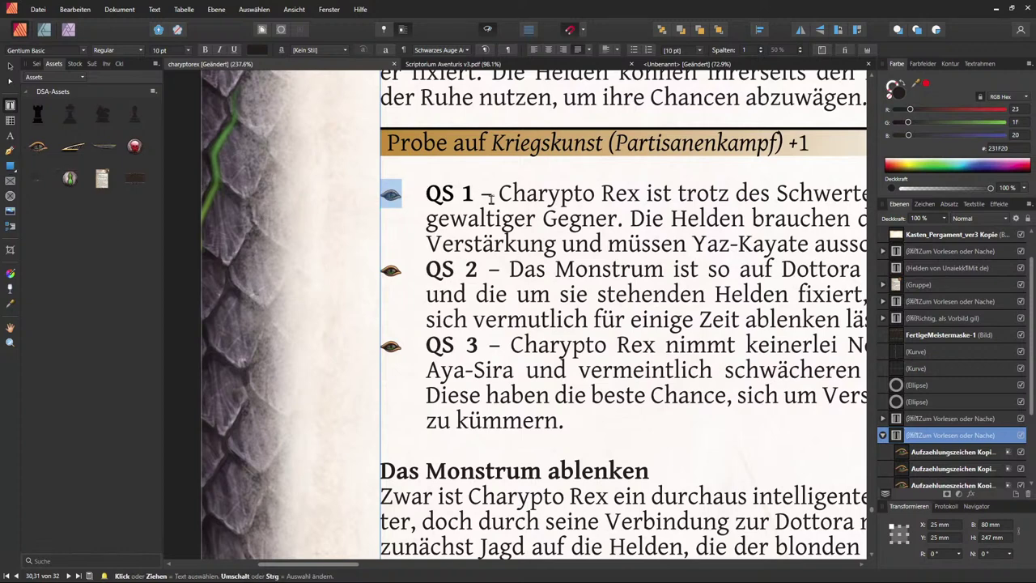
# Step: Examine the QS 1 line's paragraph style, along with its spacing, numbering and tab stop settings
pyautogui.click(467, 51)
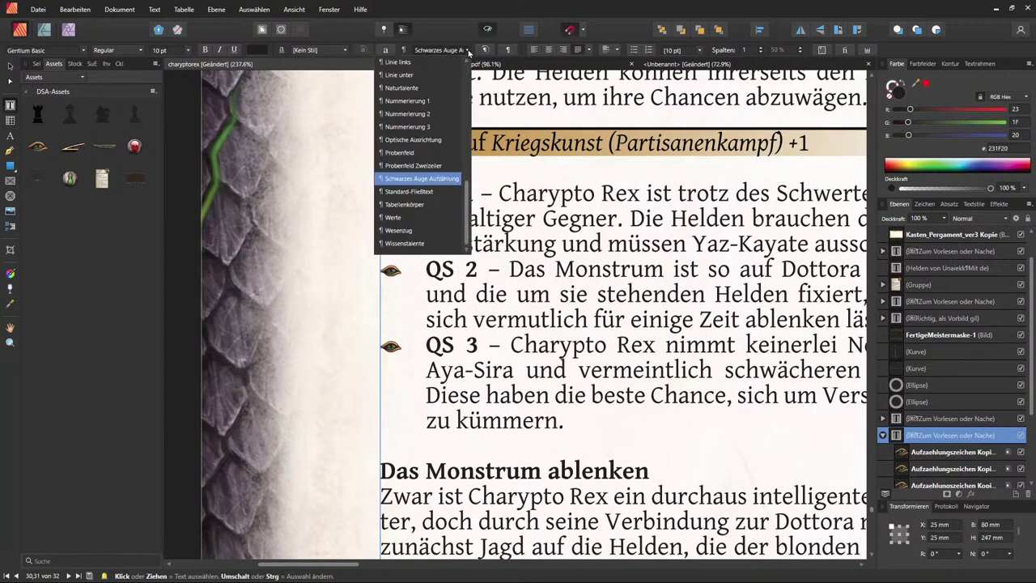
pyautogui.click(944, 209)
pyautogui.click(945, 205)
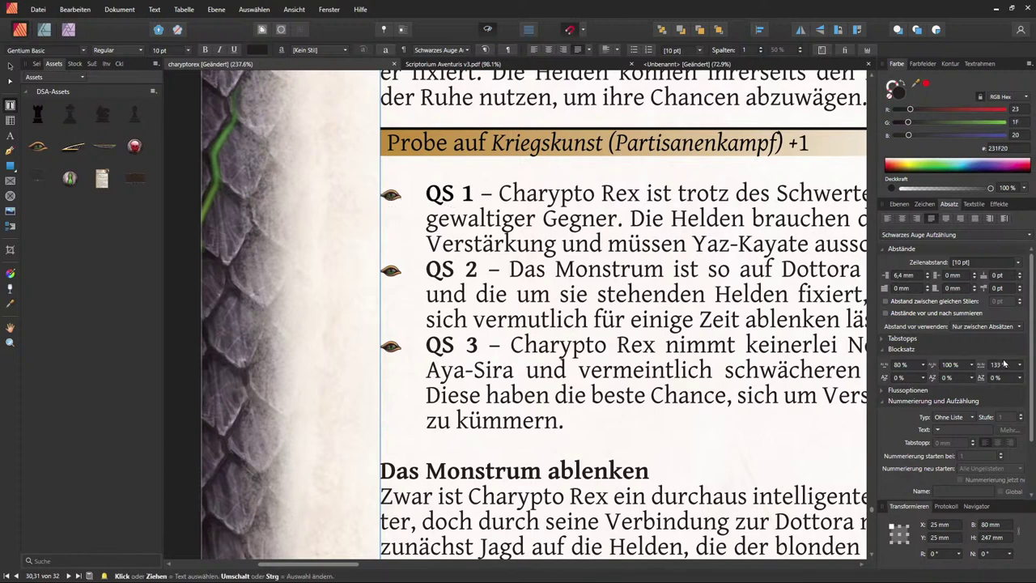
pyautogui.scroll(-2, 1032, 326)
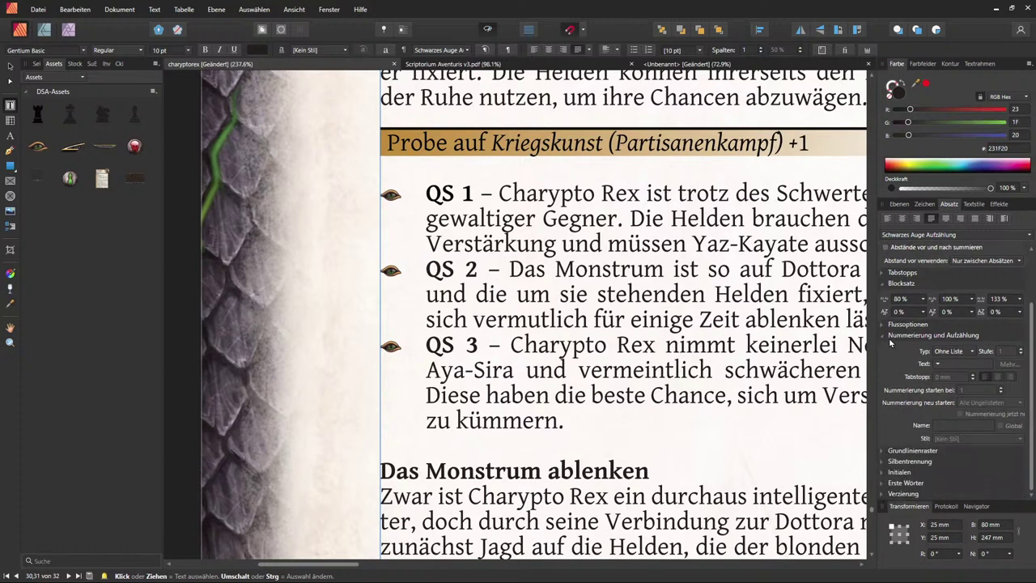
pyautogui.click(885, 273)
pyautogui.click(895, 287)
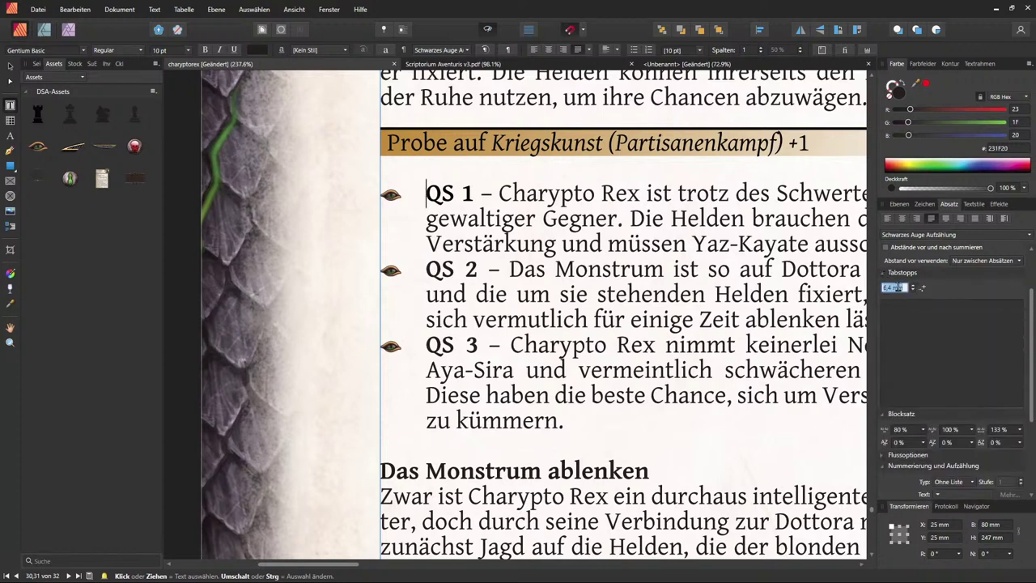
pyautogui.click(962, 289)
# Step: Try out a filler line below the QS 3 entry with the copied eye symbol and tab indent, and delete its content
pyautogui.moveTo(420, 194); pyautogui.dragTo(380, 194)
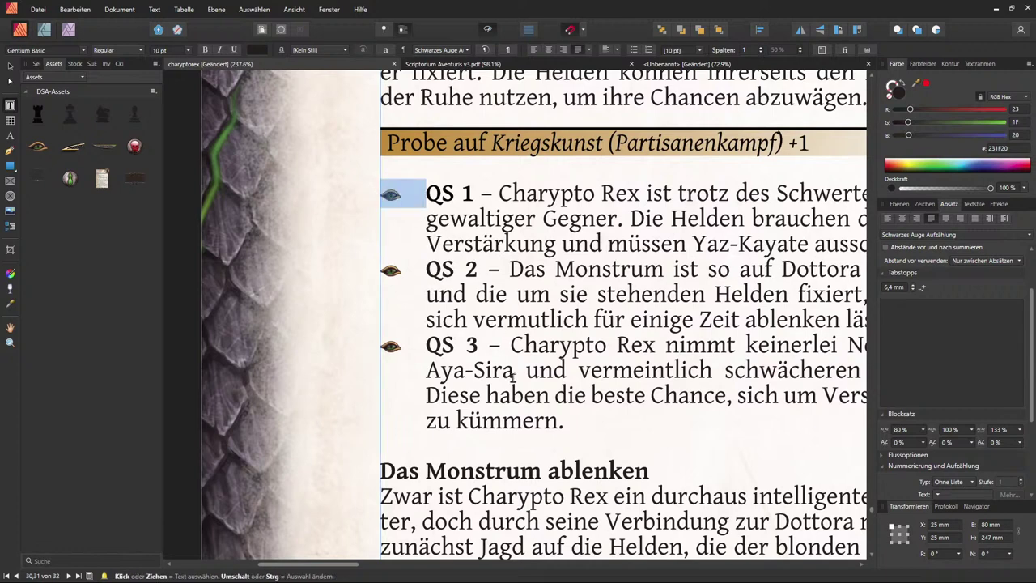
pyautogui.click(609, 427)
pyautogui.press('Return')
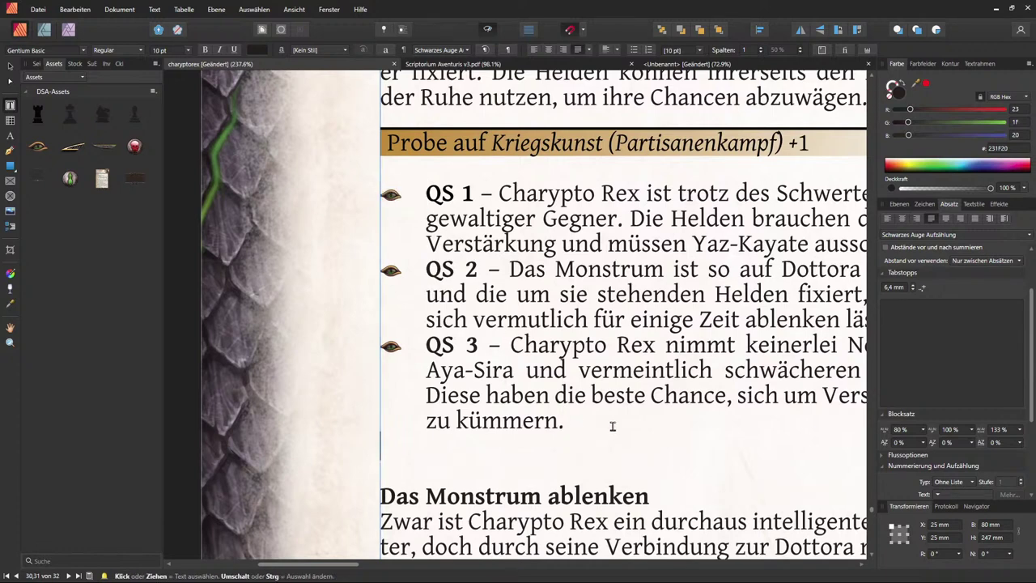
pyautogui.write('dsfsdfsdfsd')
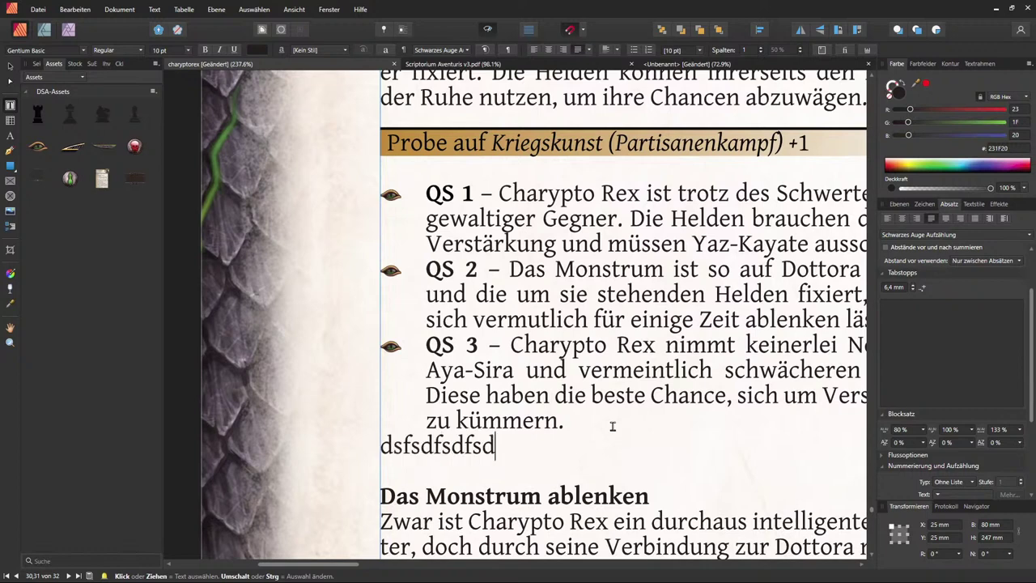
pyautogui.write('fsdfsdfs')
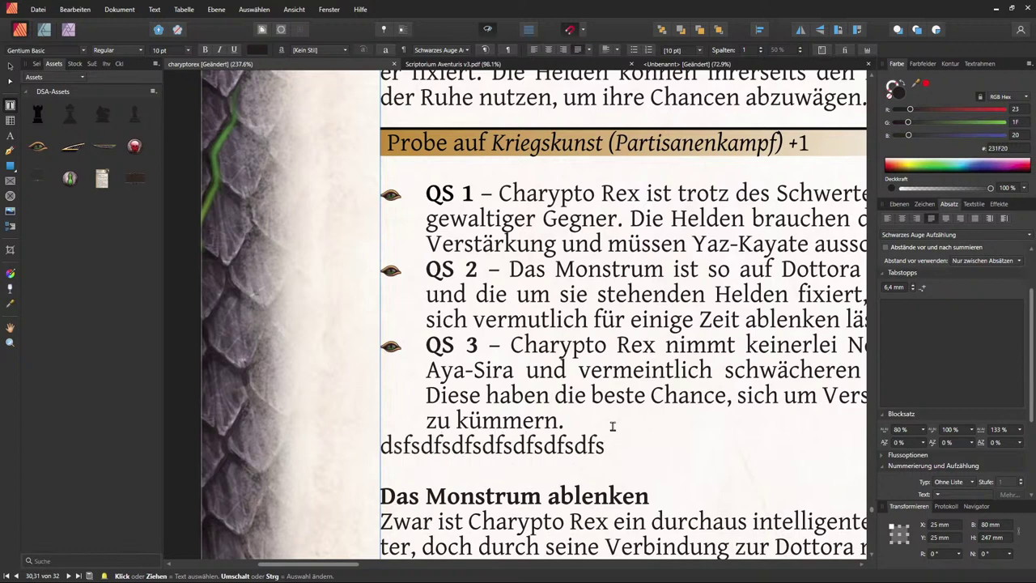
pyautogui.click(383, 449)
pyautogui.press('Tab')
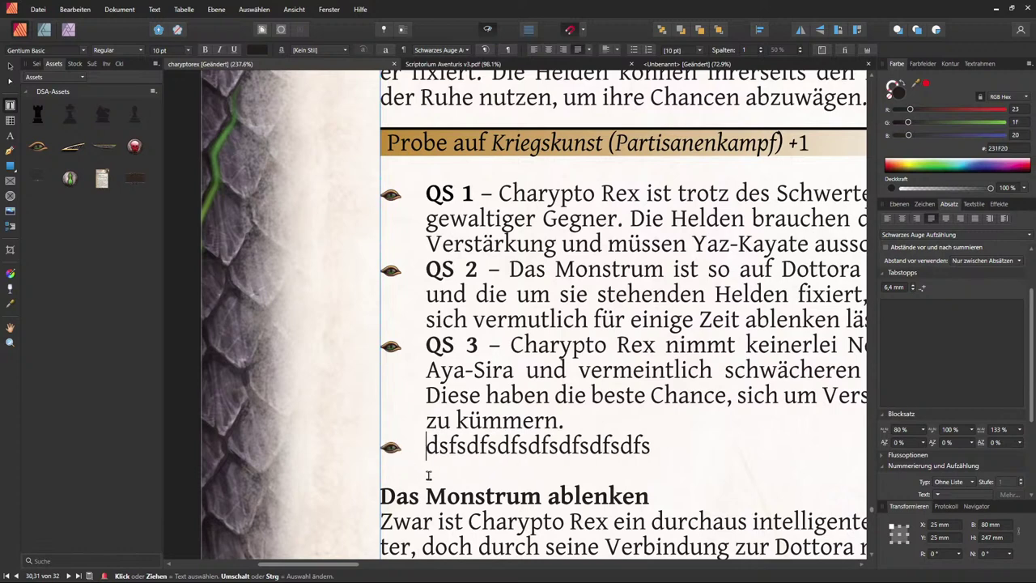
pyautogui.moveTo(660, 451); pyautogui.dragTo(402, 442)
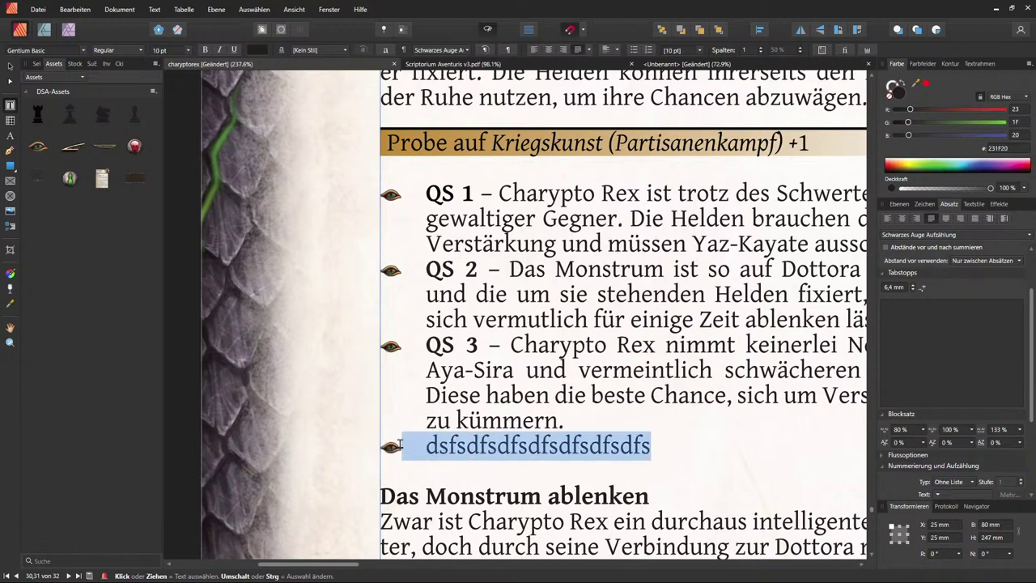
pyautogui.press('Delete')
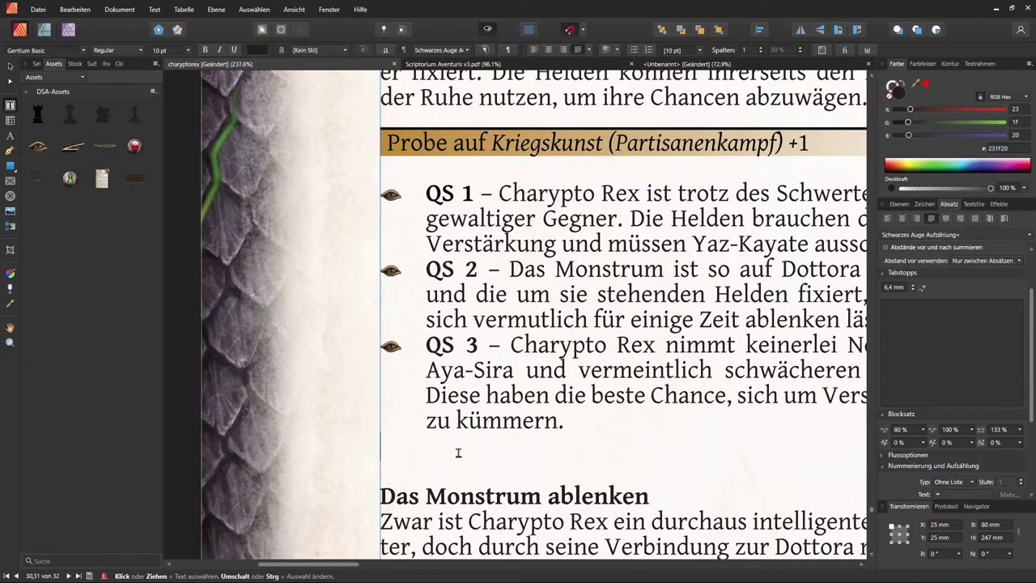
# Step: Examine the "Probe auf Kriegskunst (Partisanenkampf) +1" line and the layers nested in its text frame
pyautogui.tripleClick(546, 141)
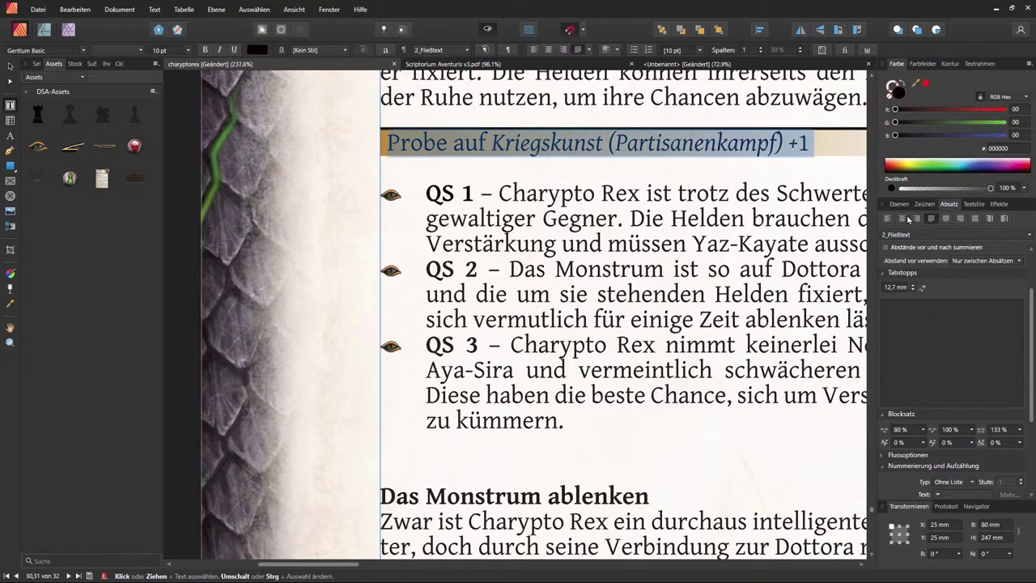
pyautogui.click(903, 204)
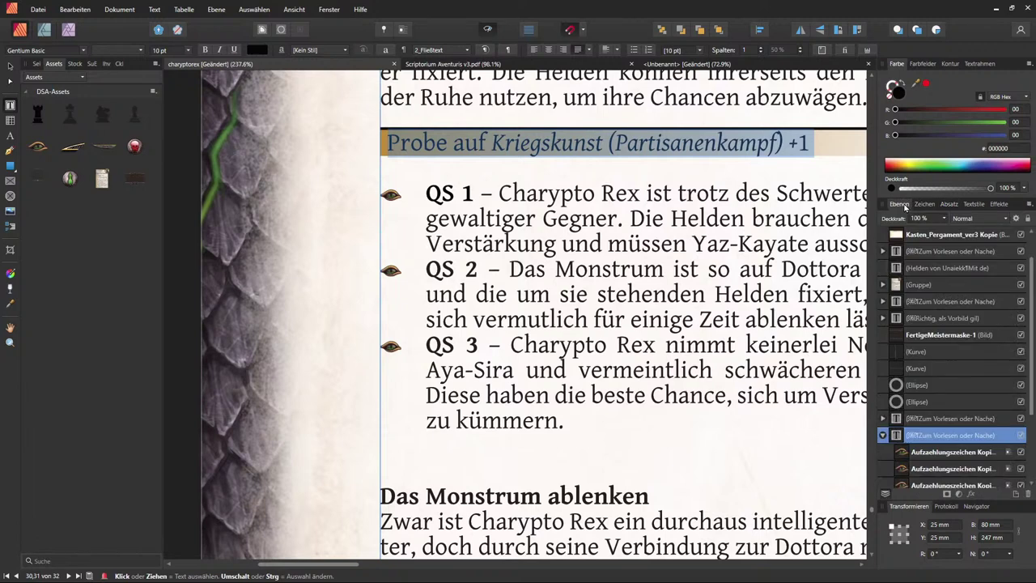
pyautogui.scroll(-3, 939, 449)
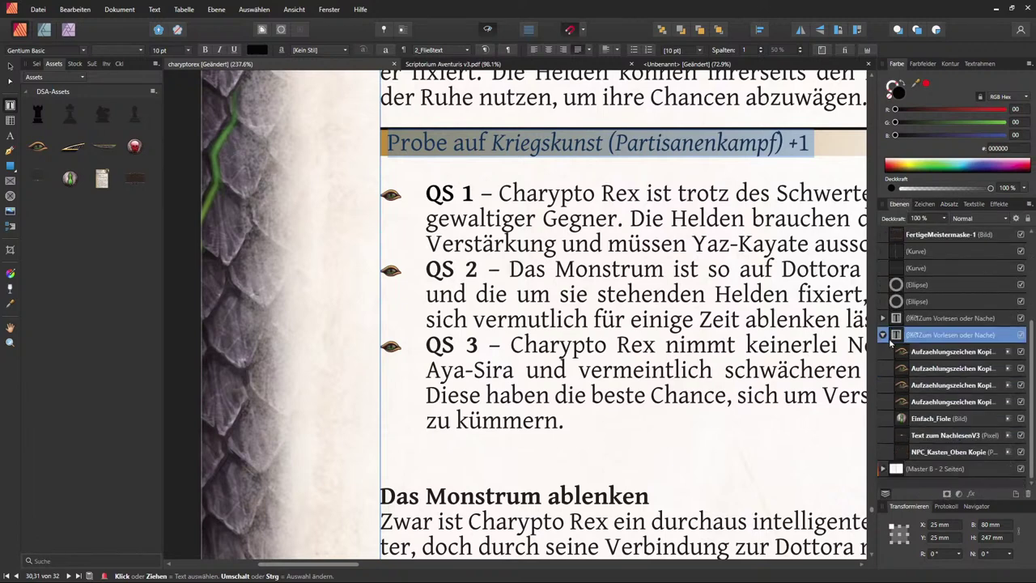
pyautogui.click(9, 66)
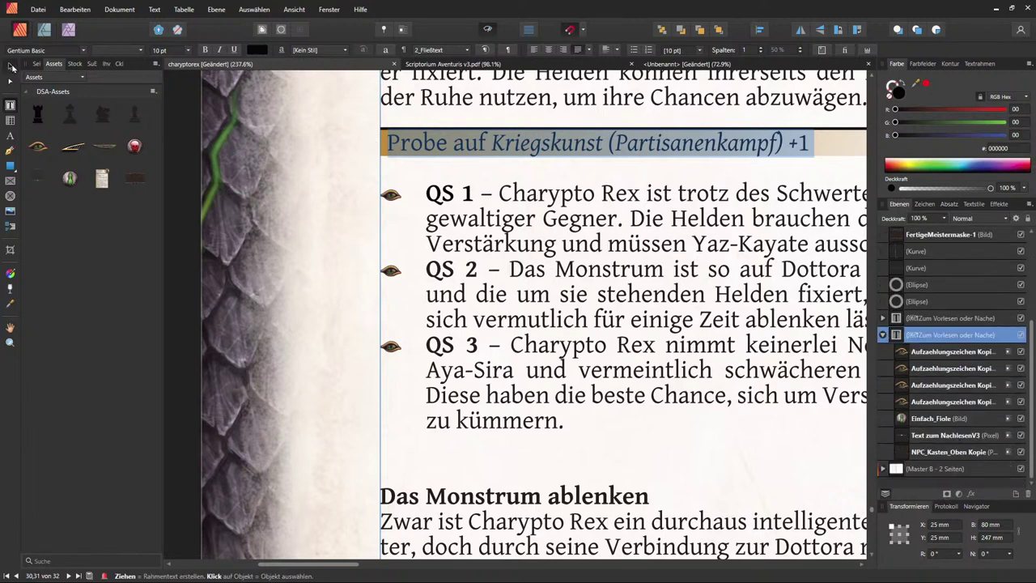
pyautogui.tripleClick(546, 144)
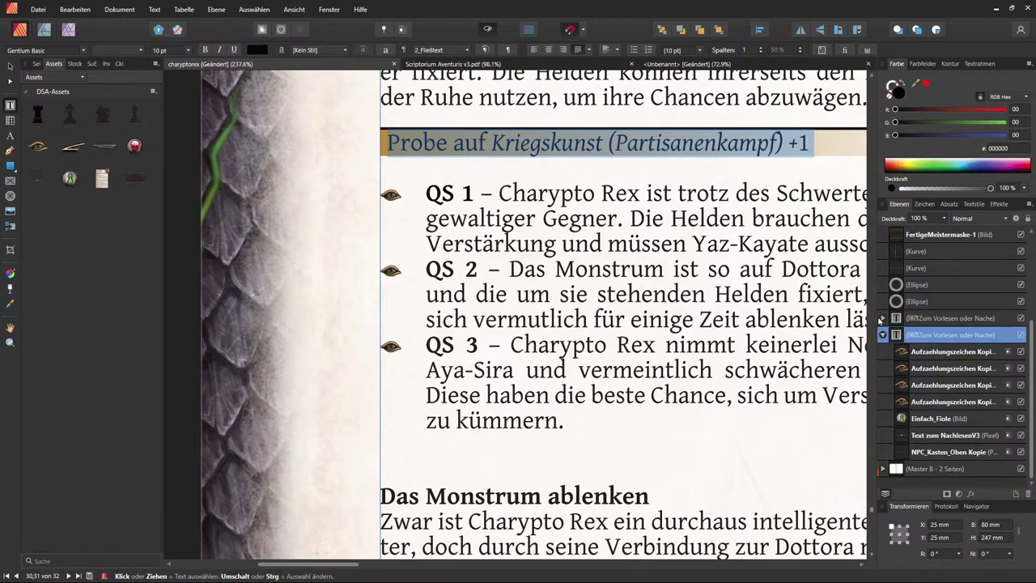
pyautogui.scroll(15, 583, 258)
pyautogui.scroll(5, 589, 261)
pyautogui.scroll(-18, 589, 262)
# Step: Check whether the gold bar behind "Probe auf Kriegskunst" can be selected separately from its text
pyautogui.click(9, 66)
pyautogui.moveTo(288, 159); pyautogui.dragTo(869, 239)
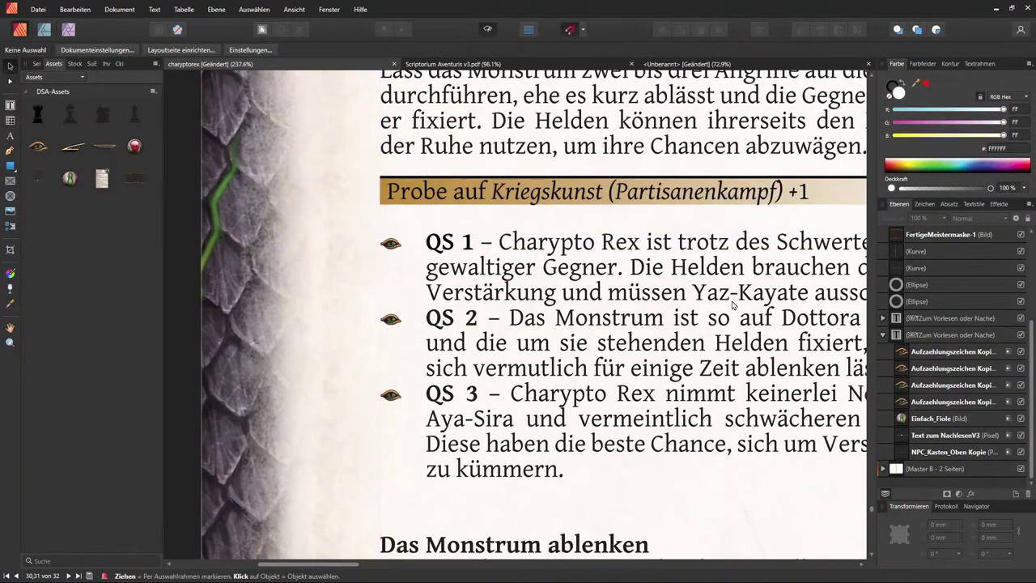
pyautogui.scroll(-5, 733, 313)
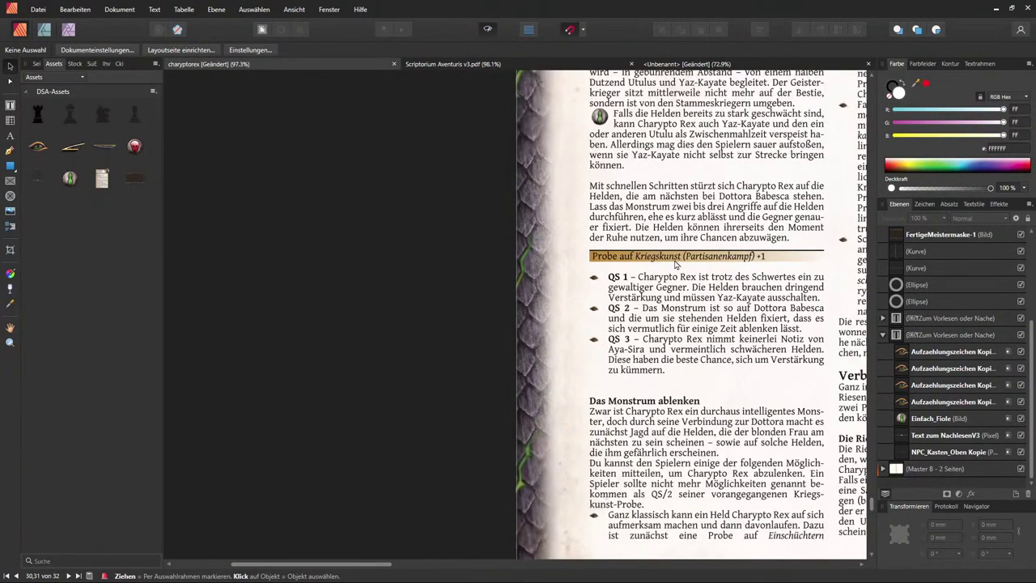
pyautogui.click(650, 259)
pyautogui.doubleClick(650, 260)
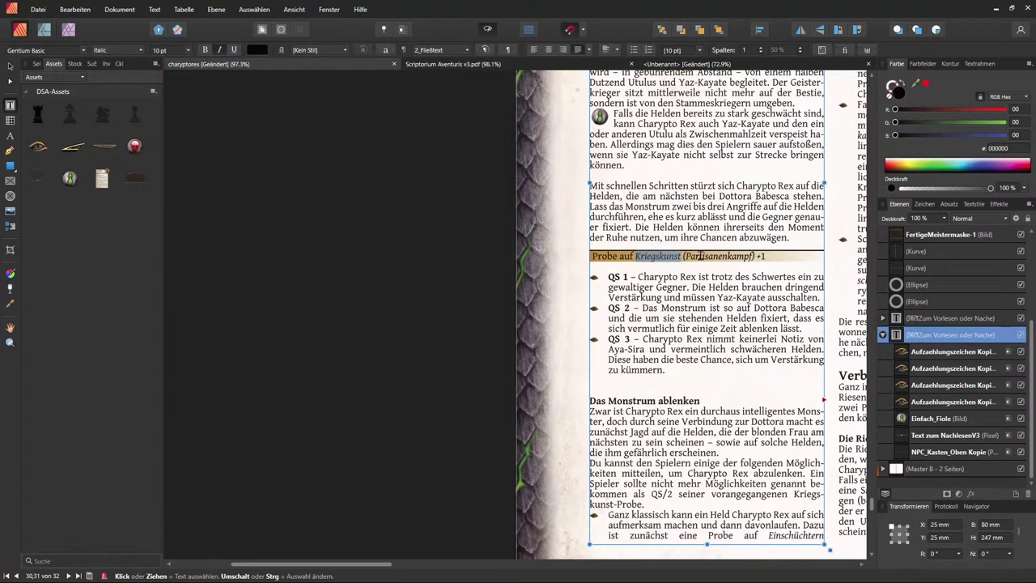
pyautogui.click(10, 67)
pyautogui.click(383, 276)
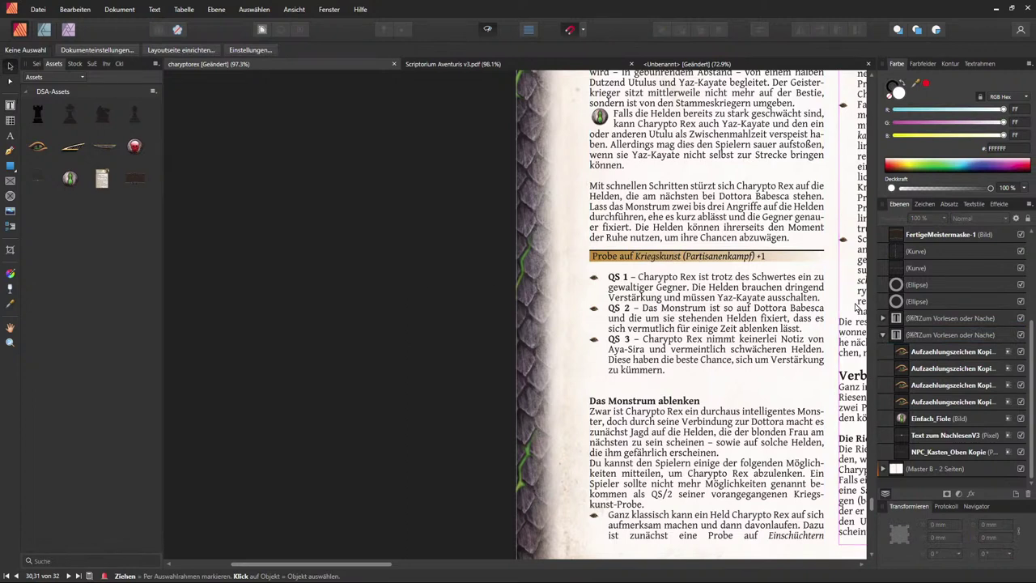
# Step: Select the eye picture beside QS 1 and inspect it up close
pyautogui.click(593, 279)
pyautogui.scroll(10, 599, 282)
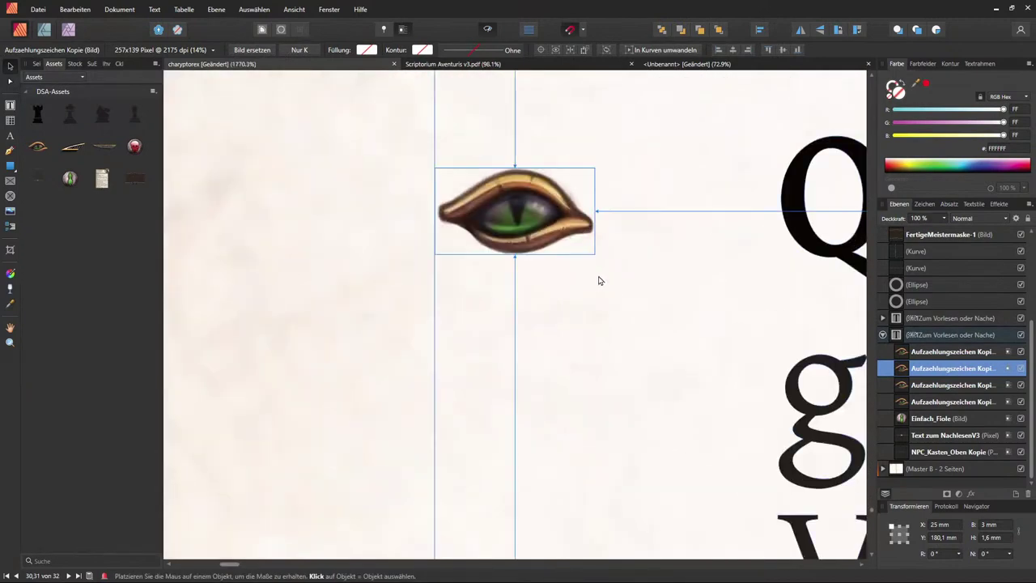
pyautogui.scroll(-3, 599, 281)
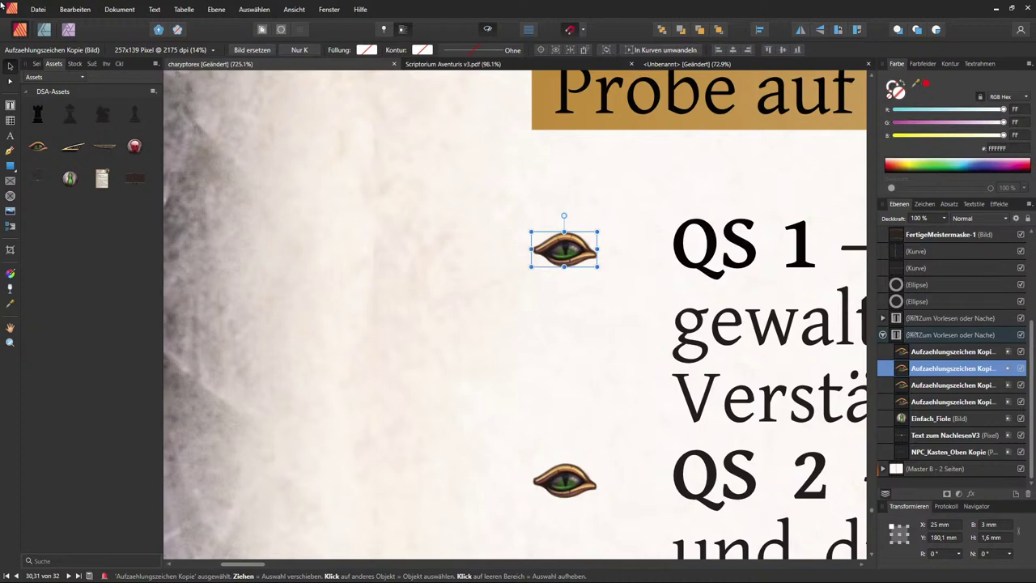
# Step: Look through the graphics in the Scriptorium Aventuris PNG folder for placing, and return to page 30 without choosing a file
pyautogui.click(38, 9)
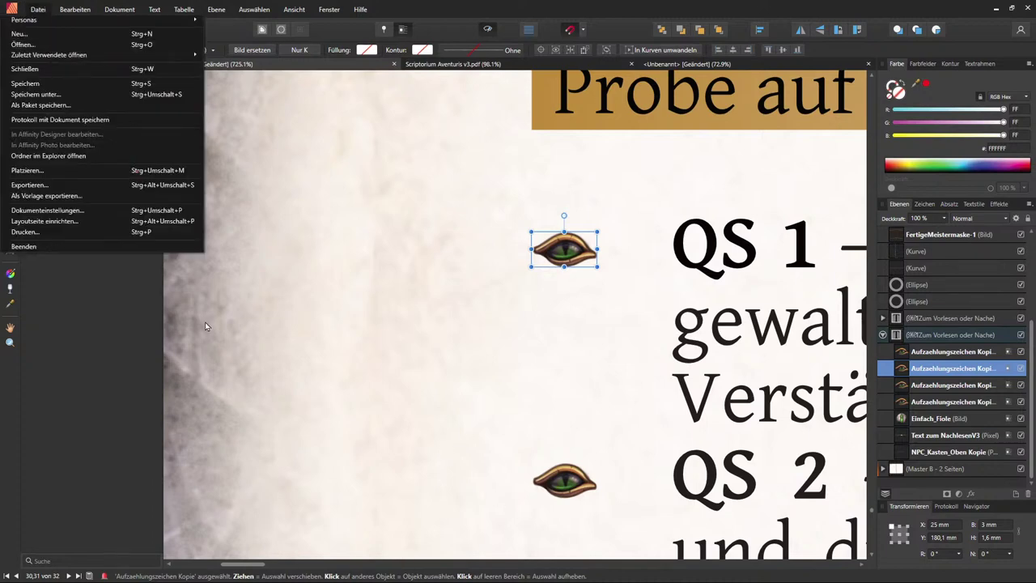
pyautogui.click(63, 365)
pyautogui.click(12, 215)
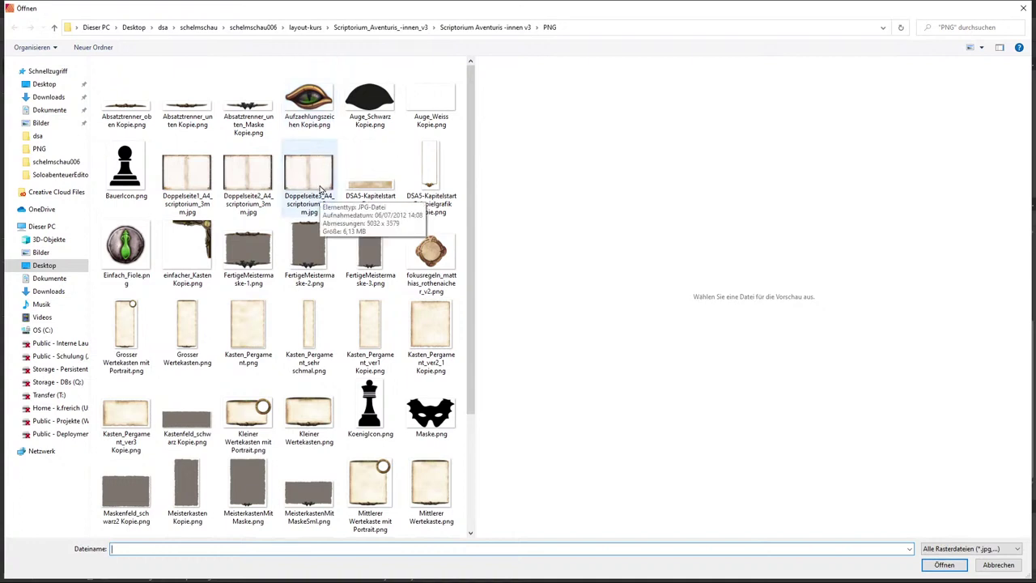
pyautogui.scroll(-3, 469, 364)
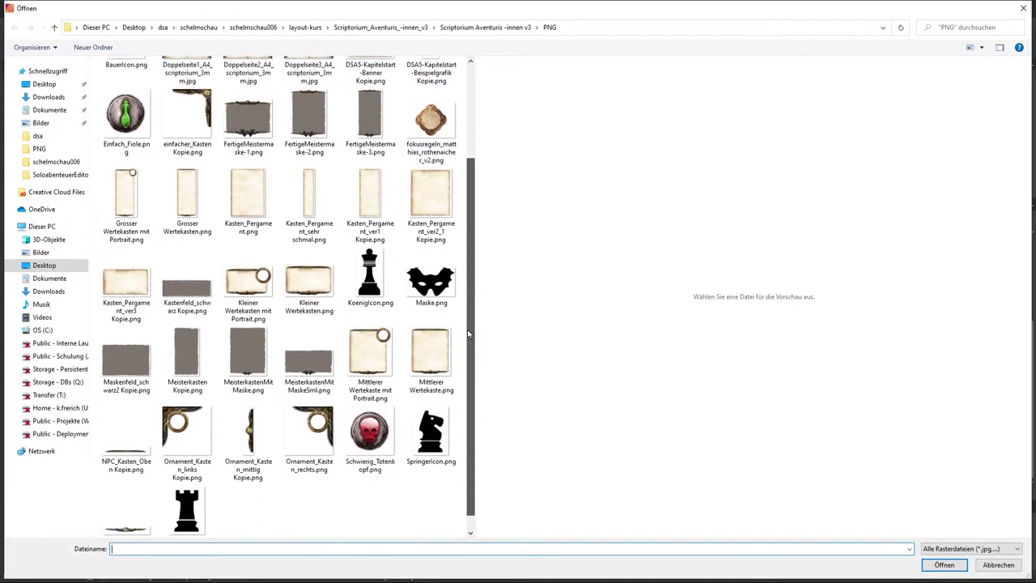
pyautogui.moveTo(469, 364); pyautogui.dragTo(478, 242)
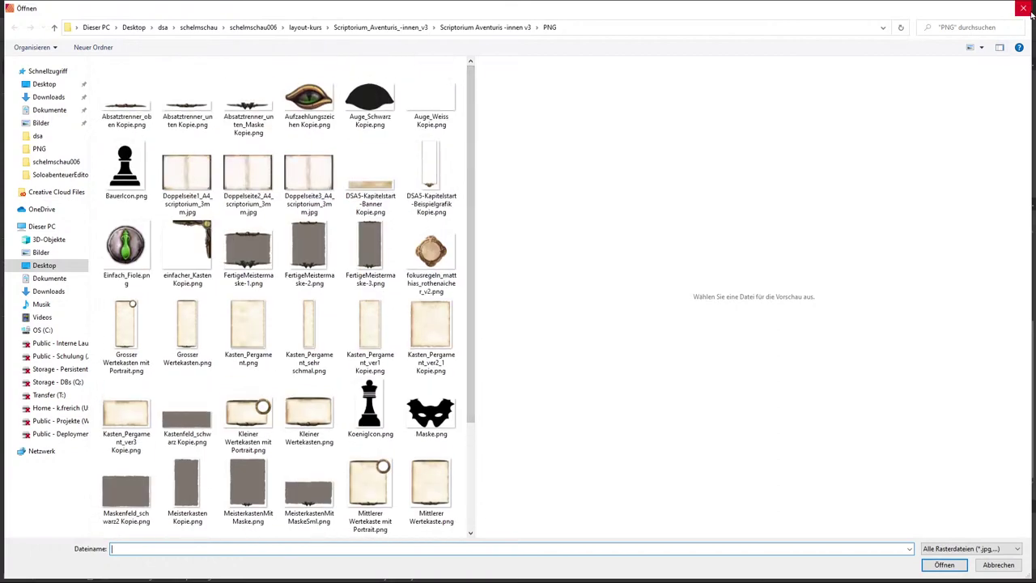
pyautogui.click(1023, 8)
pyautogui.scroll(-10, 309, 262)
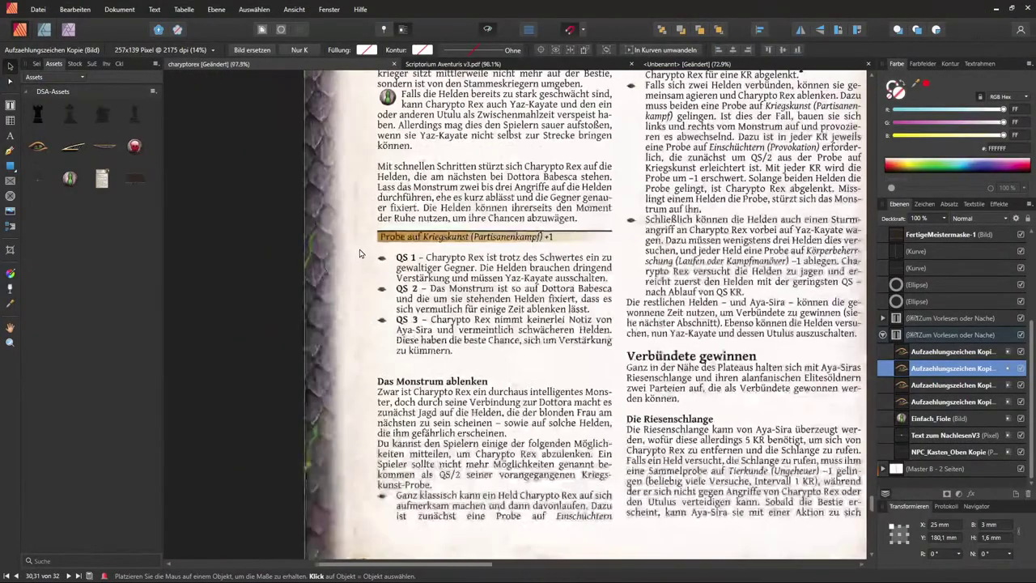
# Step: Select the Yaz-Kayate stat box group and examine the text frame, picture frame and background layers nested in it
pyautogui.scroll(5, 732, 275)
pyautogui.scroll(2, 575, 243)
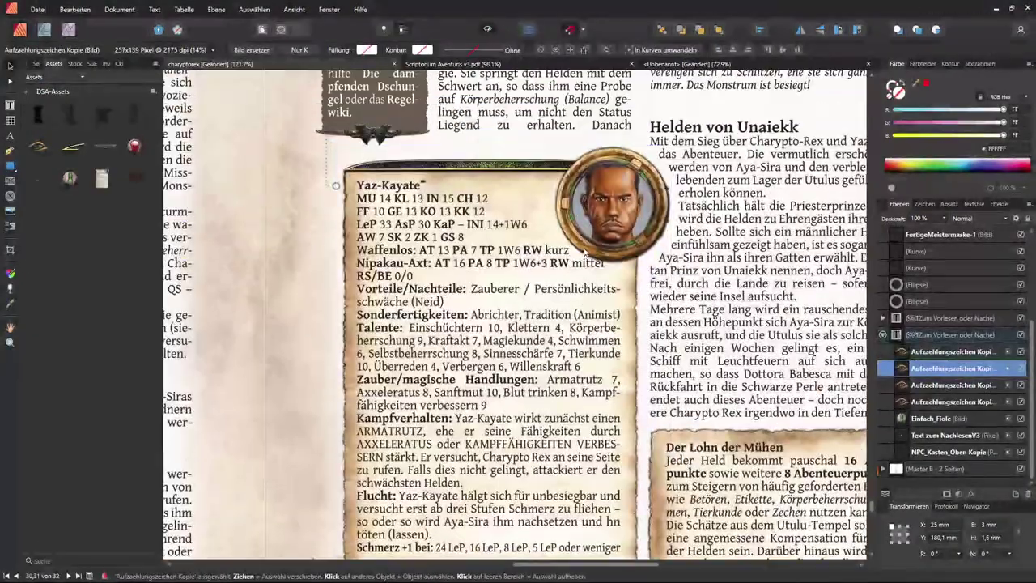
pyautogui.scroll(-2, 572, 246)
pyautogui.click(618, 165)
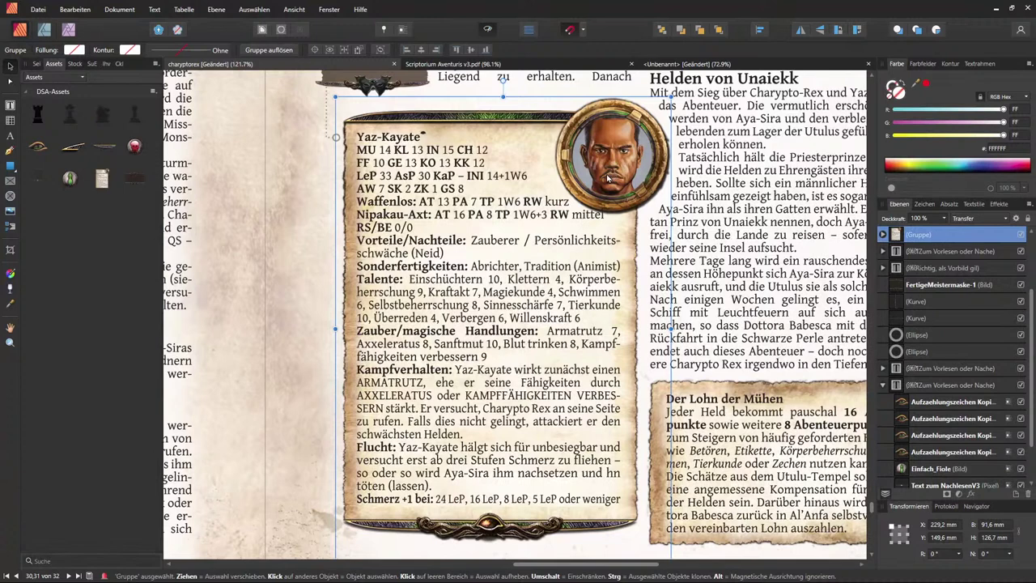
pyautogui.doubleClick(621, 172)
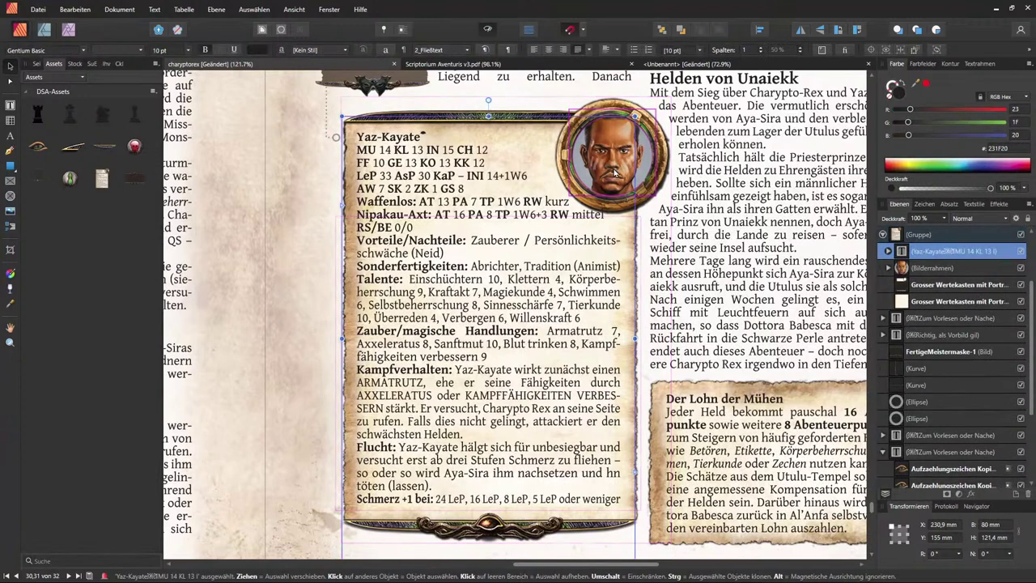
pyautogui.click(923, 234)
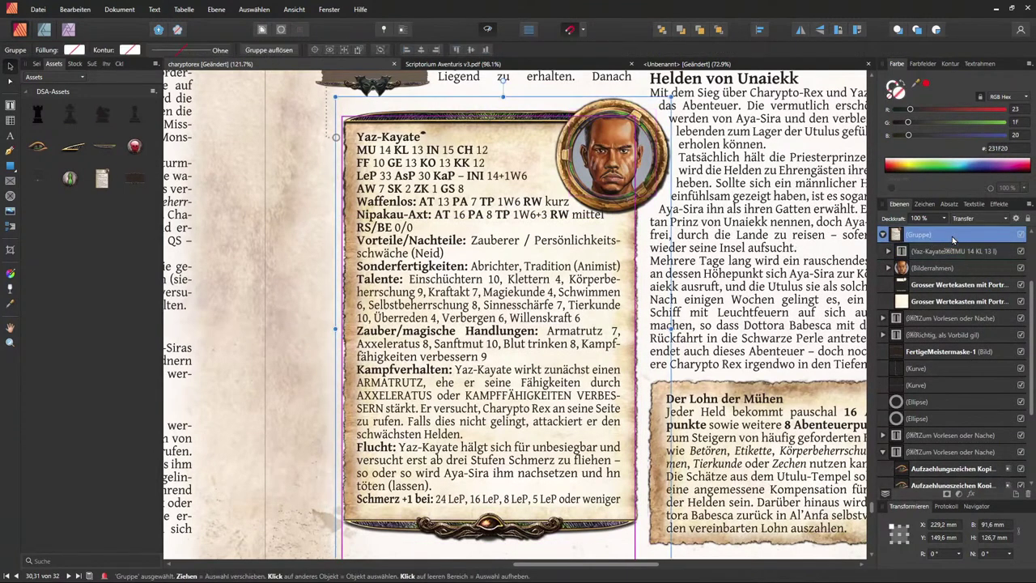
pyautogui.click(882, 235)
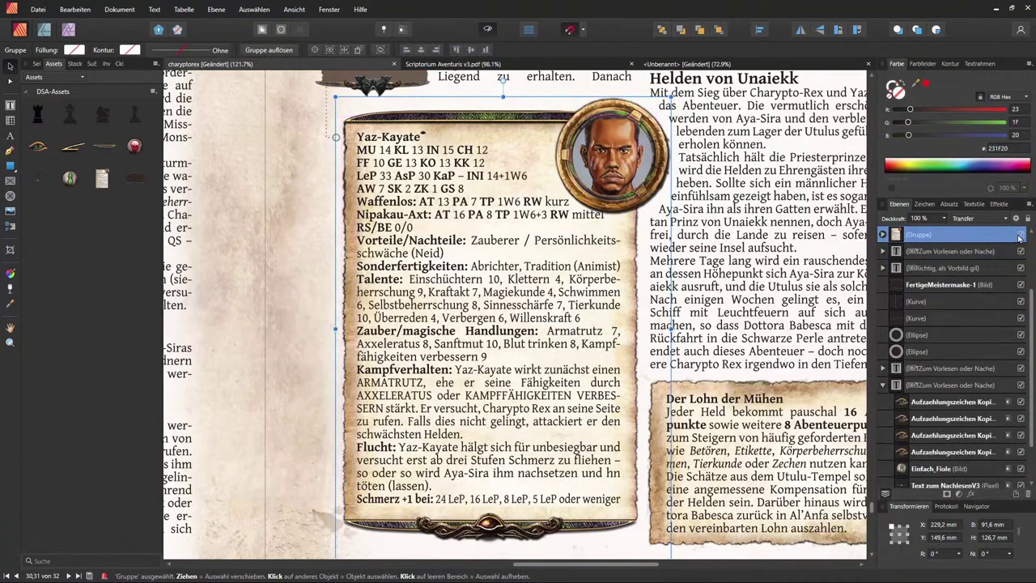
# Step: Hide and show the whole Yaz-Kayate stat box group to check what belongs to it
pyautogui.click(1022, 235)
pyautogui.click(1022, 236)
pyautogui.click(1022, 236)
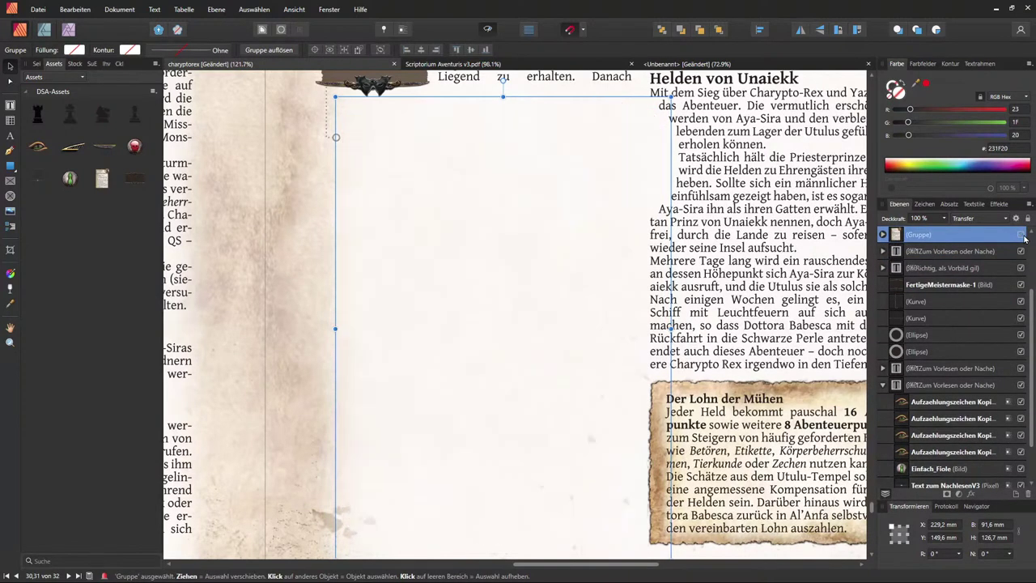
pyautogui.click(1022, 236)
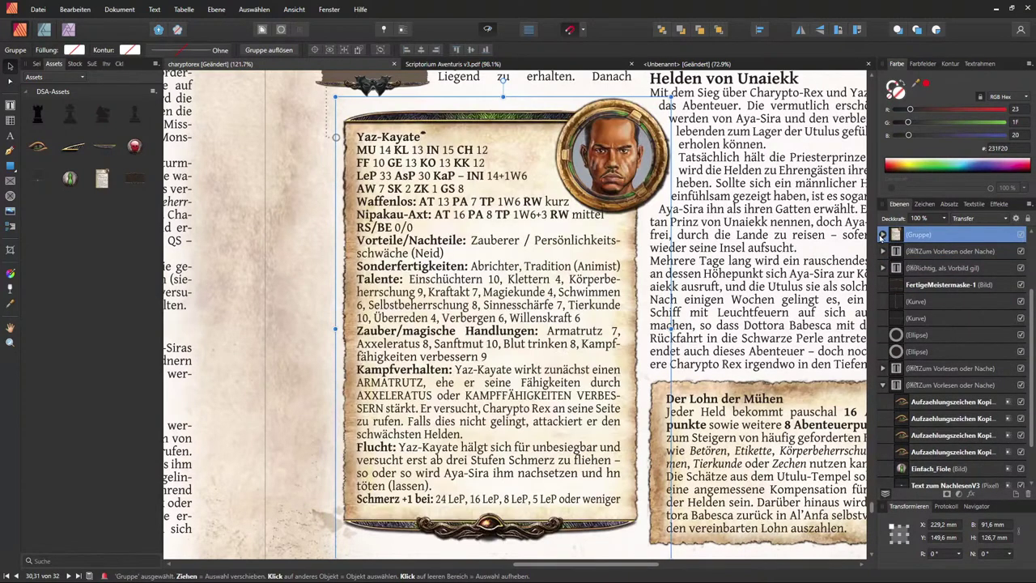
# Step: Hide and show the portrait's picture frame inside the stat box group to check its place in the round border
pyautogui.click(883, 235)
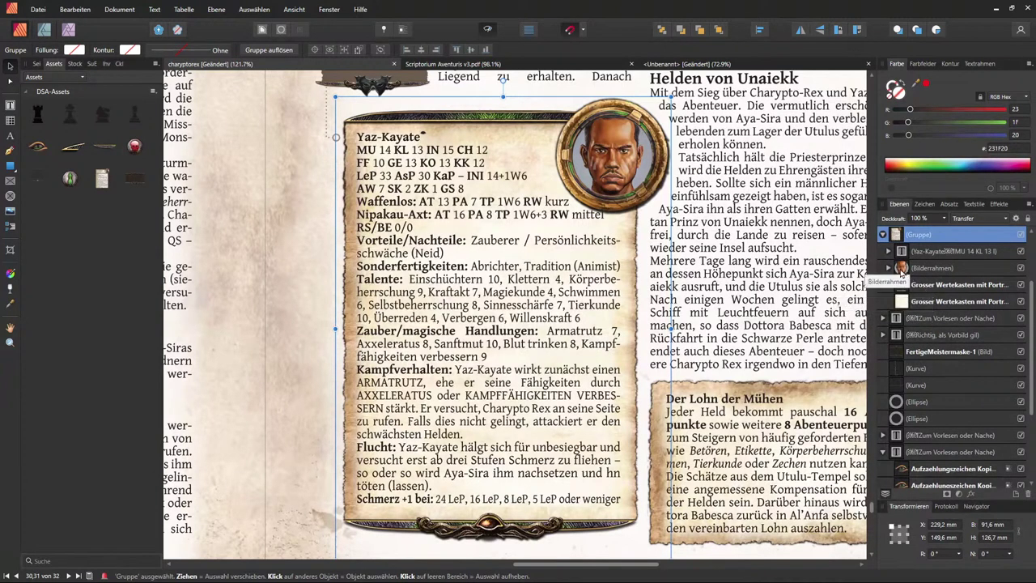
pyautogui.click(1021, 271)
pyautogui.click(1021, 271)
pyautogui.click(1021, 271)
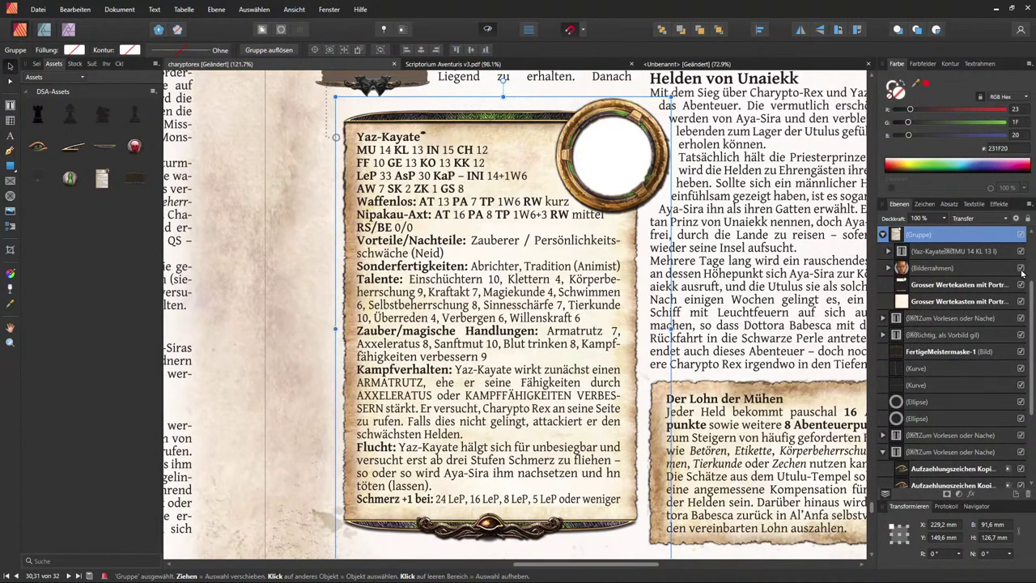
pyautogui.click(1022, 272)
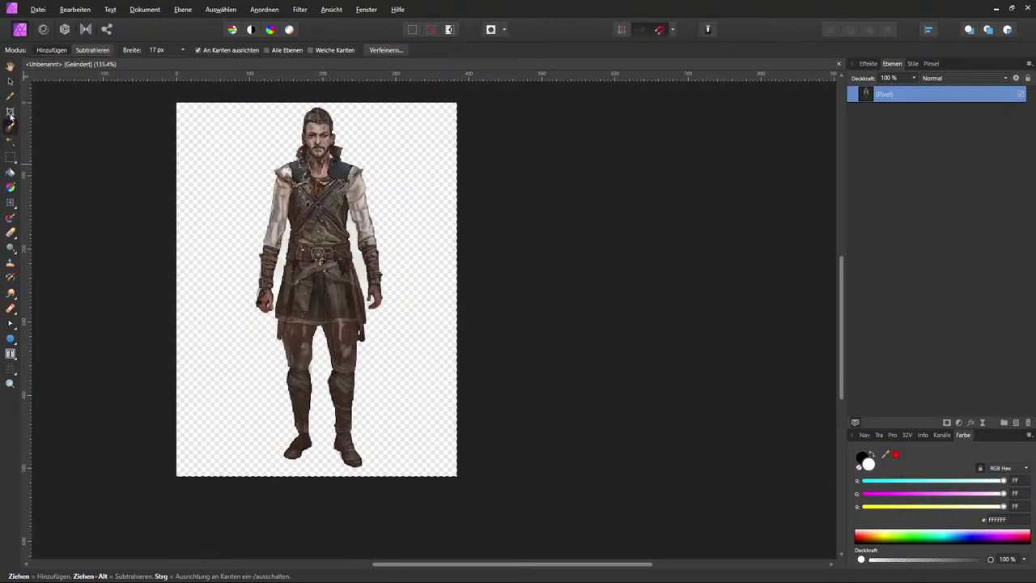
# Step: Draw a white heart shape over the man's head and move it down to cover his face
pyautogui.click(11, 338)
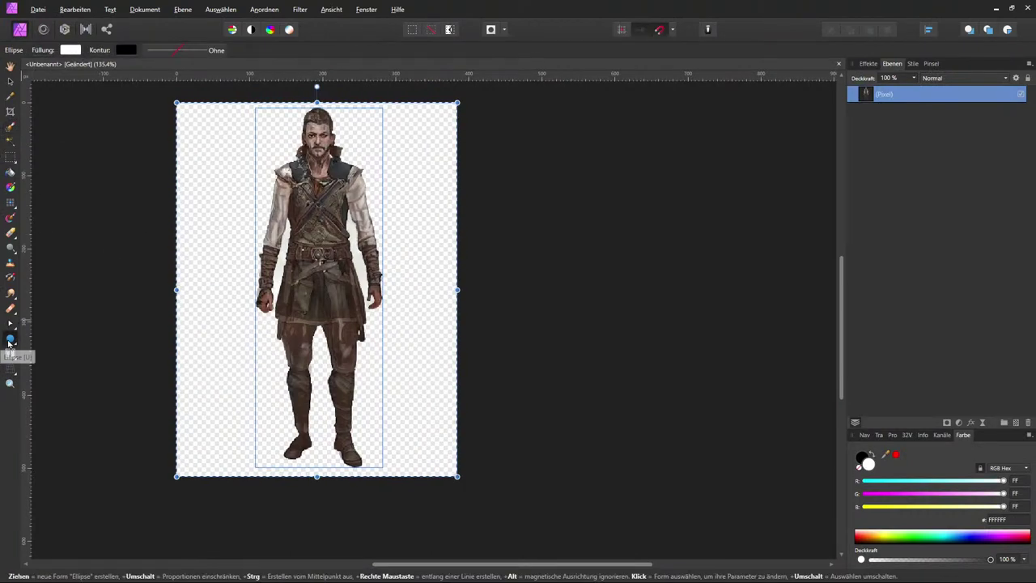
pyautogui.click(9, 340)
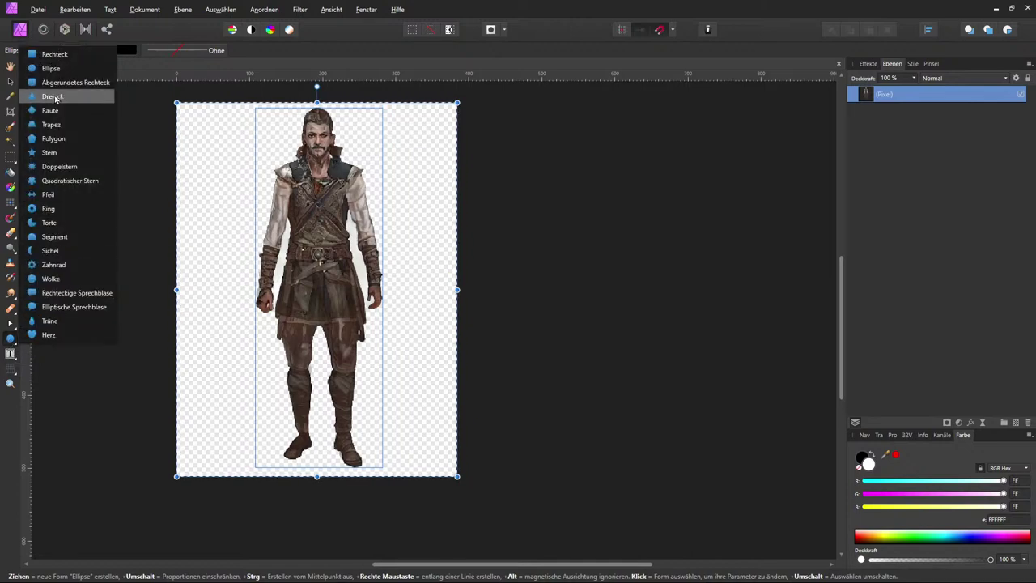
pyautogui.click(49, 335)
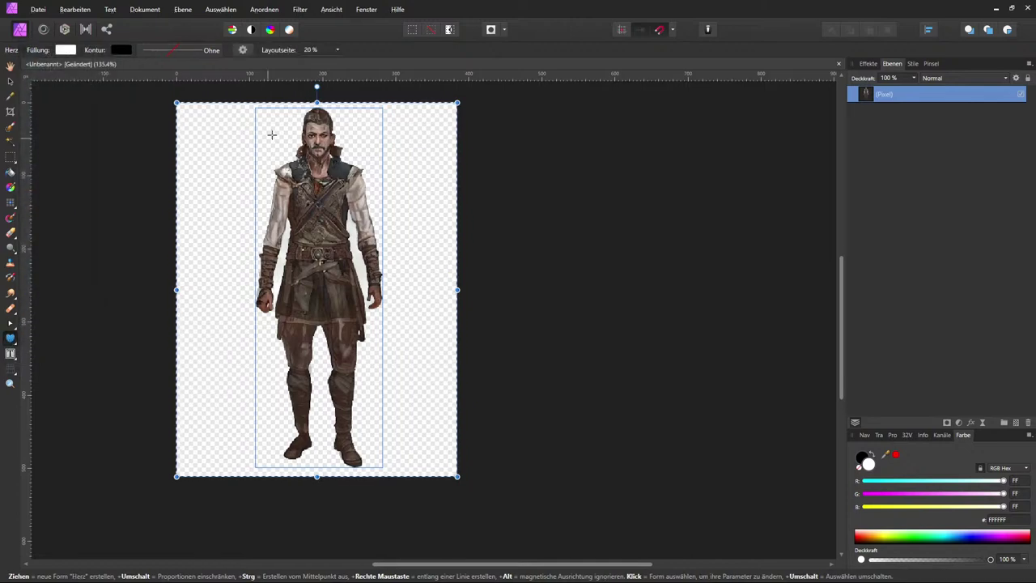
pyautogui.scroll(6, 303, 122)
pyautogui.scroll(-2, 303, 122)
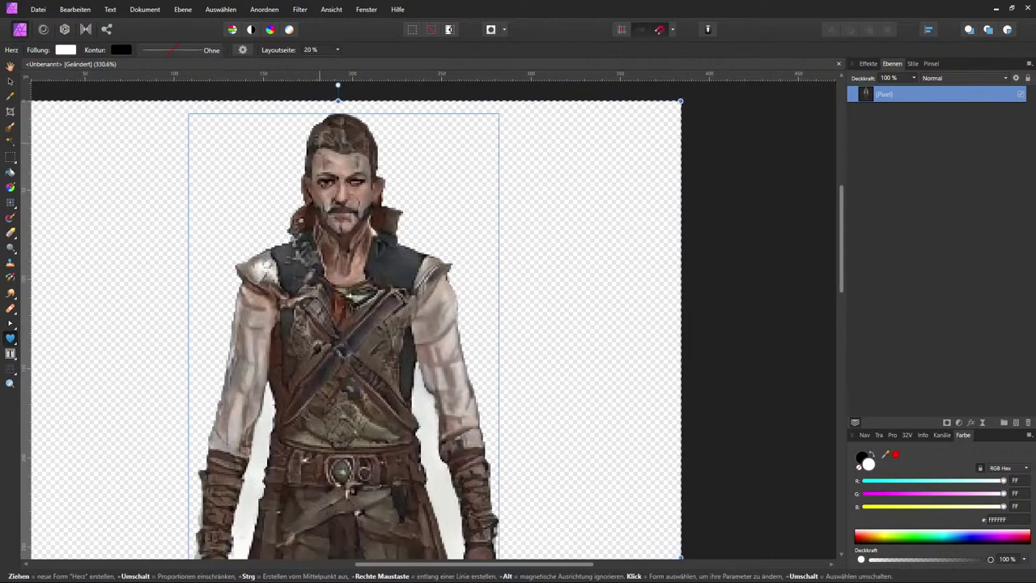
pyautogui.moveTo(294, 122); pyautogui.dragTo(383, 189)
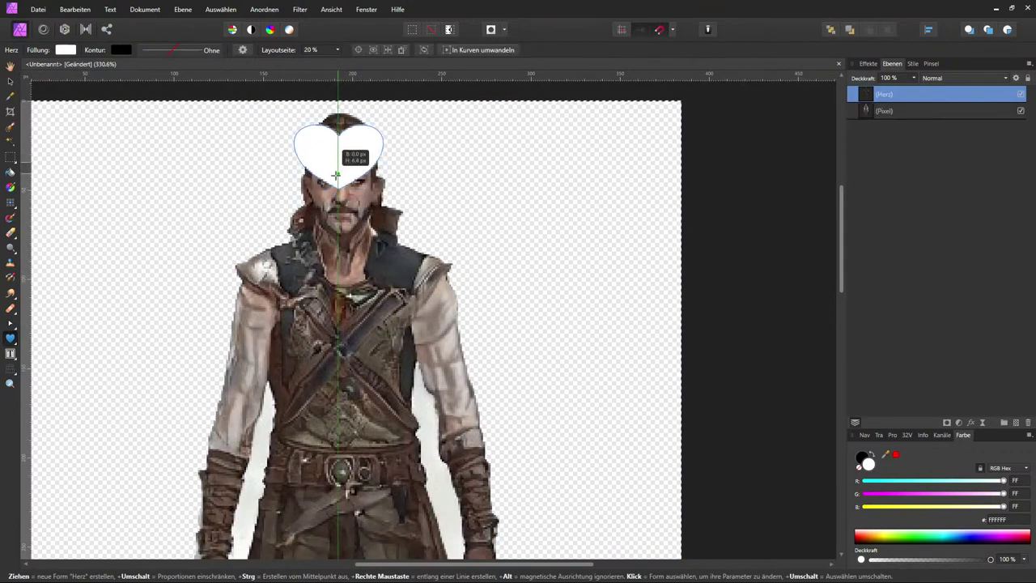
pyautogui.click(10, 80)
pyautogui.moveTo(338, 148); pyautogui.dragTo(348, 216)
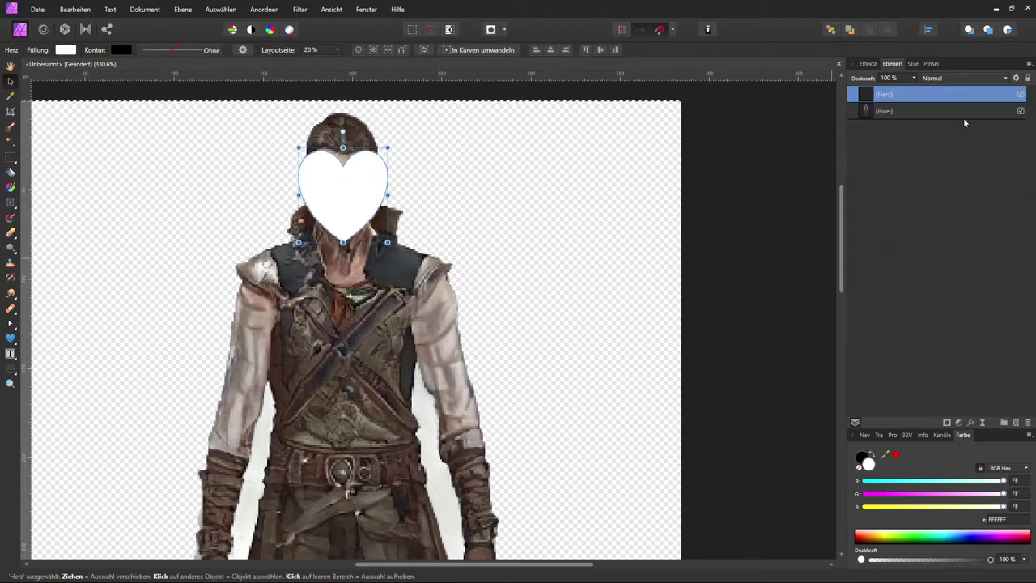
# Step: Nest the man's pixel layer inside the heart layer to clip the picture to the heart shape
pyautogui.doubleClick(892, 94)
pyautogui.press('Escape')
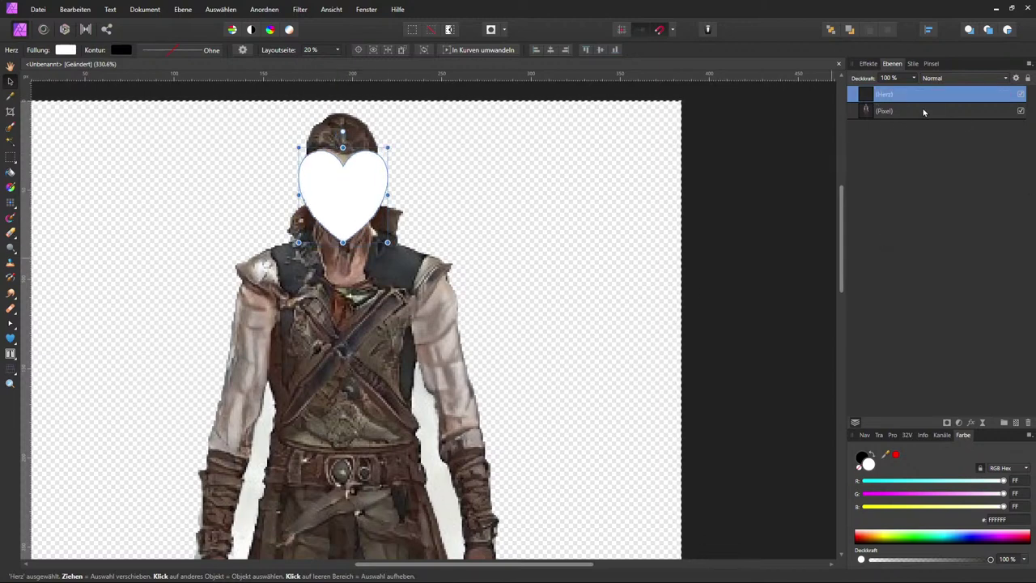
pyautogui.click(923, 113)
pyautogui.moveTo(935, 114); pyautogui.dragTo(937, 102)
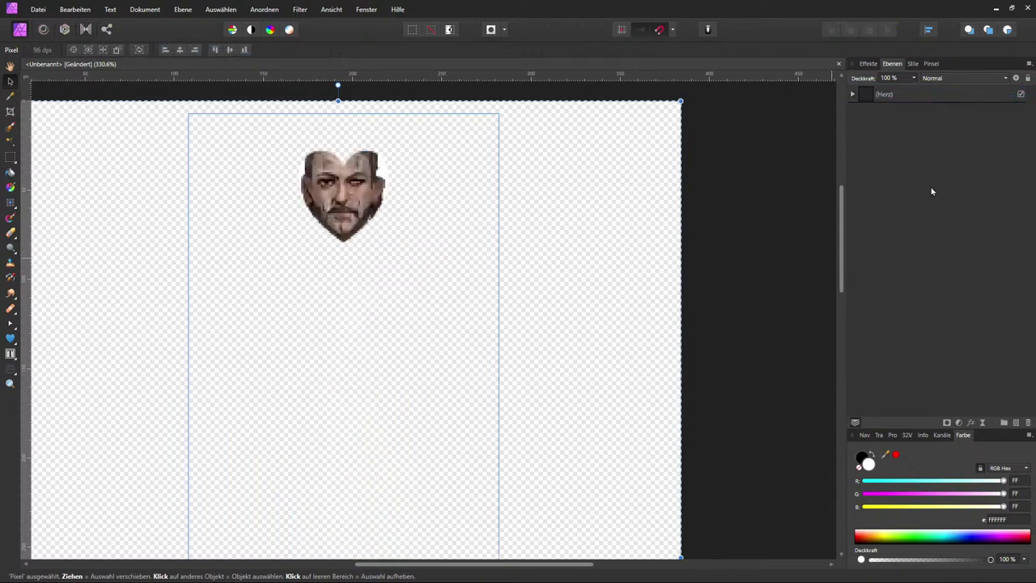
# Step: Expand the heart layer and move the heart down and slightly left together with its nested picture
pyautogui.click(853, 95)
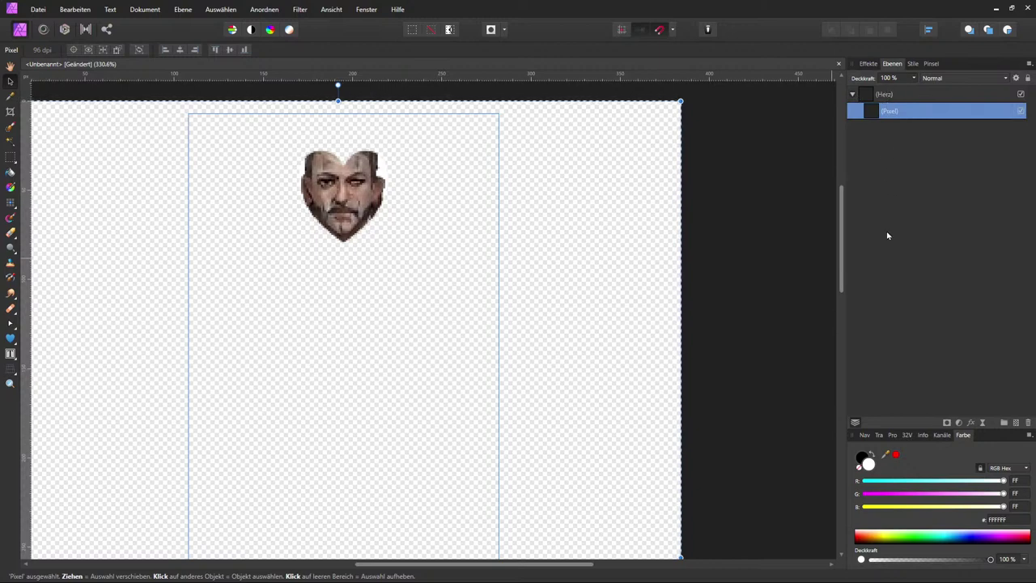
pyautogui.click(903, 97)
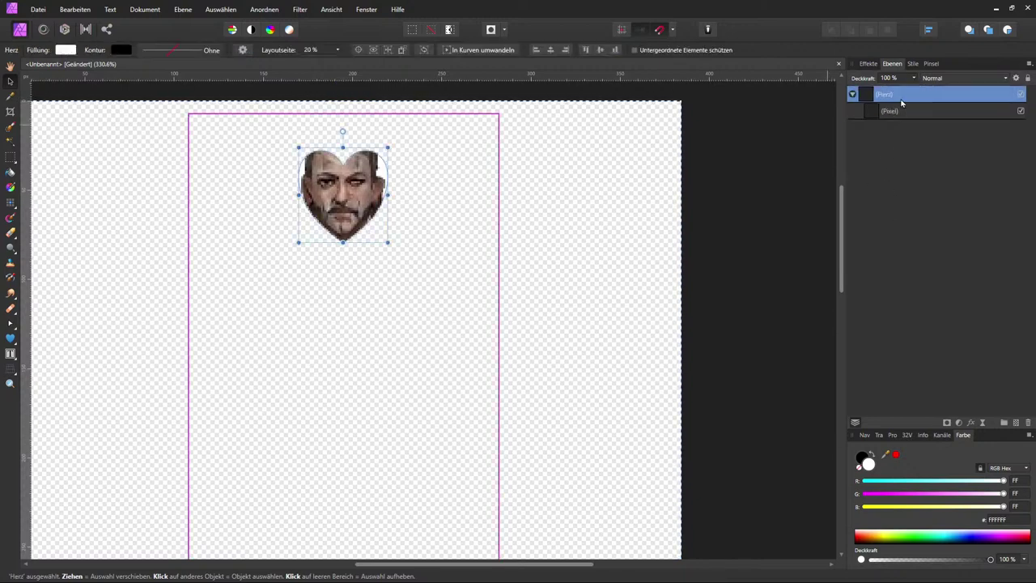
pyautogui.moveTo(343, 194); pyautogui.dragTo(337, 237)
# Step: Take the pixel layer back out of the heart and move the heart beside the man's head
pyautogui.click(876, 112)
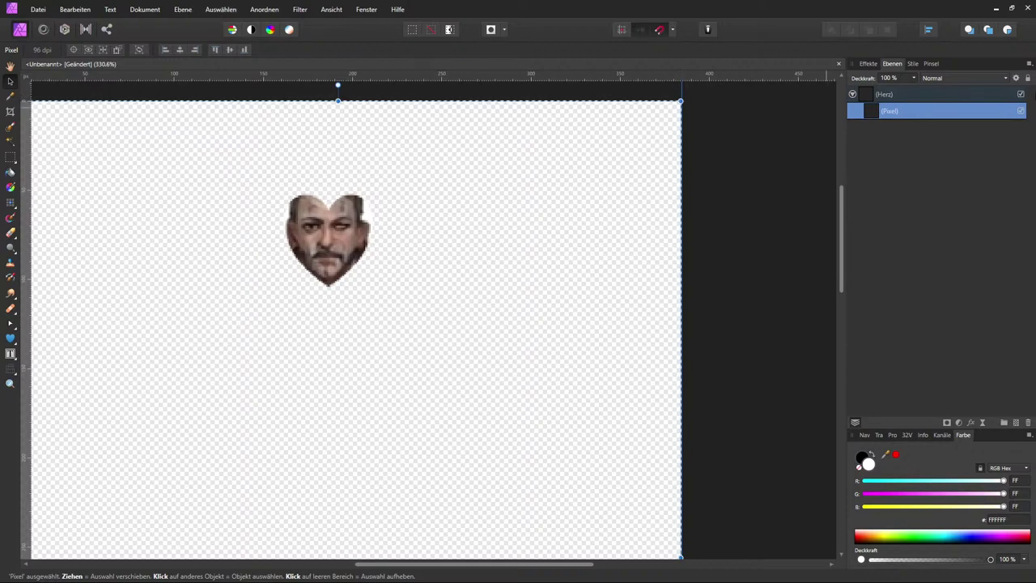
pyautogui.rightClick(925, 113)
pyautogui.press('Escape')
pyautogui.moveTo(925, 113); pyautogui.dragTo(914, 154)
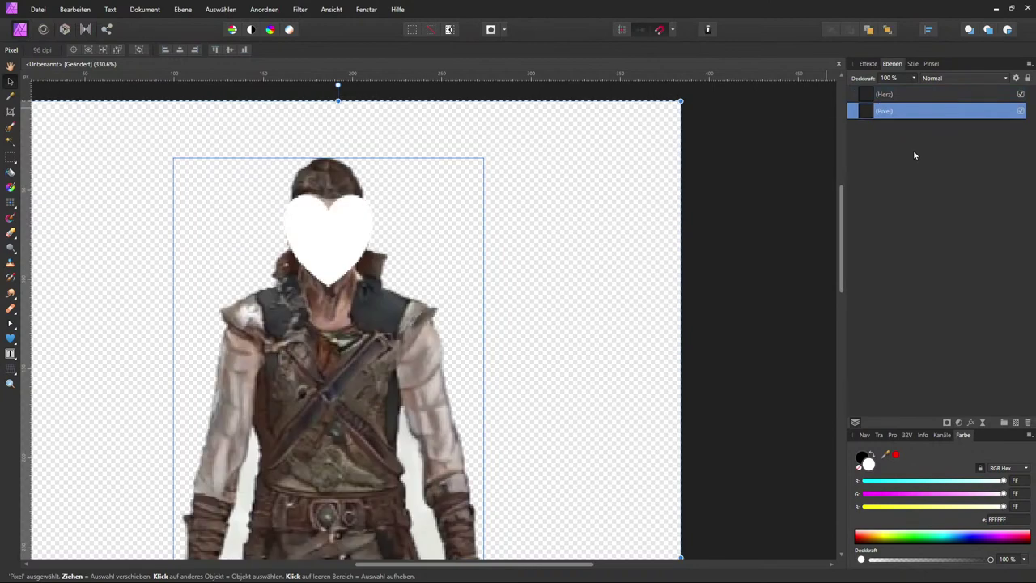
pyautogui.click(985, 95)
pyautogui.moveTo(350, 219); pyautogui.dragTo(469, 221)
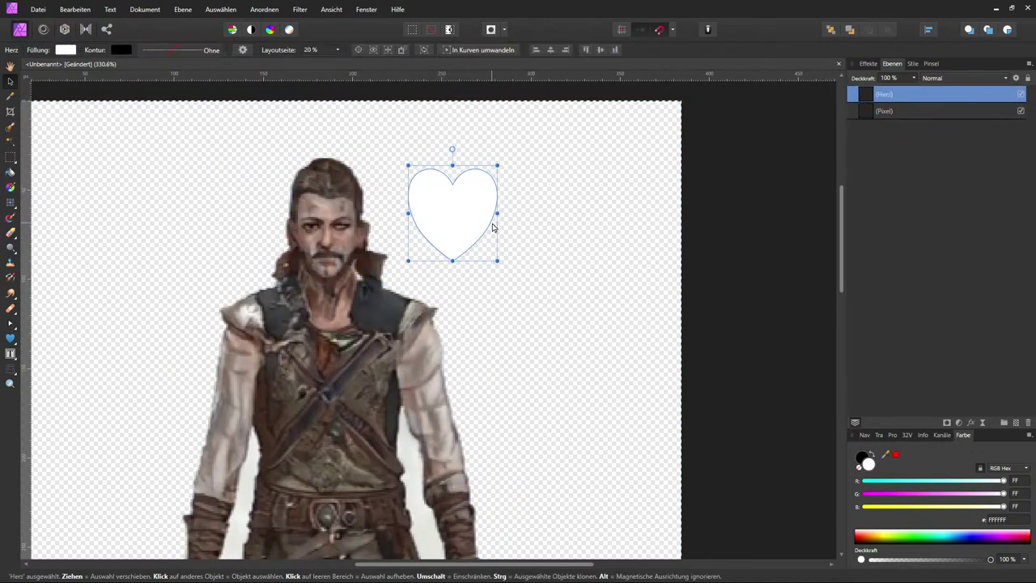
# Step: Add an Umfärben adjustment layer with hue 30.6°, saturation 44% and brightness -26%
pyautogui.click(180, 10)
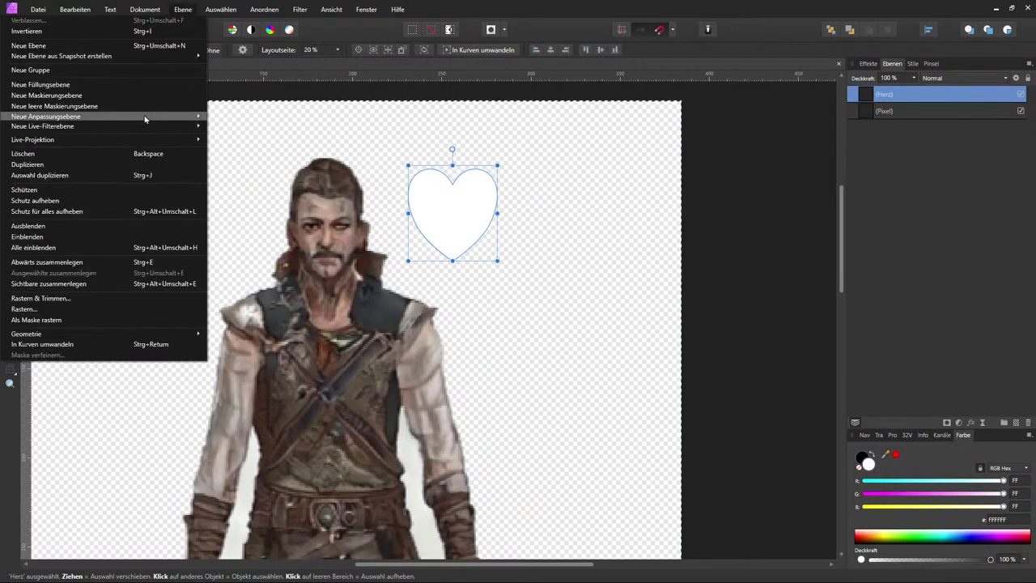
pyautogui.moveTo(145, 120)
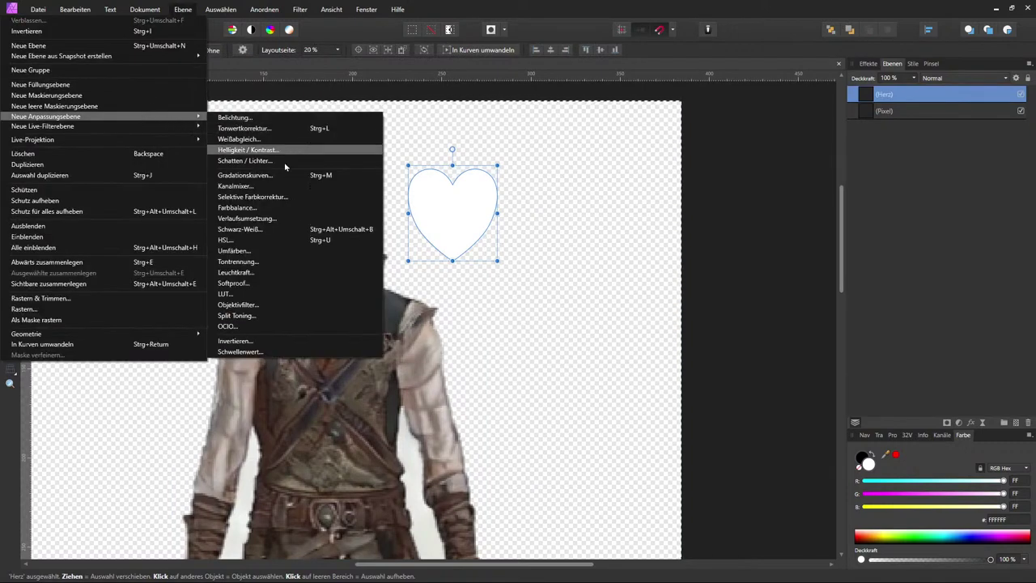
pyautogui.click(292, 254)
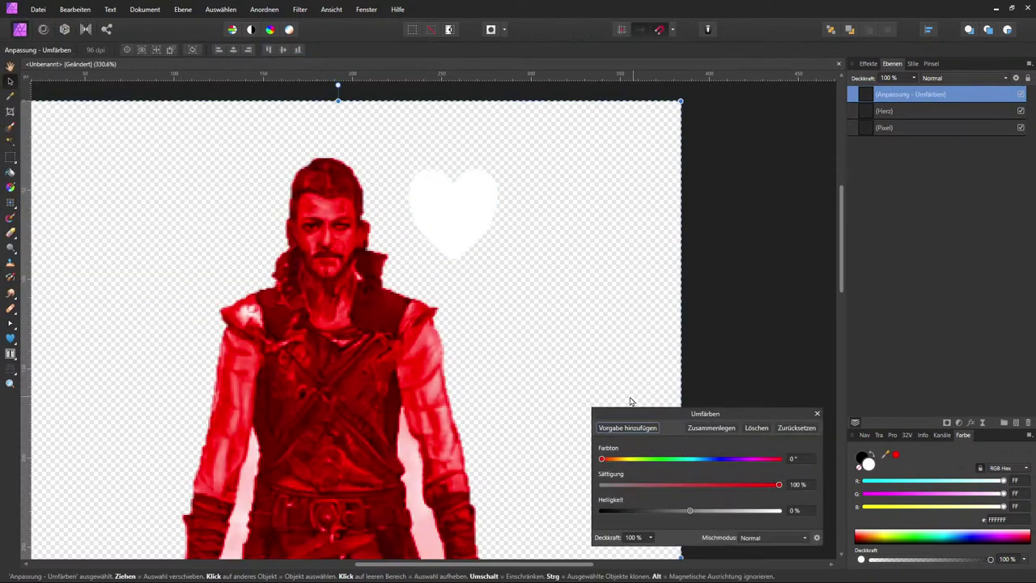
pyautogui.moveTo(620, 460); pyautogui.dragTo(617, 459)
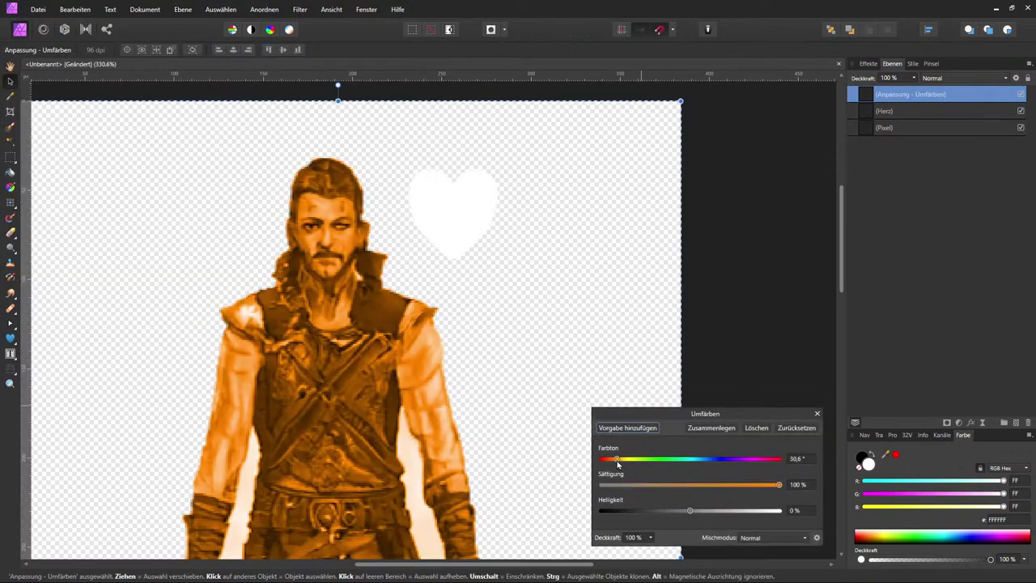
pyautogui.moveTo(776, 487); pyautogui.dragTo(669, 515)
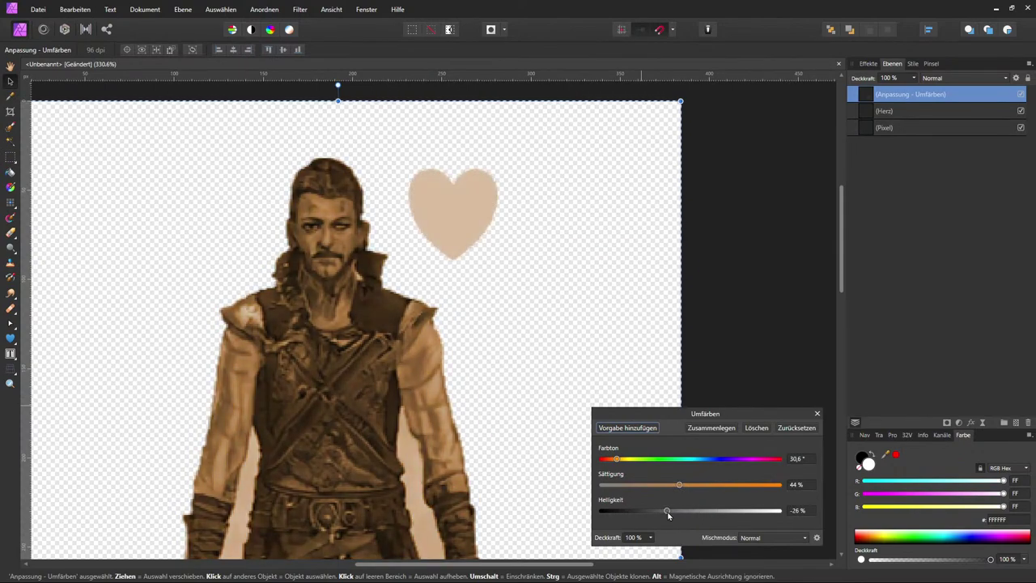
pyautogui.click(817, 413)
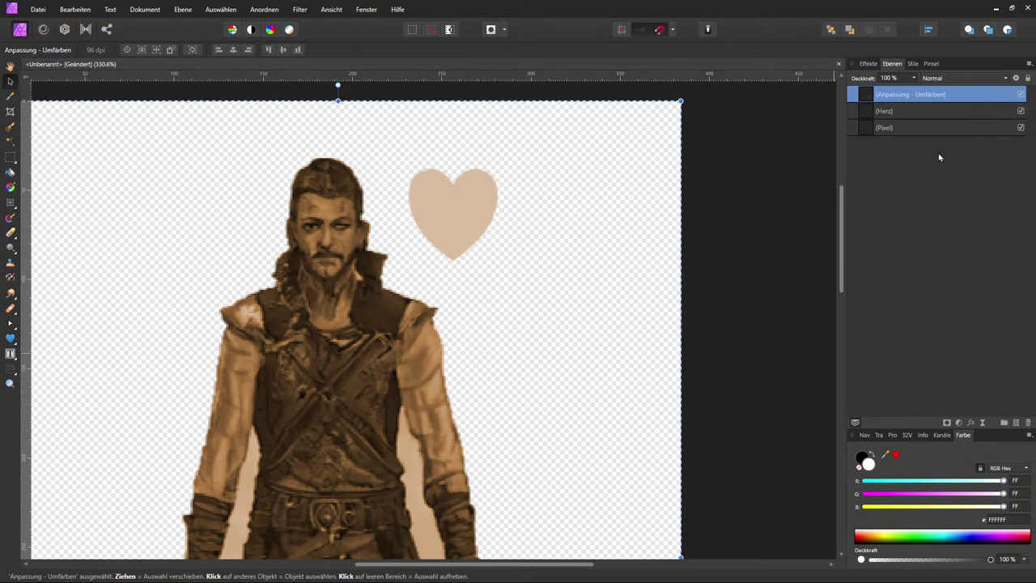
# Step: Clear the existing selection and prepare the Malpinsel with magenta FF00FF as the painting colour
pyautogui.click(10, 233)
pyautogui.click(11, 128)
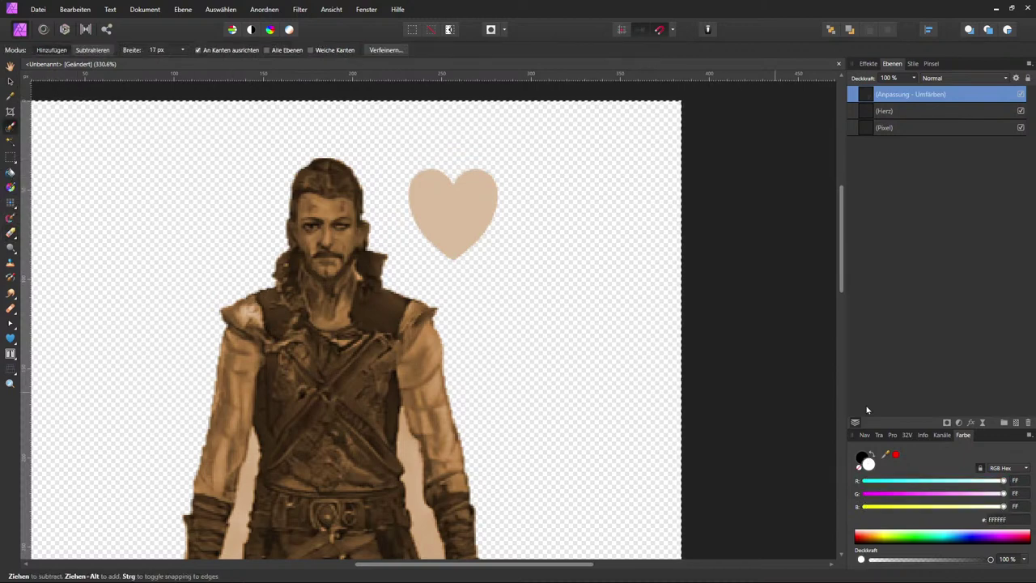
pyautogui.moveTo(1003, 493); pyautogui.dragTo(851, 495)
pyautogui.moveTo(212, 328)
pyautogui.mouseDown()
pyautogui.moveTo(239, 293)
pyautogui.moveTo(312, 311)
pyautogui.mouseUp()
pyautogui.hotkey('ctrl', 'd')
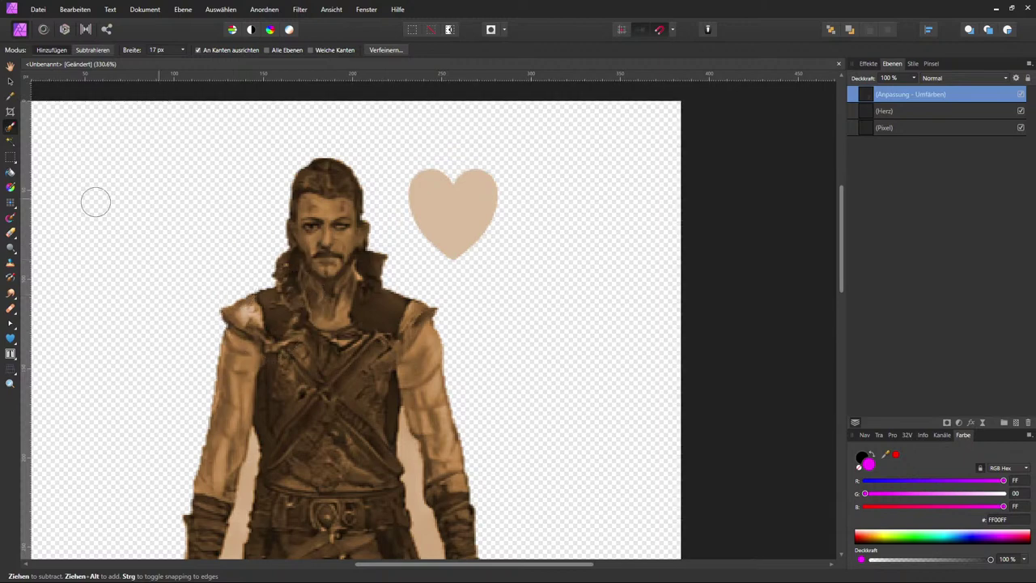
pyautogui.click(10, 204)
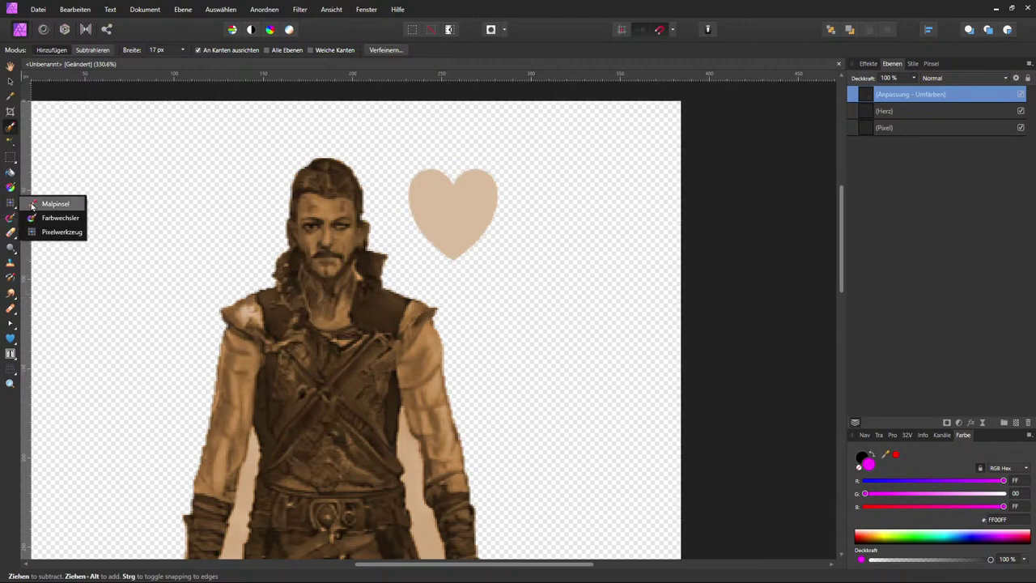
pyautogui.click(49, 203)
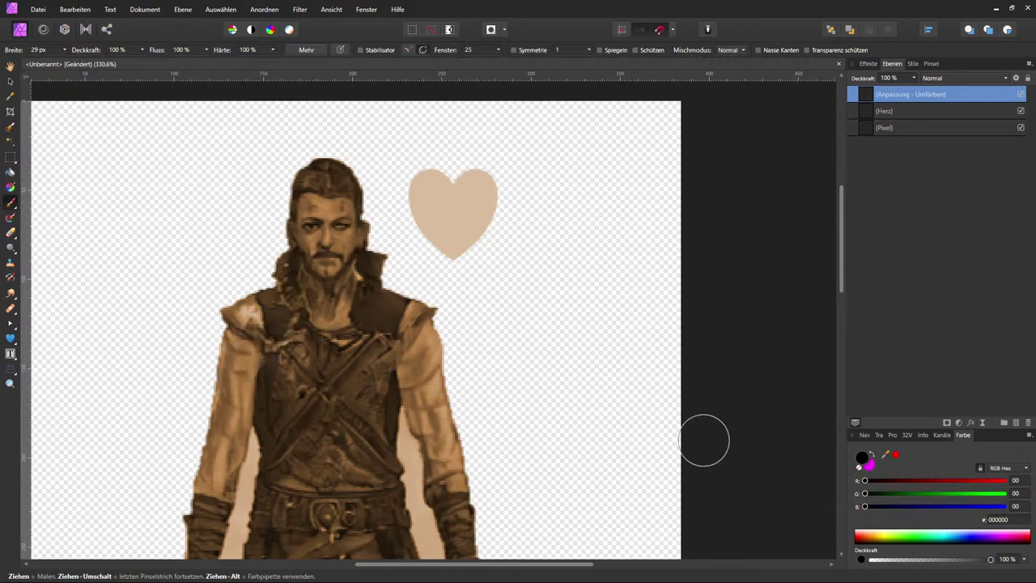
pyautogui.click(873, 456)
# Step: Paint strokes across the man's chest and arms on the Umfärben adjustment layer and undo them
pyautogui.moveTo(304, 374)
pyautogui.mouseDown()
pyautogui.moveTo(322, 339)
pyautogui.moveTo(230, 319)
pyautogui.moveTo(189, 282)
pyautogui.mouseUp()
pyautogui.moveTo(285, 395)
pyautogui.mouseDown()
pyautogui.moveTo(231, 358)
pyautogui.moveTo(270, 432)
pyautogui.moveTo(364, 410)
pyautogui.moveTo(408, 370)
pyautogui.moveTo(365, 364)
pyautogui.moveTo(397, 365)
pyautogui.mouseUp()
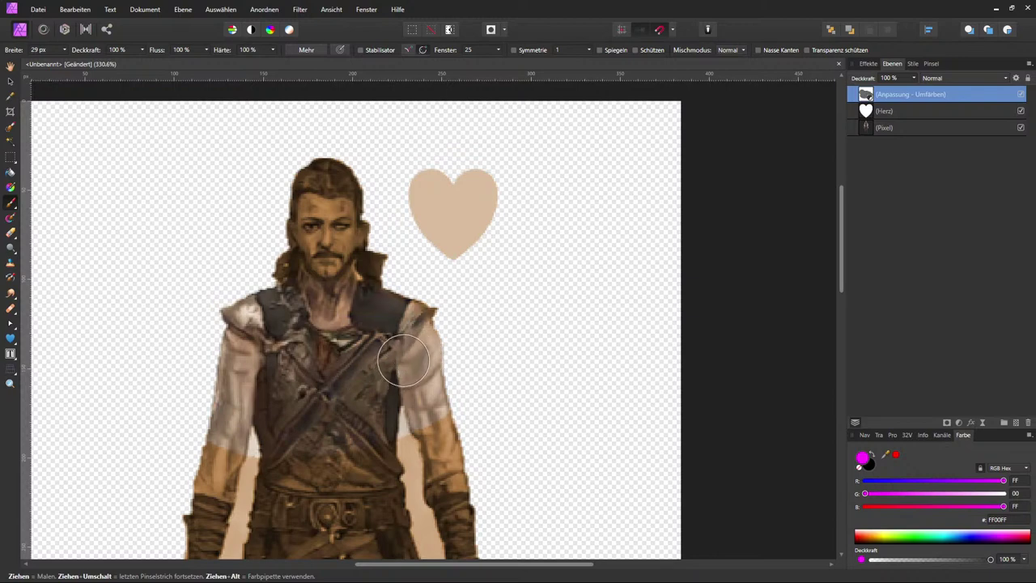
pyautogui.hotkey('ctrl', 'z')
# Step: Paint a broad magenta area across the man's chest on the Pixel layer, and hide and reshow the Umfärben adjustment to compare
pyautogui.click(890, 128)
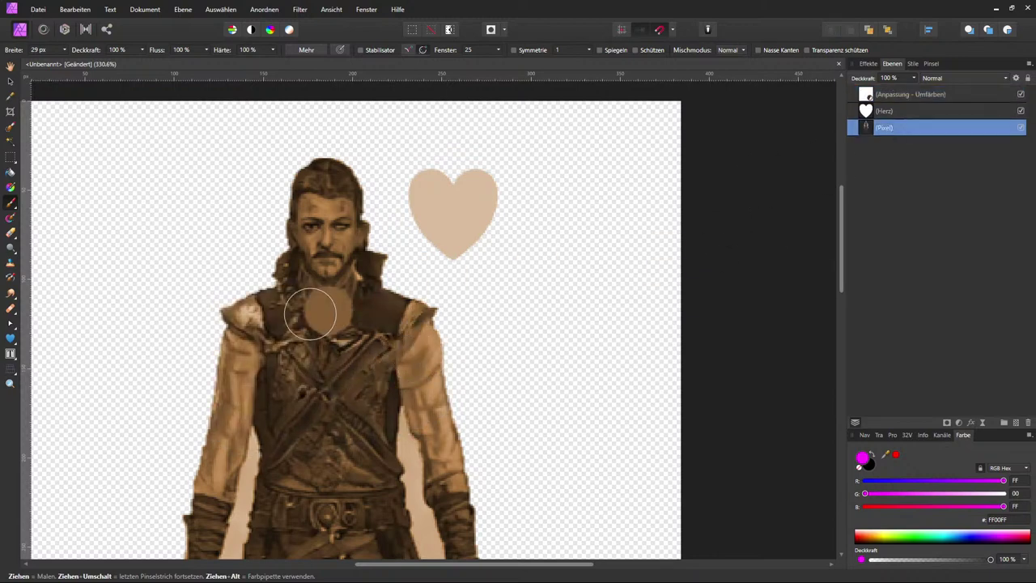
pyautogui.moveTo(232, 348)
pyautogui.mouseDown()
pyautogui.moveTo(196, 329)
pyautogui.moveTo(314, 379)
pyautogui.moveTo(464, 363)
pyautogui.moveTo(387, 375)
pyautogui.moveTo(330, 332)
pyautogui.moveTo(269, 351)
pyautogui.moveTo(393, 359)
pyautogui.moveTo(391, 312)
pyautogui.moveTo(259, 333)
pyautogui.moveTo(373, 371)
pyautogui.mouseUp()
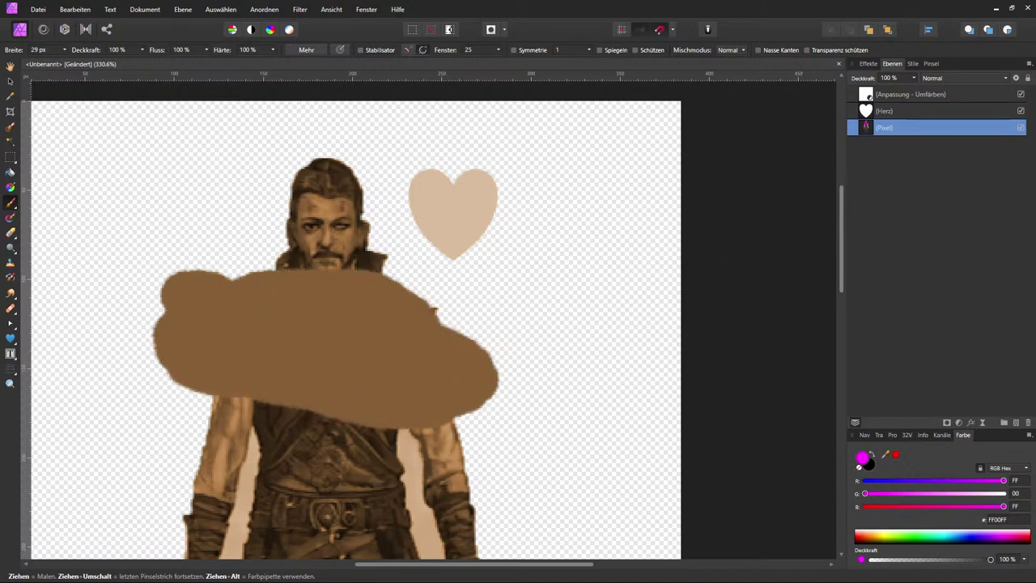
pyautogui.click(1022, 96)
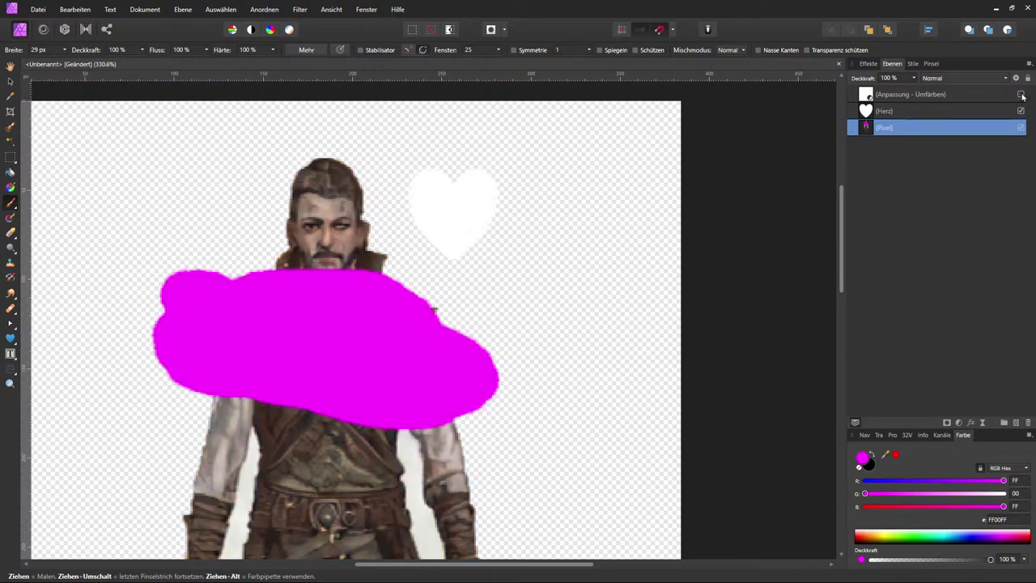
pyautogui.click(1021, 96)
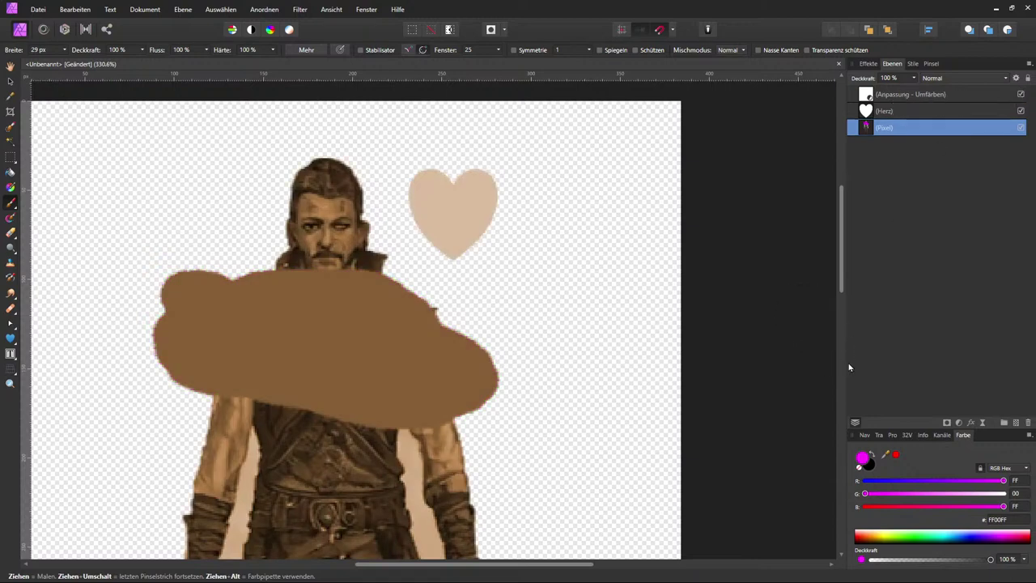
# Step: Try magenta dabs beside and around the painted area on the Pixel layer and undo each of them
pyautogui.click(441, 318)
pyautogui.moveTo(441, 319); pyautogui.dragTo(440, 300)
pyautogui.hotkey('ctrl', 'z')
pyautogui.click(583, 316)
pyautogui.hotkey('ctrl', 'z')
pyautogui.click(638, 270)
pyautogui.hotkey('ctrl', 'z')
pyautogui.click(652, 440)
pyautogui.hotkey('ctrl', 'z')
# Step: Group the Umfärben adjustment, Herz and Pixel layers and rasterise the group into a single pixel layer
pyautogui.click(972, 96)
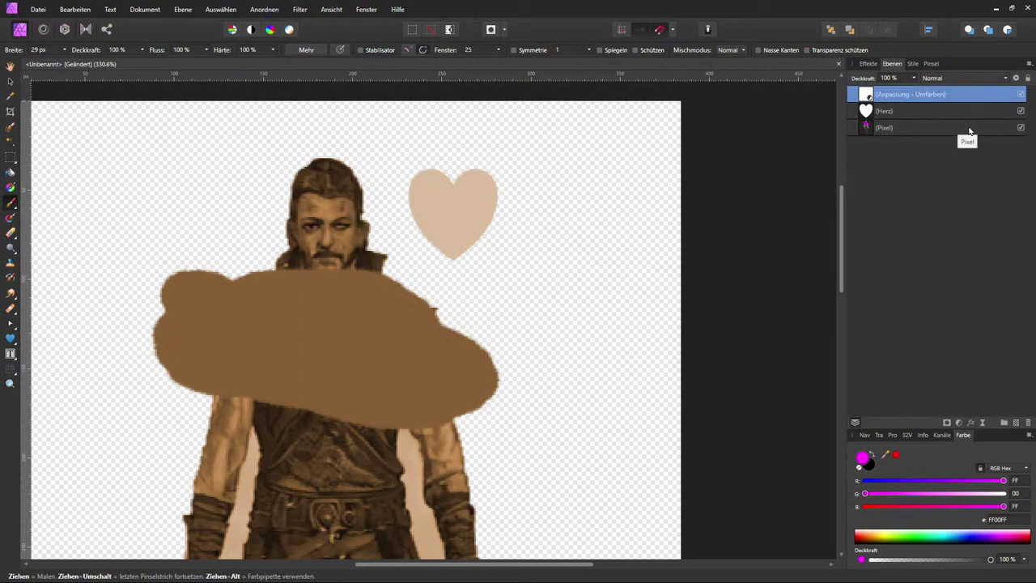
pyautogui.keyDown('shift'); pyautogui.click(969, 129); pyautogui.keyUp('shift')
pyautogui.rightClick(969, 130)
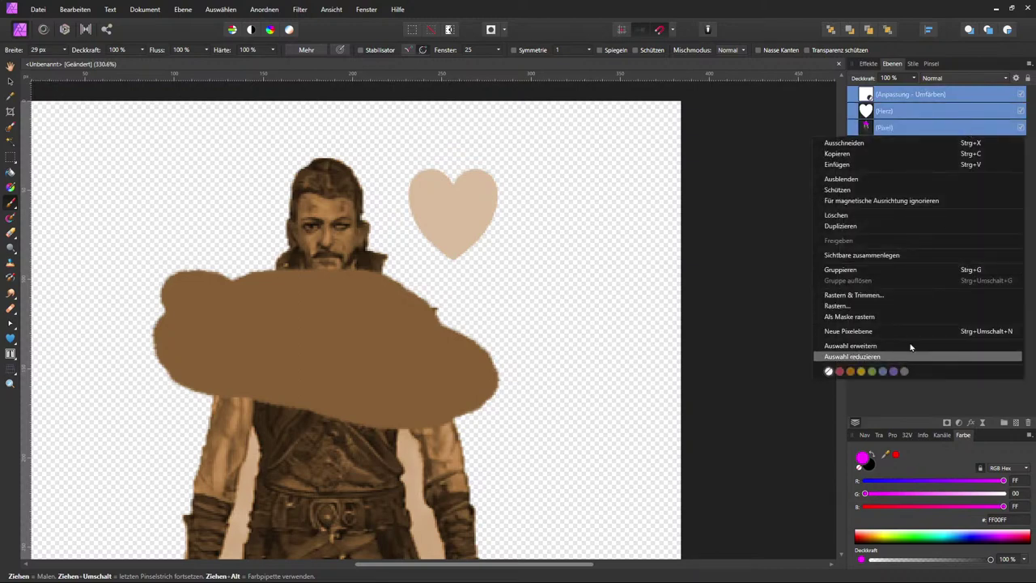
pyautogui.press('Escape')
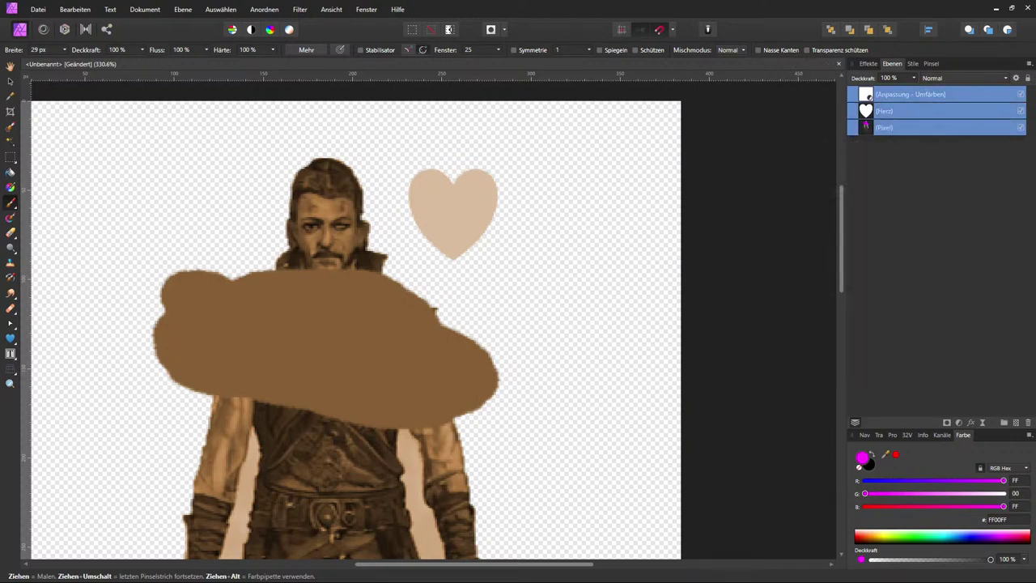
pyautogui.rightClick(931, 128)
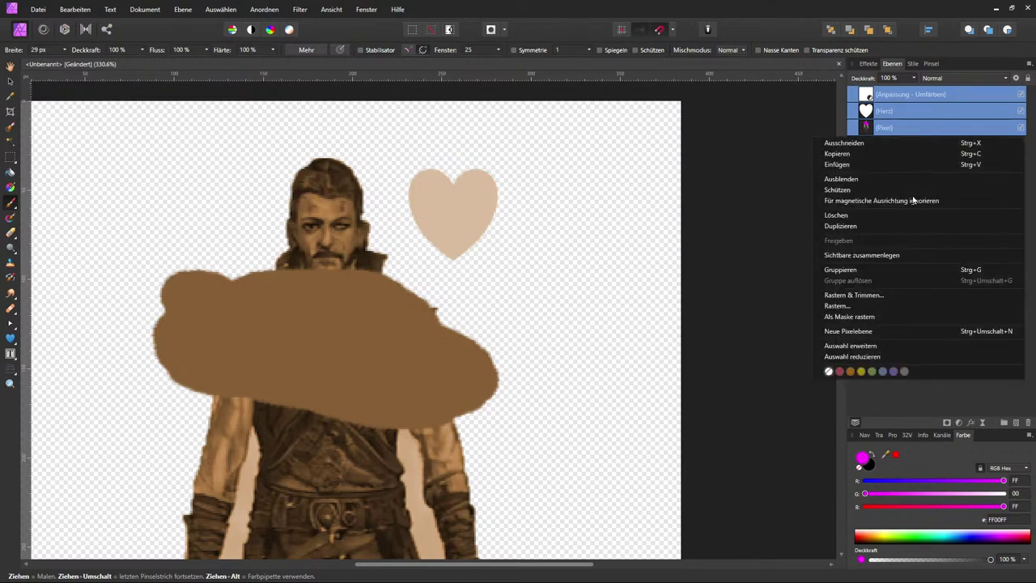
pyautogui.click(904, 270)
pyautogui.rightClick(935, 96)
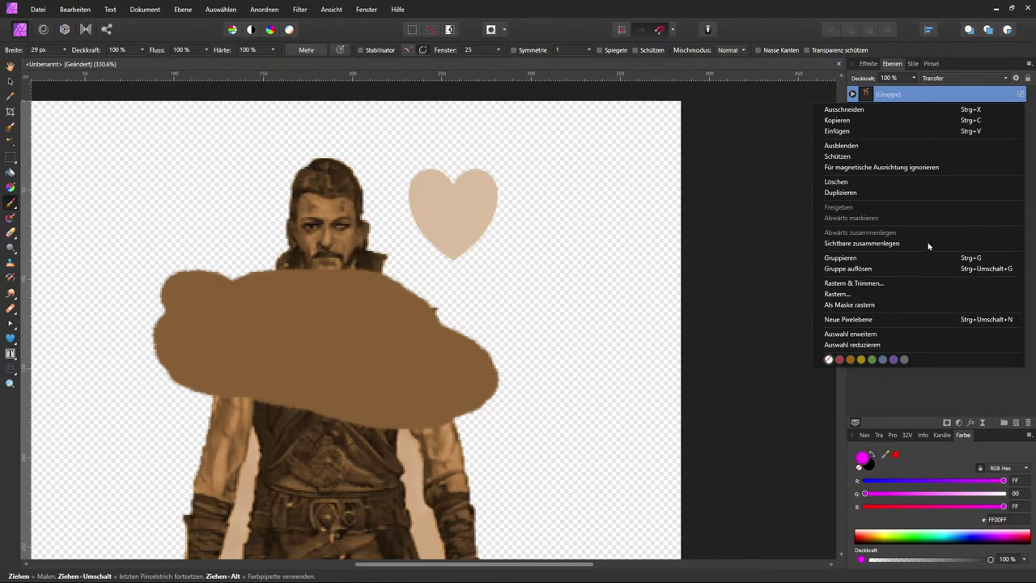
pyautogui.click(915, 295)
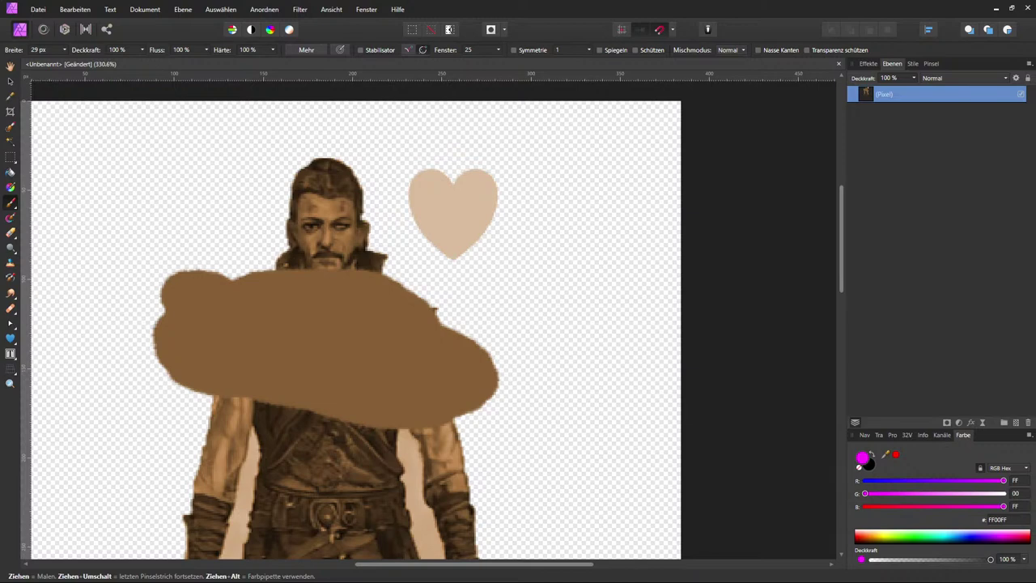
pyautogui.click(640, 299)
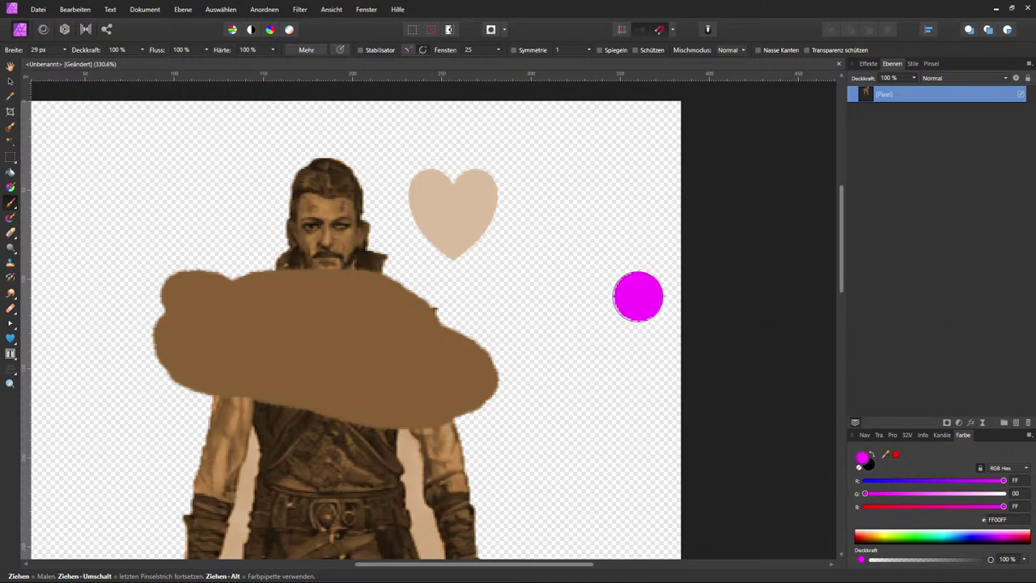
pyautogui.scroll(1, 636, 289)
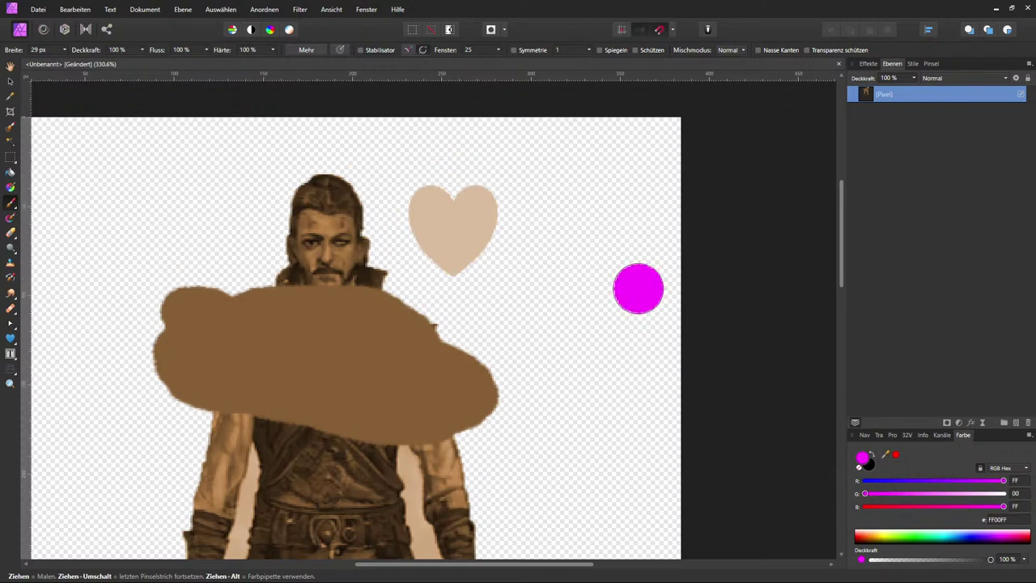
pyautogui.scroll(-4, 639, 285)
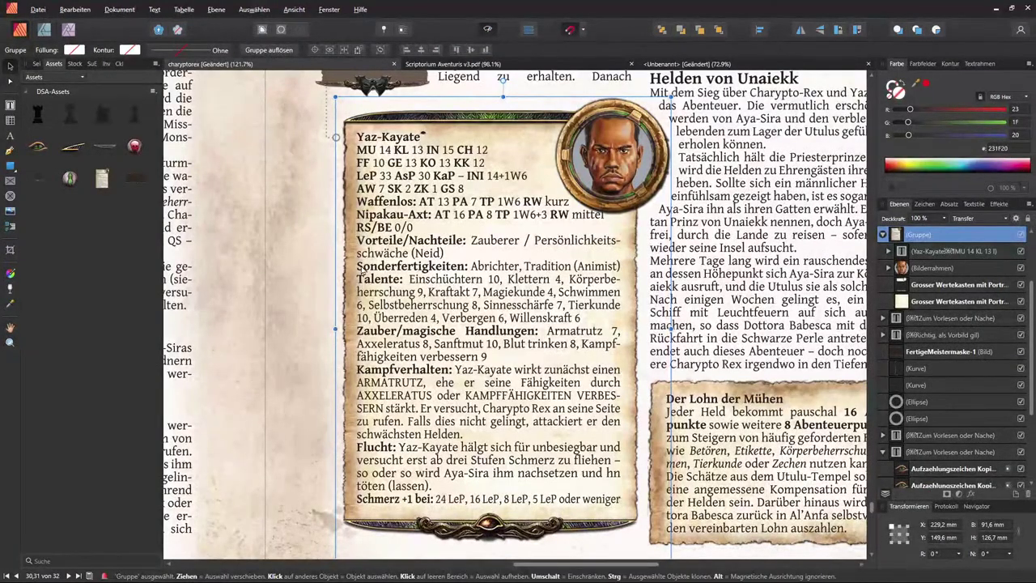
# Step: Look over the spread on pages 30 and 31, from the Yaz-Kayate stat box to the facing page's text
pyautogui.scroll(-3, 363, 270)
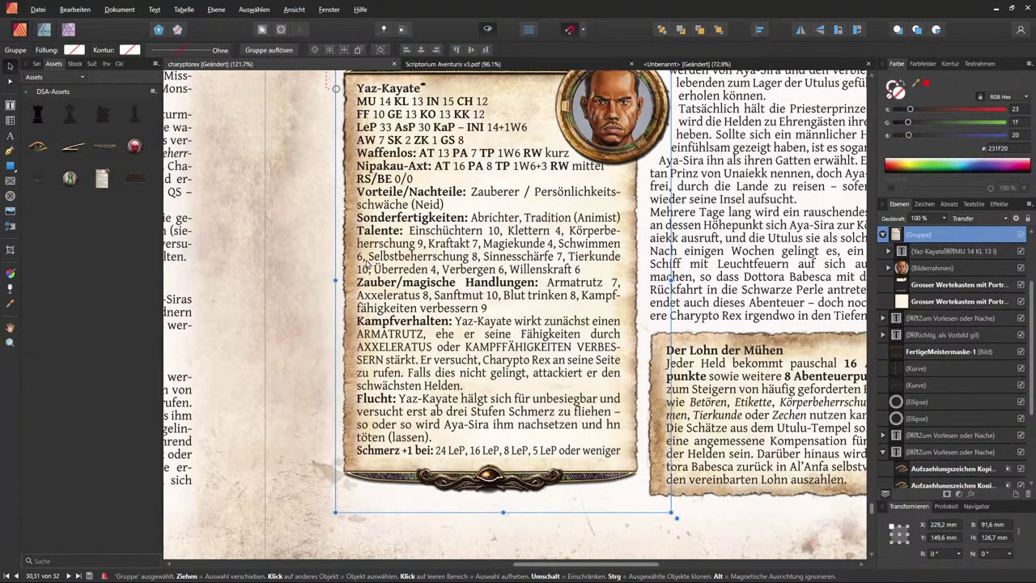
pyautogui.scroll(-5, 366, 263)
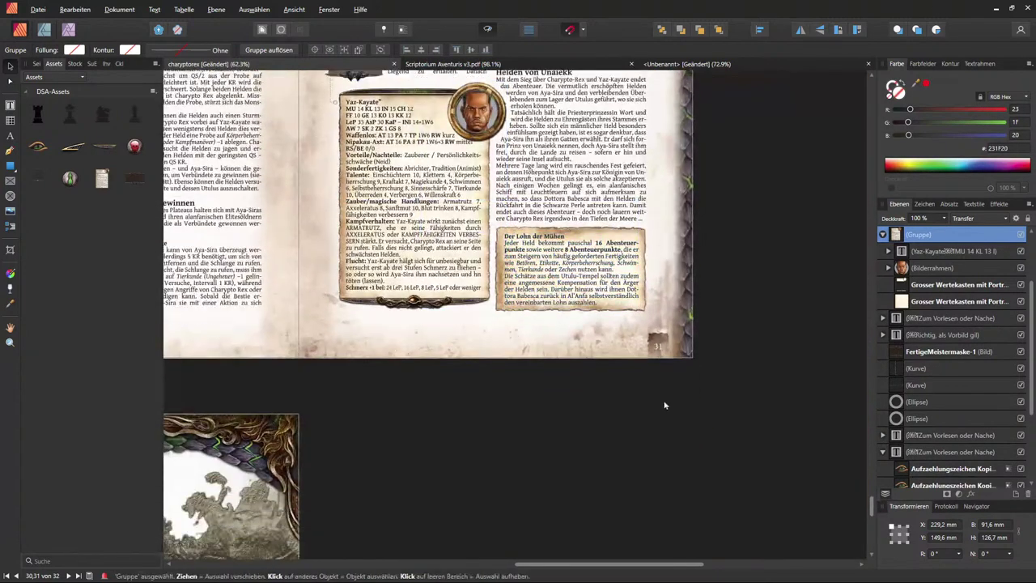
pyautogui.scroll(5, 662, 400)
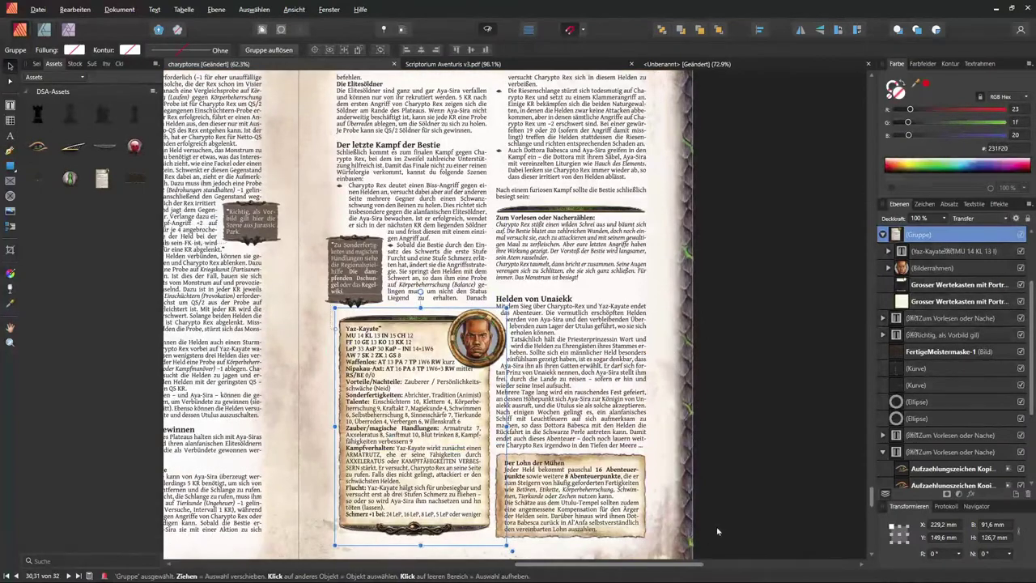
pyautogui.moveTo(669, 564); pyautogui.dragTo(481, 564)
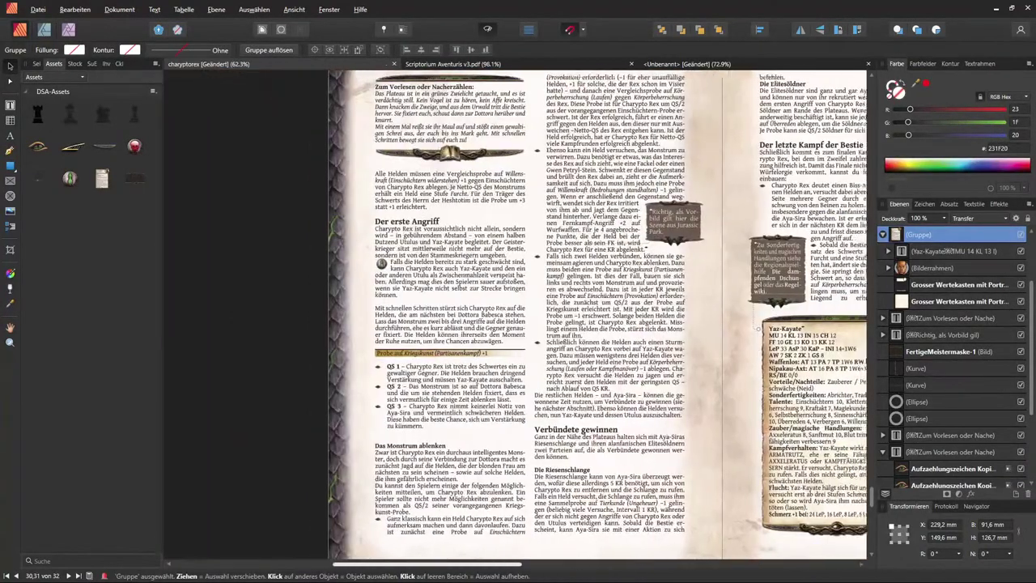
pyautogui.hscroll(4, 298, 374)
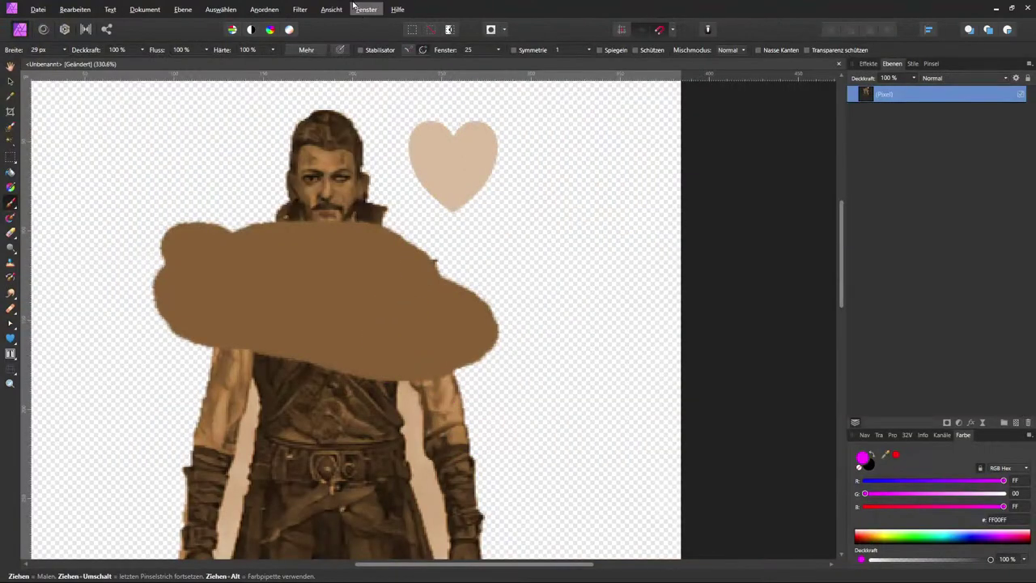
pyautogui.click(300, 9)
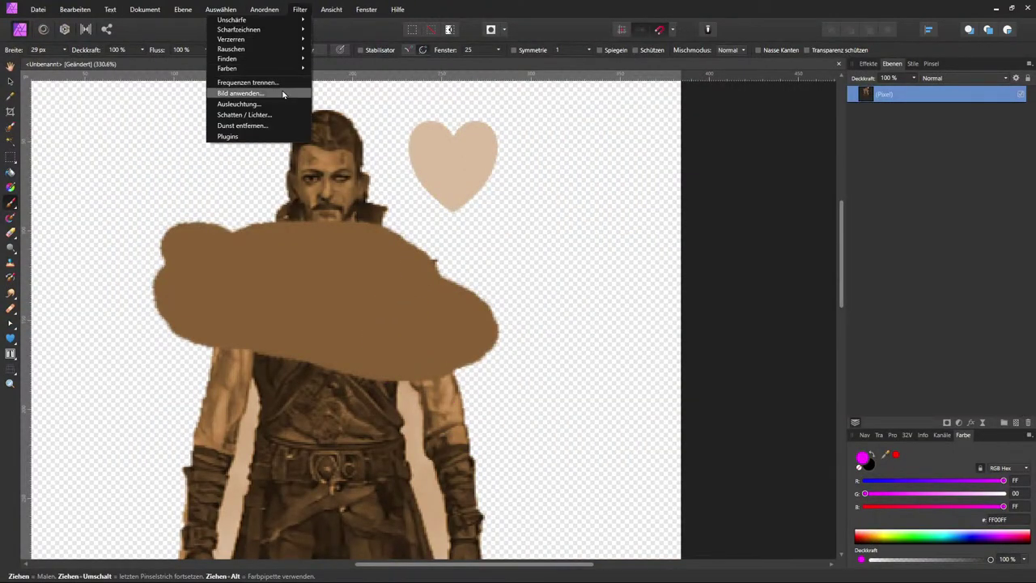
pyautogui.moveTo(280, 43)
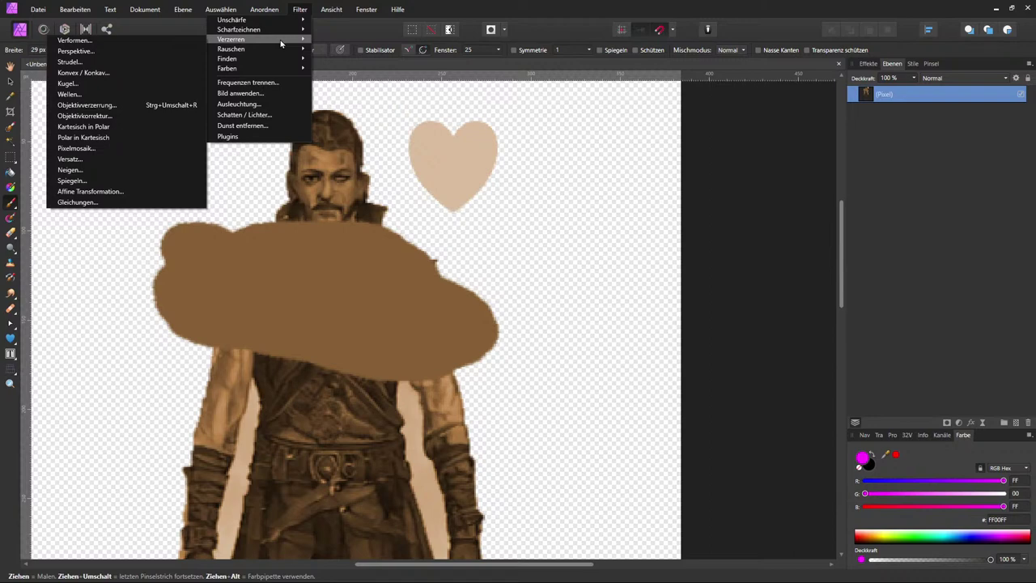
pyautogui.click(331, 9)
pyautogui.click(573, 5)
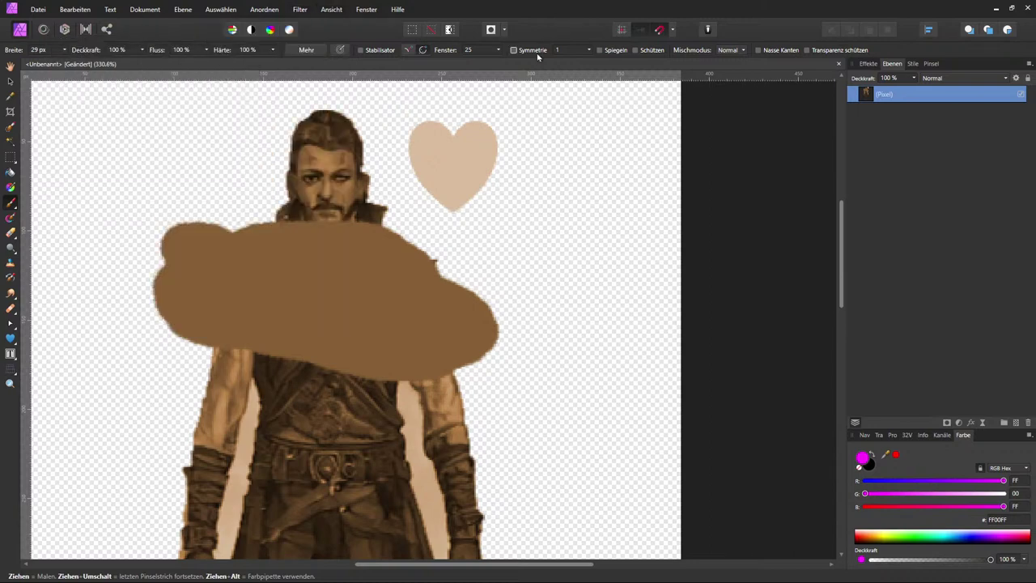
pyautogui.click(590, 170)
pyautogui.click(501, 178)
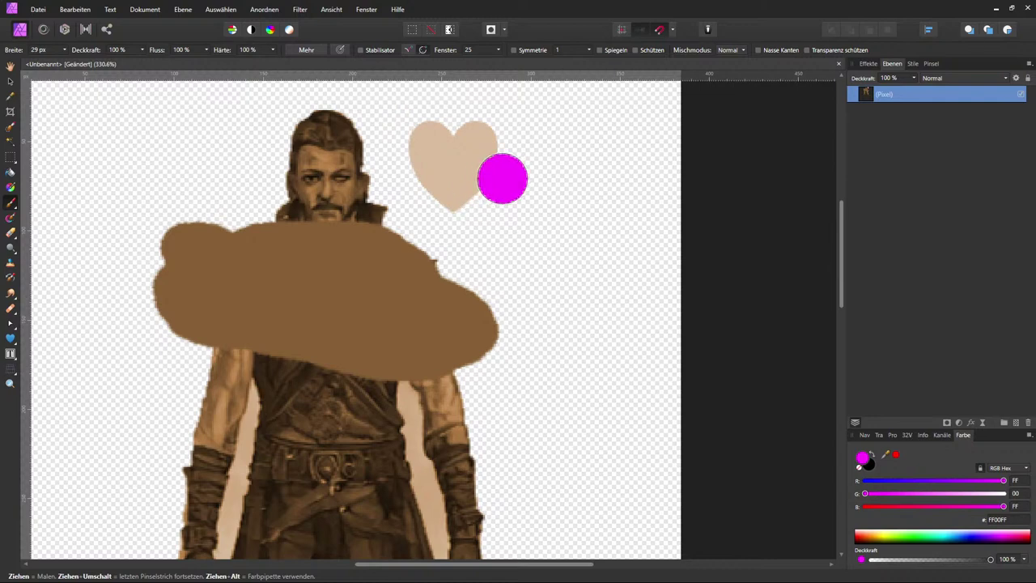
pyautogui.hotkey('ctrl', 'z')
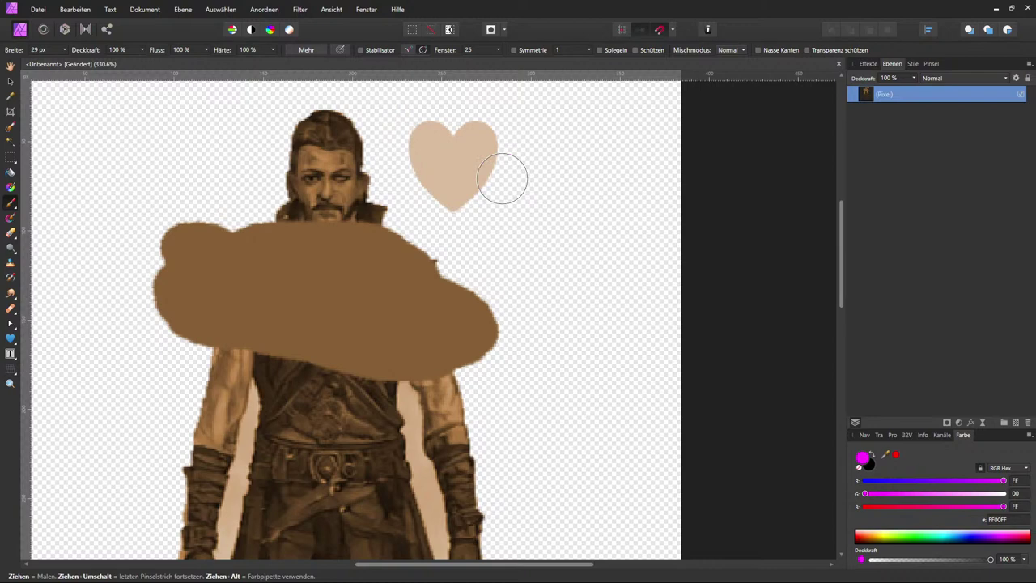